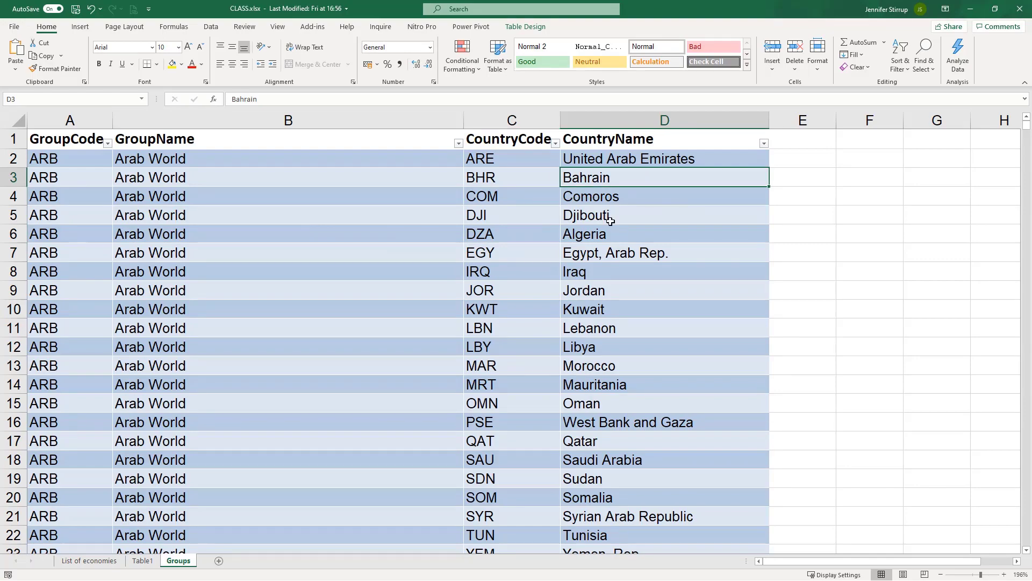
Step: Scroll through the Groups table and inspect the Bahrain and Arab World entries
scroll(610, 220, "down", 5)
scroll(610, 221, "down", 5)
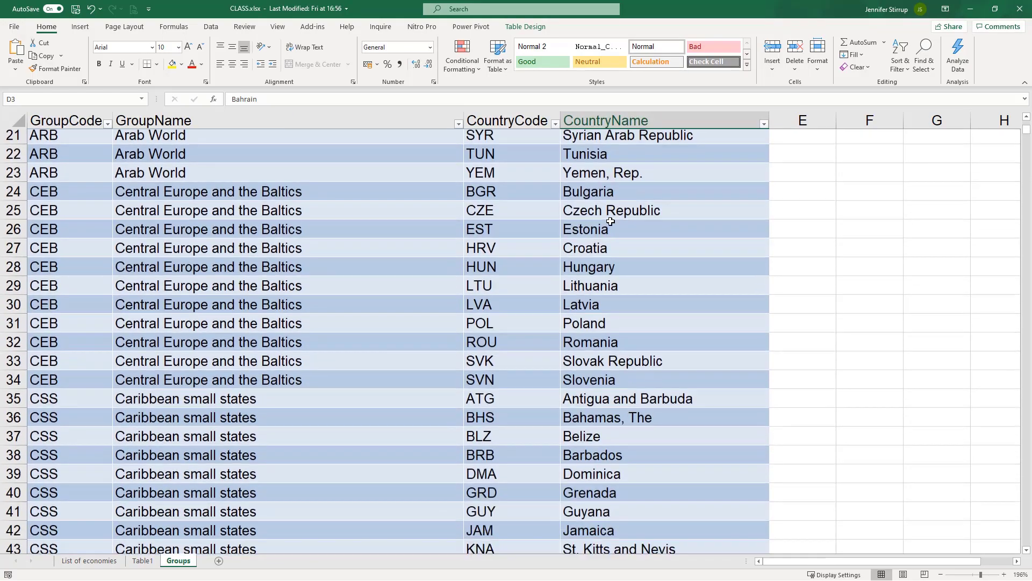
scroll(610, 220, "down", 9)
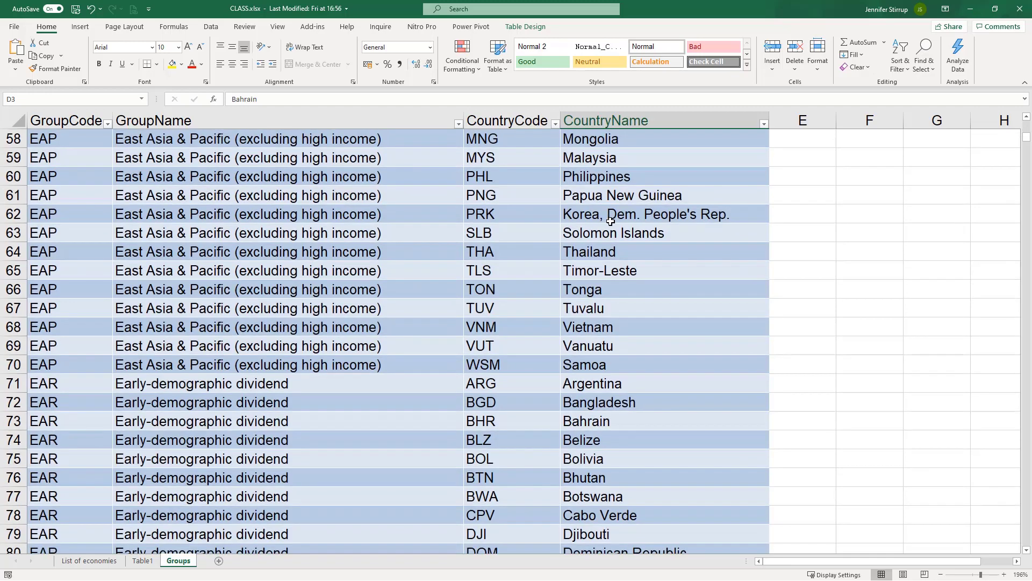
scroll(610, 221, "down", 1)
left_click(585, 363)
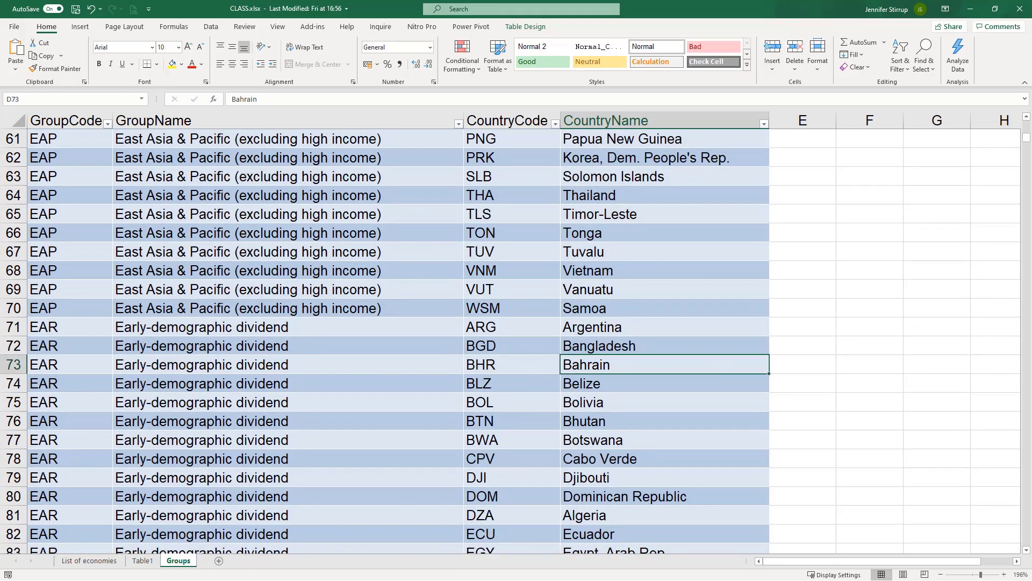
left_click_drag(1027, 141, 1027, 122)
left_click(667, 177)
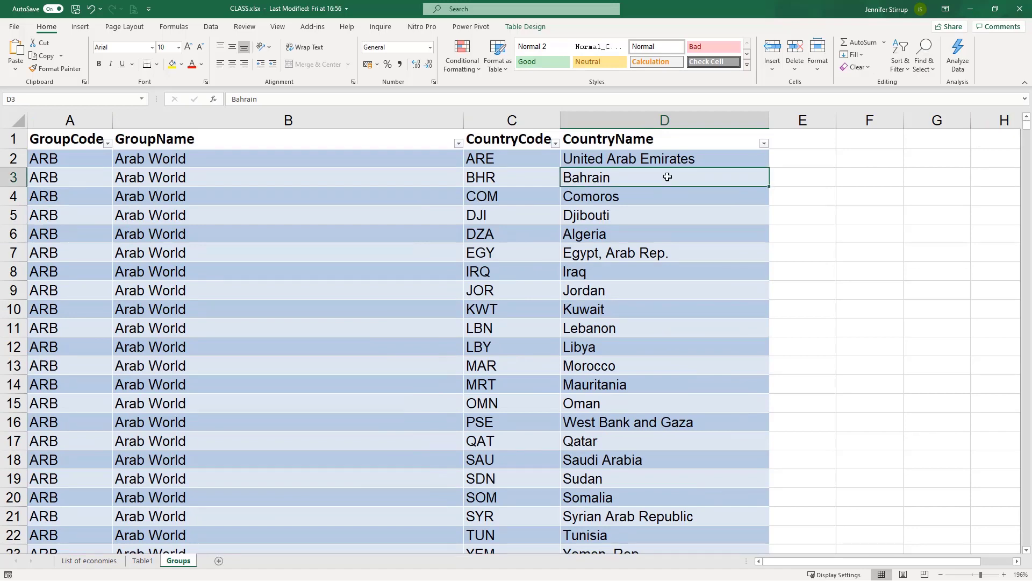
left_click(219, 202)
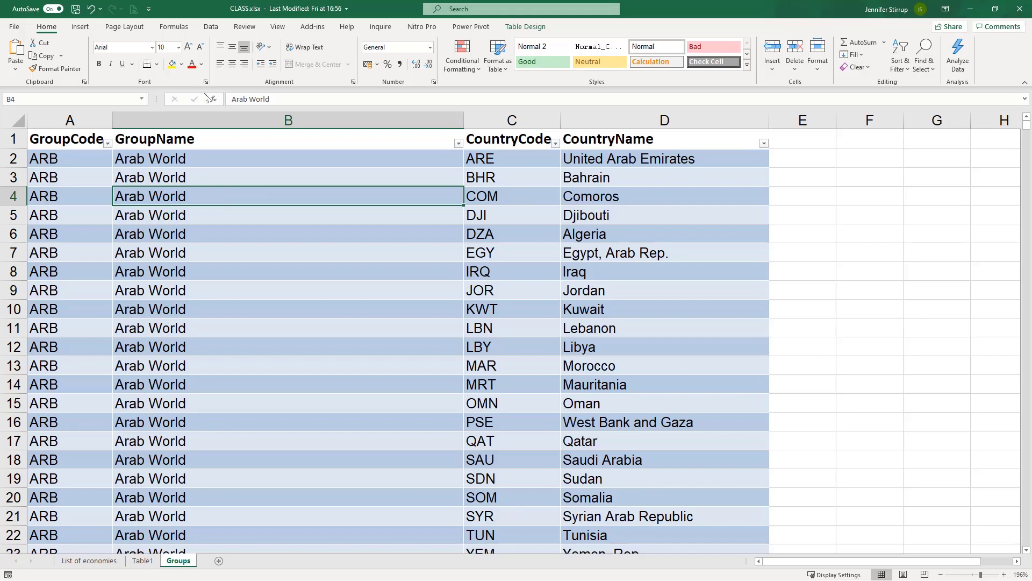
left_click(215, 175)
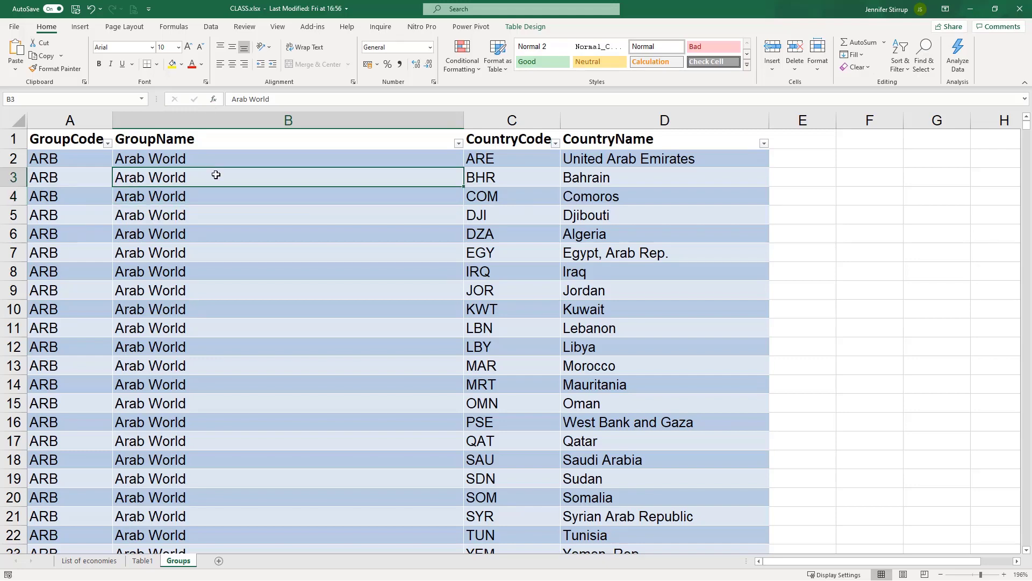
Step: Select the whole Groups table and load it into Power Query with From Table/Range
key("ctrl+a")
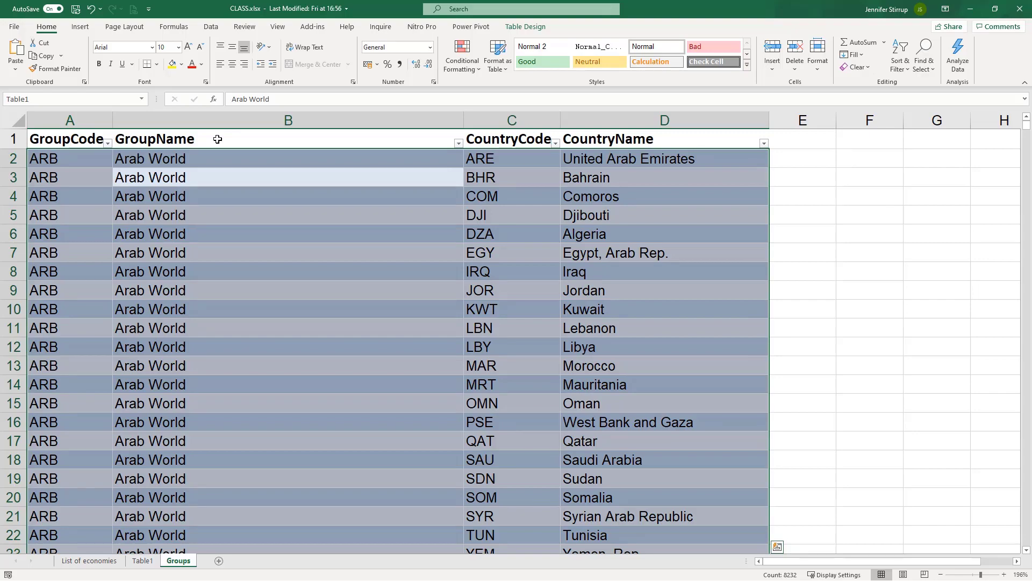
left_click(235, 140)
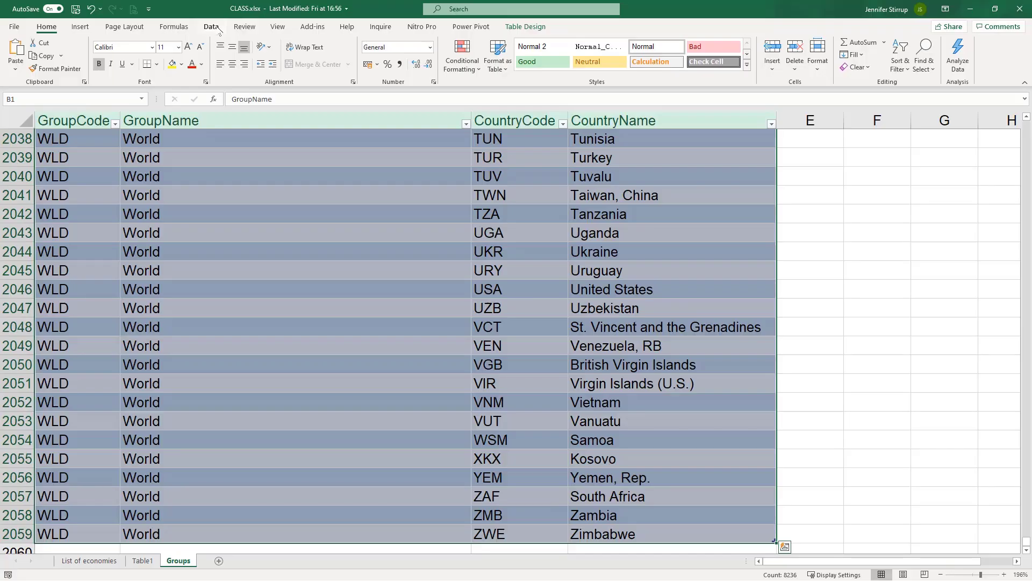
left_click(218, 30)
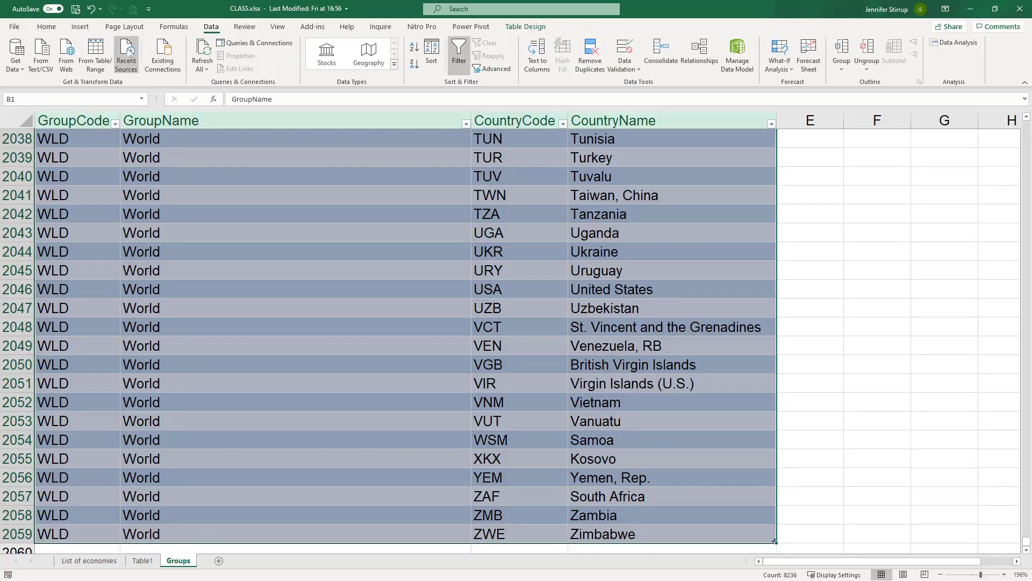
left_click(94, 59)
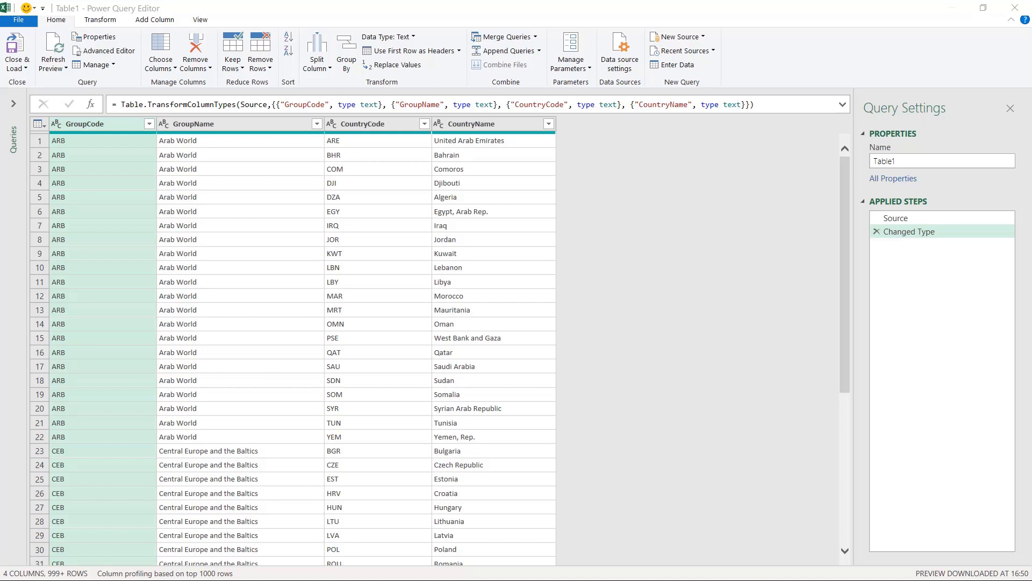
Step: Filter the GroupName column to World only, leaving 218 rows
left_click(234, 129)
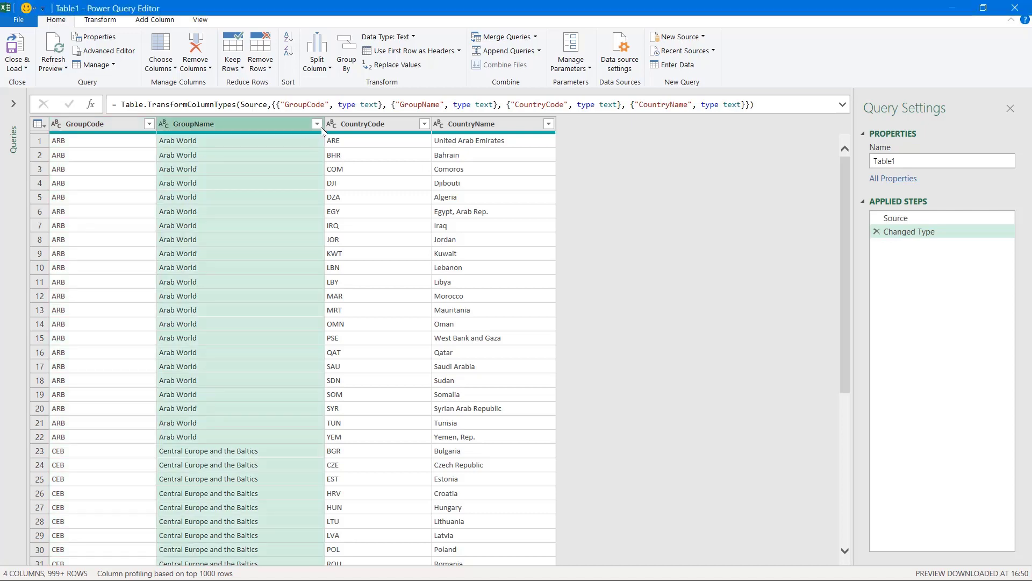
left_click(317, 123)
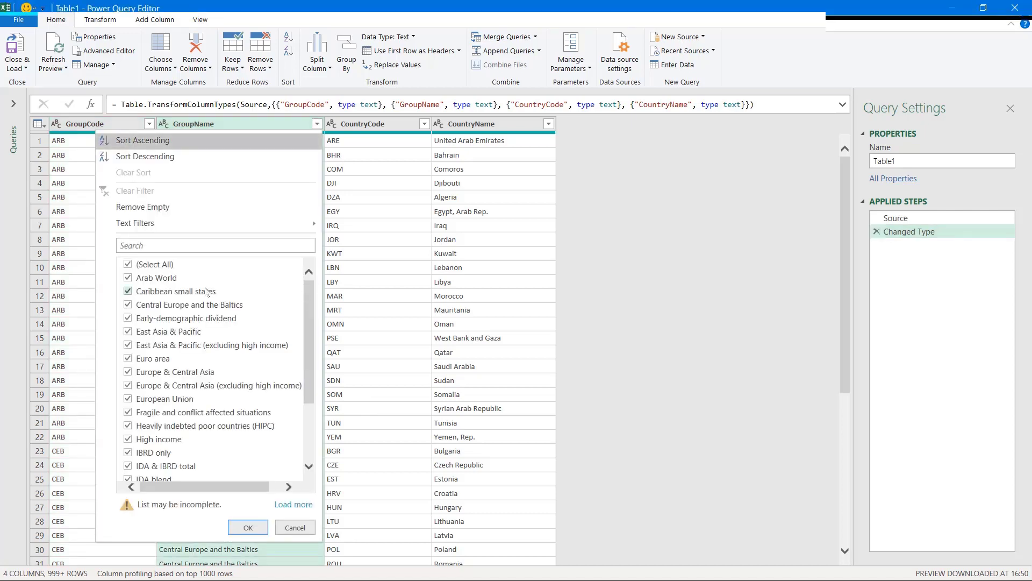
left_click(132, 266)
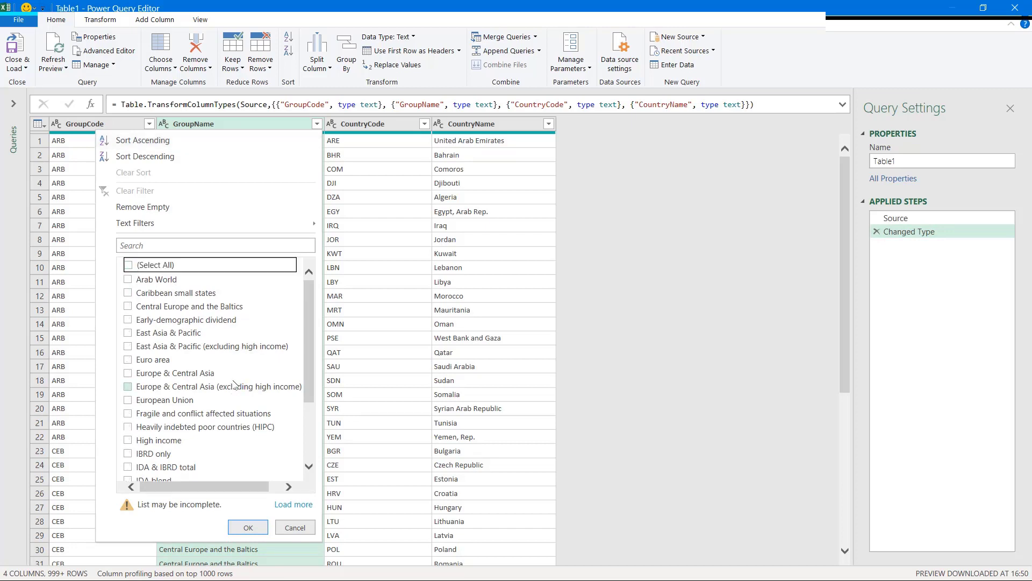
scroll(245, 388, "down", 2)
left_click(285, 506)
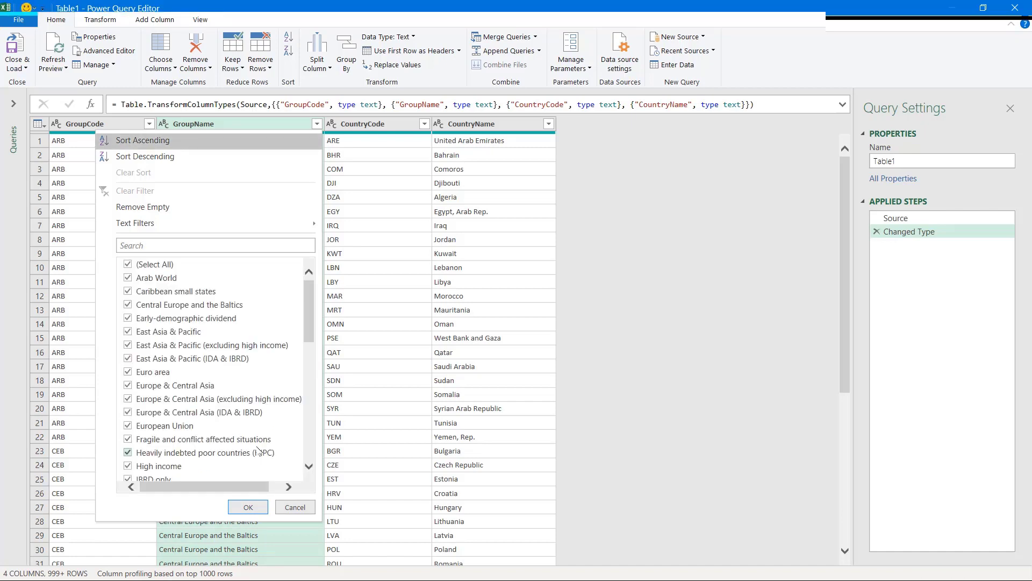
scroll(258, 450, "down", 10)
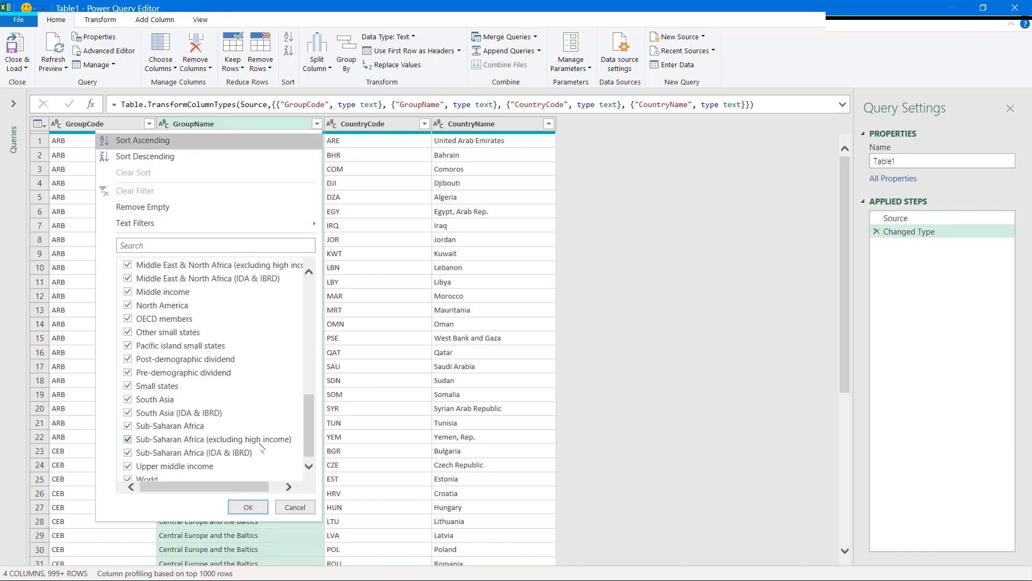
scroll(258, 451, "up", 10)
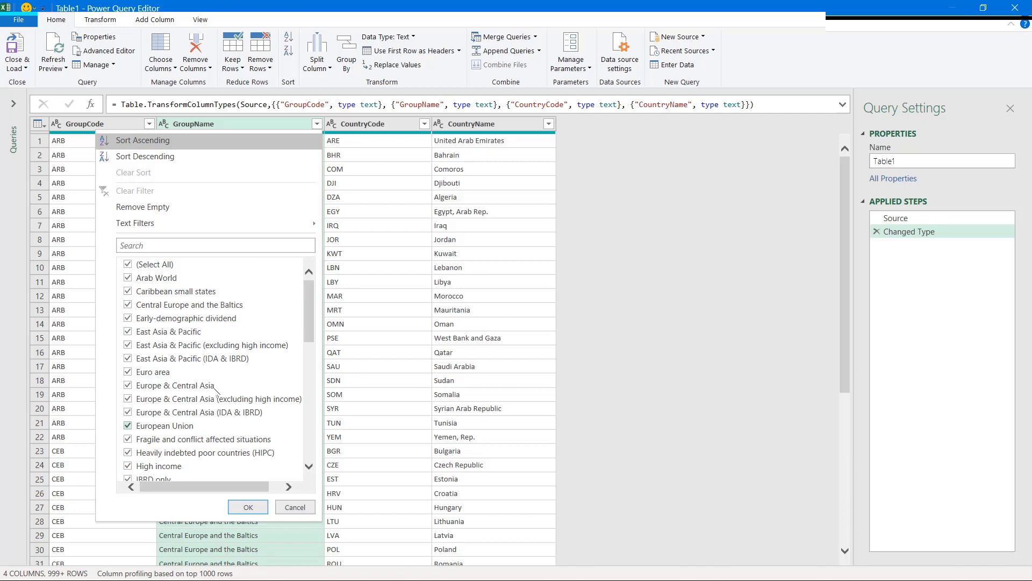
left_click(129, 264)
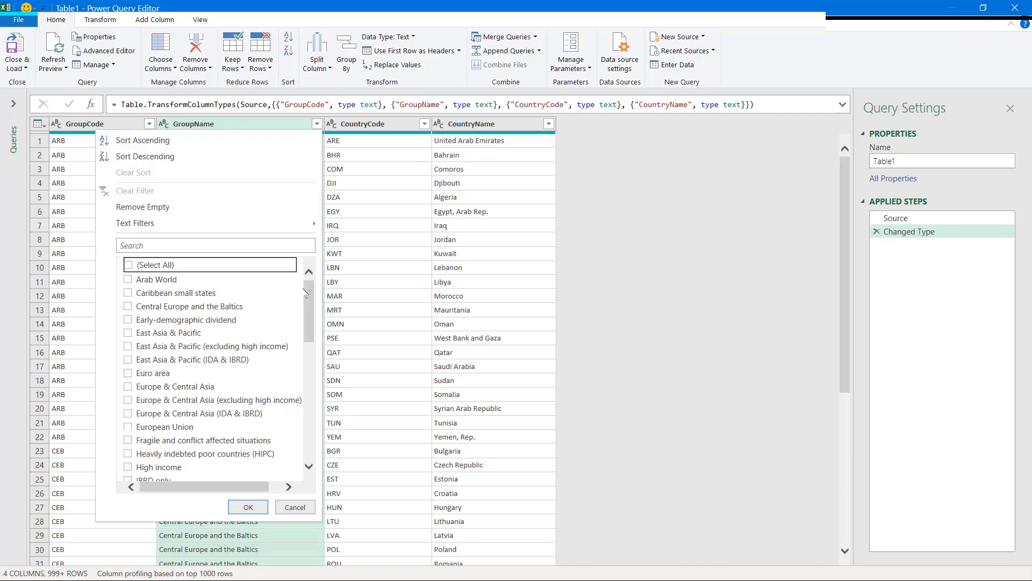
left_click_drag(308, 293, 308, 411)
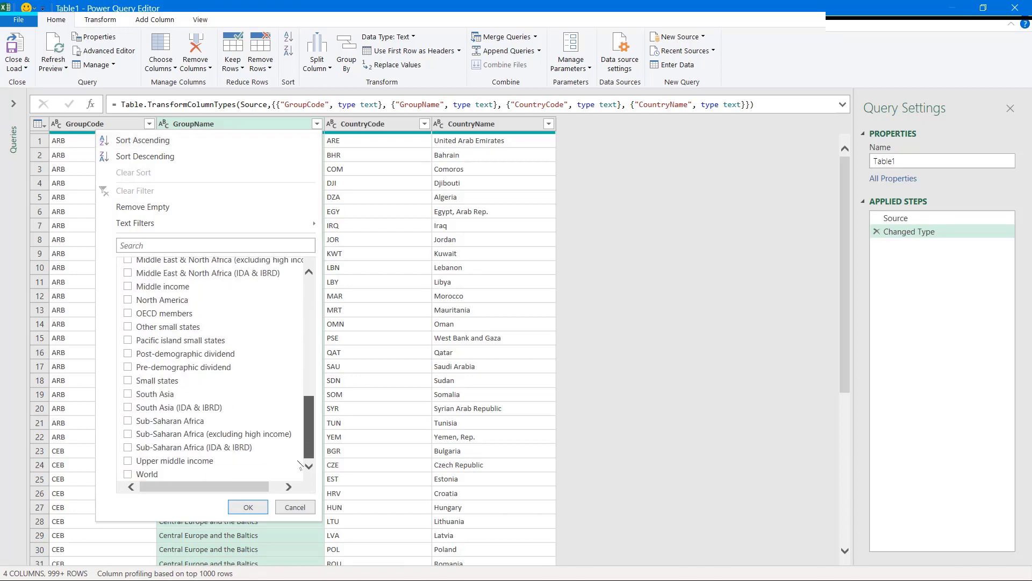
left_click(128, 475)
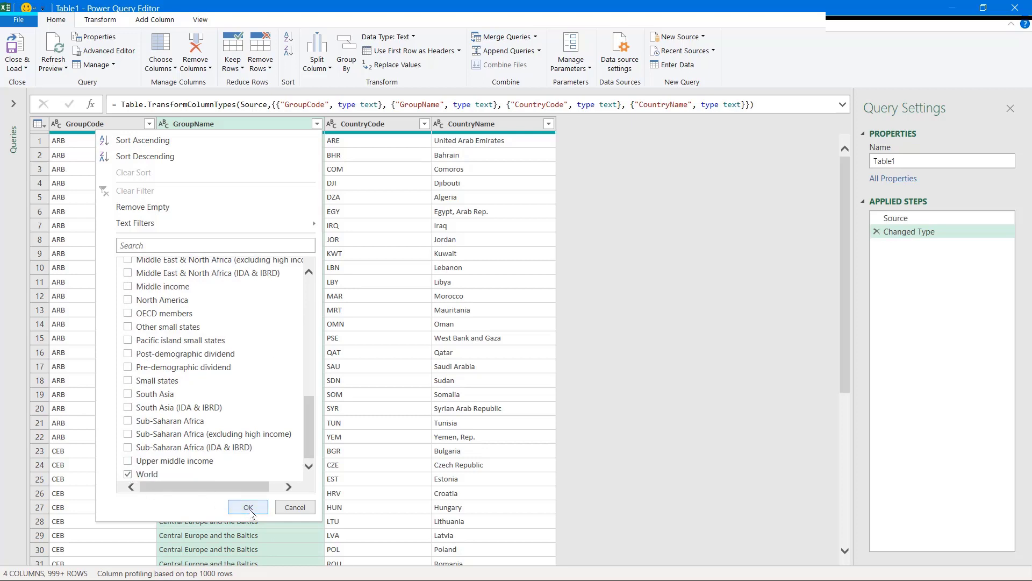
left_click(250, 511)
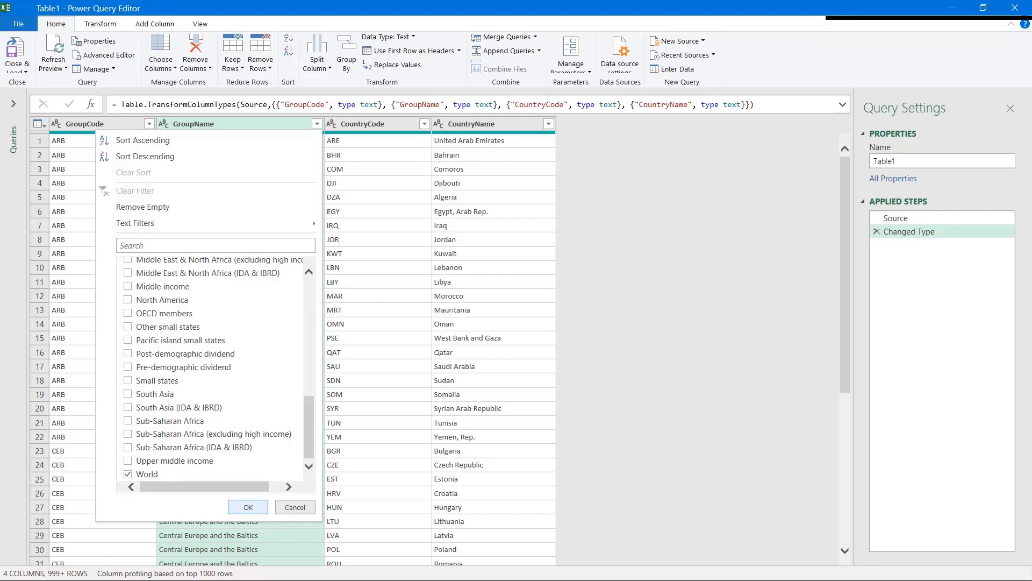
left_click(250, 509)
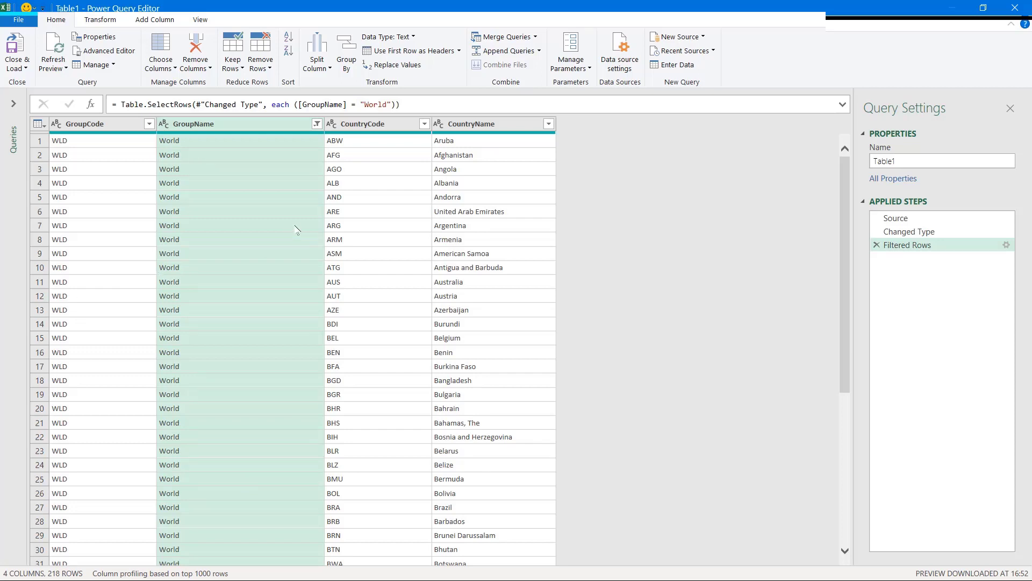
Step: Review the CountryCode column across the 218 World rows, then bring up the Add Column commands
left_click(354, 128)
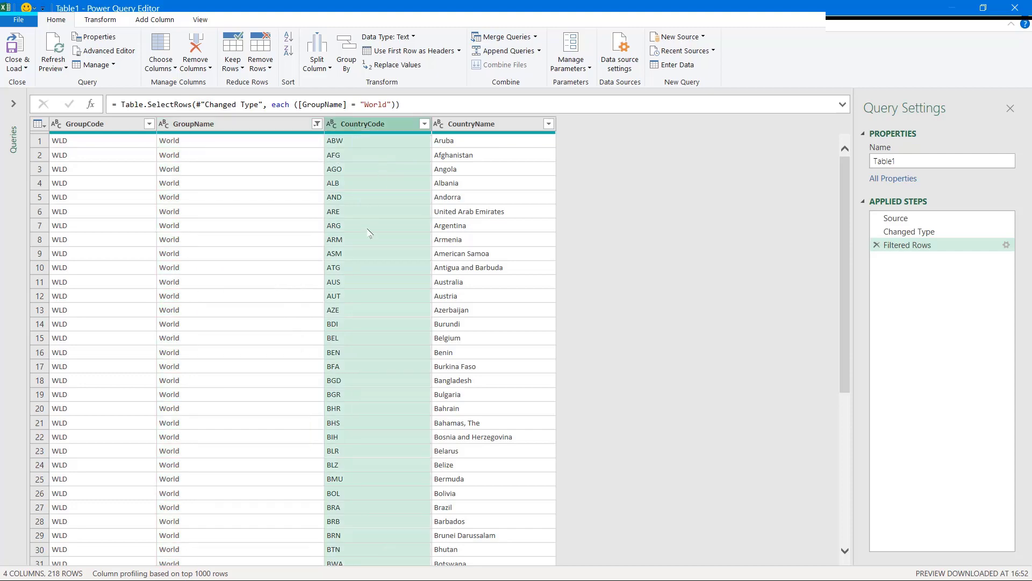
scroll(369, 232, "down", 6)
scroll(369, 232, "down", 20)
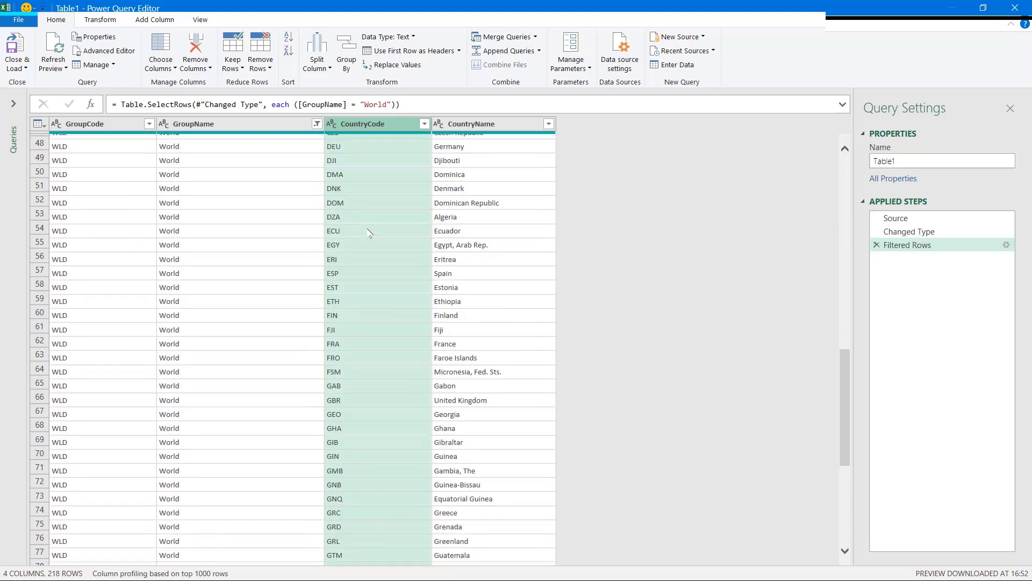
scroll(369, 233, "down", 12)
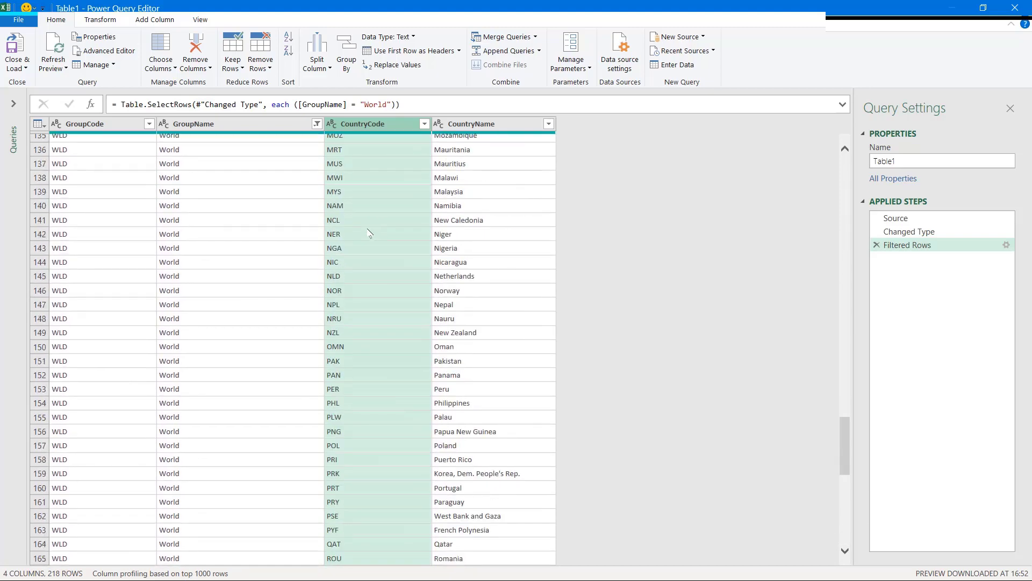
scroll(369, 233, "up", 20)
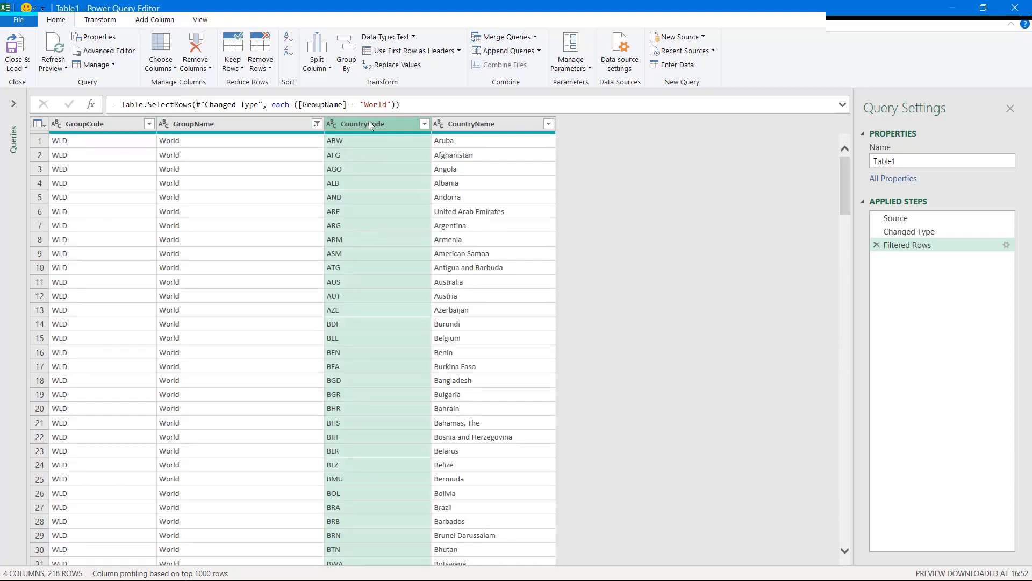
left_click(155, 20)
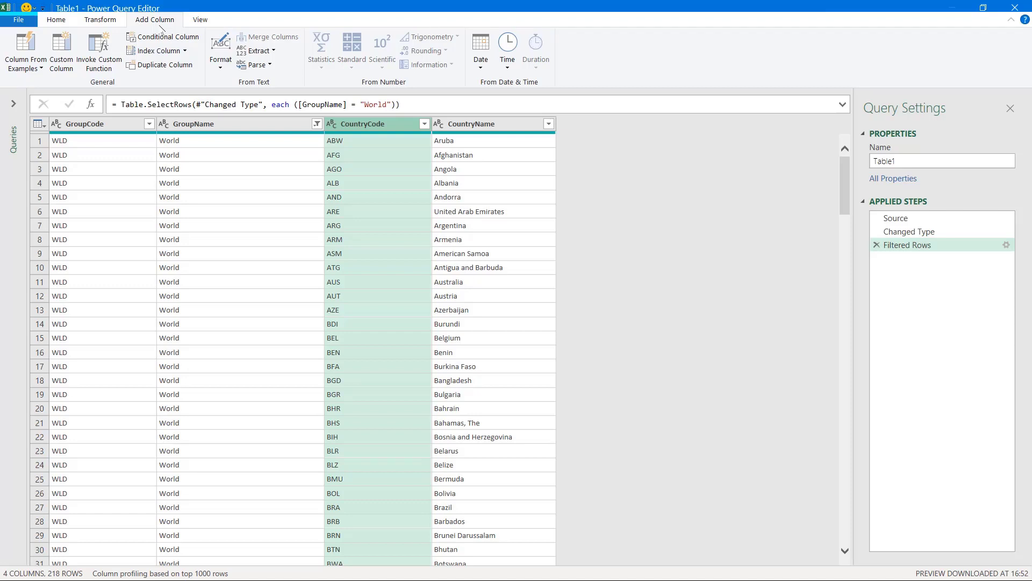
Step: Add an Index column starting at 1, move it to the front, and open the Close & Load options
left_click(186, 52)
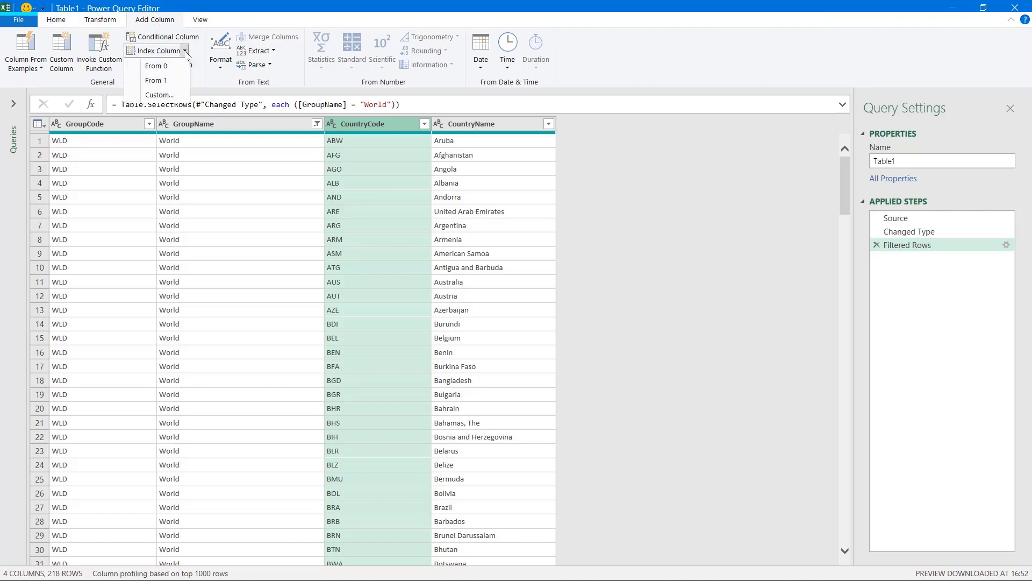
left_click(170, 80)
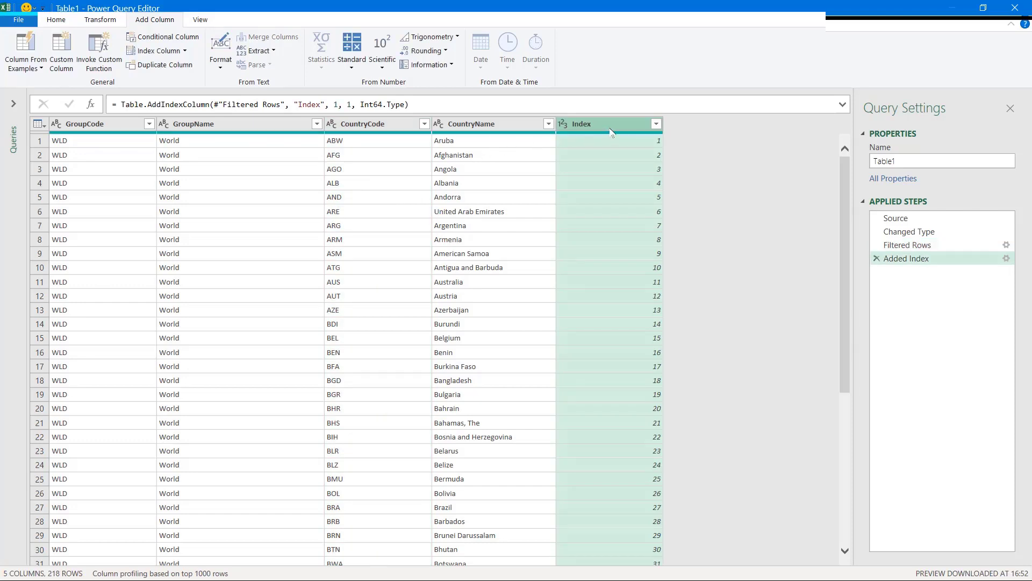
left_click_drag(611, 131, 91, 136)
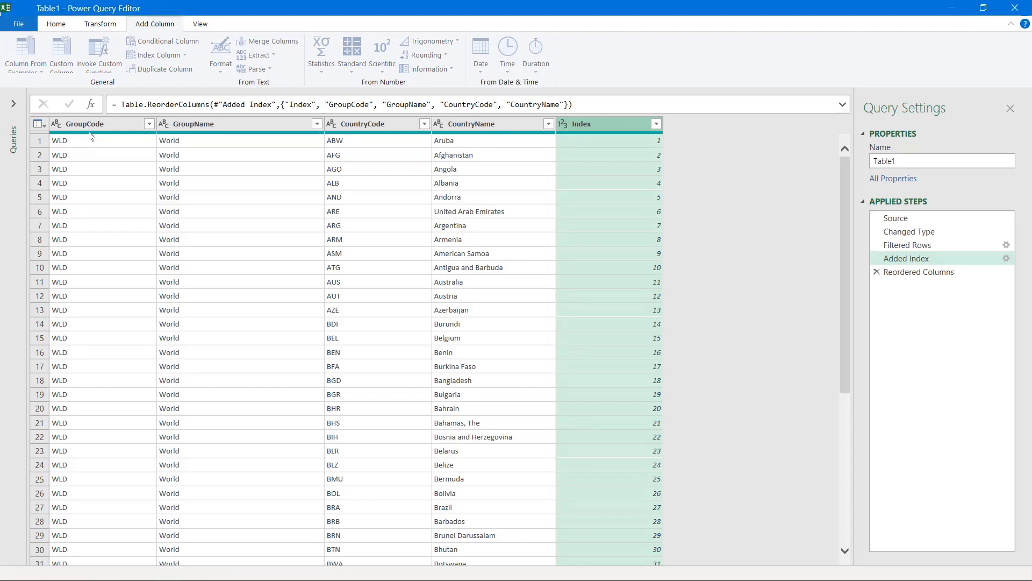
mouse_move(91, 138)
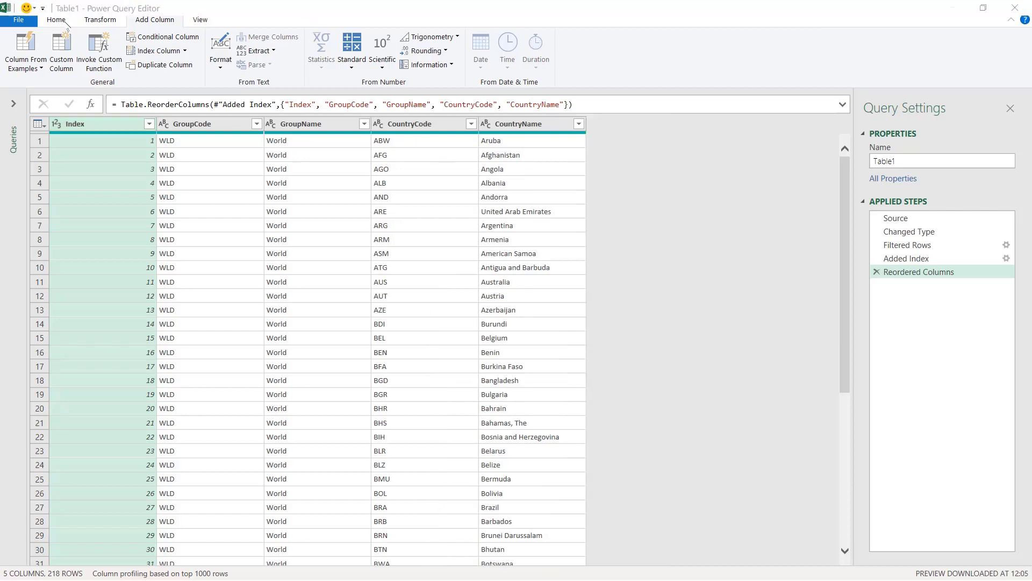
left_click(53, 23)
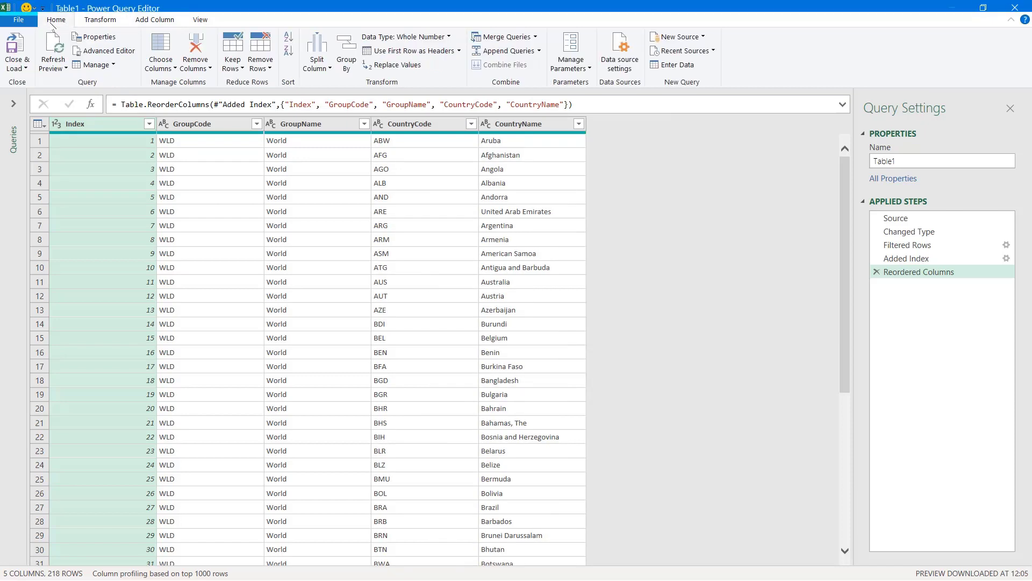
left_click(25, 68)
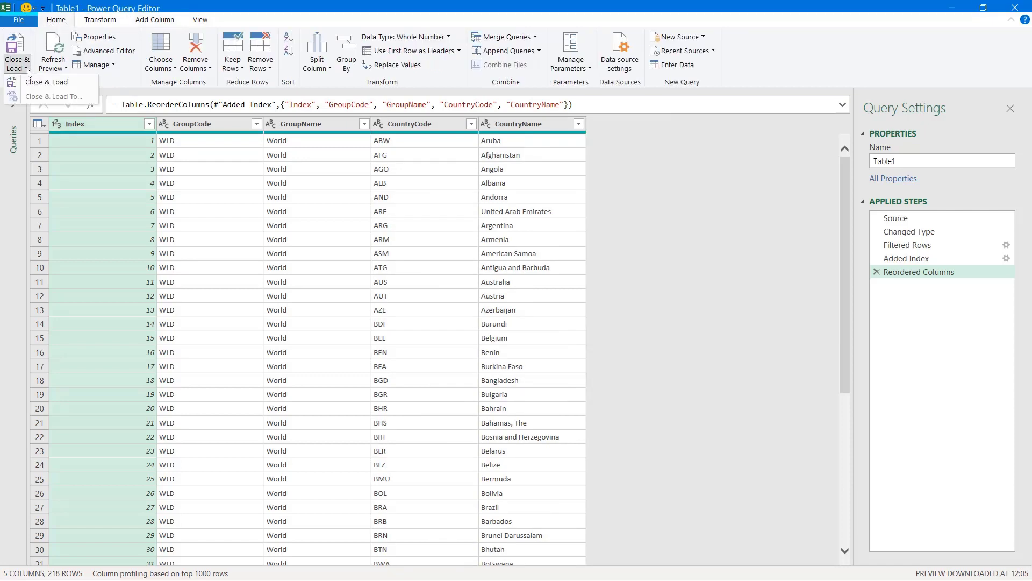
Step: Close & Load the query so the table lands on Excel's Table1 sheet
left_click(84, 82)
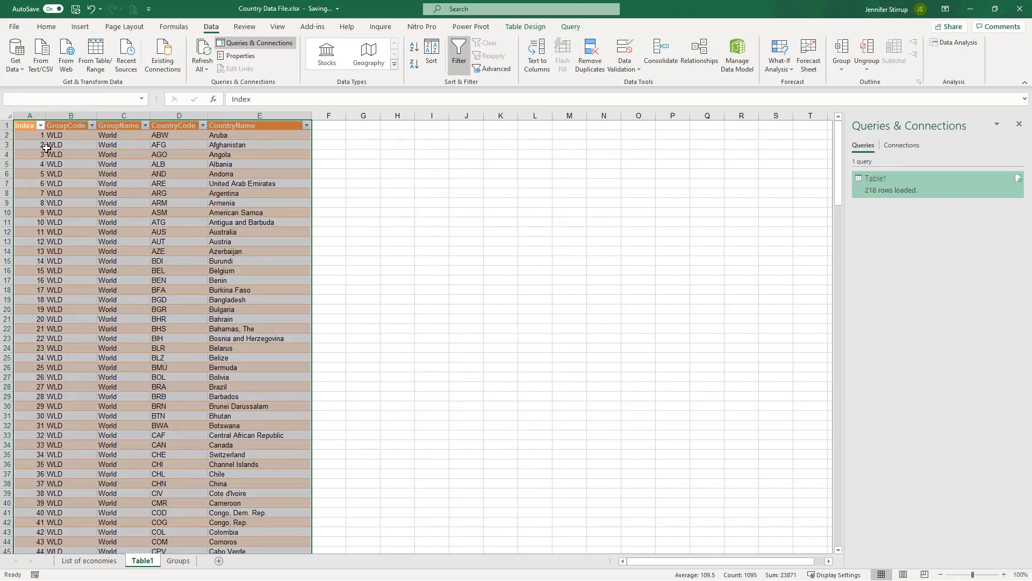
left_click(29, 134)
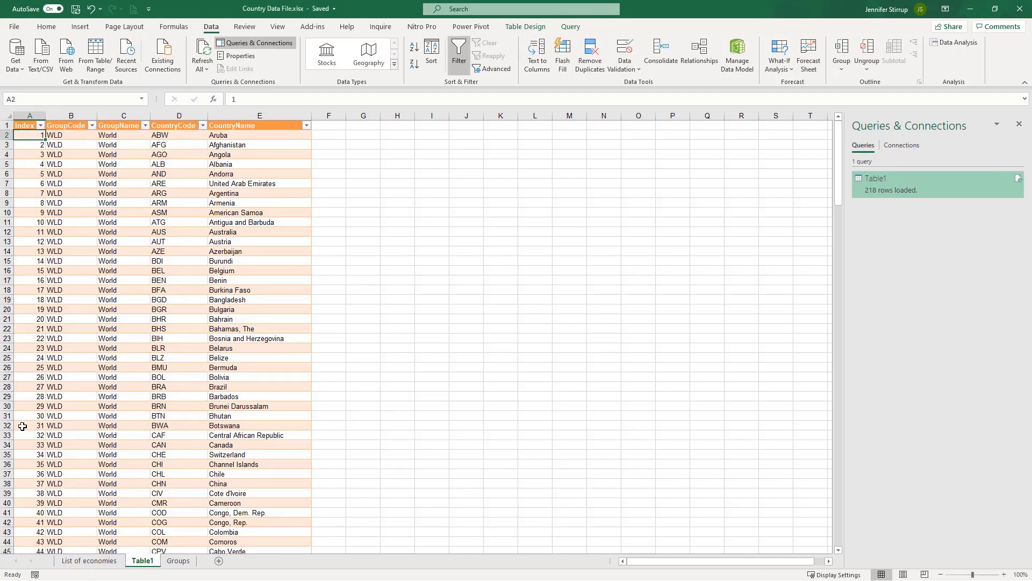
double_click(143, 560)
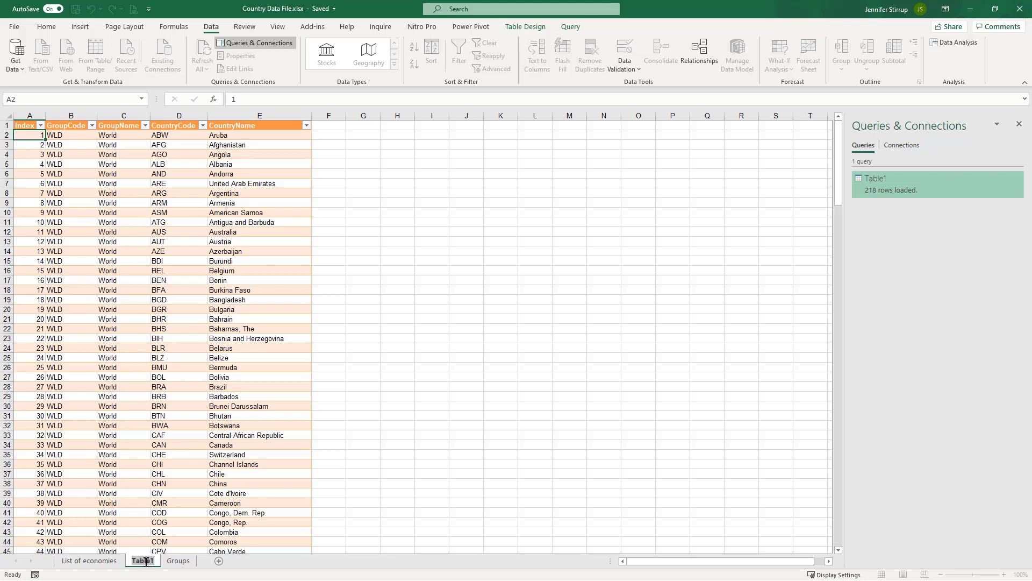
left_click(258, 309)
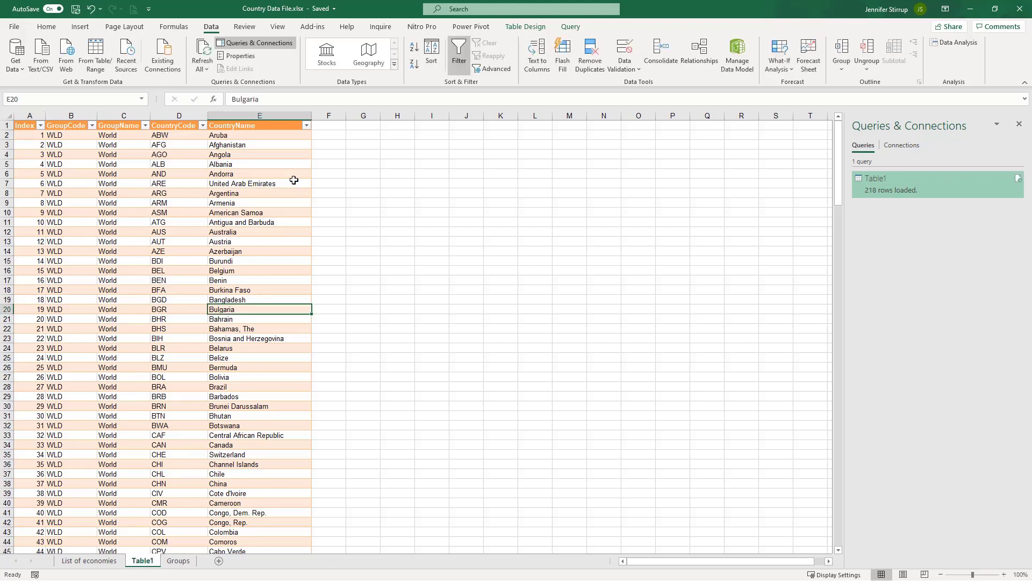
Step: Filter CountryName to Bahrain only, then clear the filter to show all rows again
left_click(306, 125)
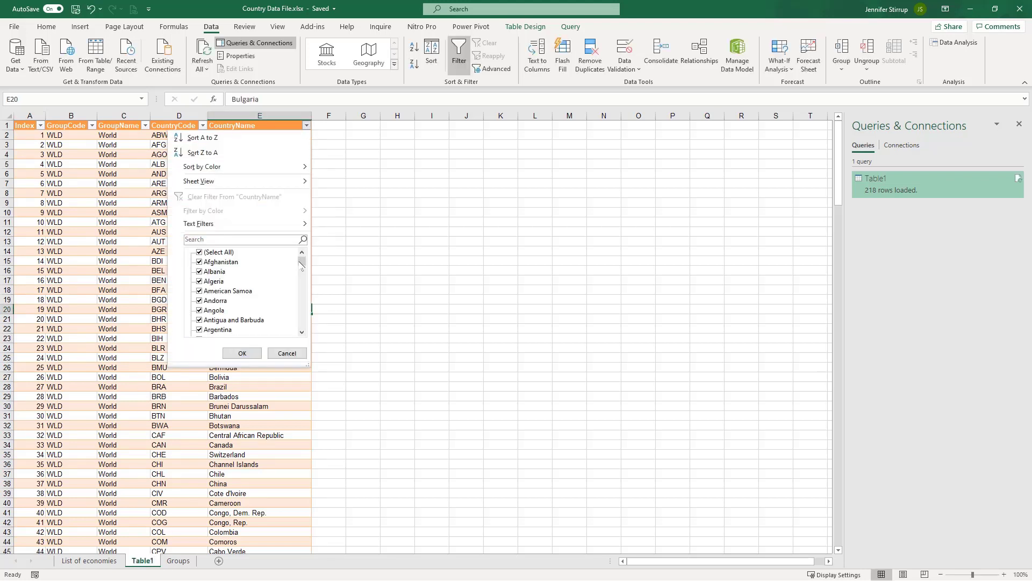
left_click(199, 253)
scroll(296, 305, "down", 3)
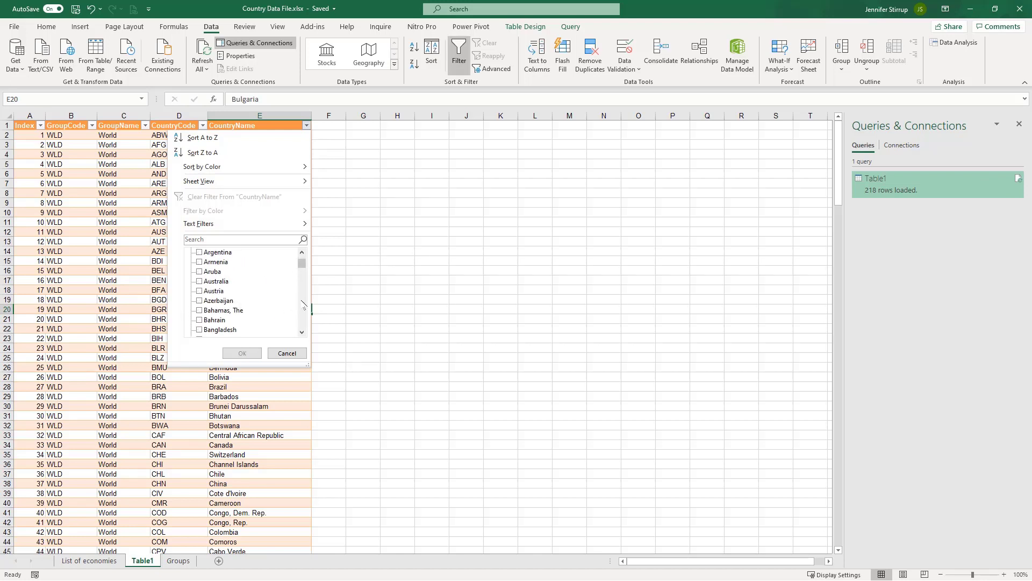
left_click(198, 320)
left_click(242, 353)
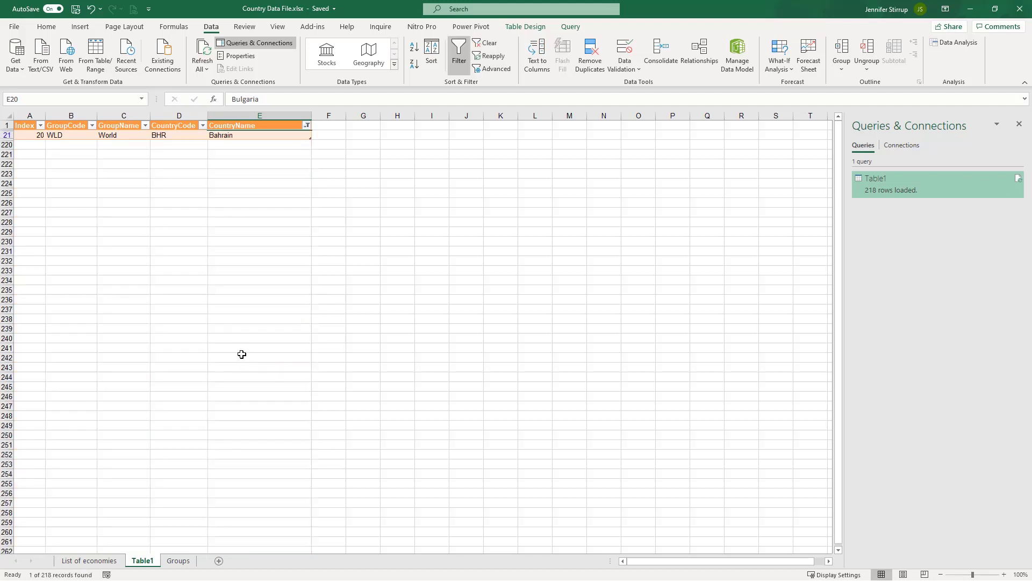
left_click(164, 173)
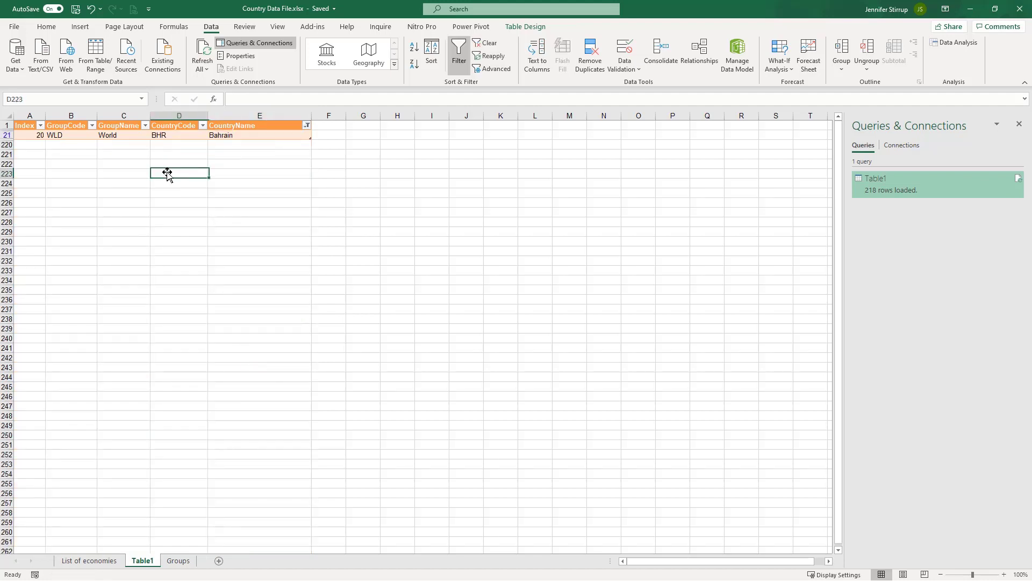
left_click(305, 127)
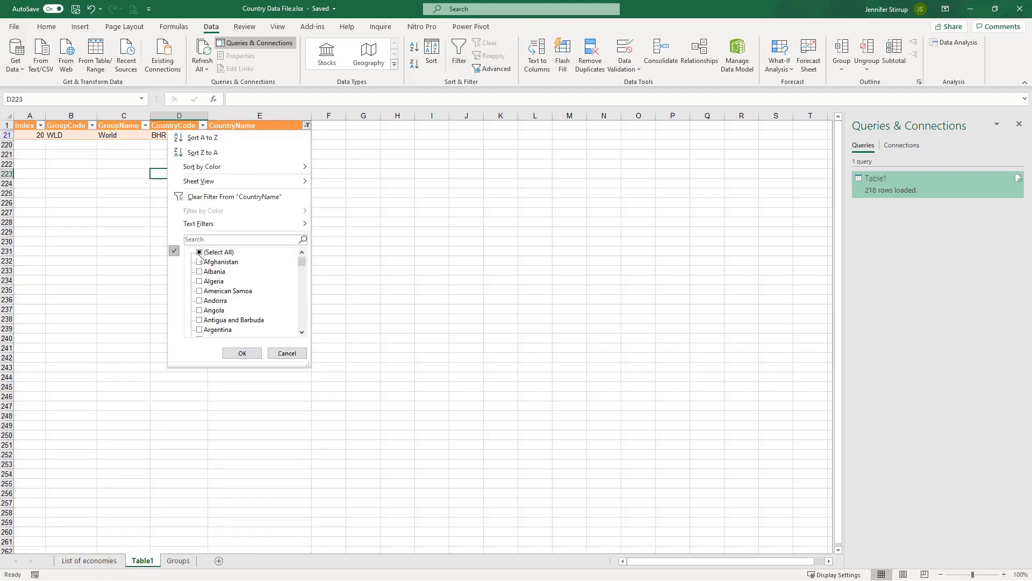
left_click(199, 253)
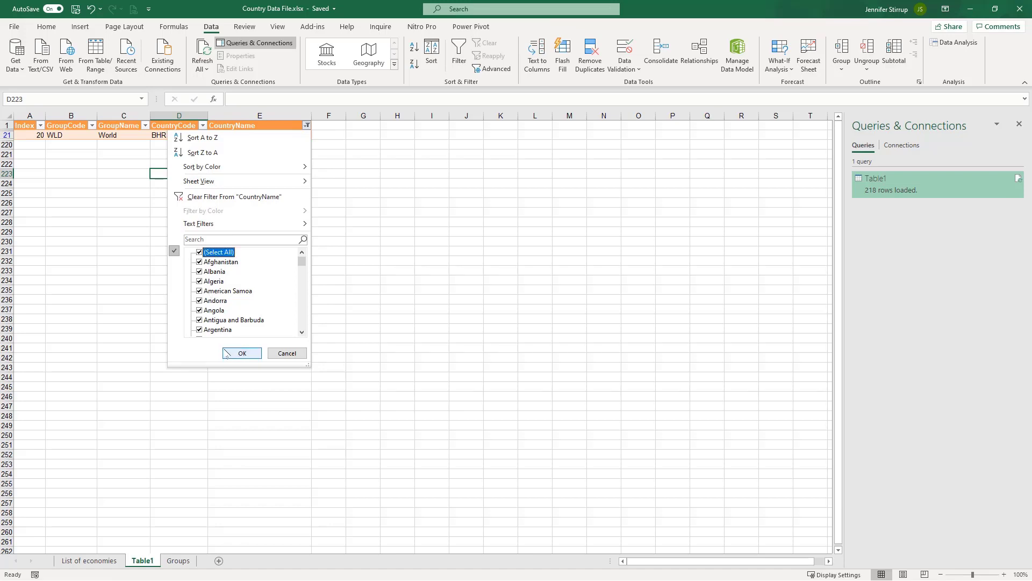
left_click(241, 353)
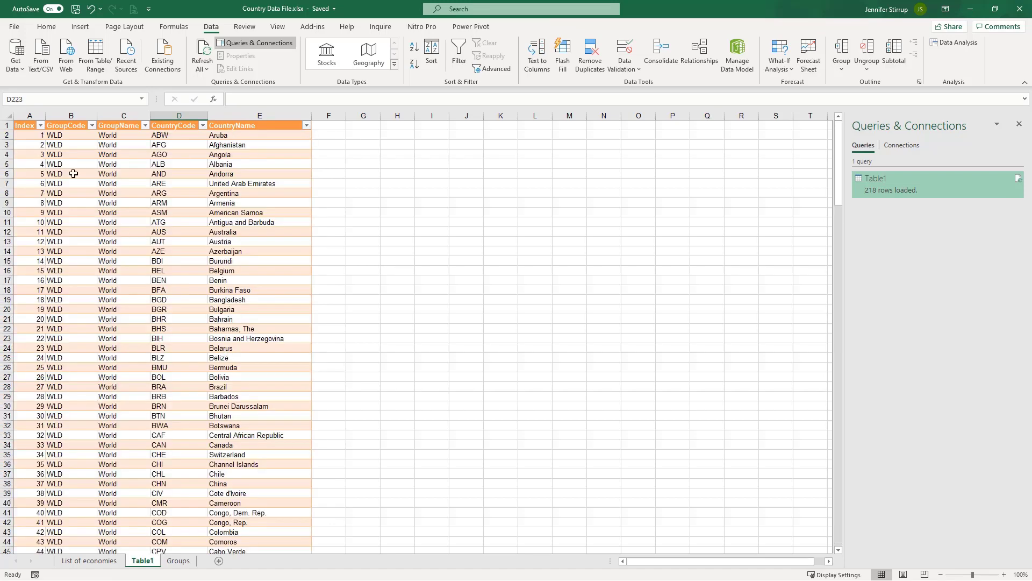
Step: Confirm the Index runs to 218 and close the Queries & Connections pane
left_click(30, 115)
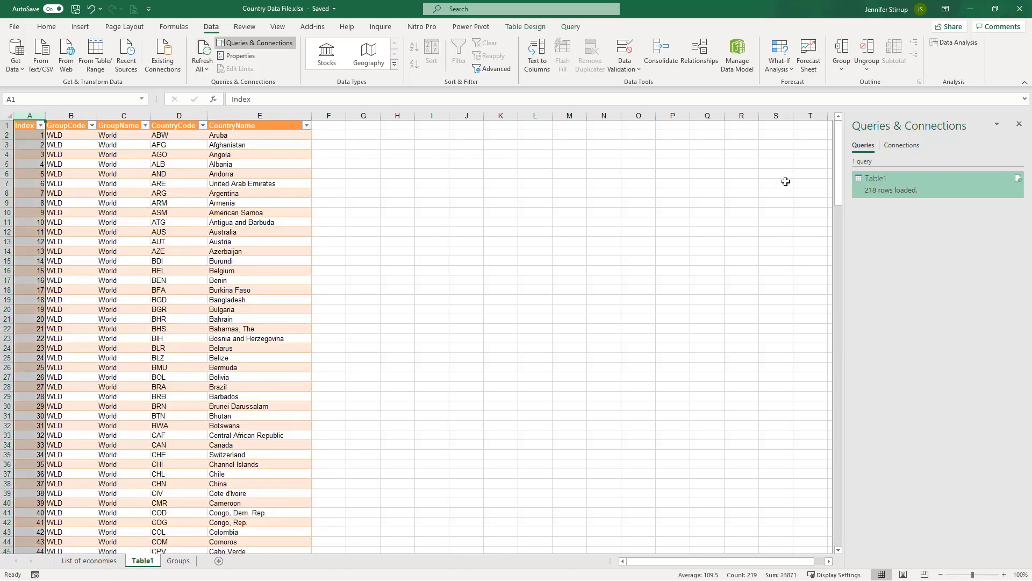
left_click_drag(838, 145, 841, 486)
left_click(25, 542)
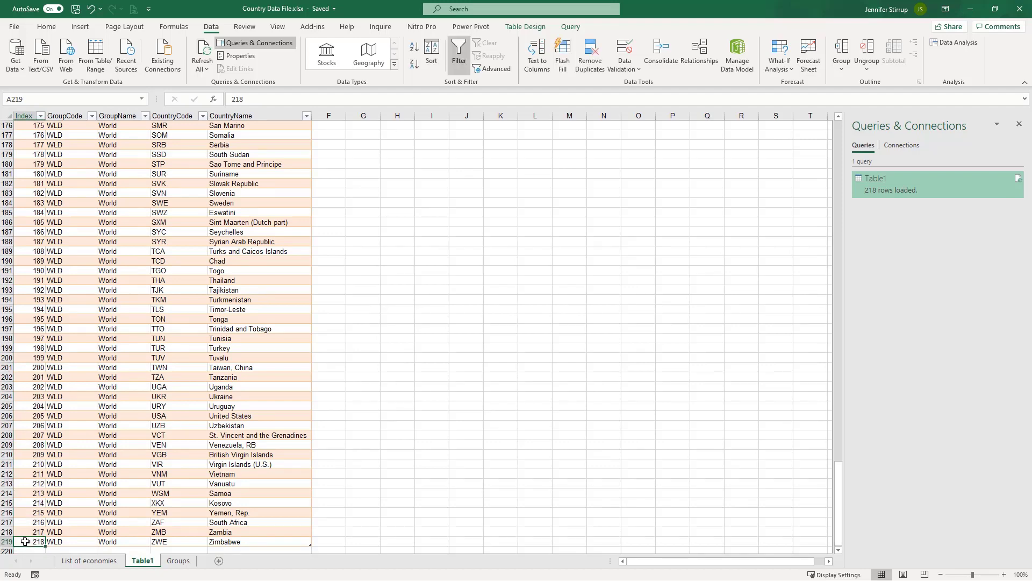
right_click(923, 185)
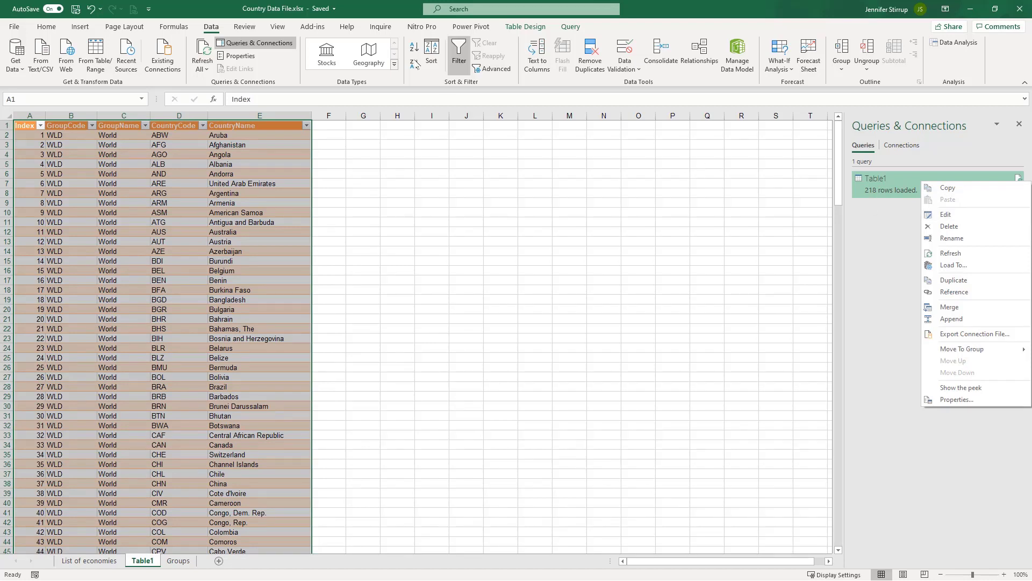
left_click(372, 1)
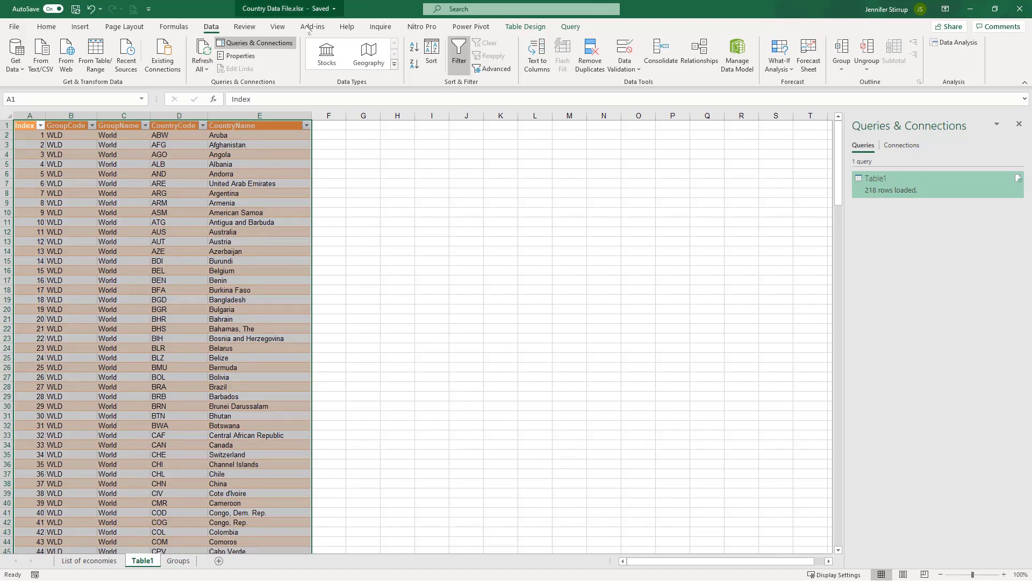
left_click(230, 47)
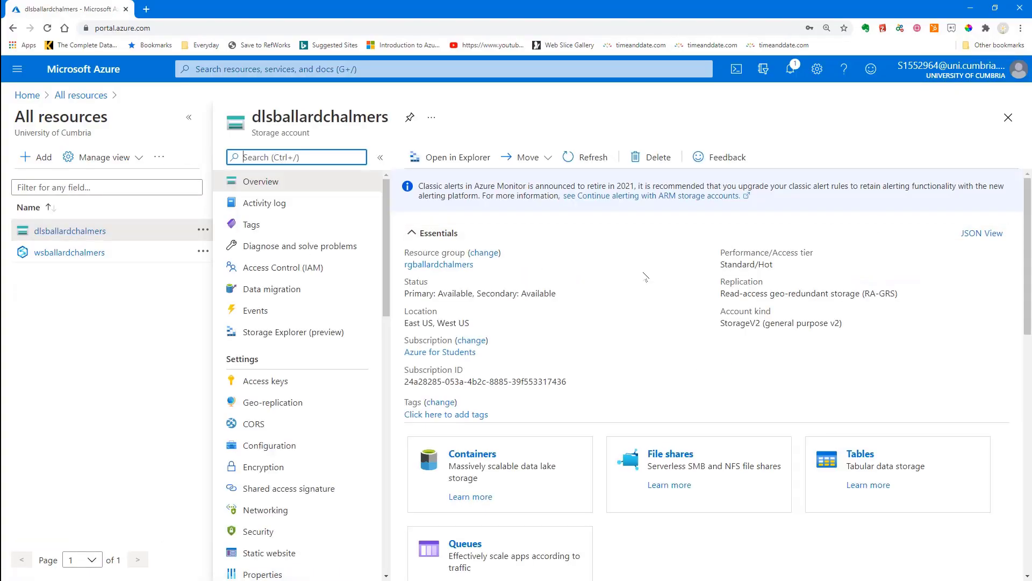
Step: Open the fsballardchalmers container and upload Country Data File.xlsx
left_click(468, 455)
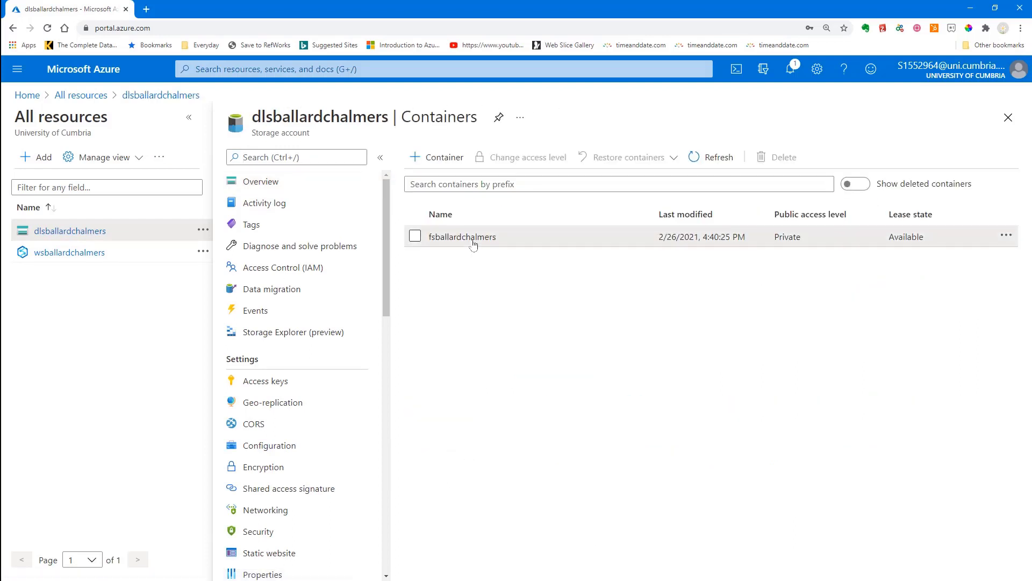
left_click(473, 238)
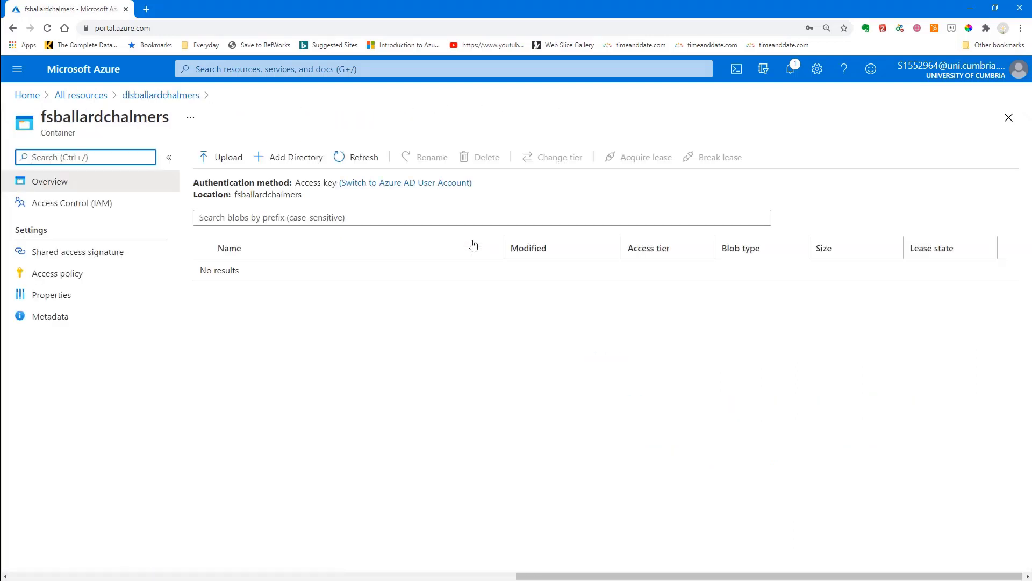
left_click(228, 161)
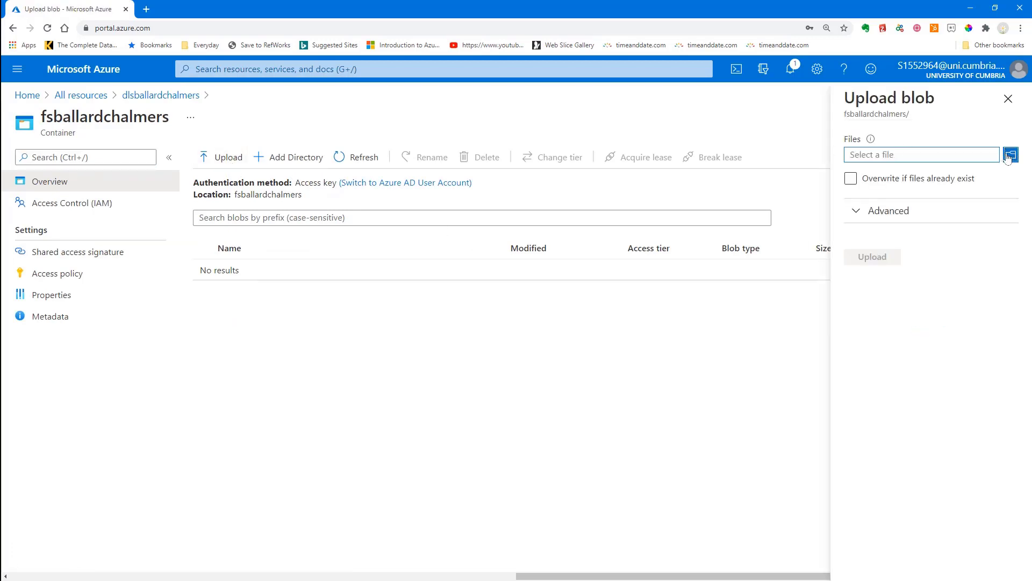
left_click(1010, 155)
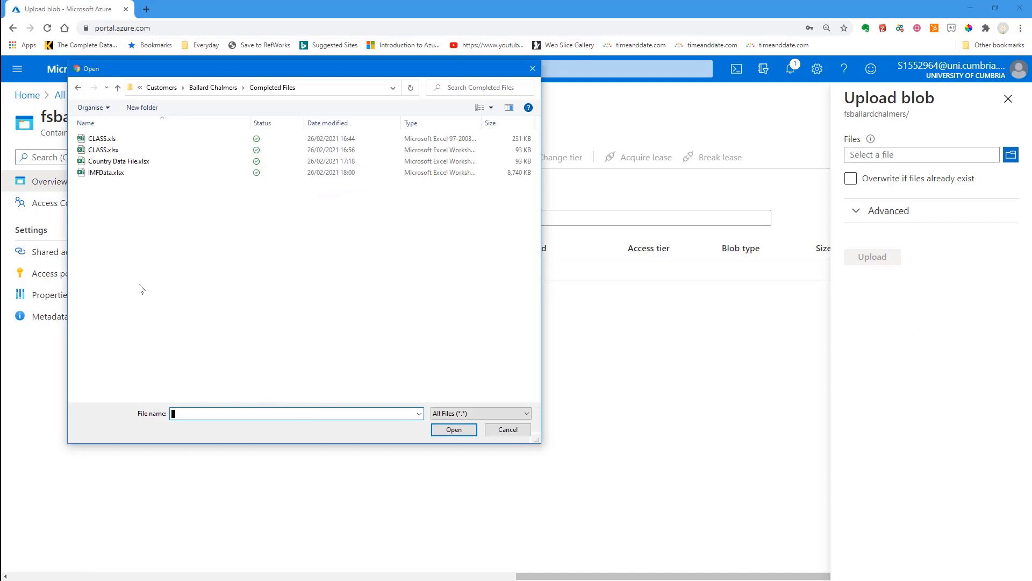
double_click(113, 161)
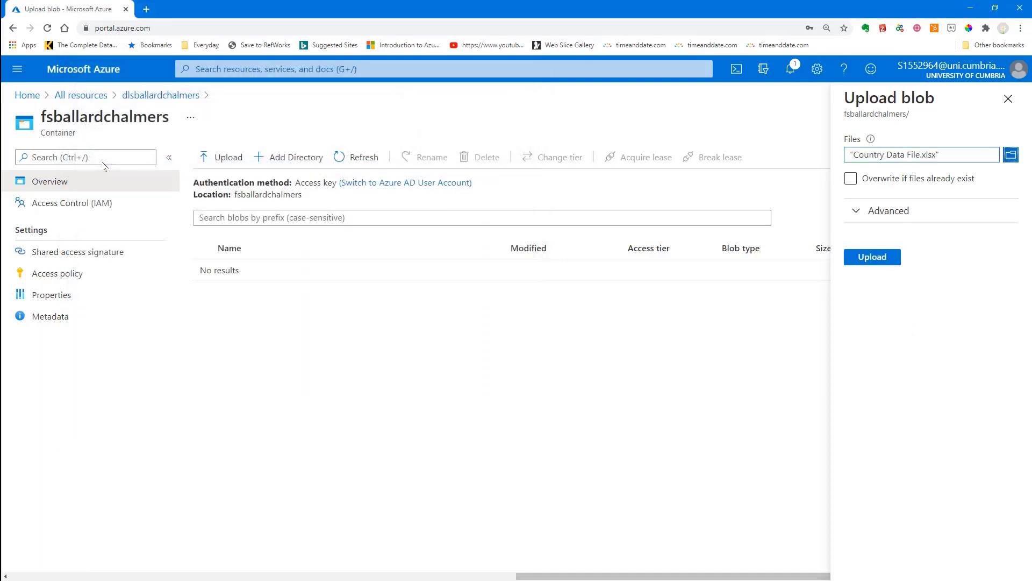
left_click(874, 257)
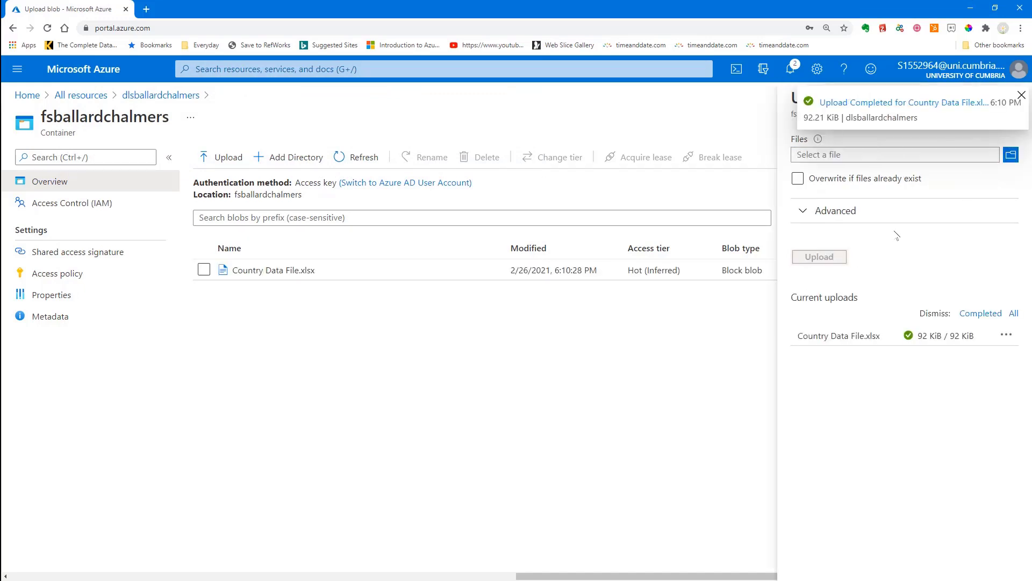
Step: Upload IMFData.xlsx to the same container
left_click(1010, 156)
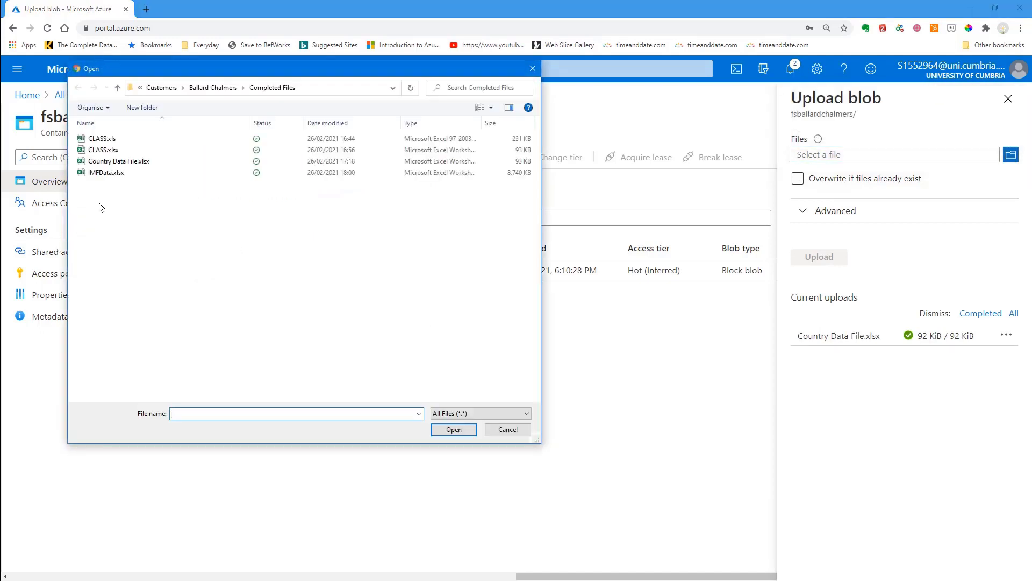
double_click(104, 173)
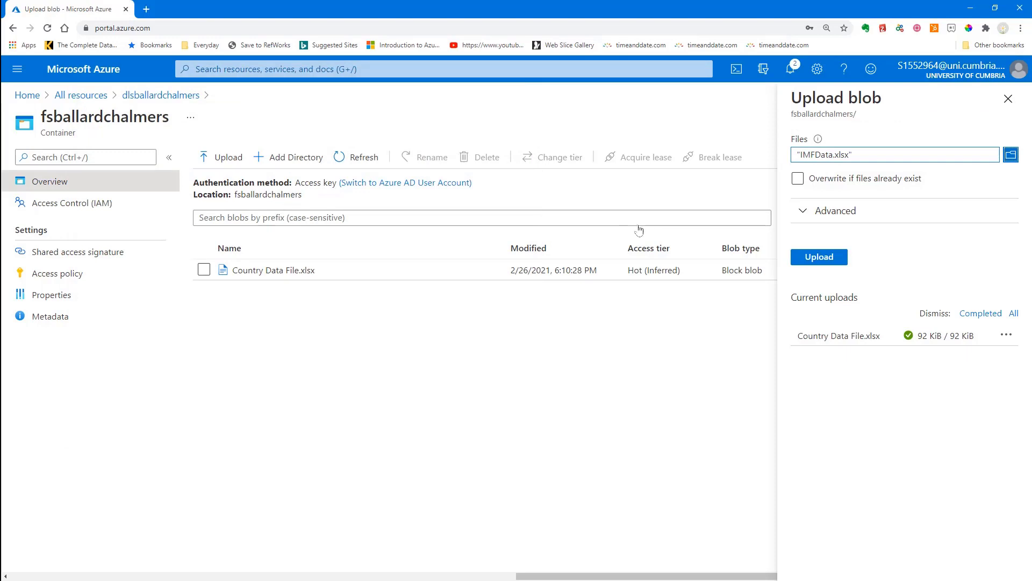
left_click(830, 267)
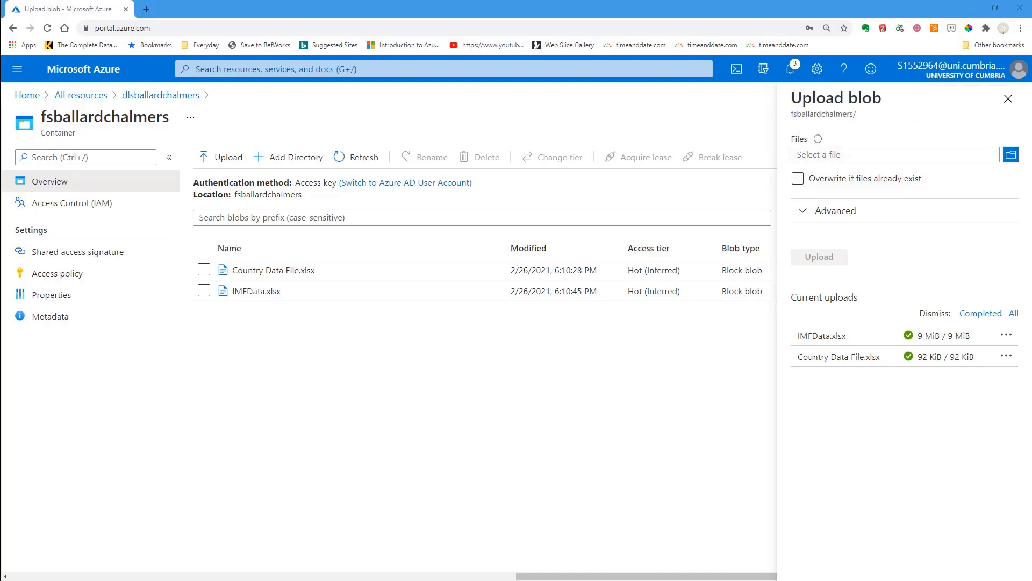
Step: Rename the Country Data File.xlsx blob to CountryData
left_click(204, 270)
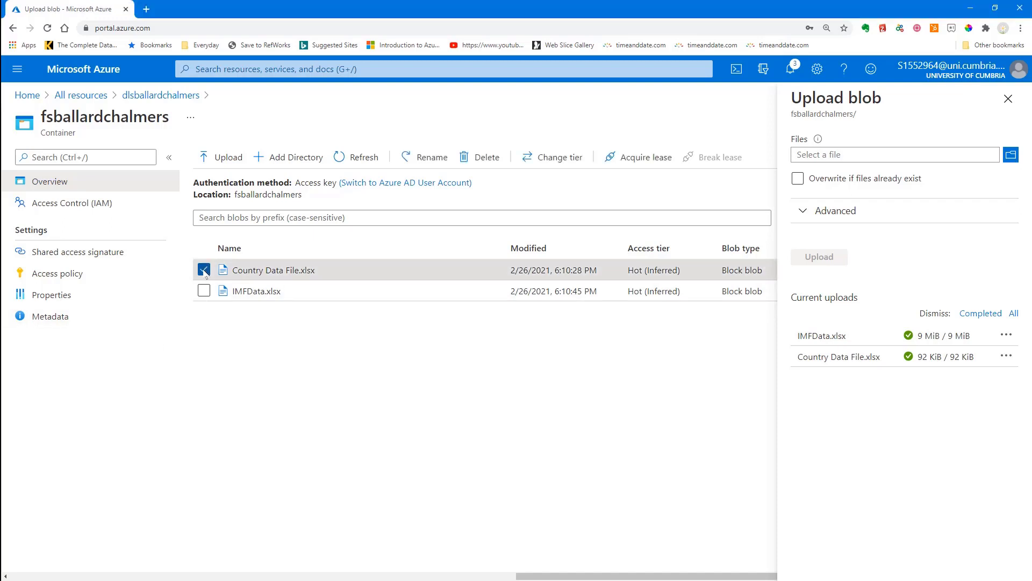
left_click(427, 157)
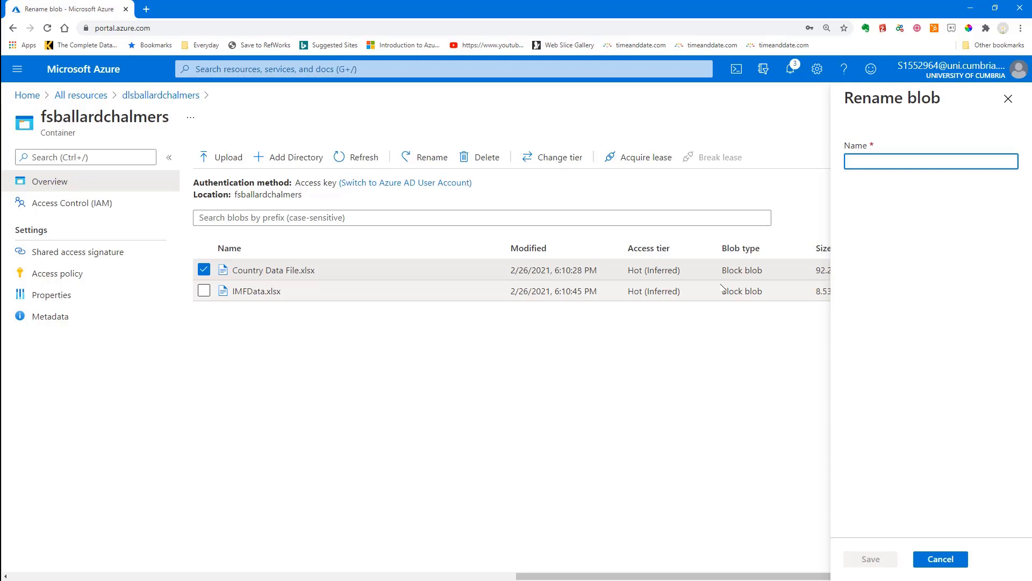
type("Country")
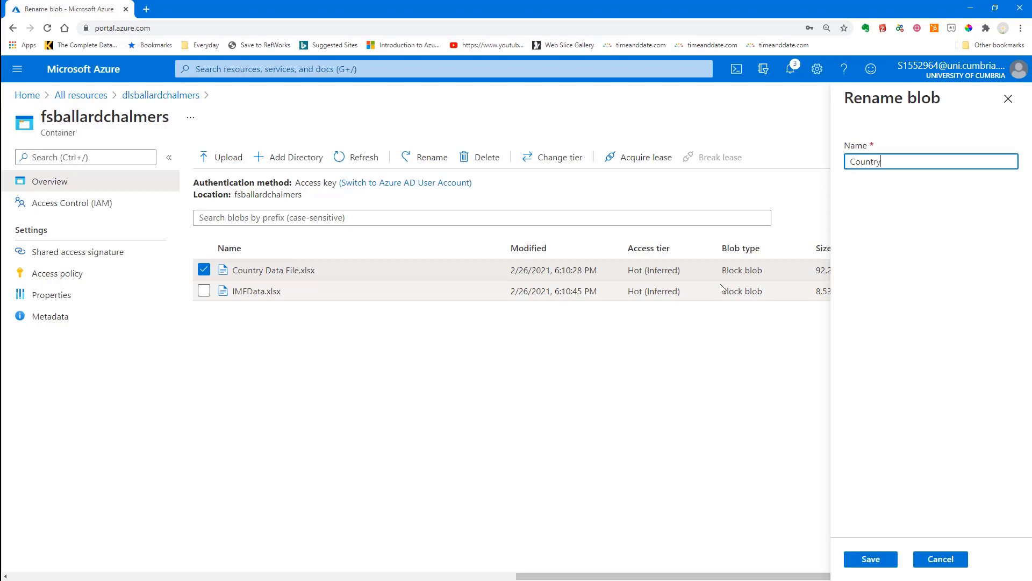
type("Data")
left_click(877, 561)
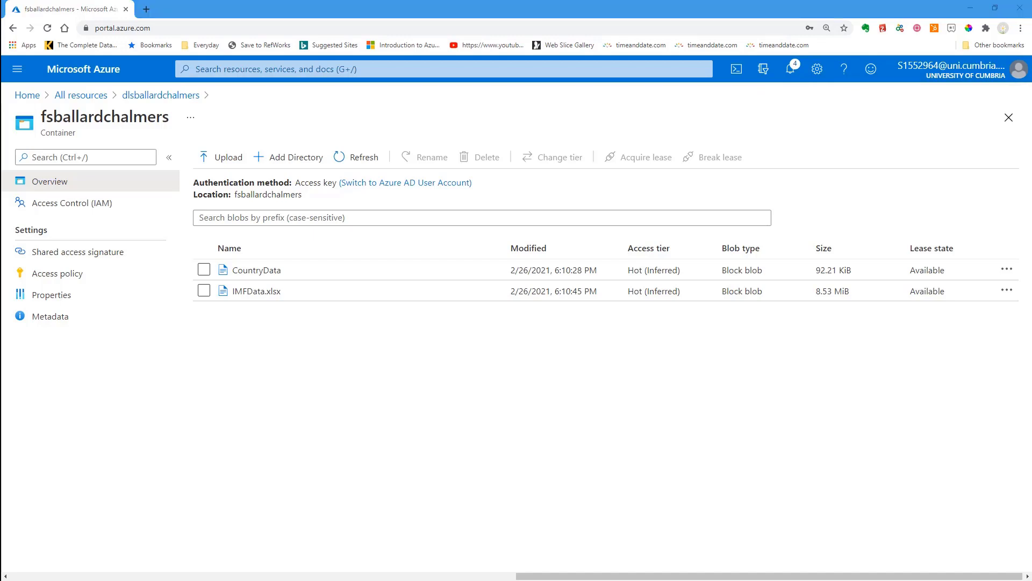
Step: From All resources, open the wsballardchalmers workspace and launch Synapse Studio
left_click(99, 97)
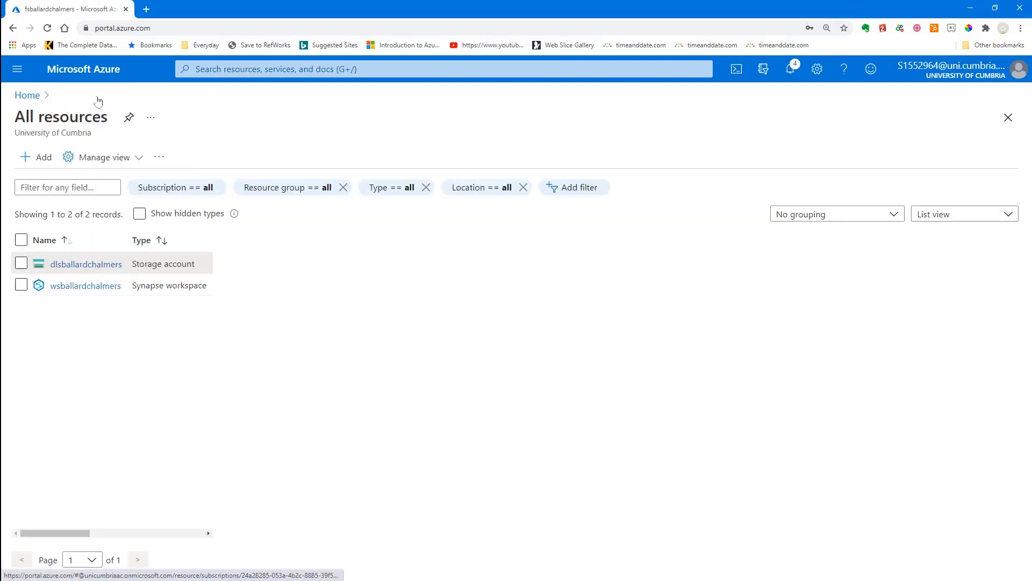
left_click(108, 294)
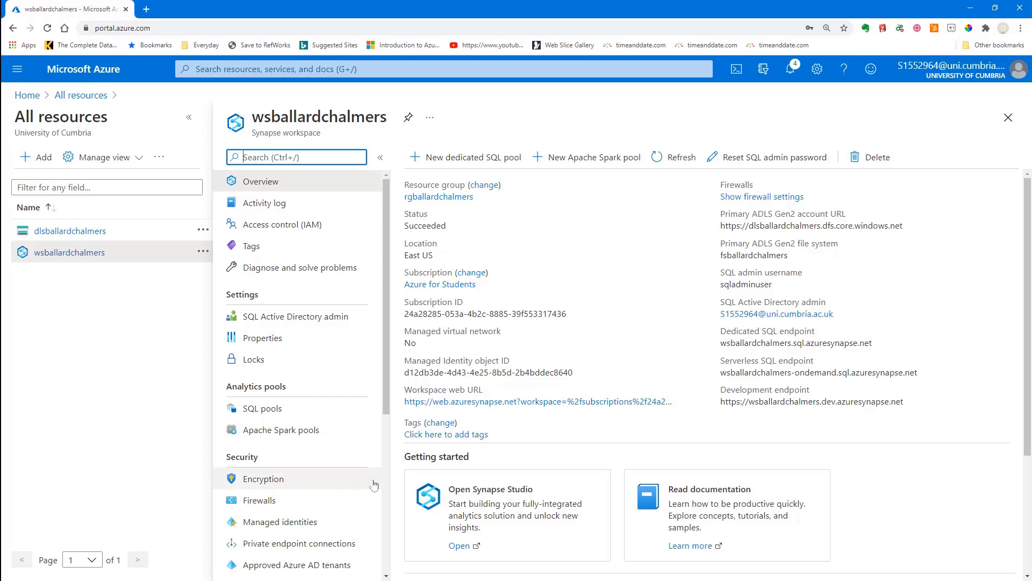
left_click(465, 547)
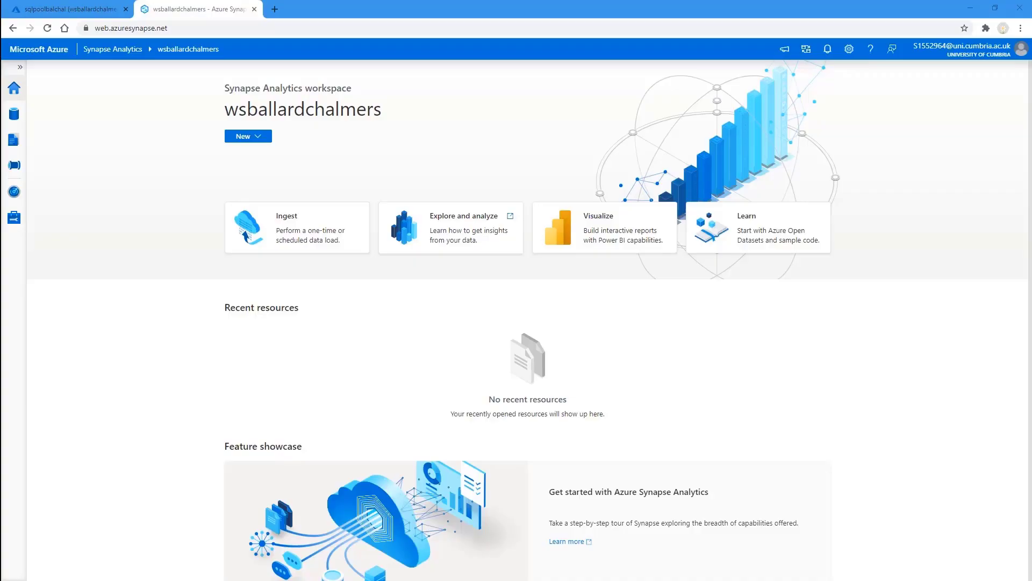
Step: Start a one-time Copy Data task sourcing fsballardchalmers/IMFData.xlsx from WorkspaceDefaultStorage
left_click(287, 232)
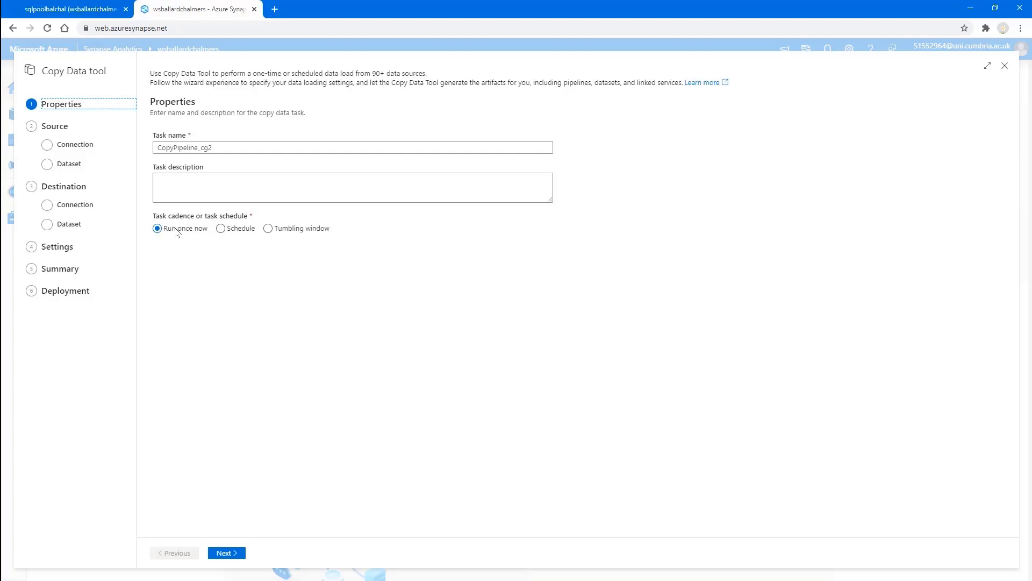
left_click(228, 557)
left_click(383, 179)
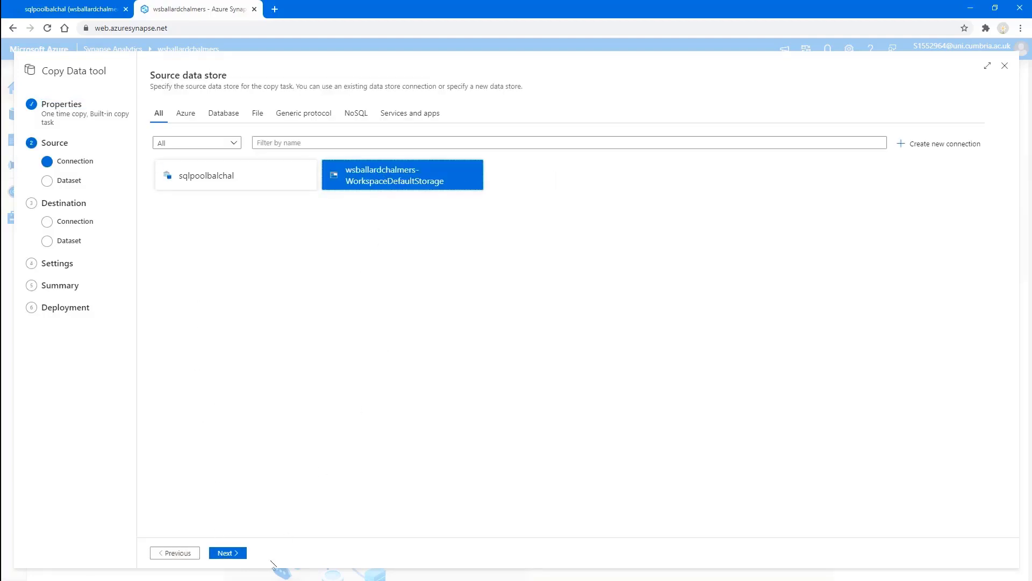
left_click(228, 554)
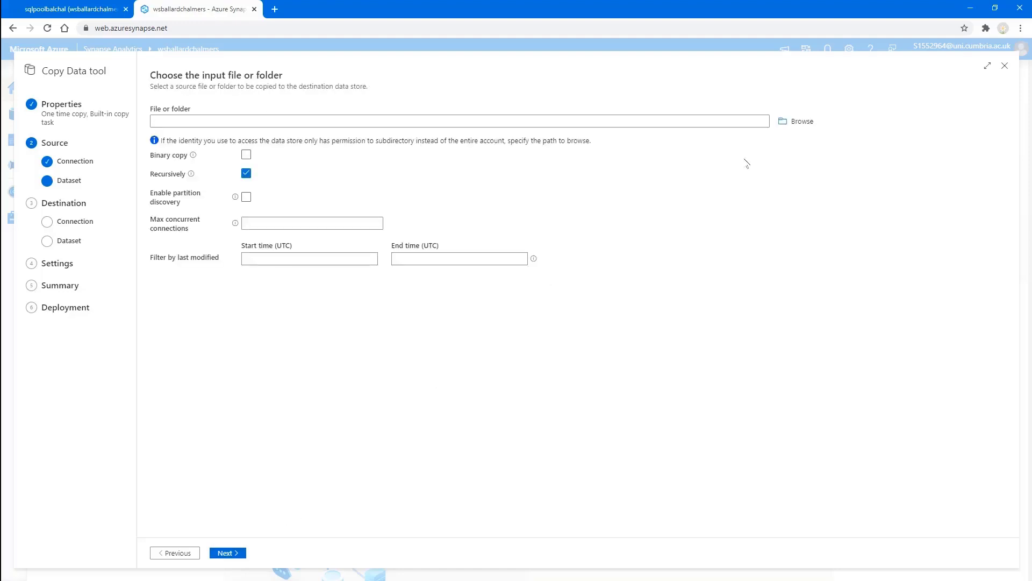
left_click(799, 121)
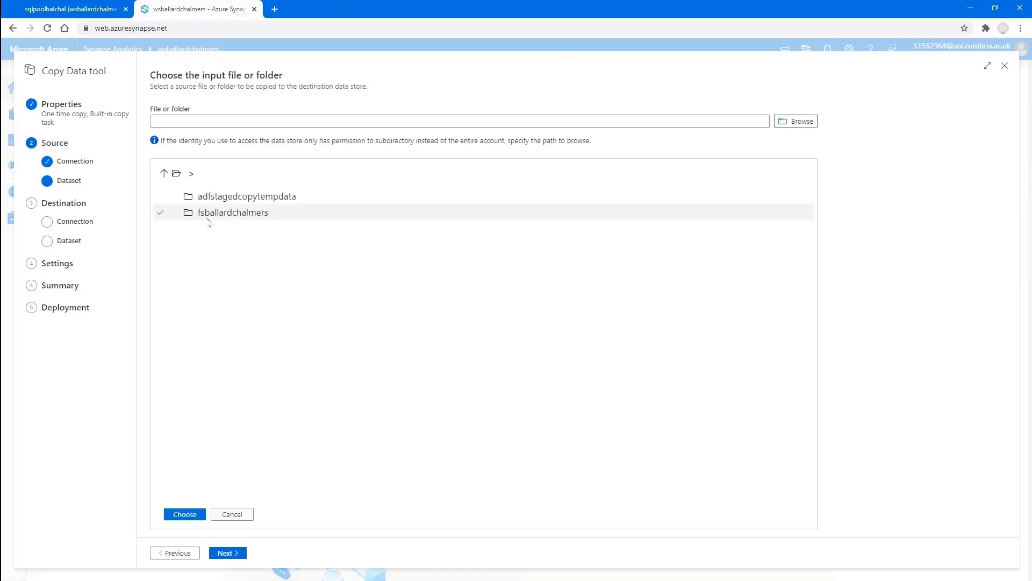
double_click(208, 215)
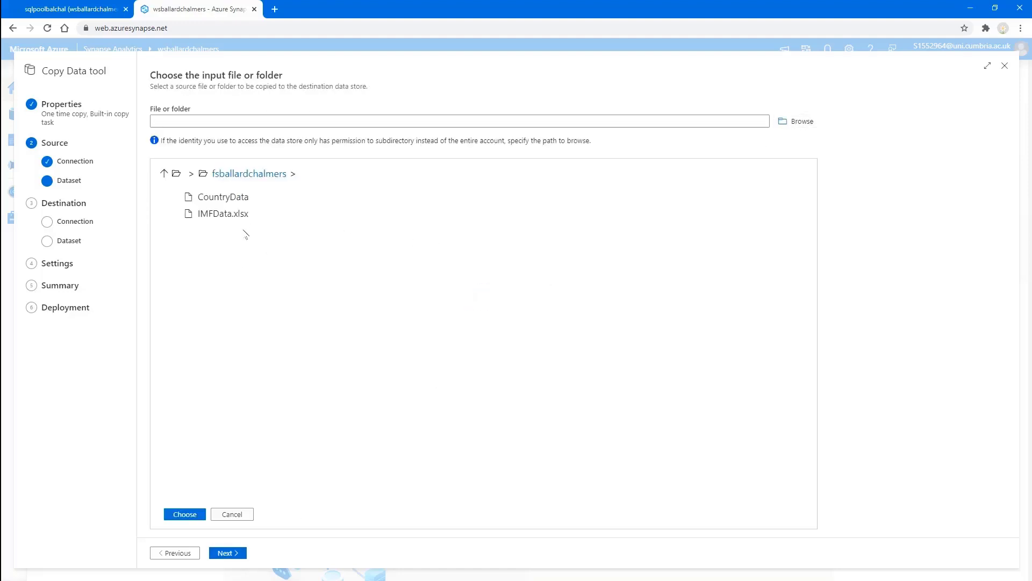
left_click(235, 214)
left_click(186, 514)
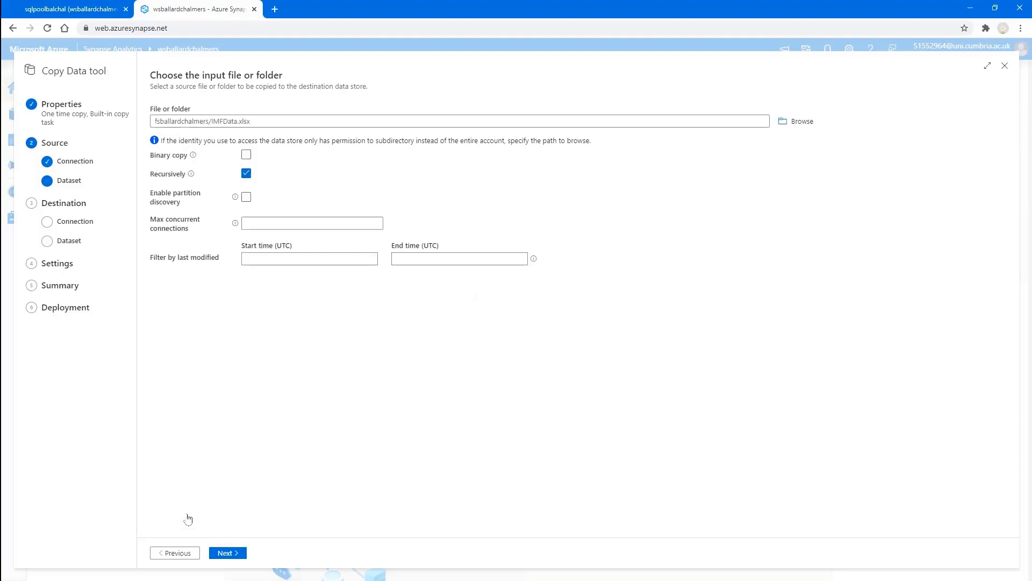
left_click(230, 554)
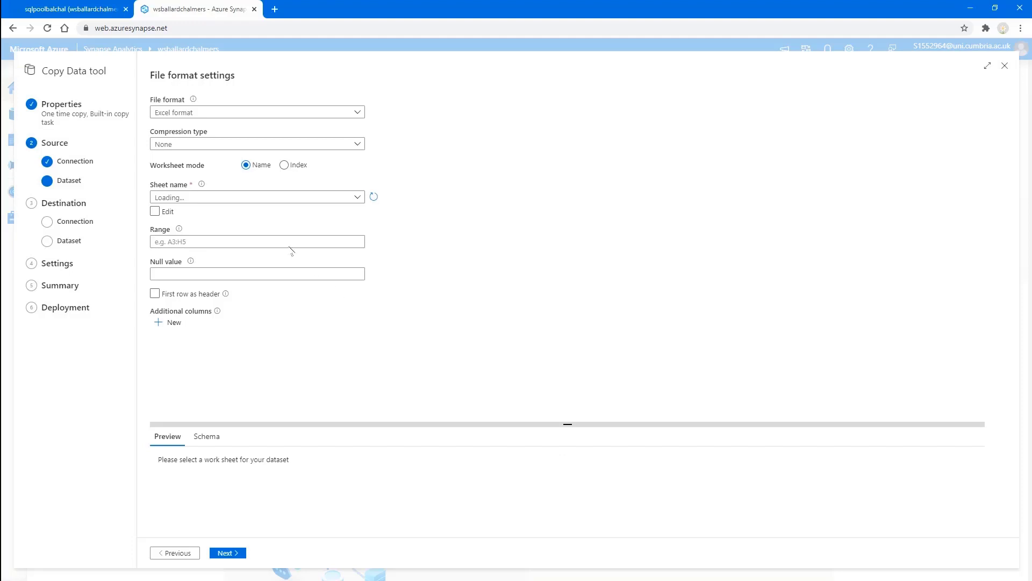
Step: Set the Excel sheet name to 'Table 1' with first row as header, and confirm the source
left_click(155, 212)
left_click(169, 199)
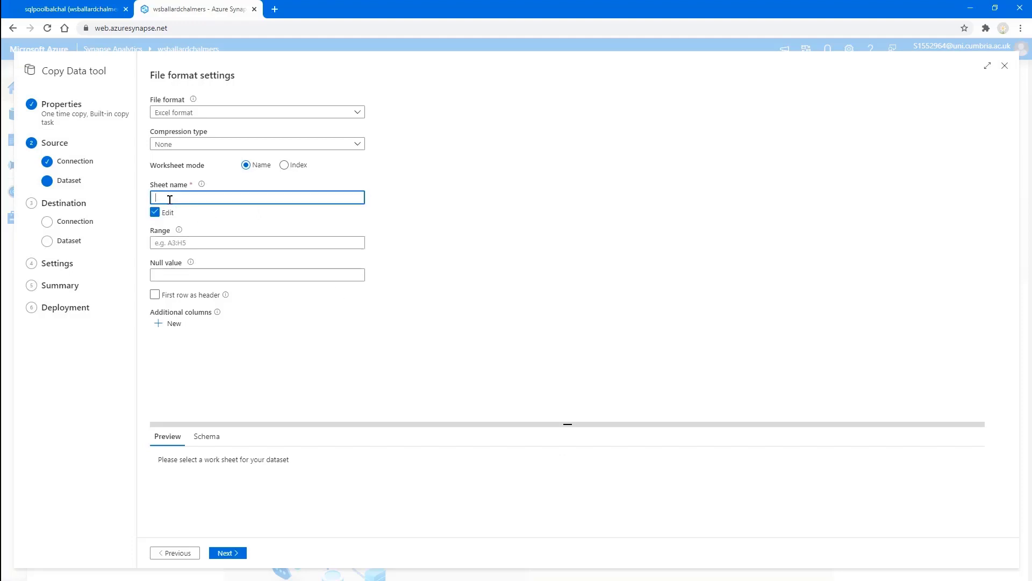
type("test")
key("BackSpace")
key("BackSpace")
key("BackSpace")
type("able 1")
left_click(155, 294)
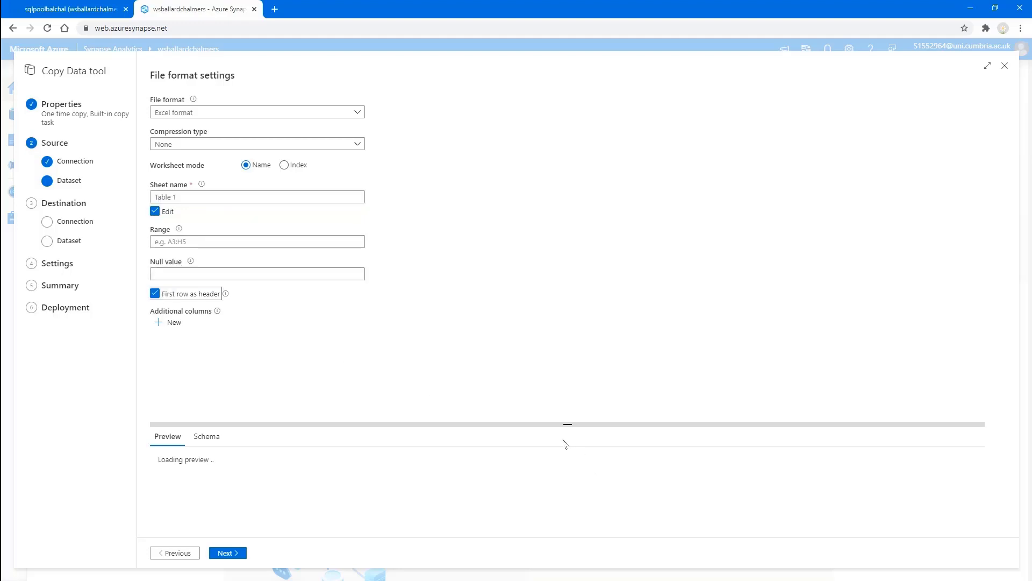
left_click_drag(565, 424, 566, 337)
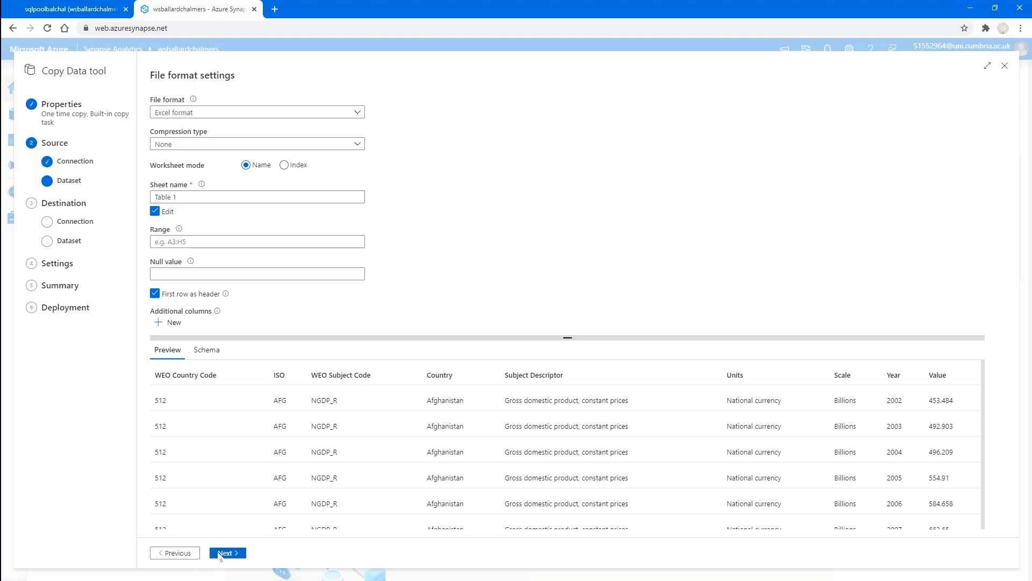
left_click(221, 554)
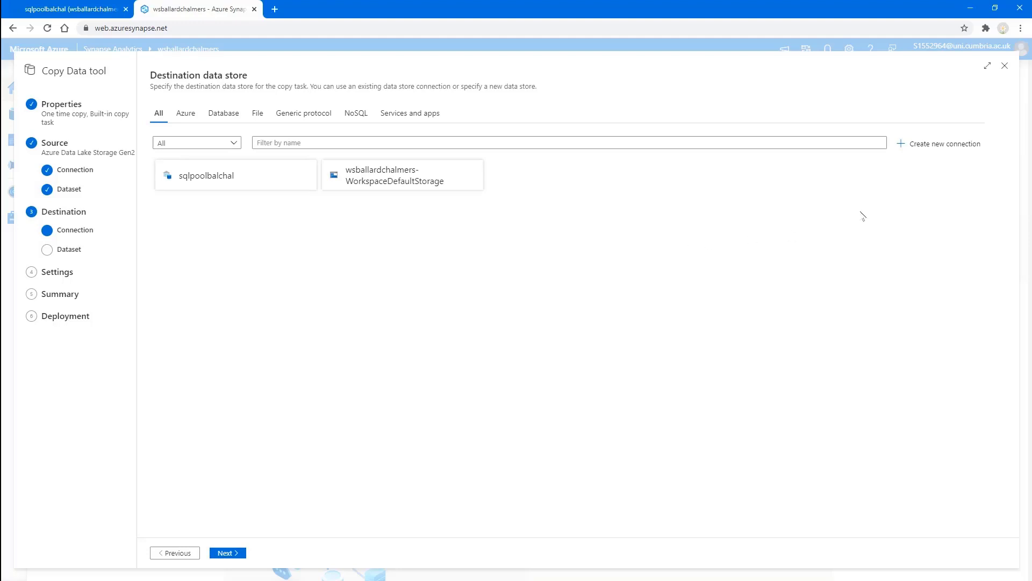
Step: Create a new Azure Synapse Analytics destination: Azure for Students, wsballardchalmers server, sqlpoolbalchal database
left_click(911, 144)
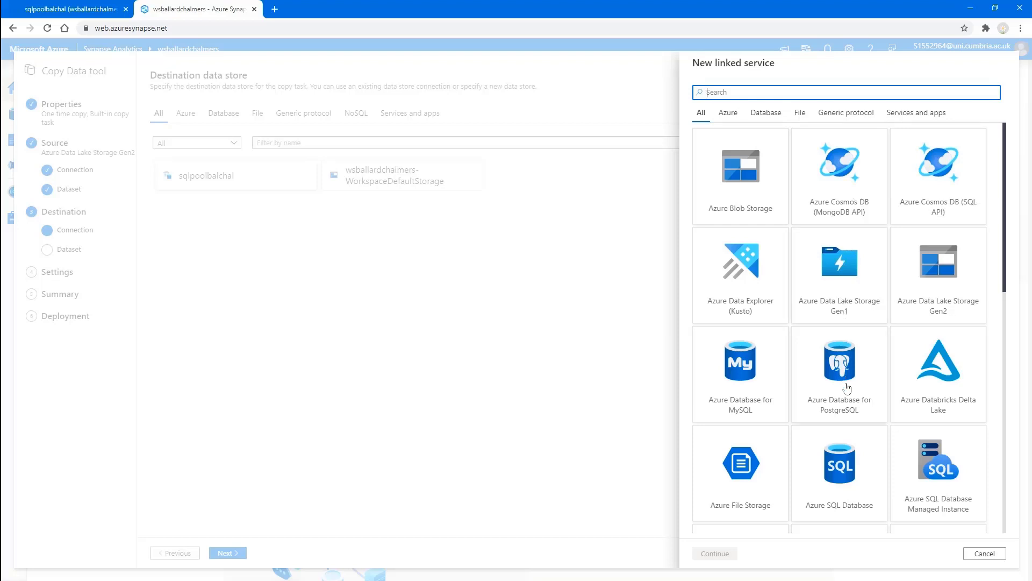
scroll(847, 411, "down", 2)
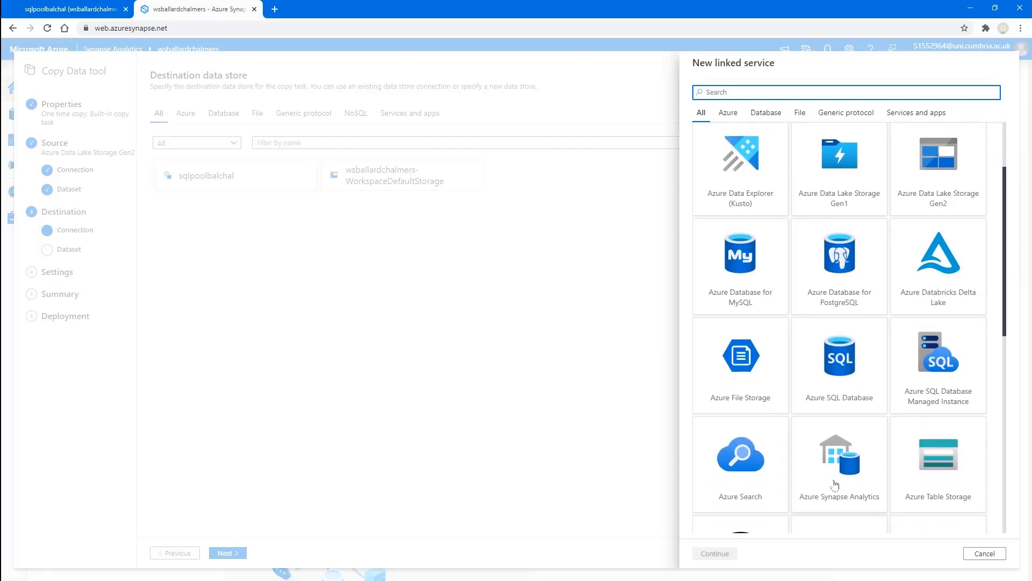
left_click(842, 463)
left_click(715, 554)
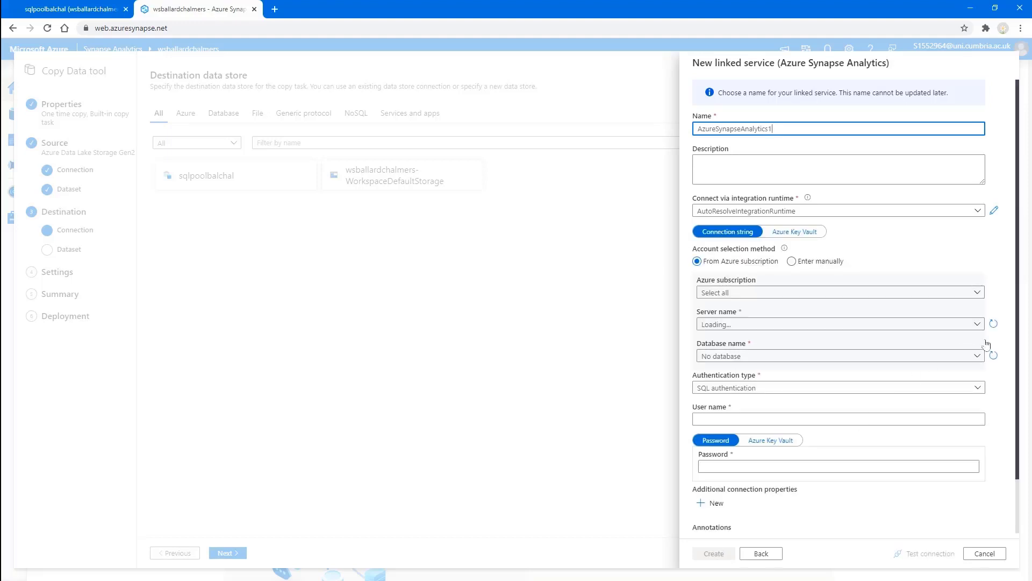
left_click(977, 293)
left_click(800, 323)
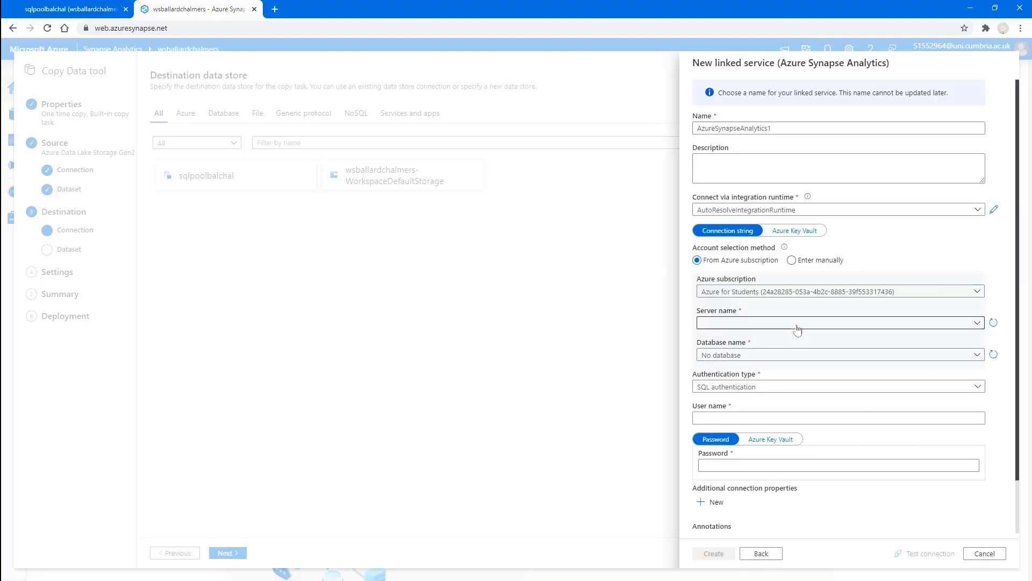
left_click(977, 322)
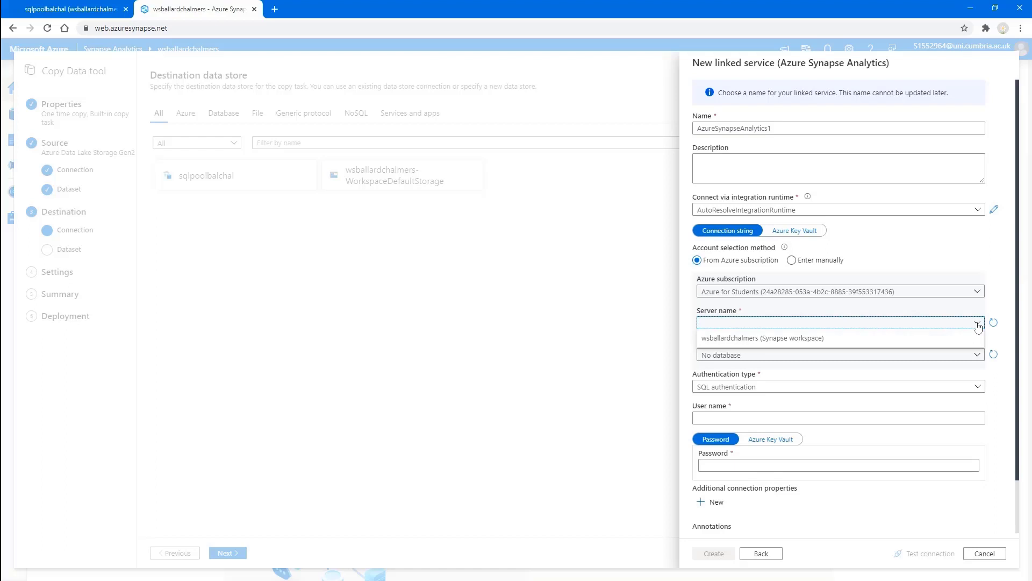
left_click(932, 340)
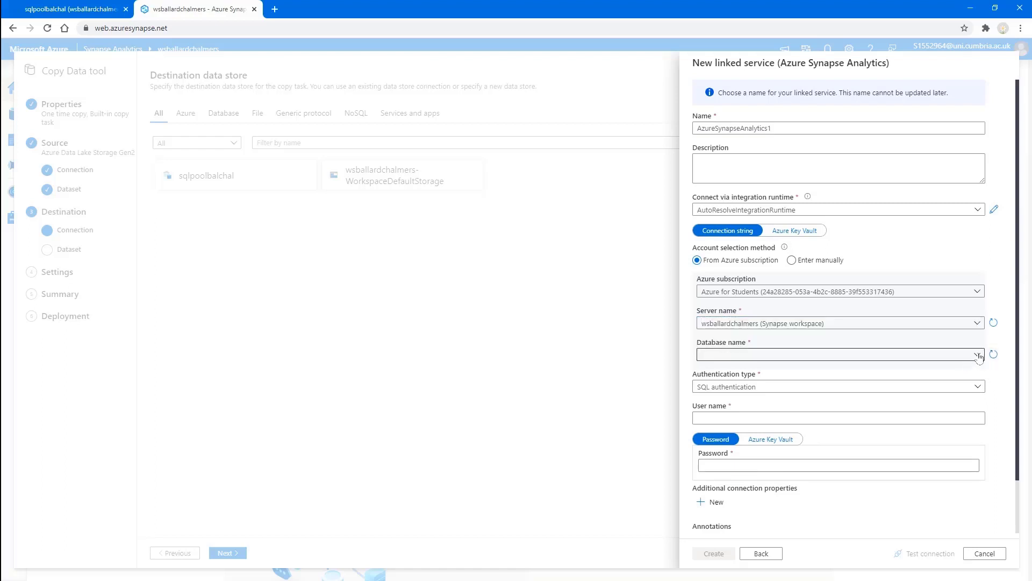
left_click(977, 355)
left_click(834, 370)
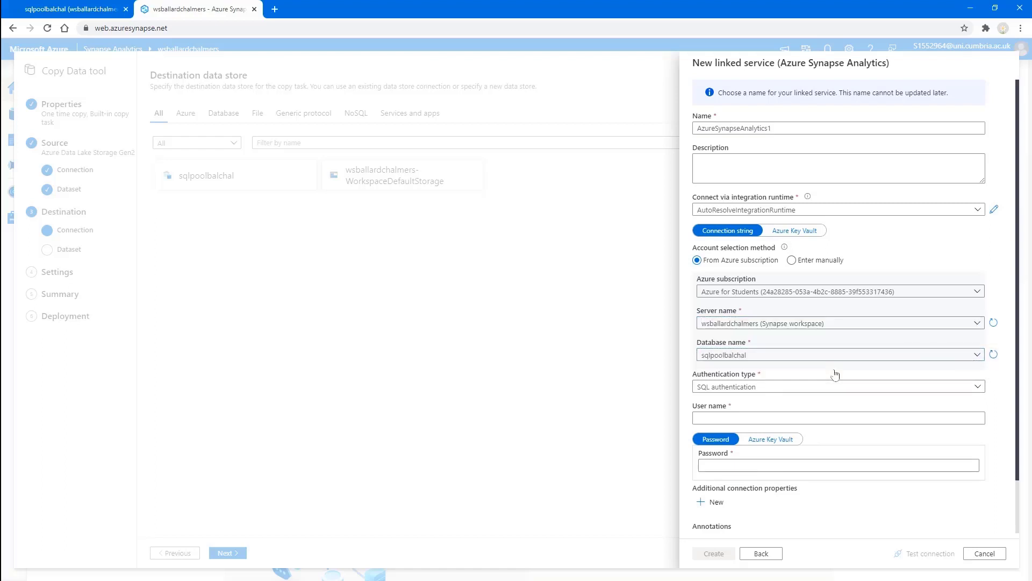
Step: Enter the SQL user name and password, create AzureSynapseAnalytics1, and continue to table mapping
left_click(801, 419)
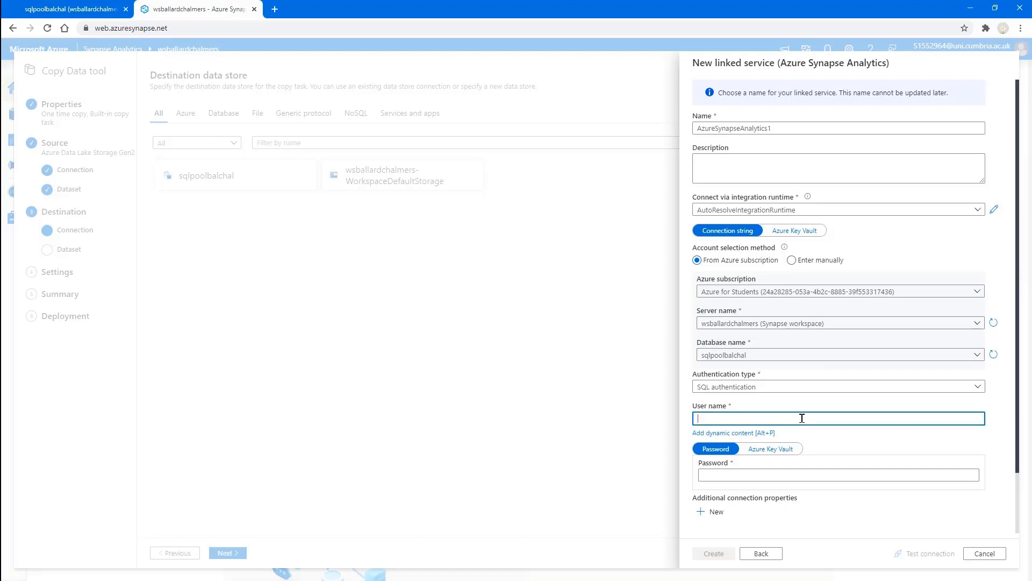
type("sqladminuser")
scroll(943, 434, "down", 1)
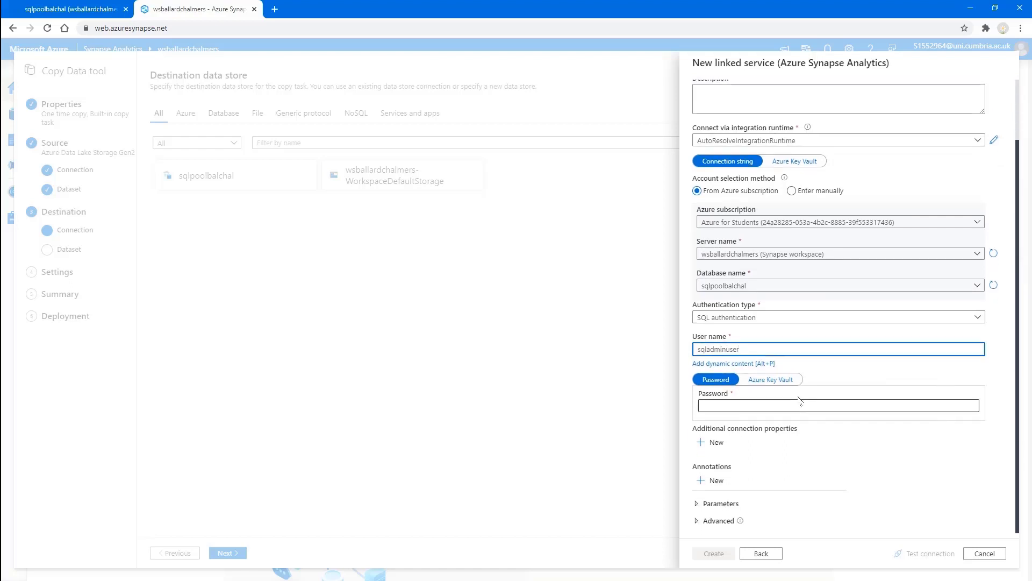
left_click(800, 406)
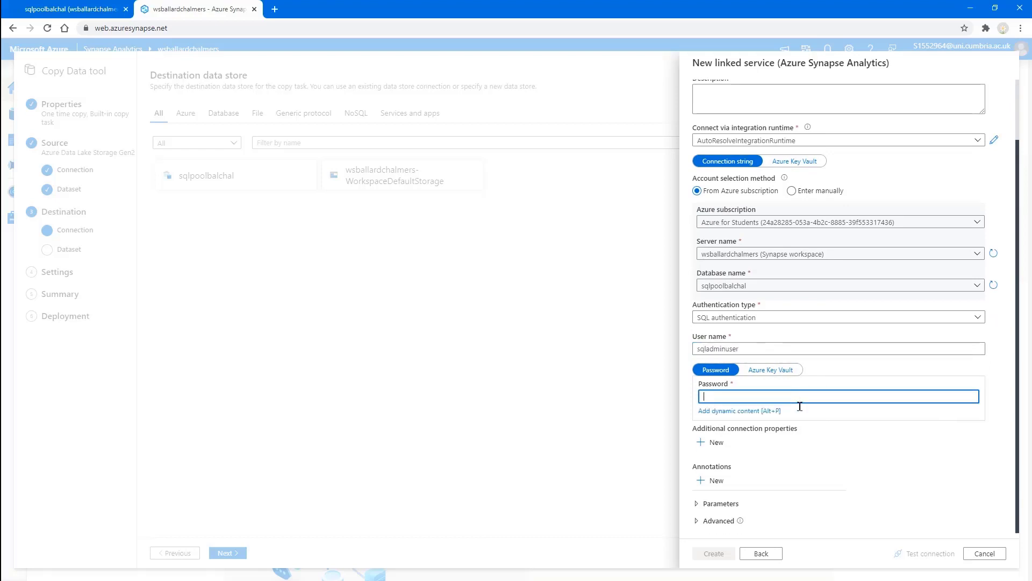
type("**************")
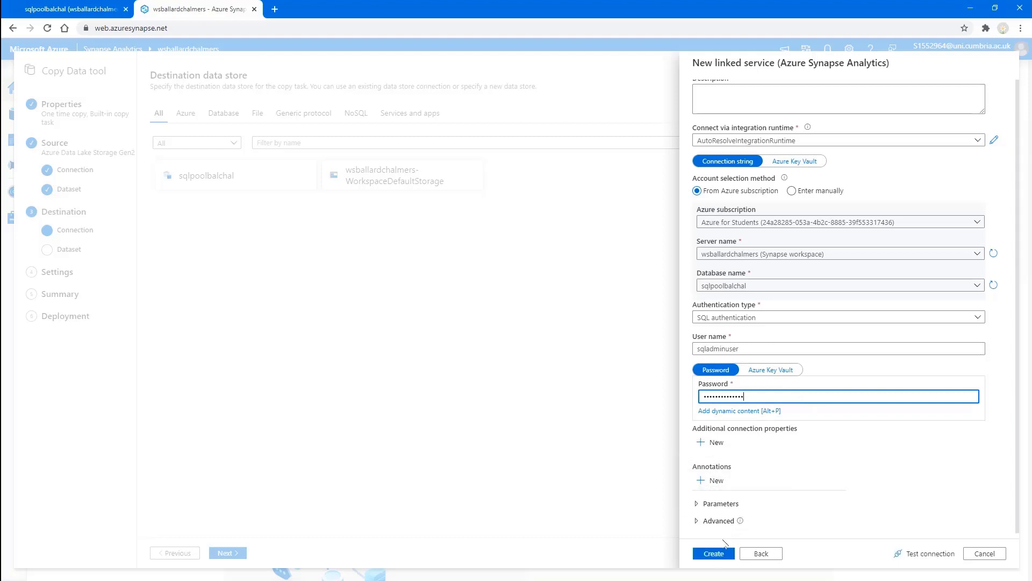
left_click(713, 557)
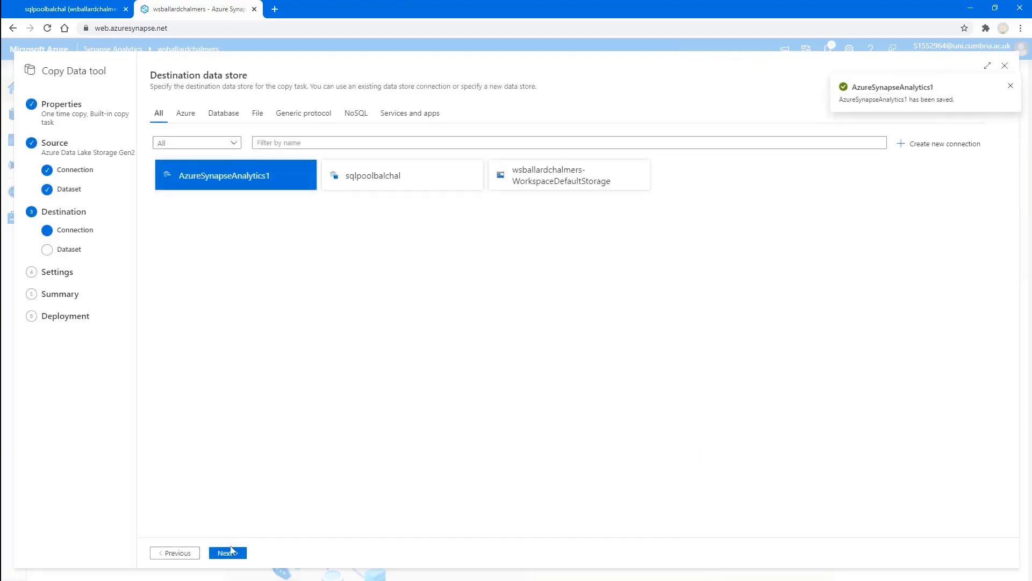
left_click(230, 552)
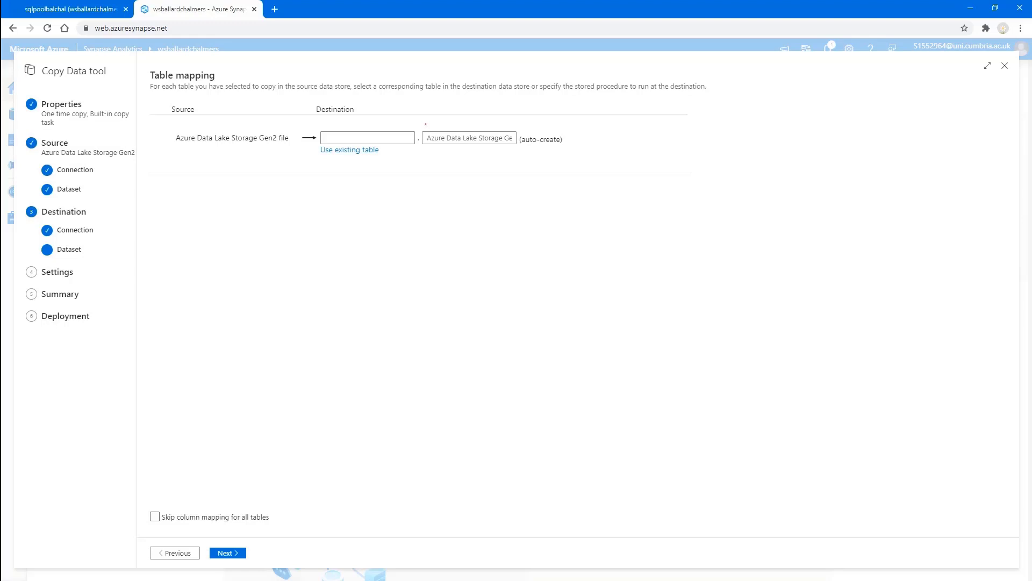
Step: Target new destination table IMFData.AzureData and continue to the nine-column mapping
left_click(376, 142)
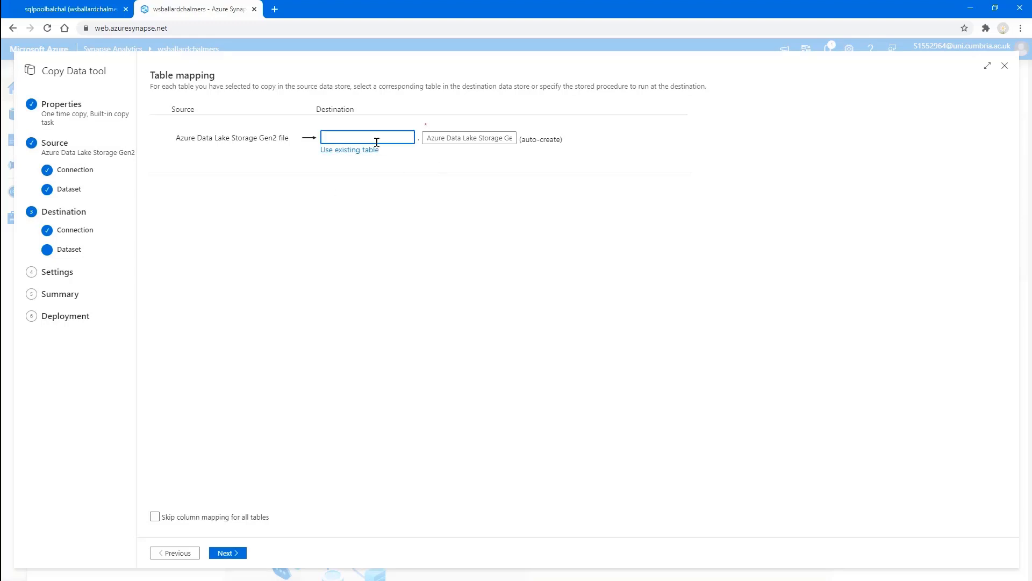
type("IMFData")
left_click(439, 136)
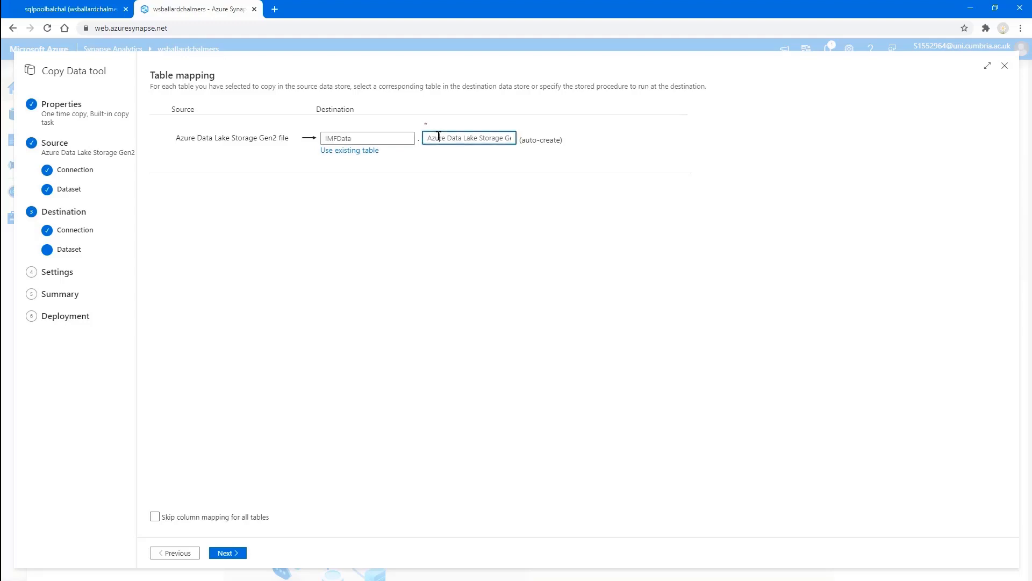
key("ctrl+a")
key("BackSpace")
type("Azure")
type("ureData")
left_click(240, 554)
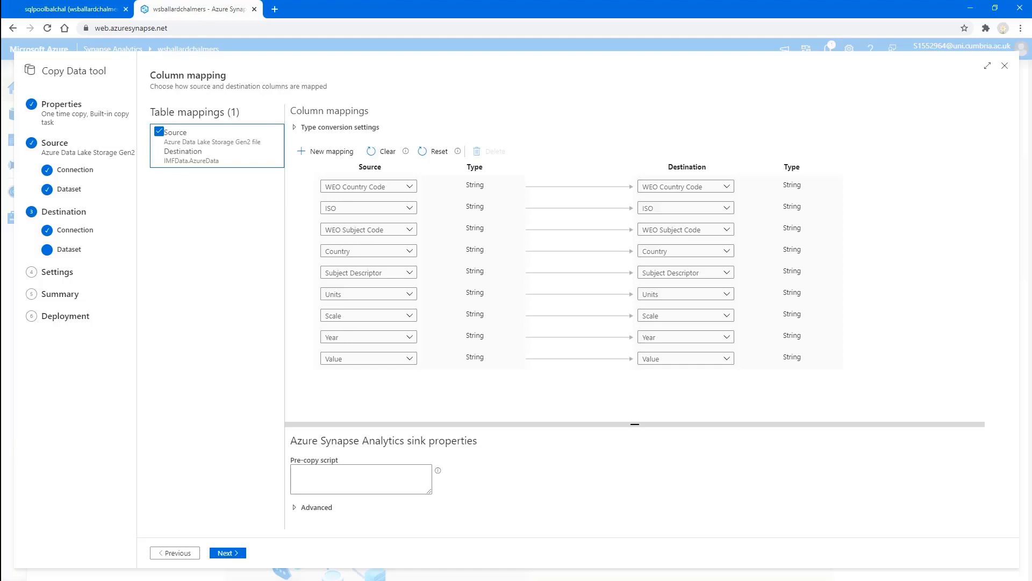
Step: Use Bulk insert as the copy method, deploy the pipeline, and finish the tool
left_click(228, 553)
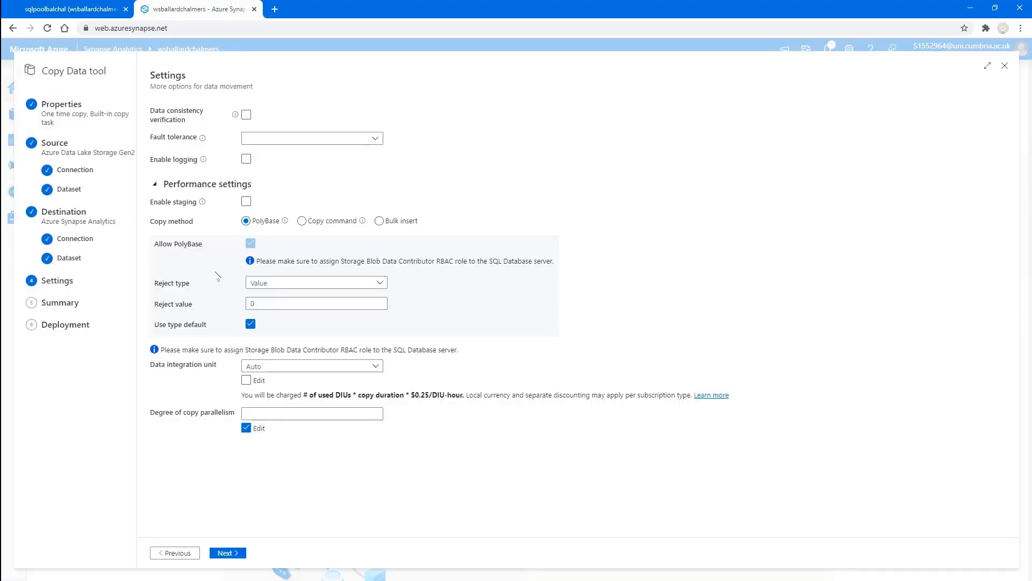
left_click(380, 221)
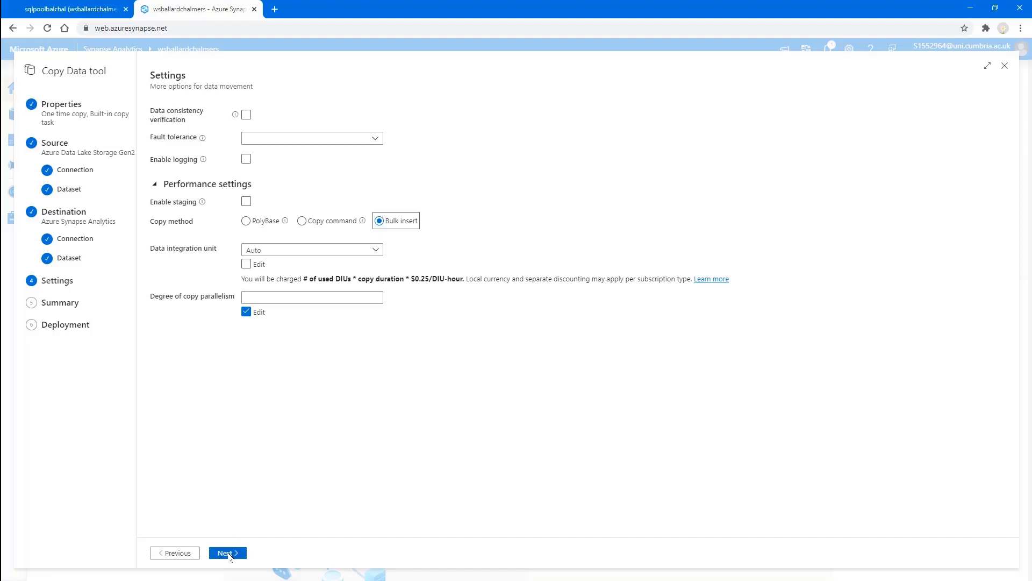
left_click(228, 554)
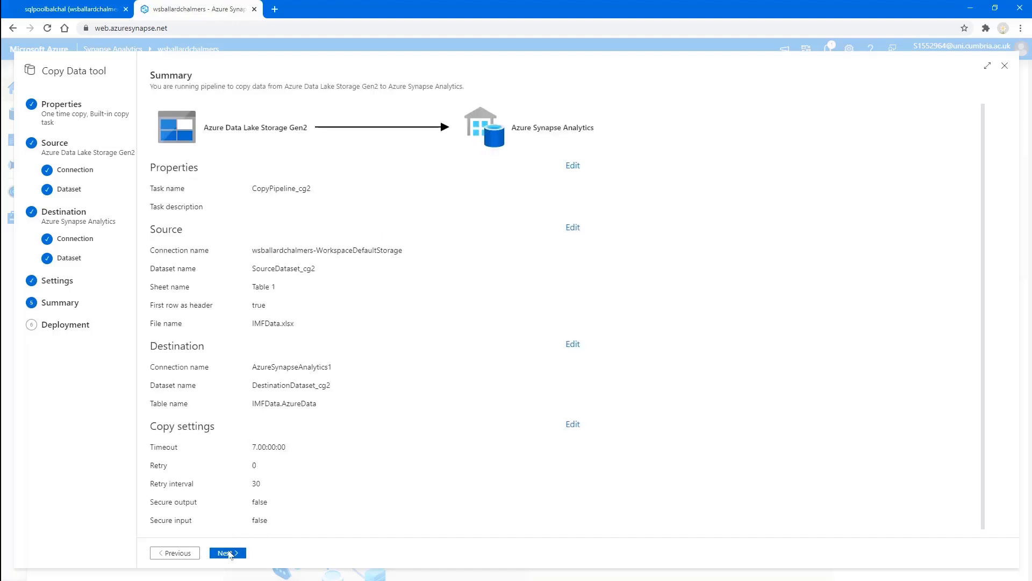
left_click(229, 553)
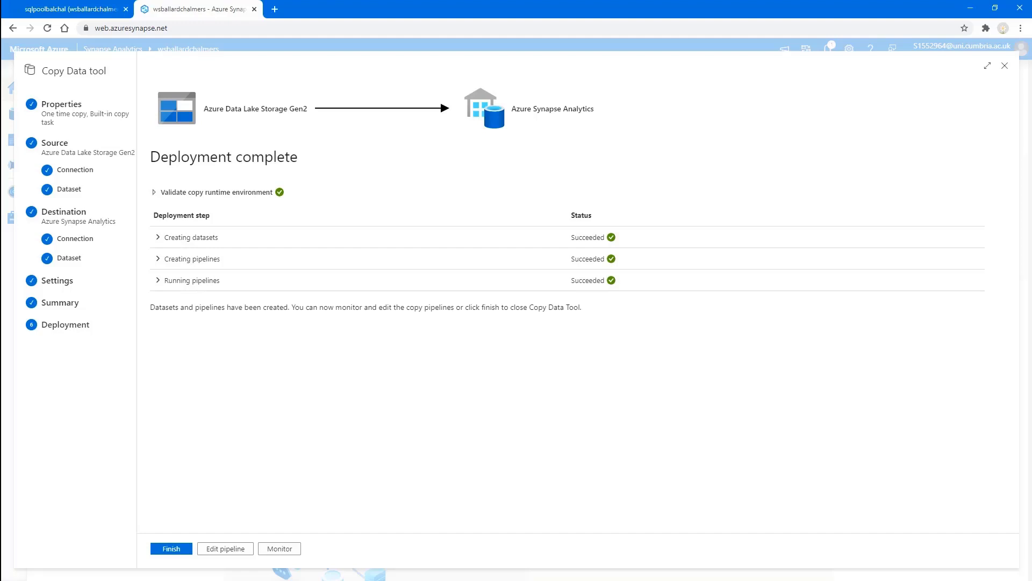
left_click(164, 549)
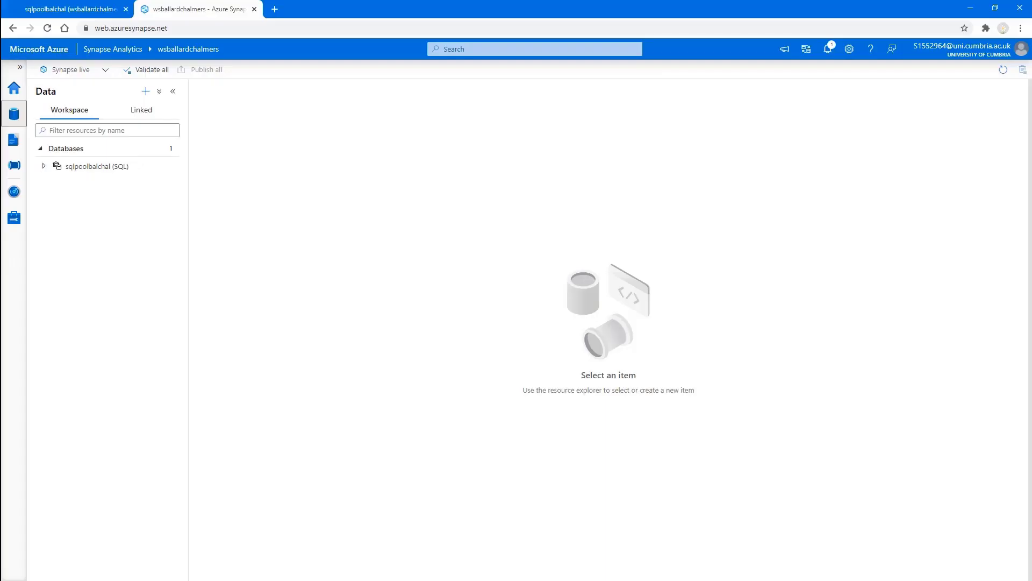
Step: Expand sqlpoolbalchal's Tables and refresh until IMFData.AzureData is listed
left_click(44, 166)
left_click(53, 184)
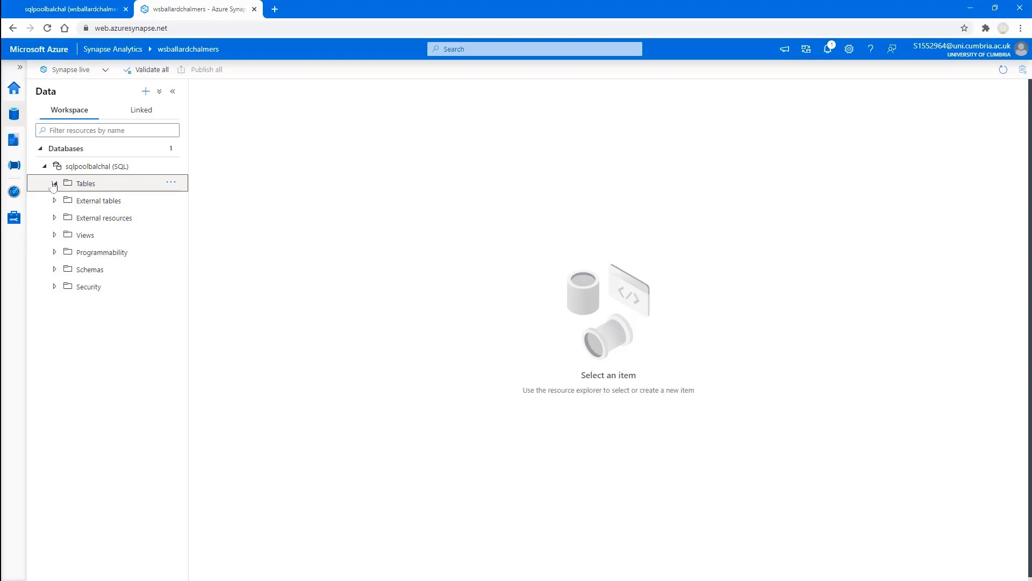
left_click(171, 183)
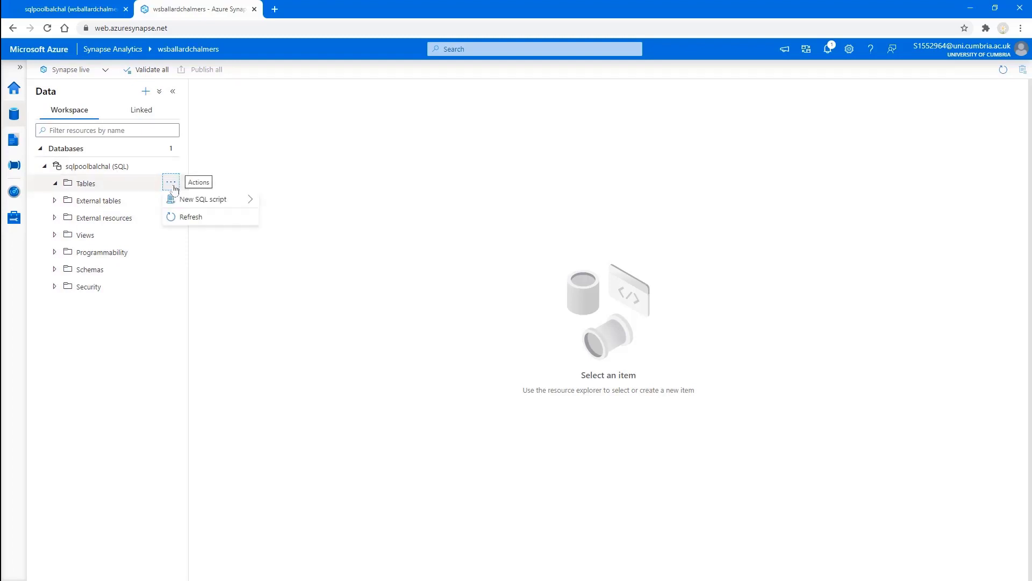
left_click(194, 217)
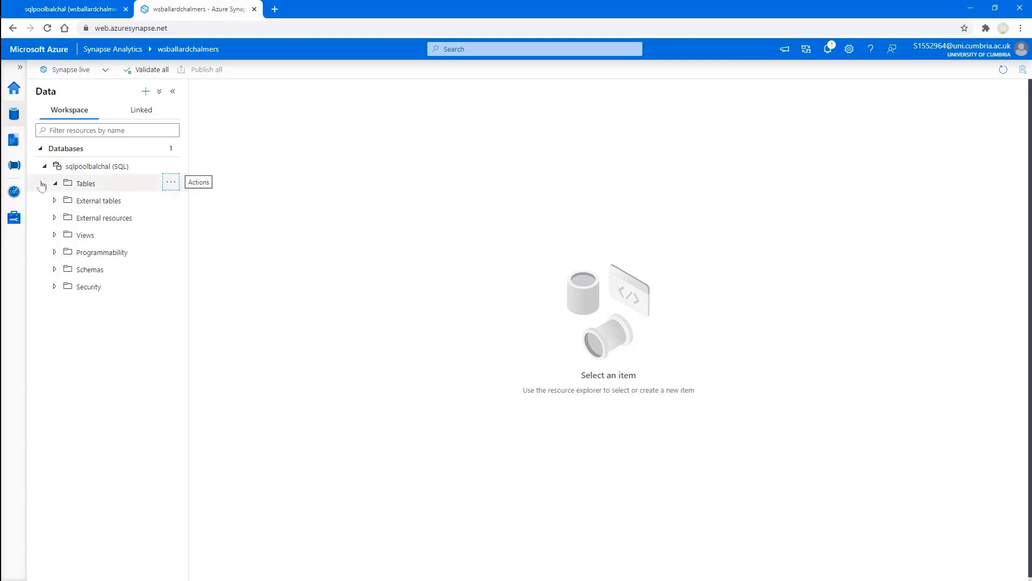
left_click(171, 165)
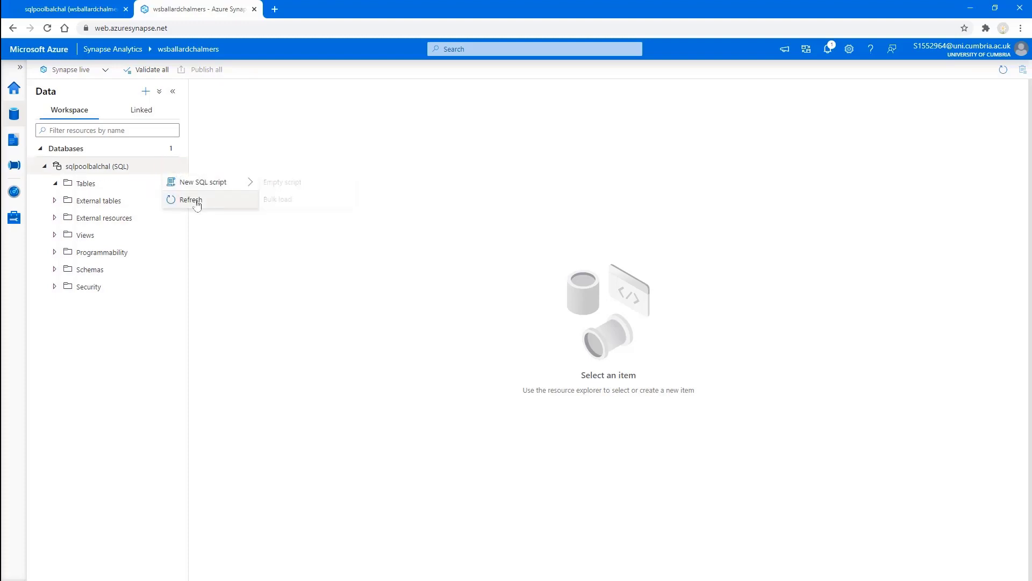
left_click(197, 205)
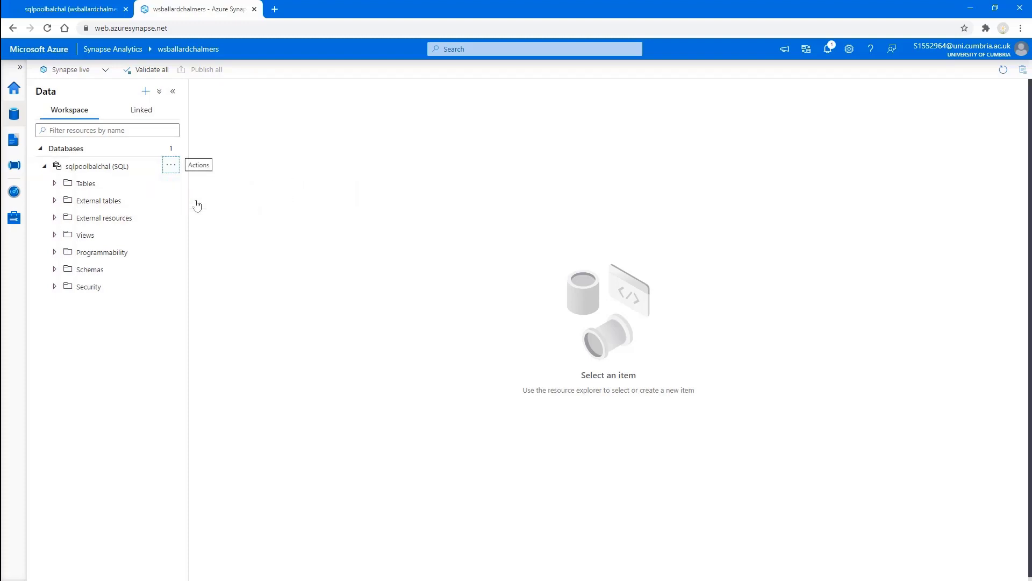
left_click(55, 184)
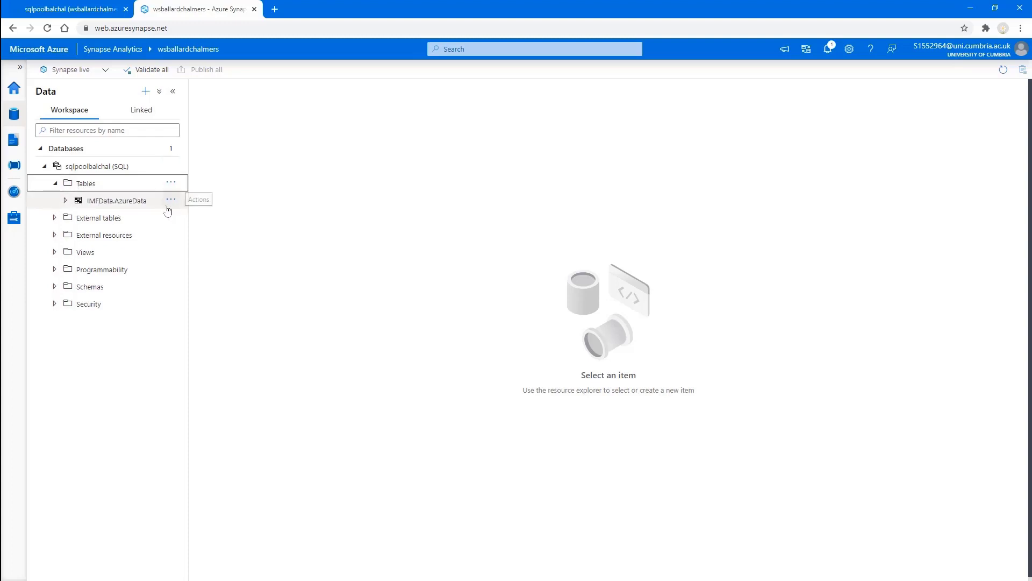
Step: Create a new SQL script selecting the top 100 rows of IMFData.AzureData
left_click(171, 199)
mouse_move(174, 217)
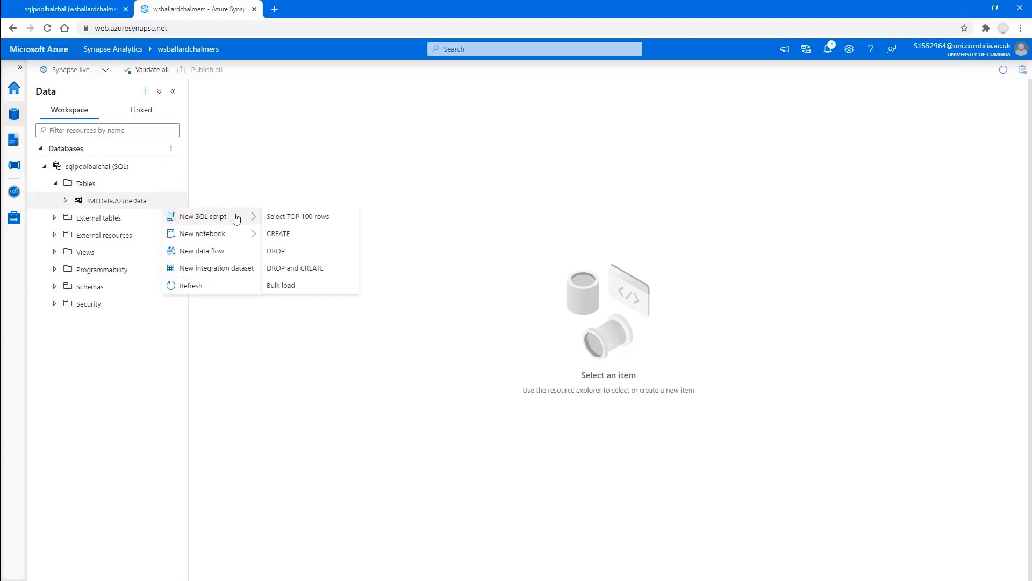
left_click(290, 218)
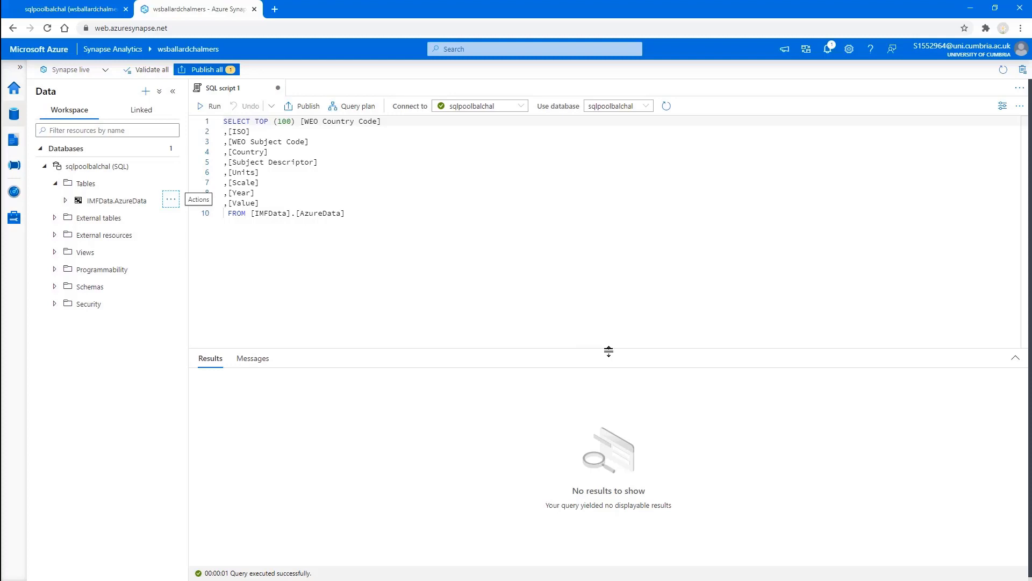
Step: Run the top-100 query, review the Albania, Algeria and Angola rows, then return Home
left_click_drag(609, 351, 595, 253)
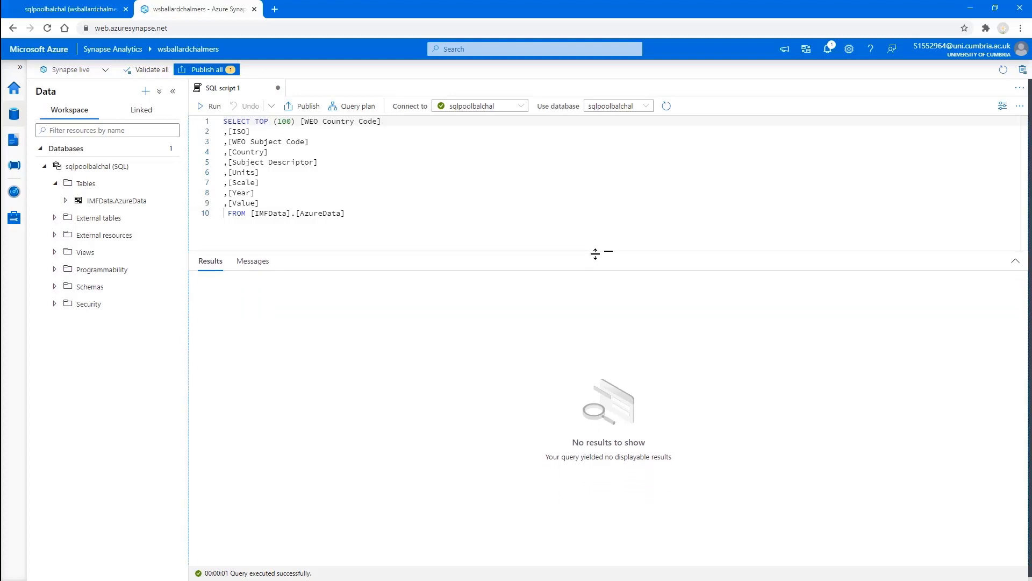
left_click(213, 107)
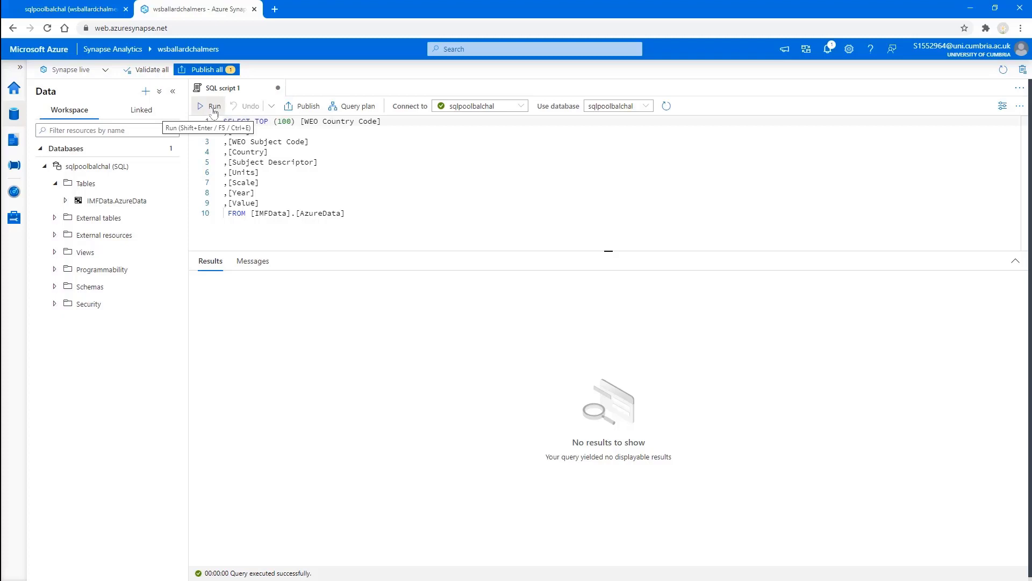
left_click(214, 107)
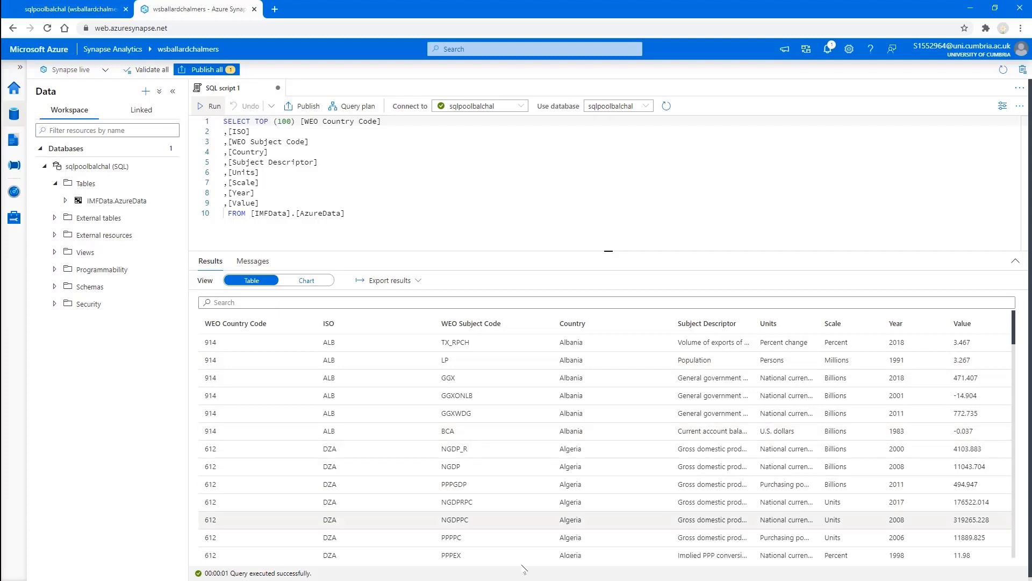
scroll(919, 401, "down", 1)
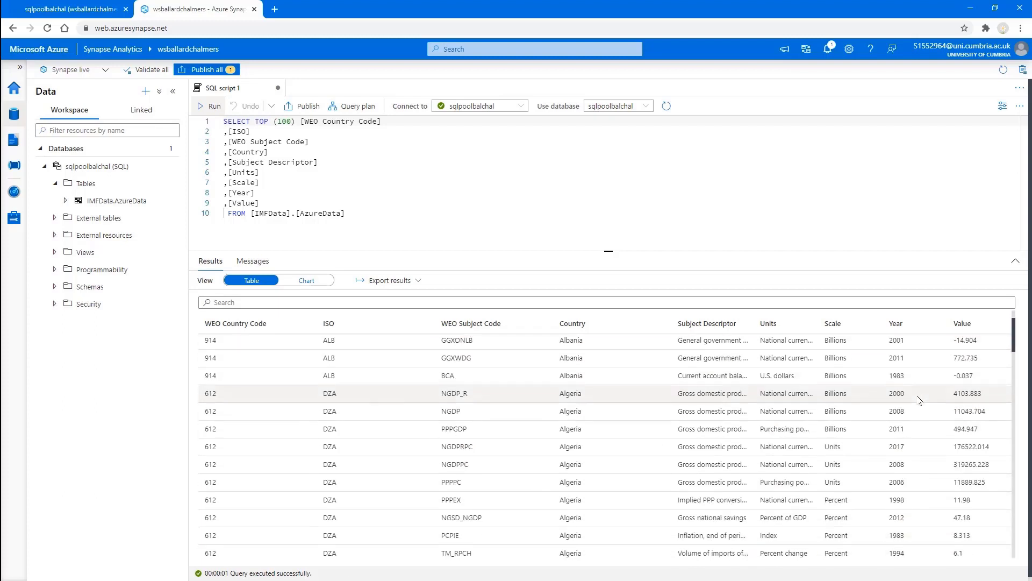
scroll(920, 401, "down", 3)
scroll(919, 400, "down", 2)
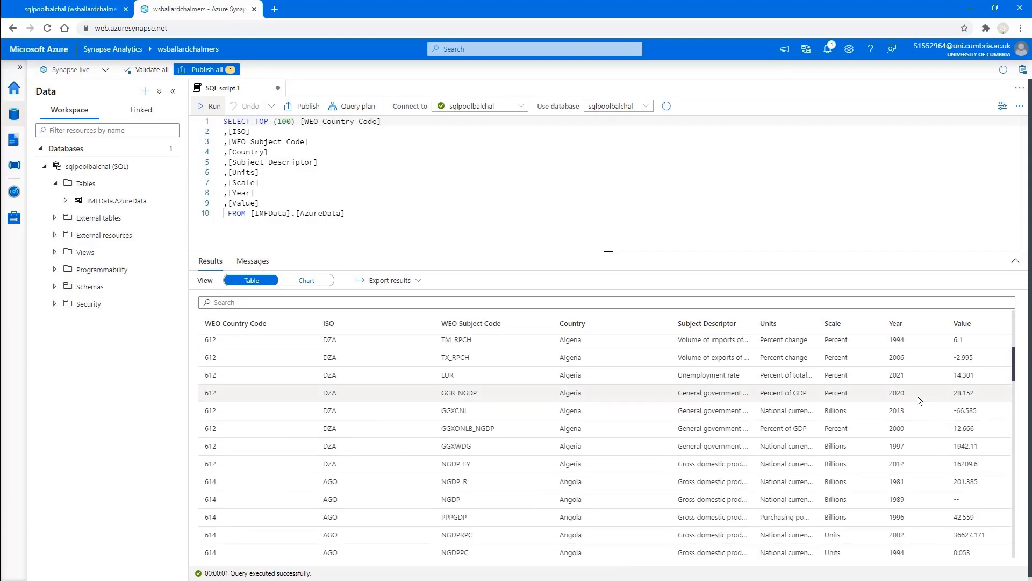
scroll(919, 400, "up", 6)
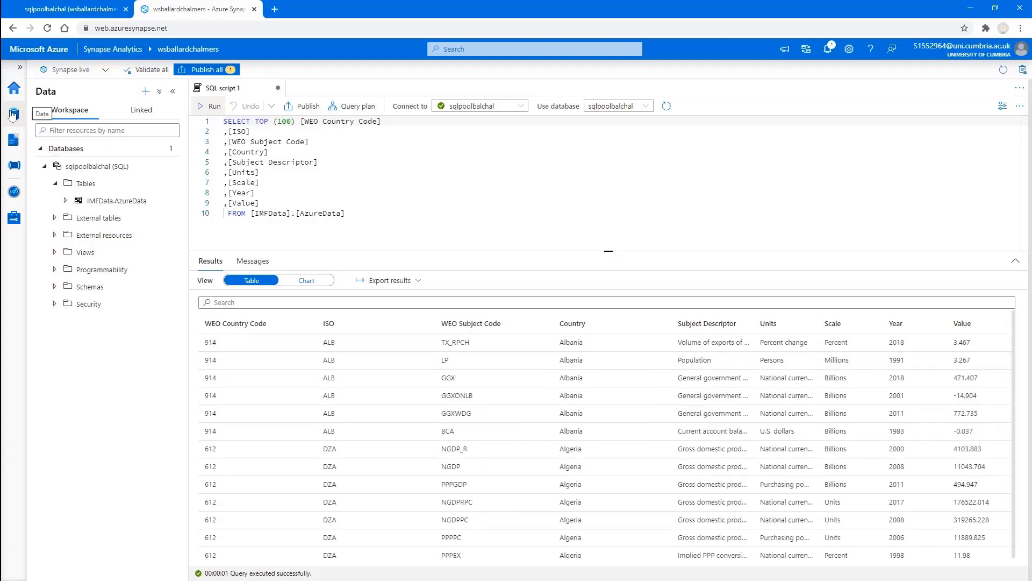
left_click(13, 114)
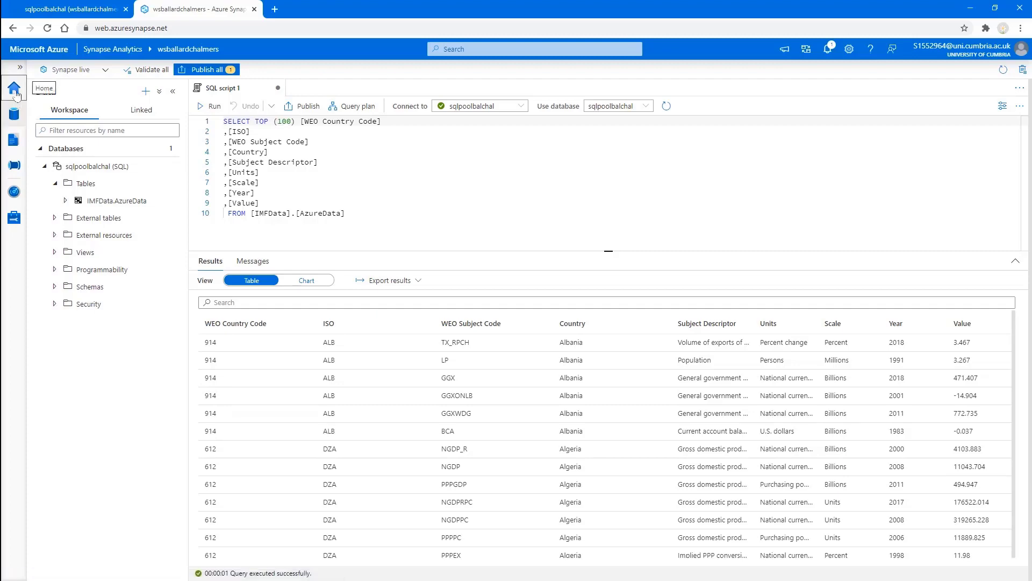
left_click(16, 94)
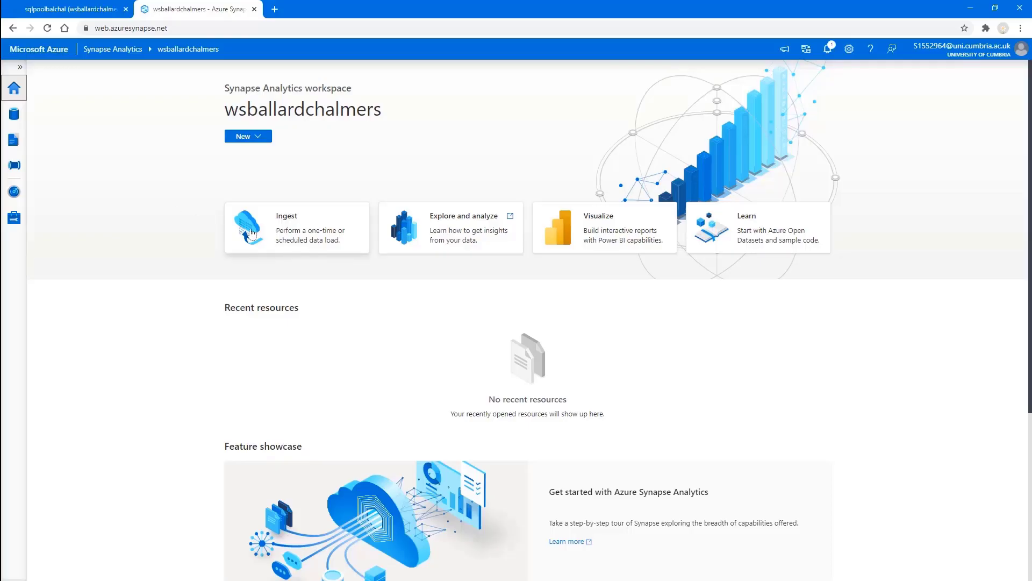
Step: Start a new Copy Data task from the Ingest card on the Home page
left_click(252, 232)
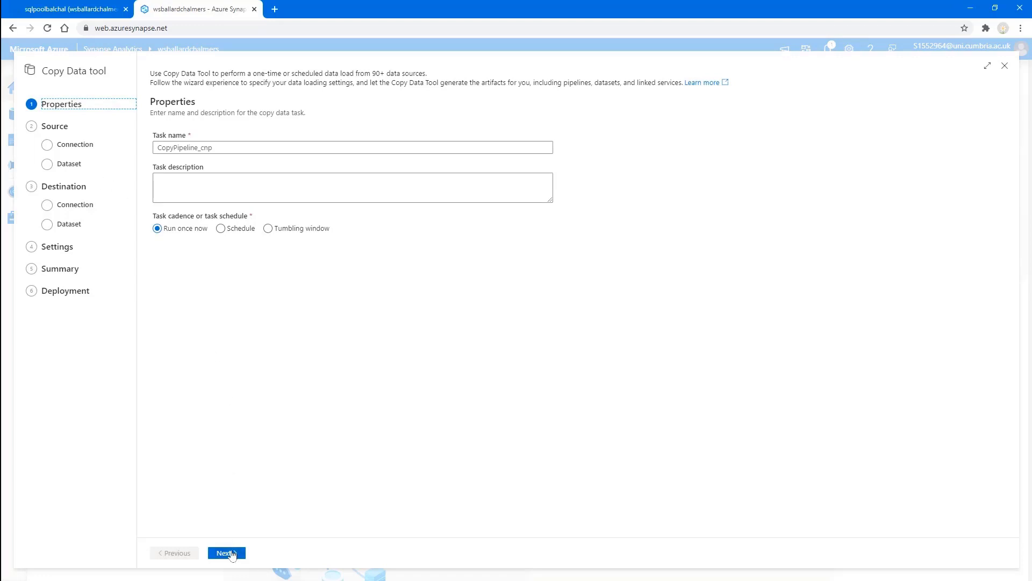
Step: Use workspace default storage as source with input file fsballardchalmers/CountryData
left_click(233, 554)
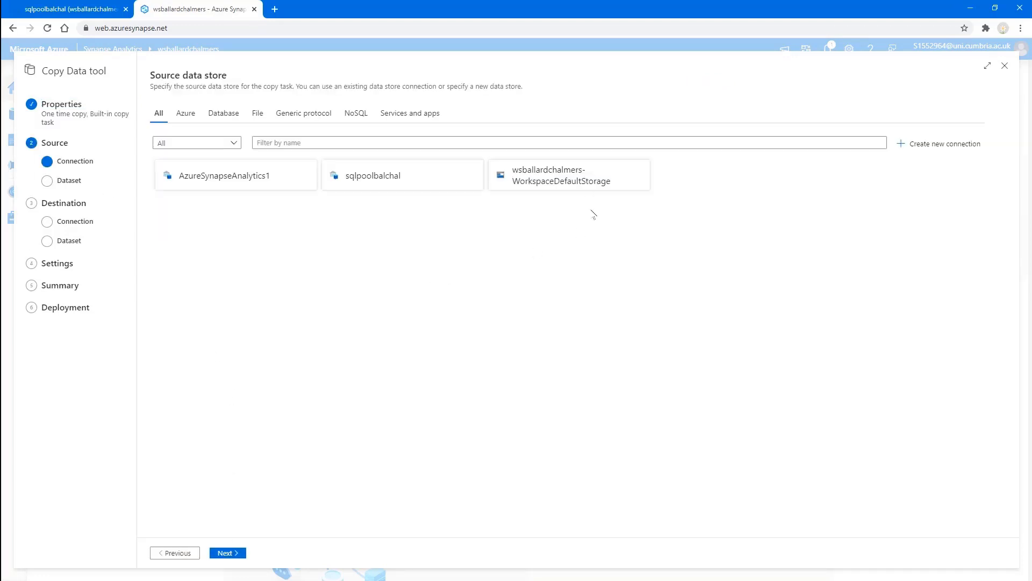
left_click(586, 190)
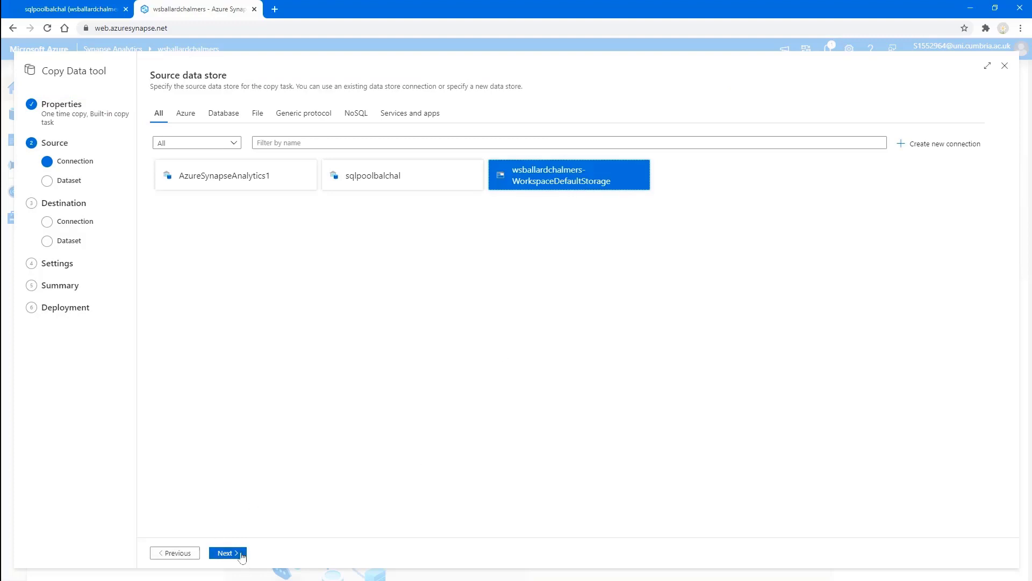
left_click(242, 556)
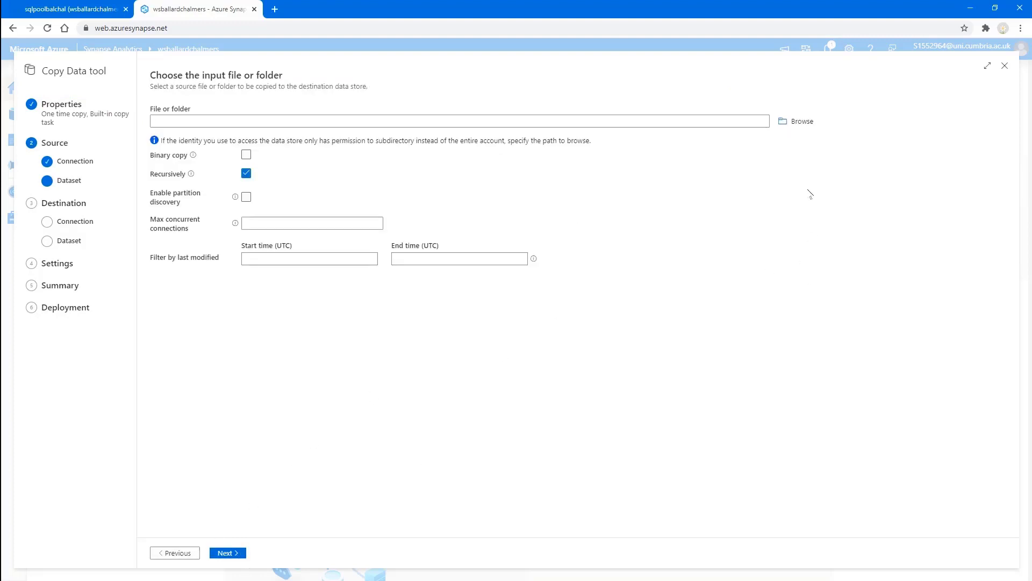
left_click(802, 122)
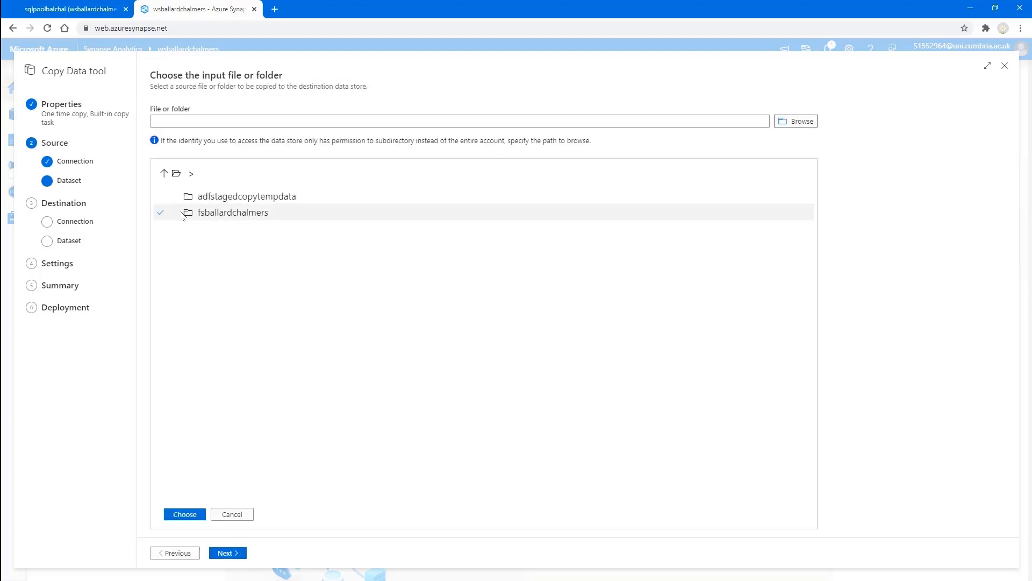
left_click(203, 213)
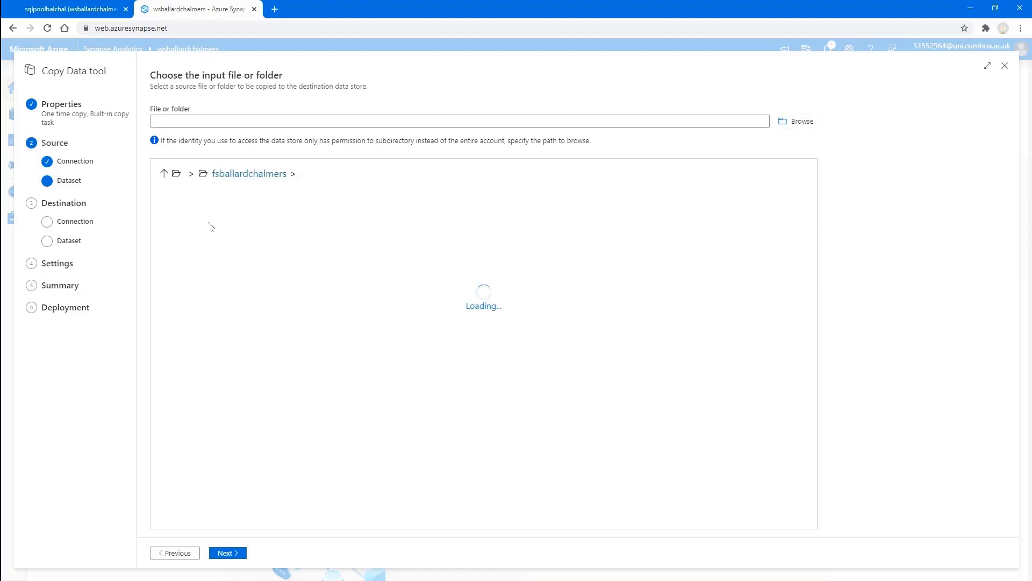
left_click(235, 220)
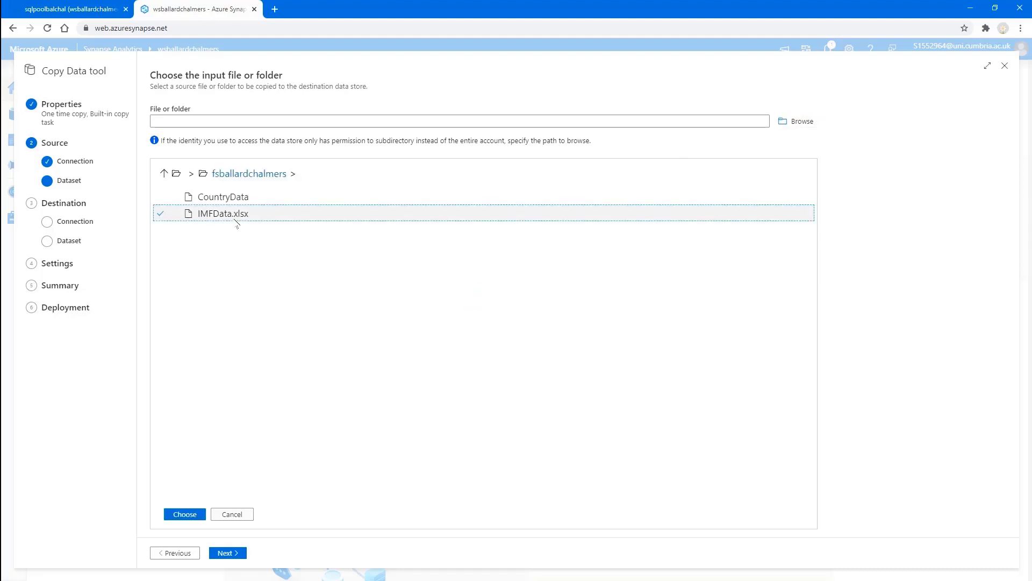
left_click(228, 198)
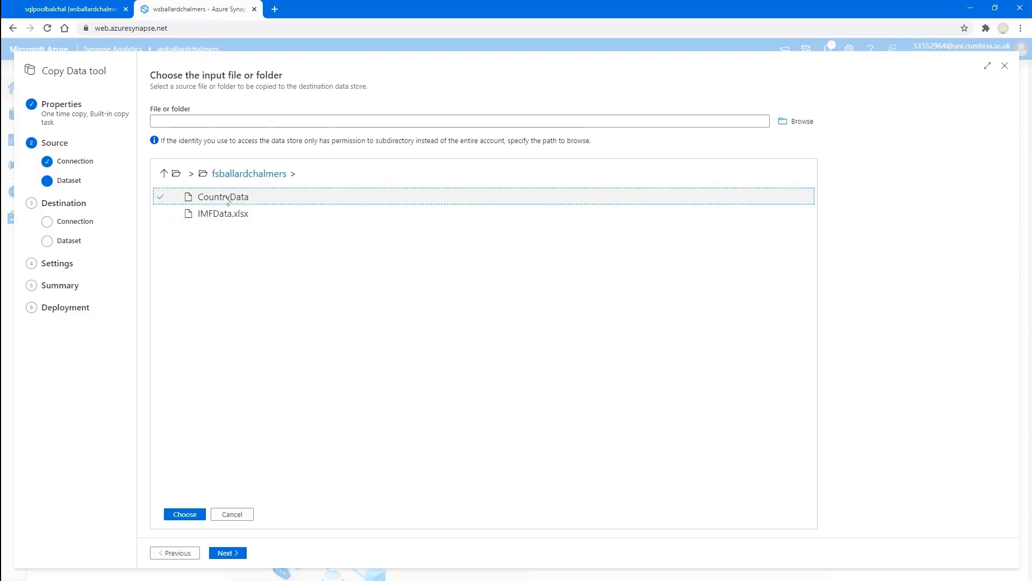
left_click(183, 514)
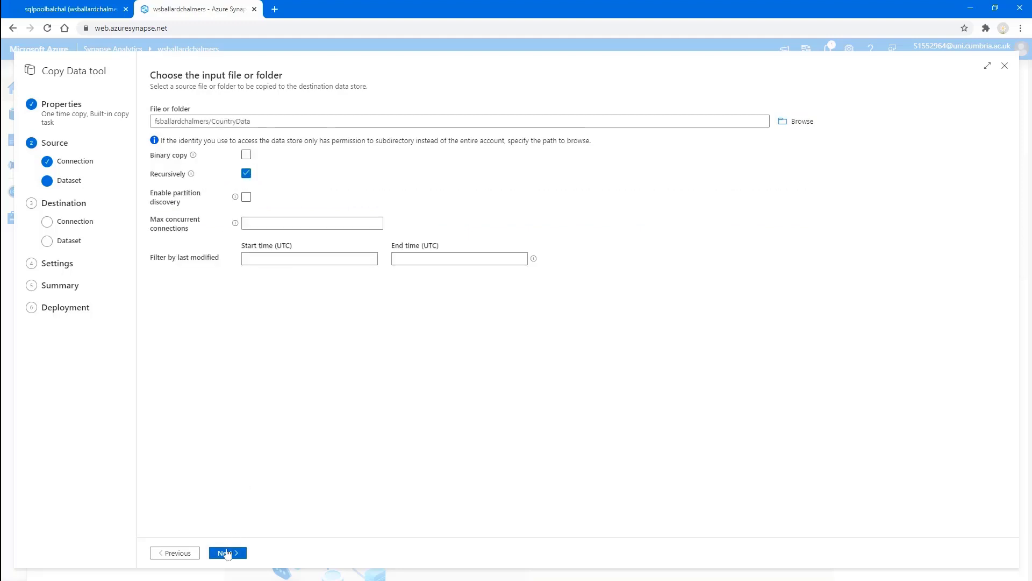
left_click(225, 553)
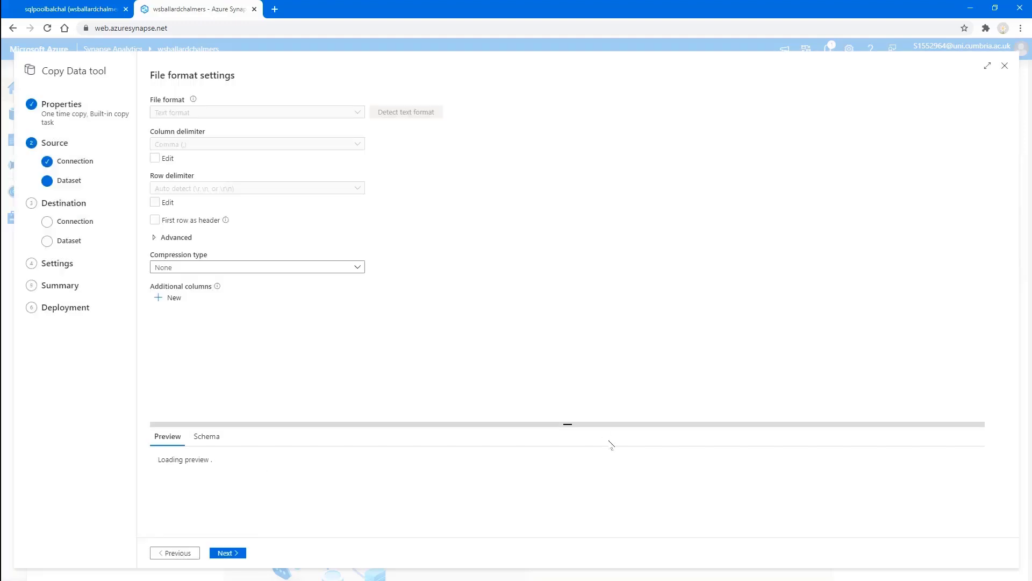
Step: Read the source as Excel sheet Table1 with the first row as header
left_click_drag(568, 424, 568, 328)
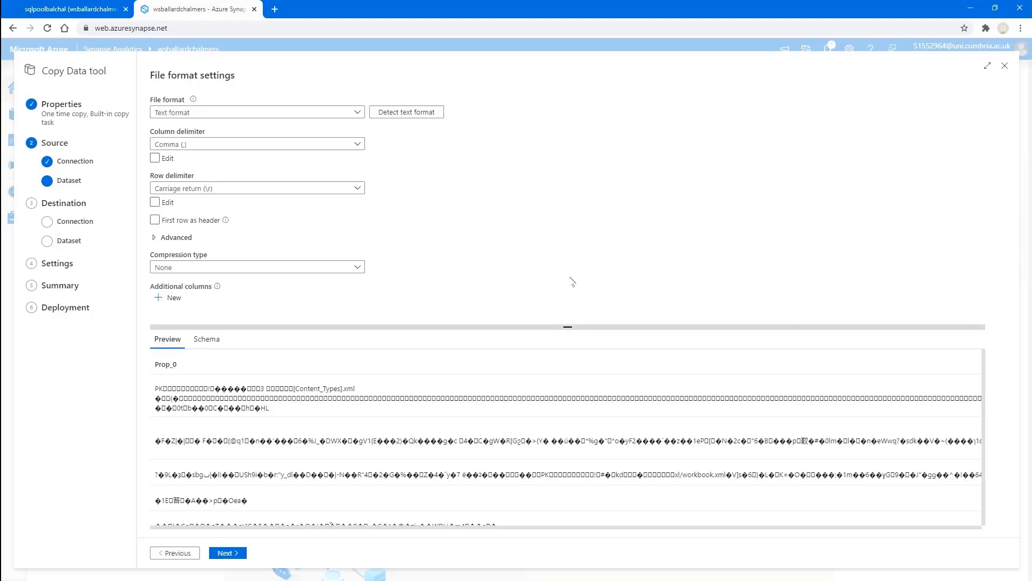
left_click(357, 112)
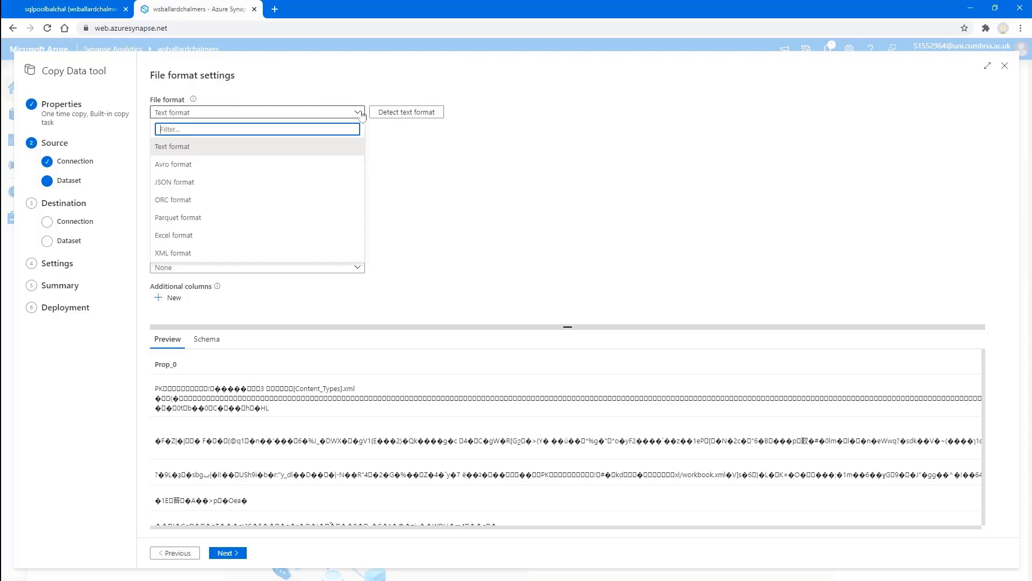
left_click(177, 235)
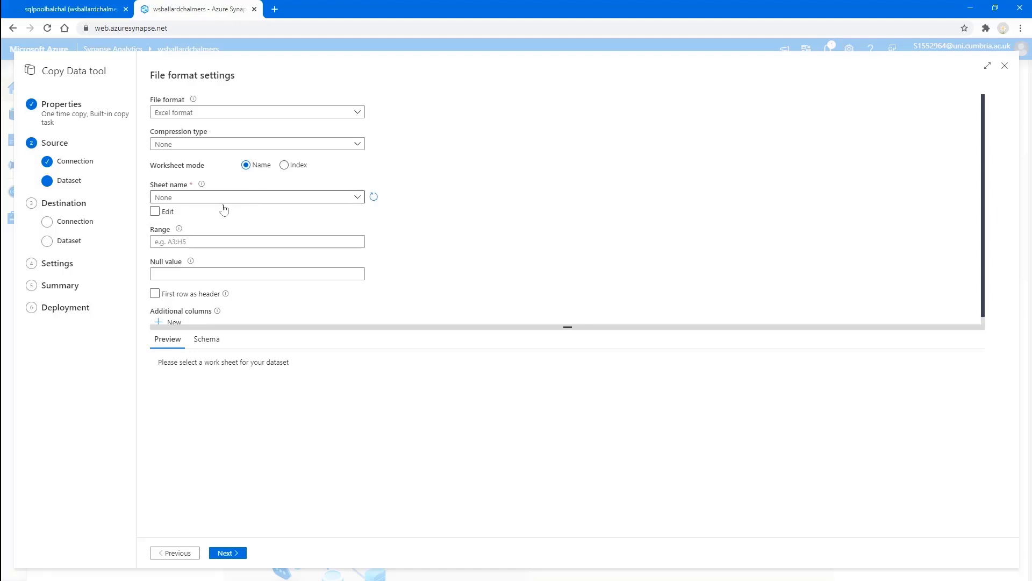
left_click(158, 213)
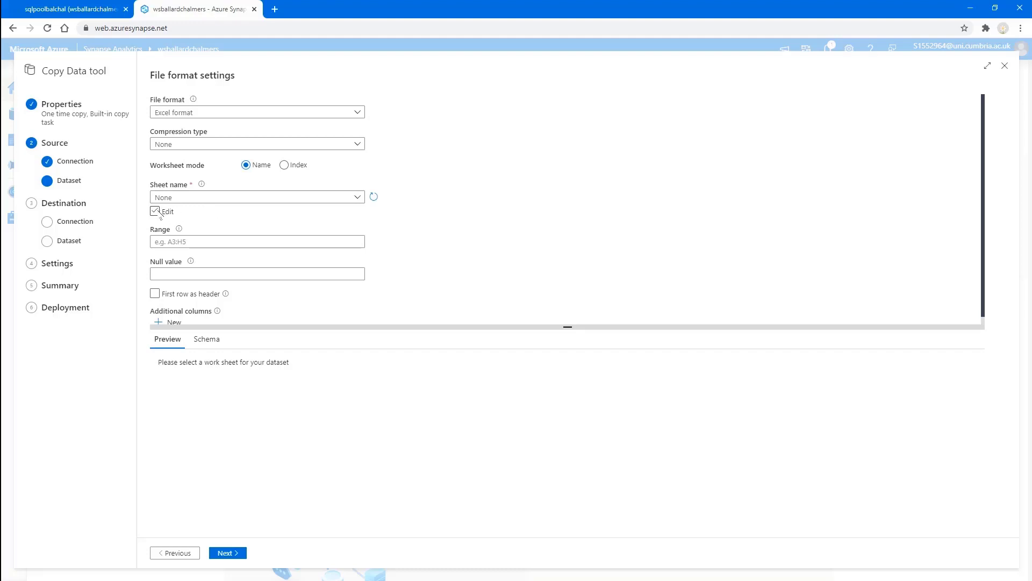
left_click(203, 198)
type("Tabl1")
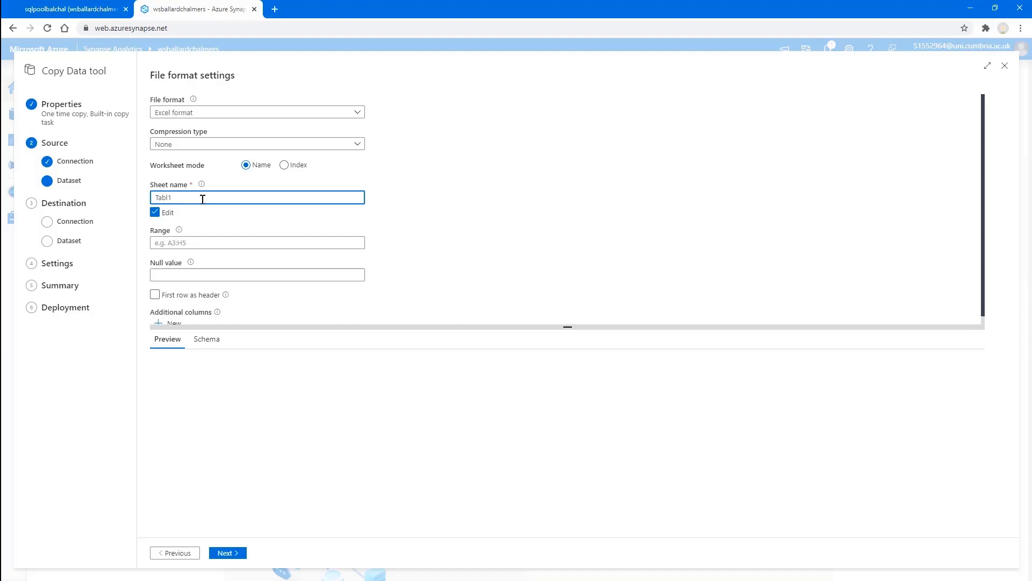
key("BackSpace")
type("e1")
left_click(155, 294)
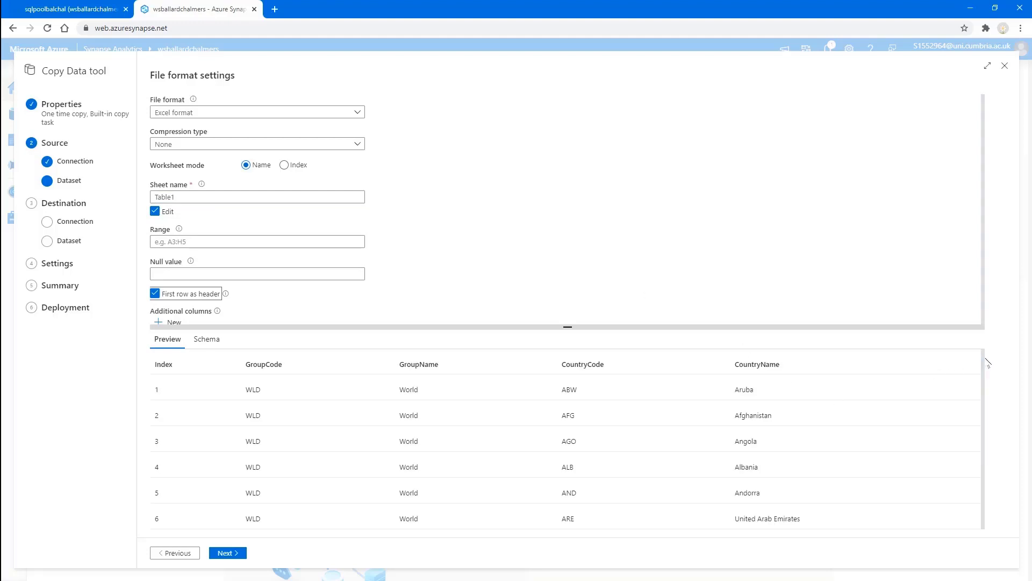
left_click_drag(983, 361, 978, 299)
scroll(566, 224, "down", 1)
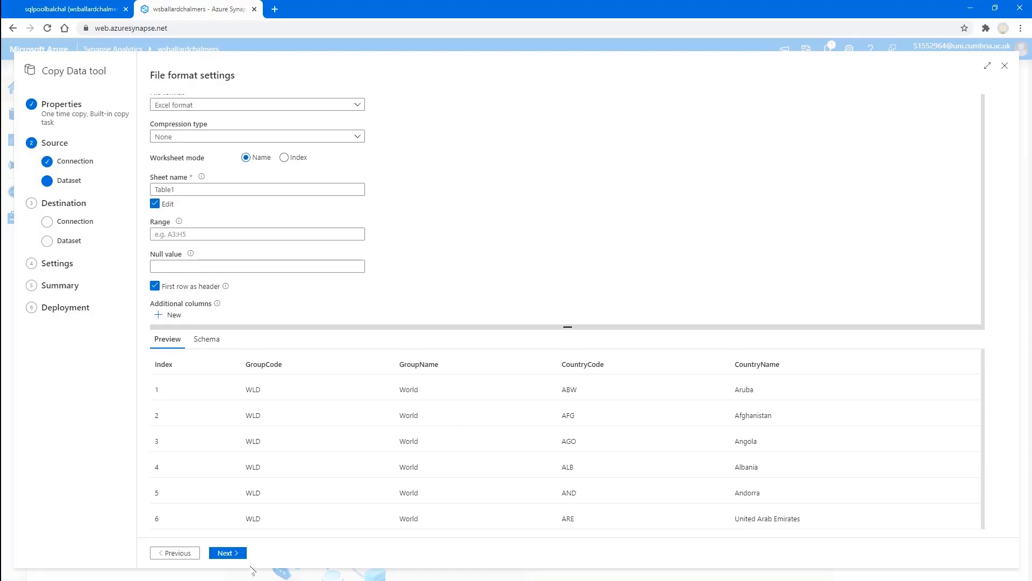
Step: Choose AzureSynapseAnalytics1 as the destination store
left_click(241, 553)
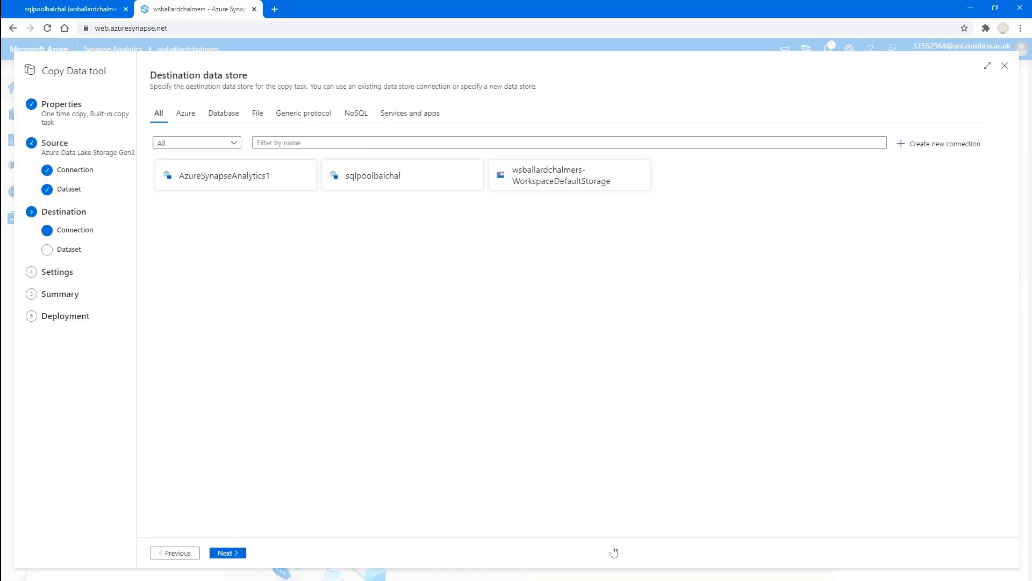
left_click(246, 185)
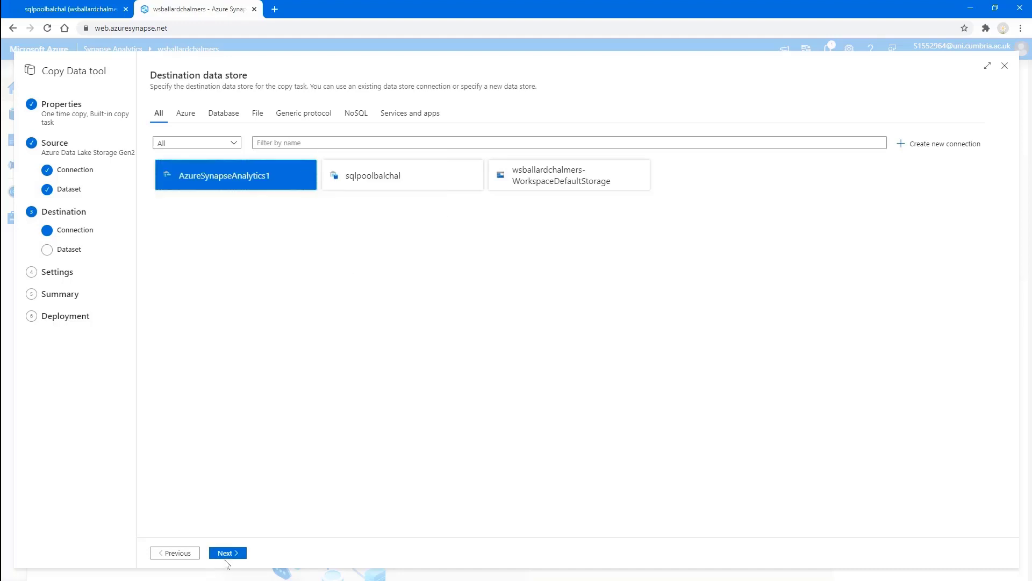
left_click(228, 554)
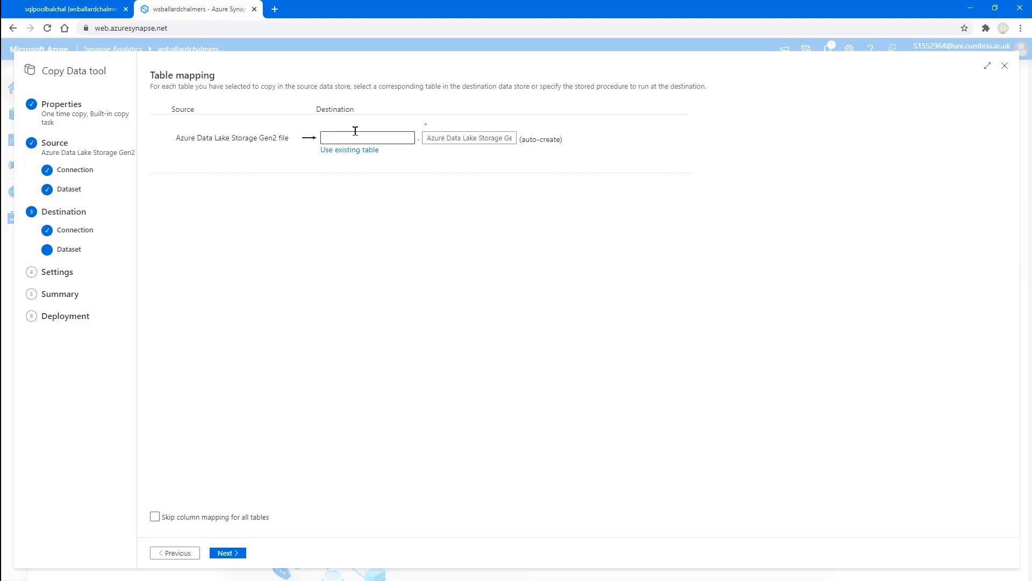
Step: Map to new table IMFData.CountryData and accept the five-column mapping
left_click(355, 132)
type("IMFData")
key("Tab")
key("BackSpace")
type("Co")
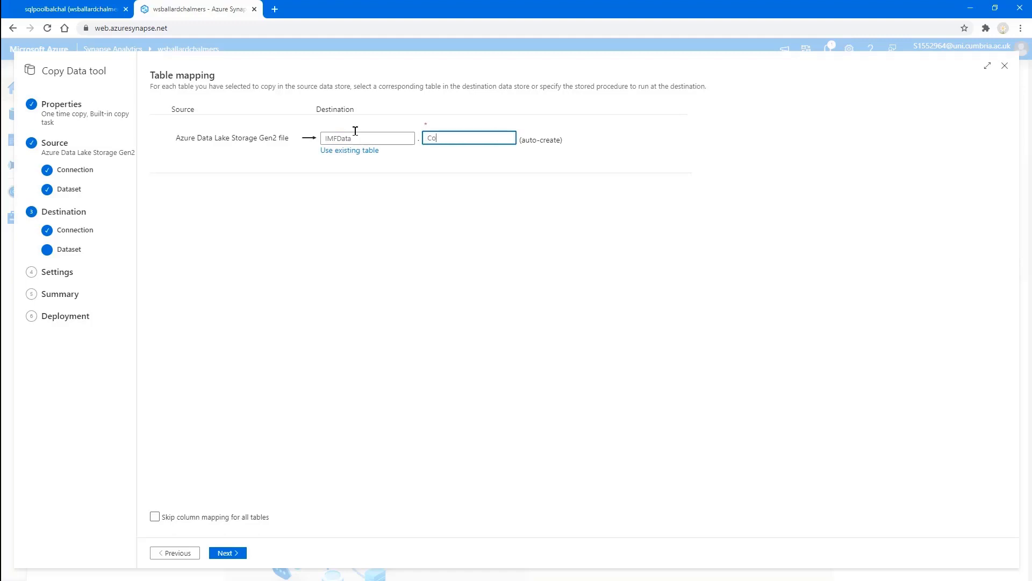
type("untryData")
left_click(237, 554)
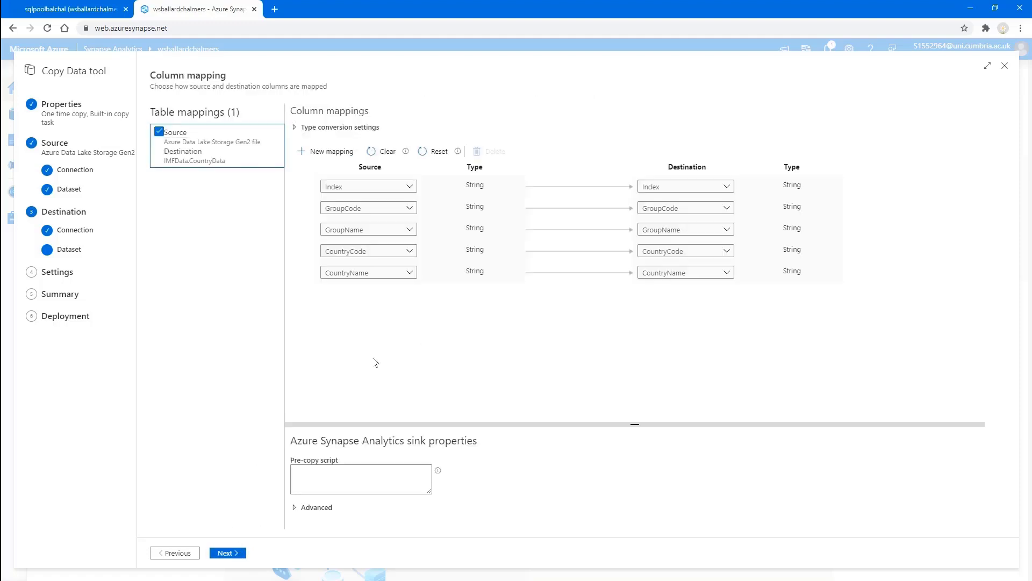
left_click(225, 554)
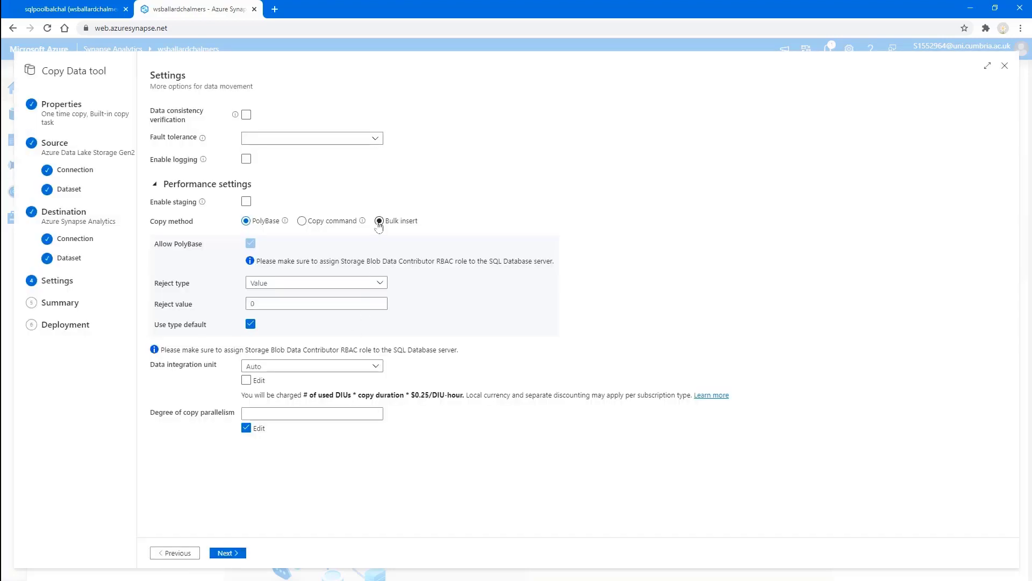
Step: Deploy the CountryData copy pipeline with Bulk insert and finish once it succeeds
left_click(379, 221)
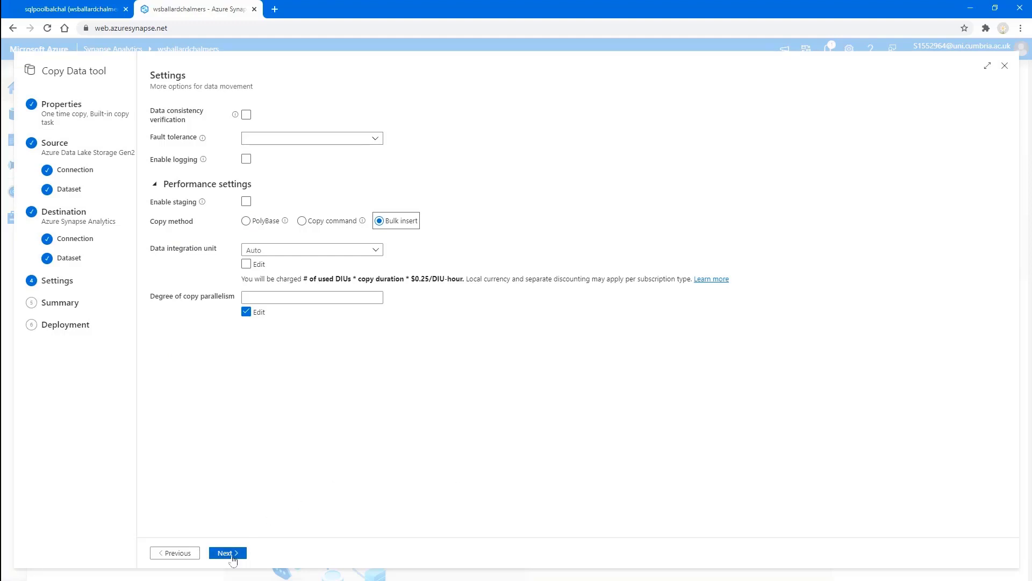
left_click(231, 554)
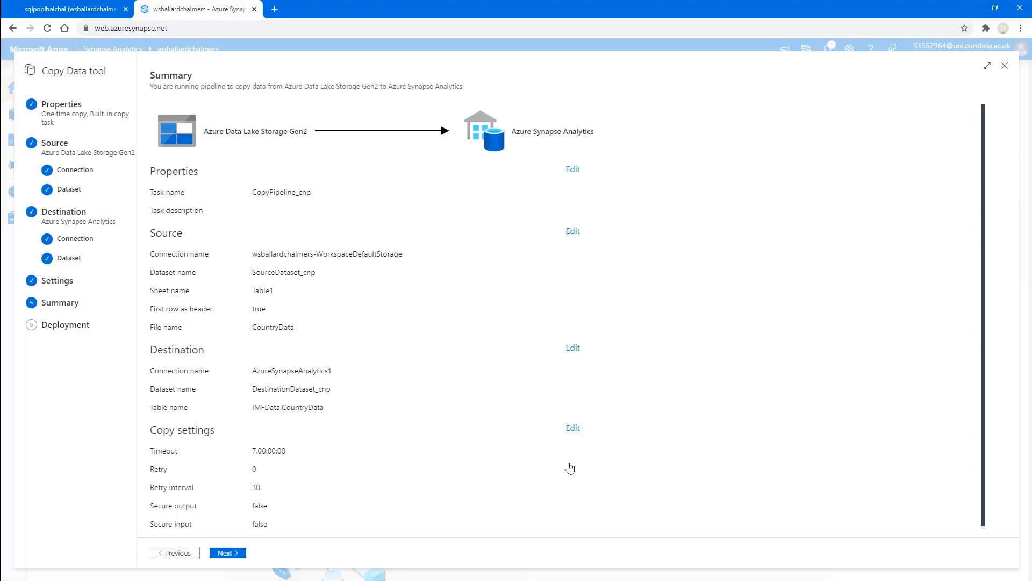
left_click(226, 554)
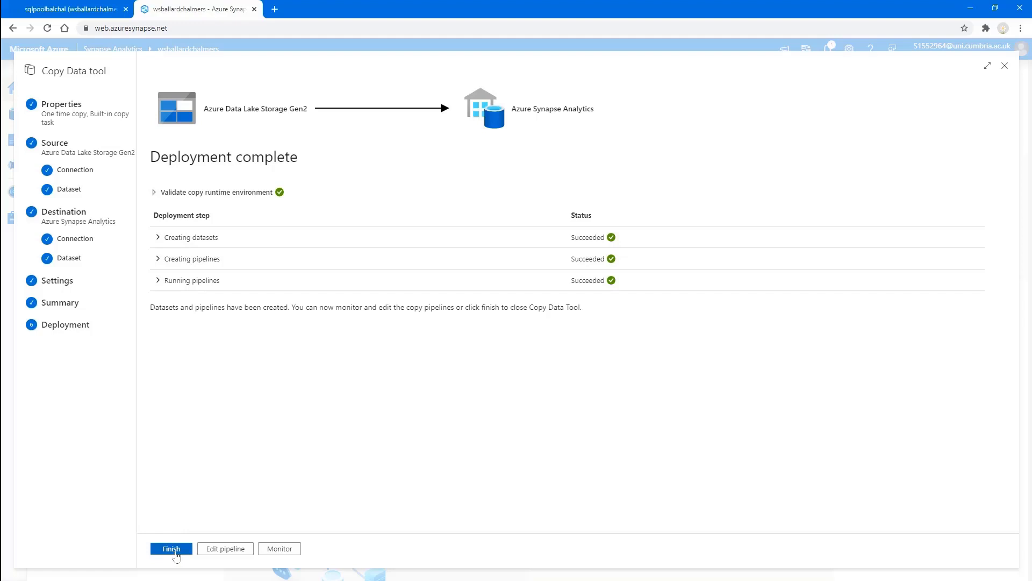
left_click(171, 549)
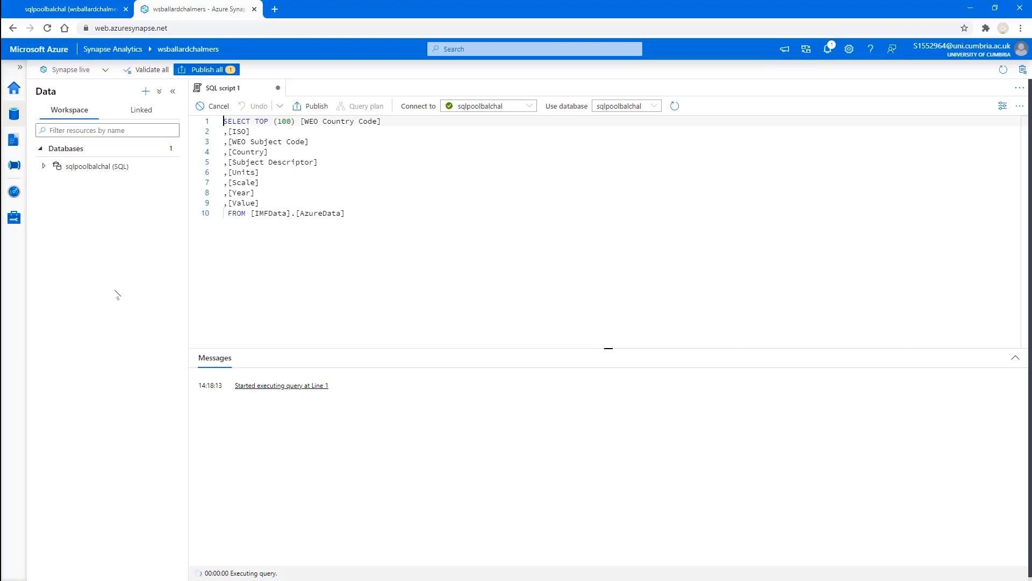
Step: Script a top-100 query on IMFData.CountryData and enlarge its results, starting at Aruba
left_click(44, 166)
left_click(53, 183)
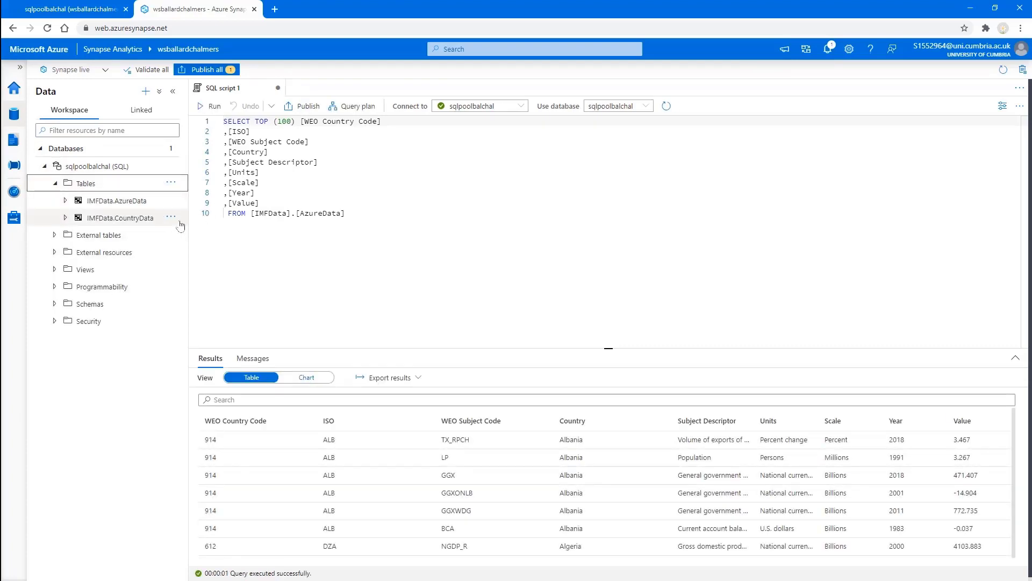
left_click(161, 219)
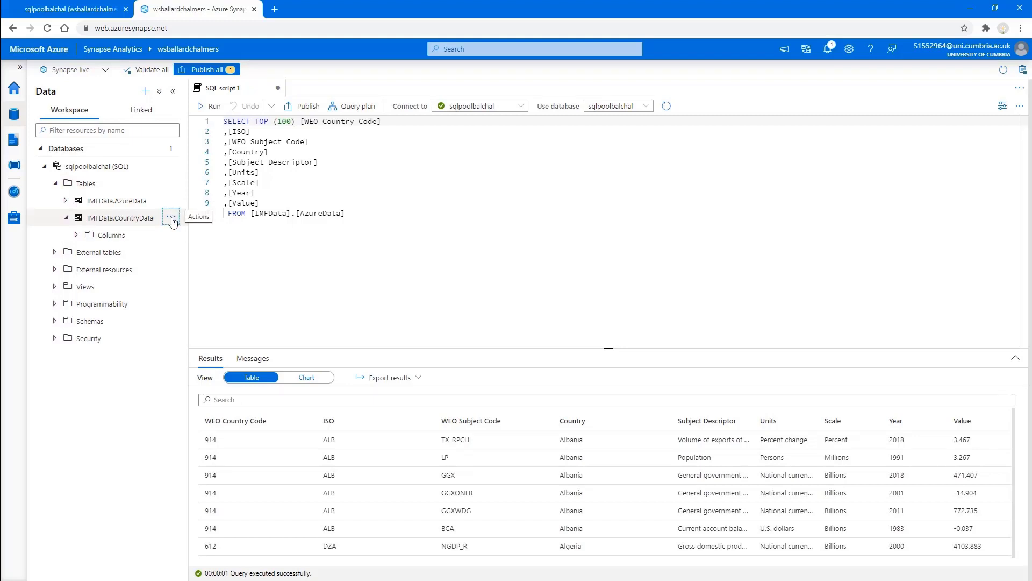
left_click(171, 218)
mouse_move(183, 241)
left_click(294, 234)
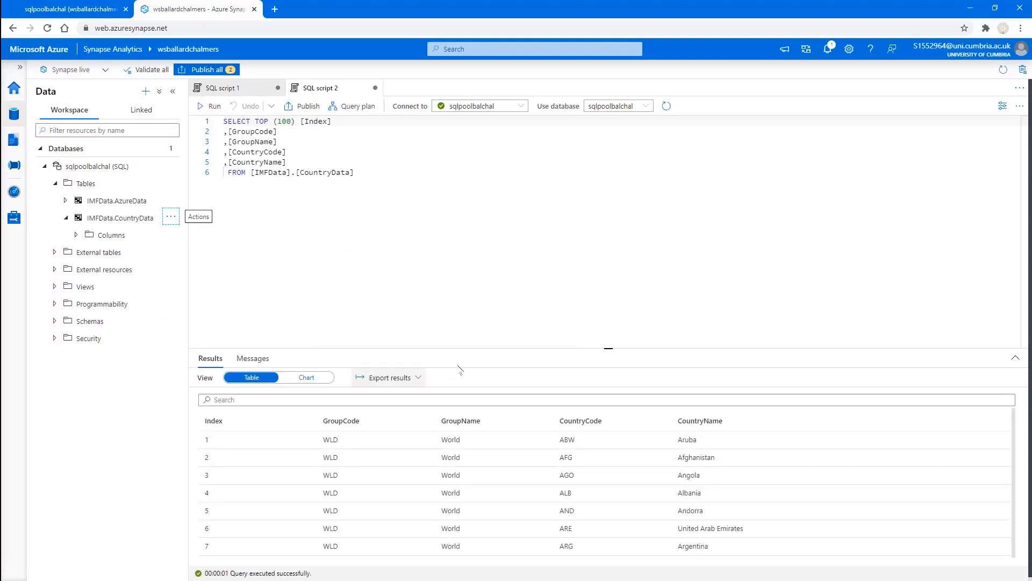
left_click_drag(602, 348, 597, 211)
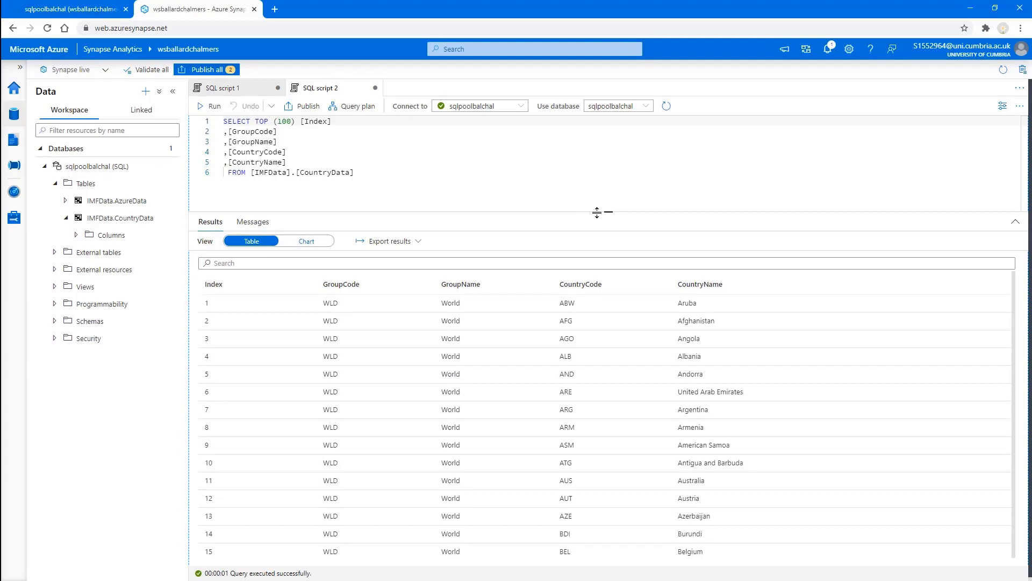
left_click(56, 184)
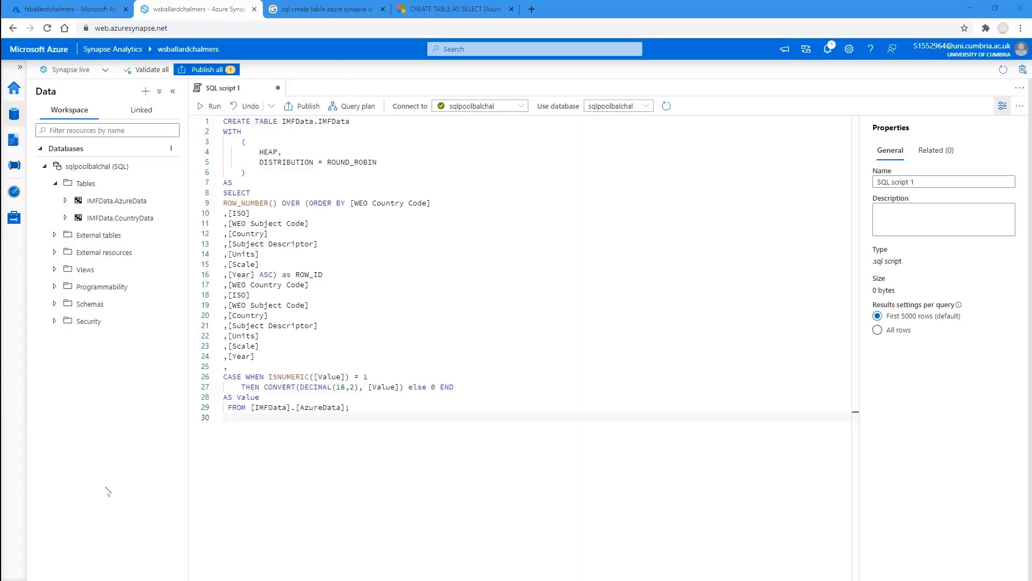
Step: Run the CREATE TABLE AS SELECT script that builds the IMFData.IMFData table
left_click(209, 105)
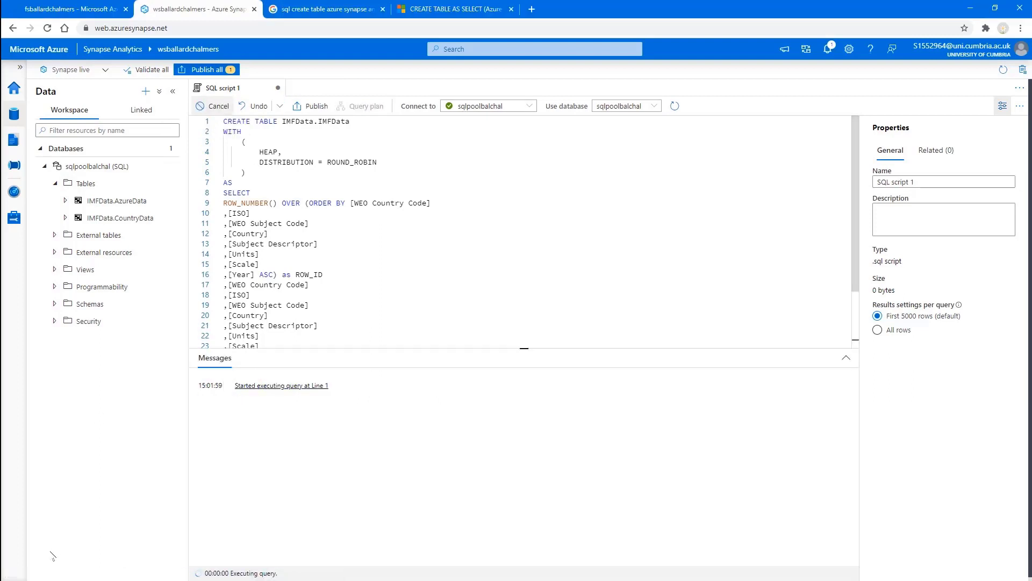
scroll(586, 272, "down", 3)
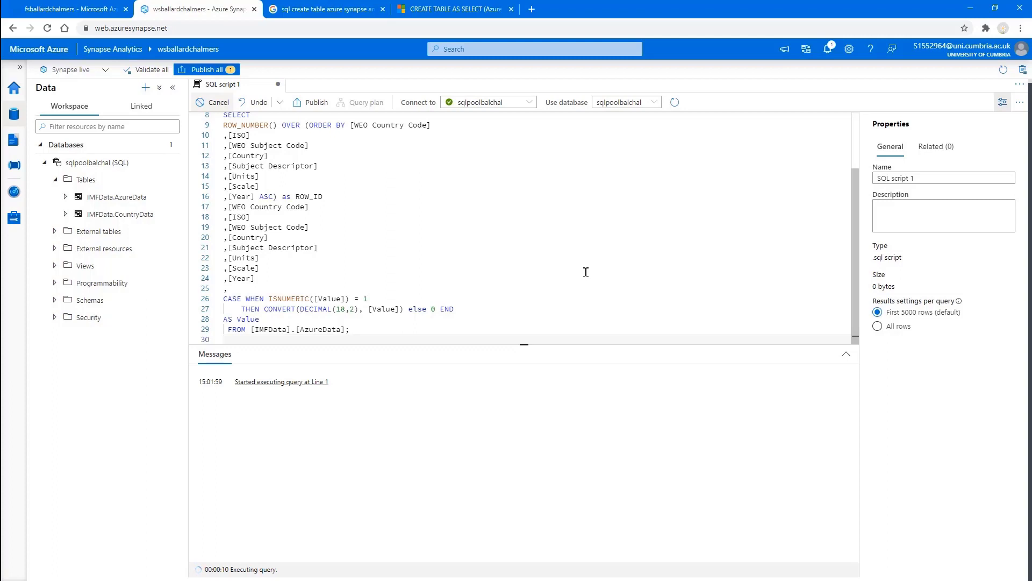
scroll(586, 272, "up", 3)
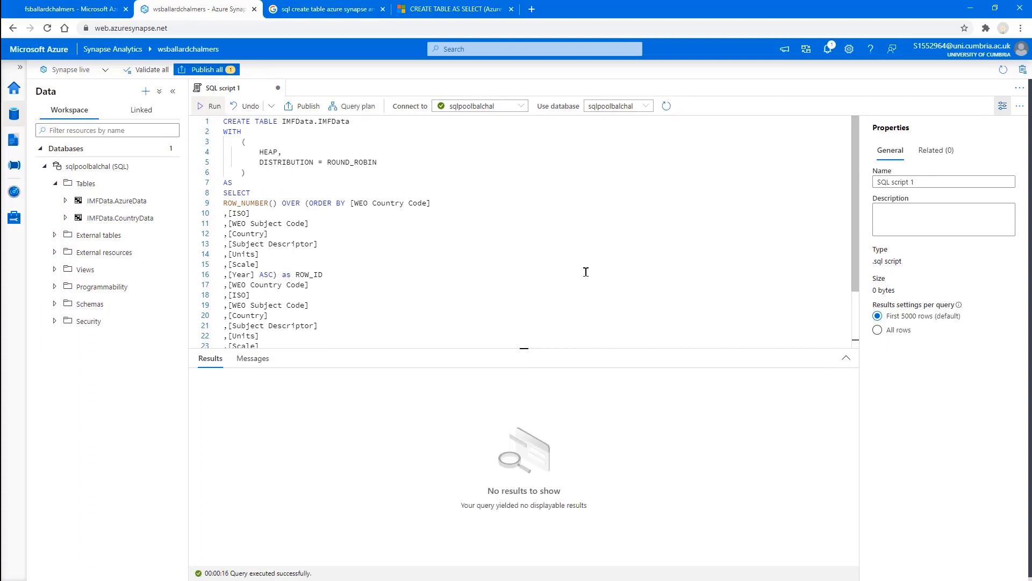
Step: Refresh Tables and query the top 100 rows of IMFData.IMFData
left_click(174, 185)
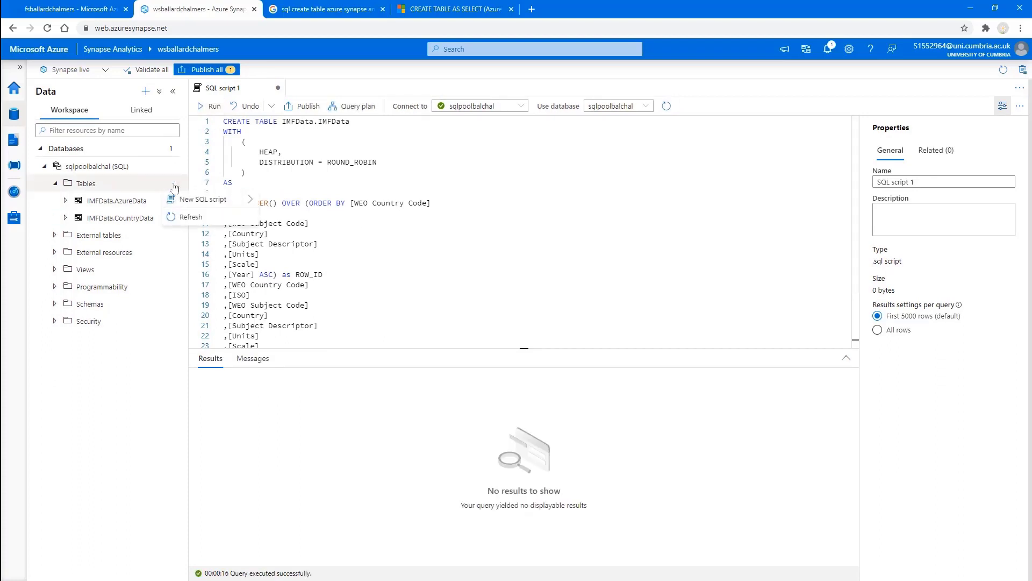
left_click(189, 216)
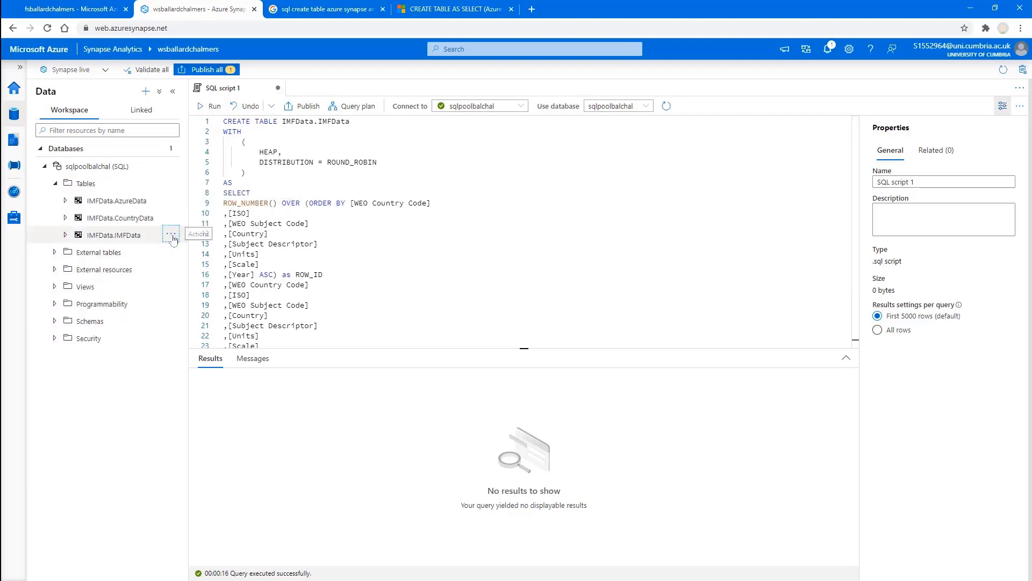
left_click(171, 235)
mouse_move(196, 252)
left_click(294, 254)
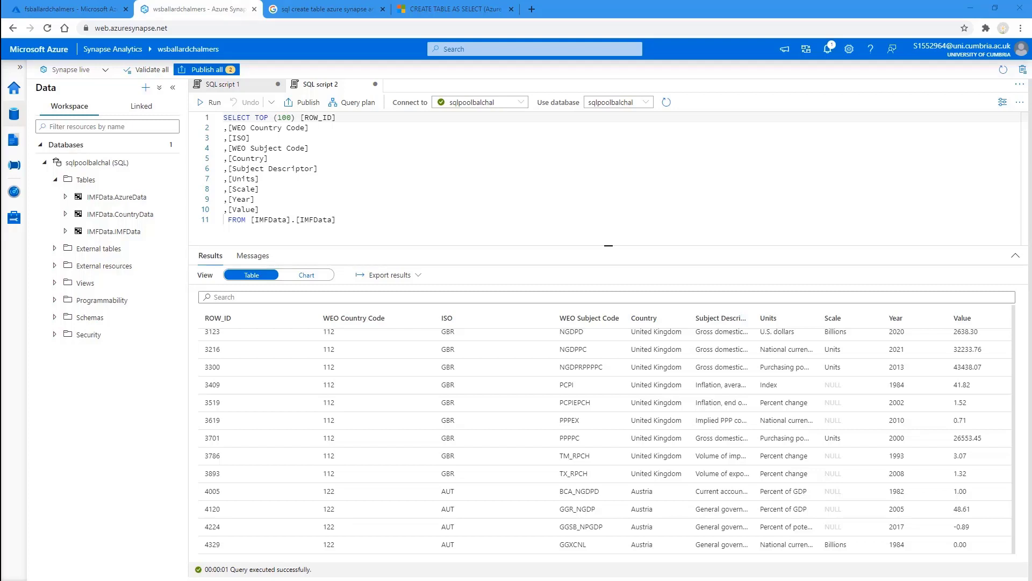
Step: Review the IMFData.IMFData top-100 results with ROW_ID, country, year and value columns
mouse_move(176, 217)
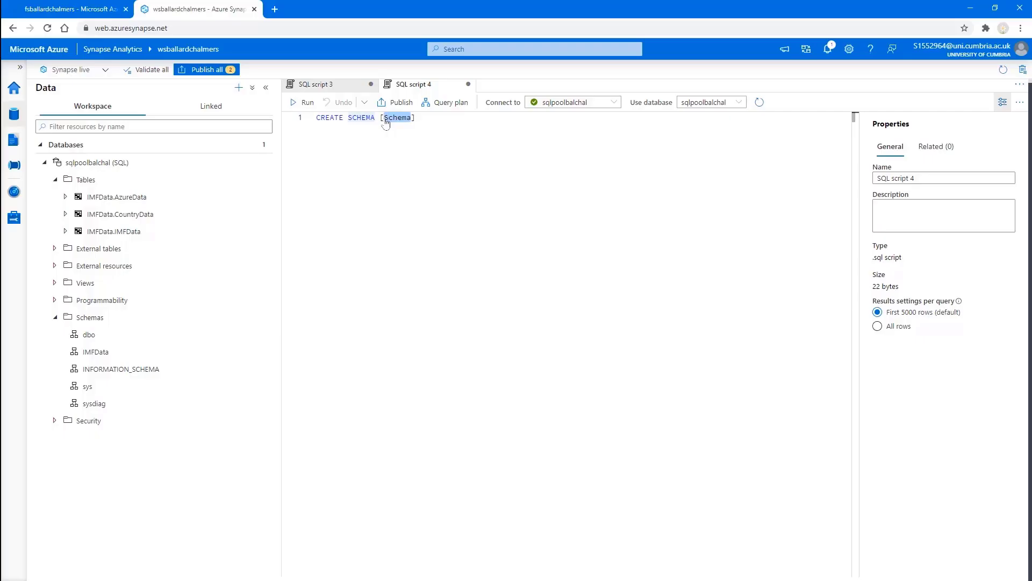
Step: Create the Dim schema, then run the script building the Dim.DimCountry table
type("Dim")
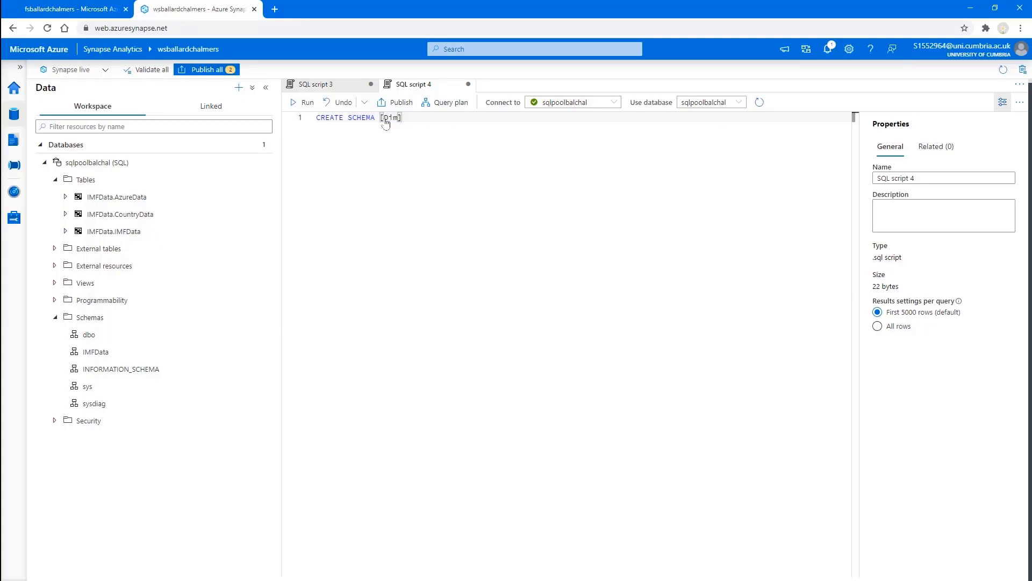
left_click(304, 102)
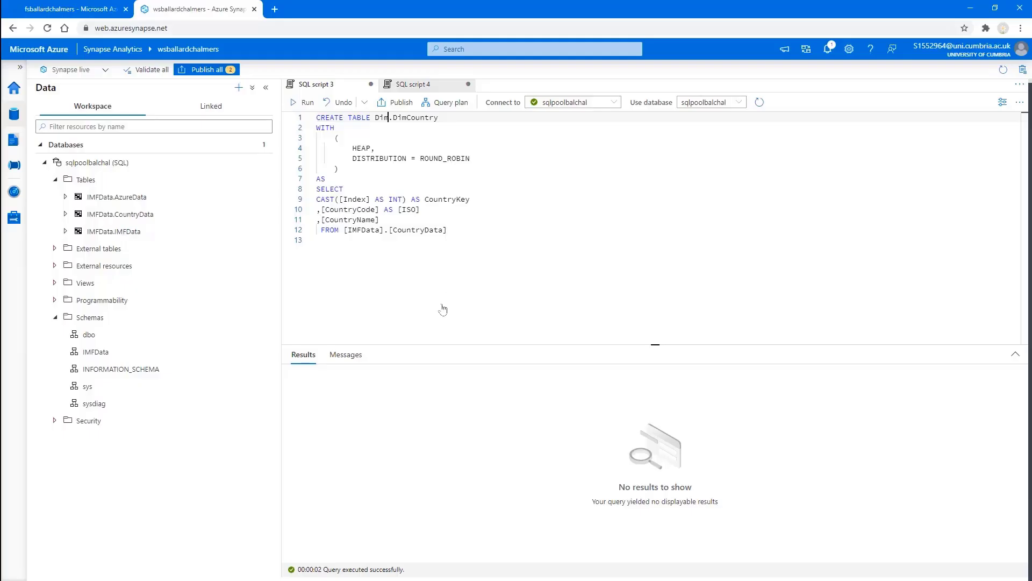
left_click(442, 309)
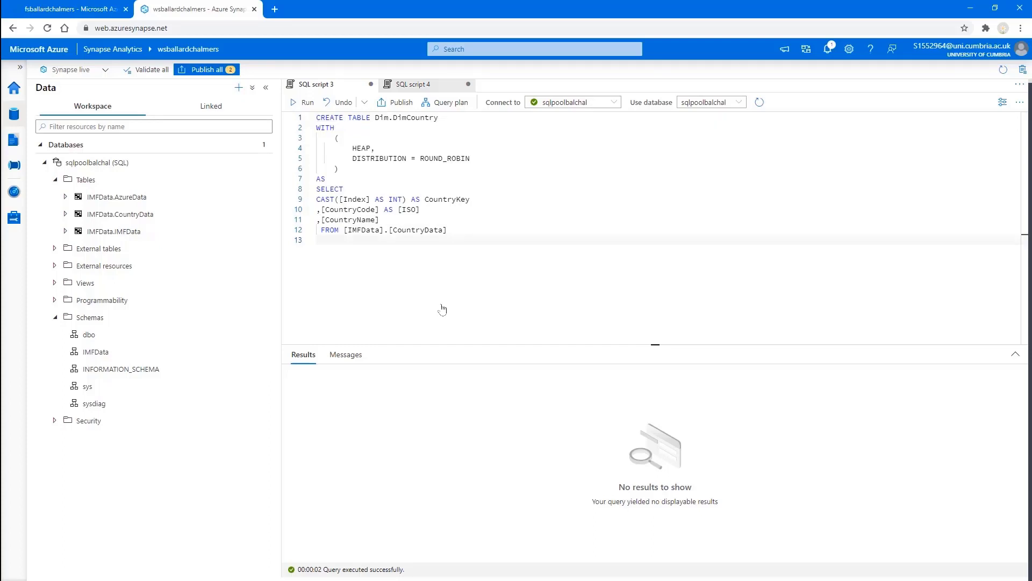
left_click(304, 103)
Step: Refresh Tables and query the top 100 rows of Dim.DimCountry
left_click(266, 180)
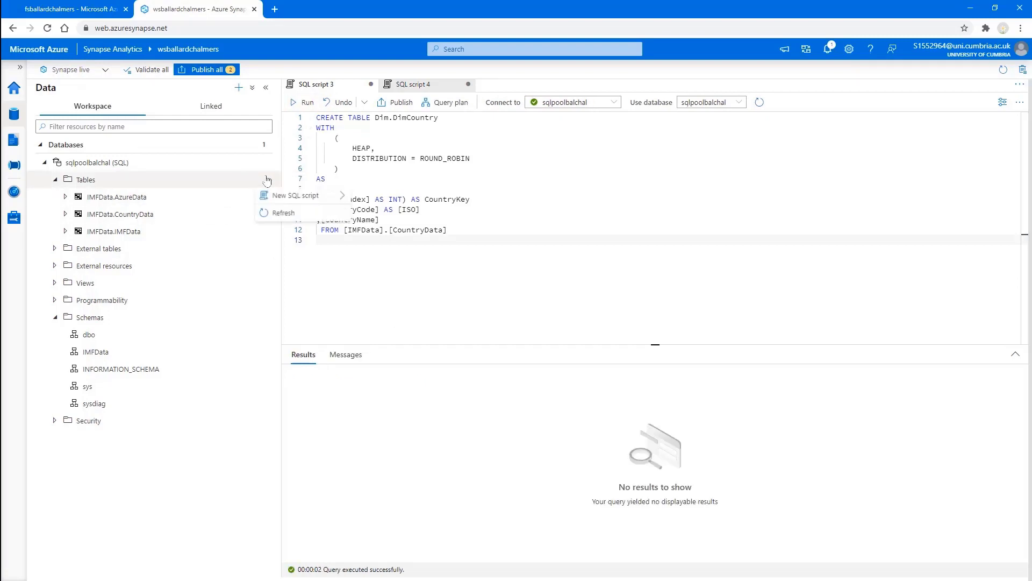
left_click(273, 212)
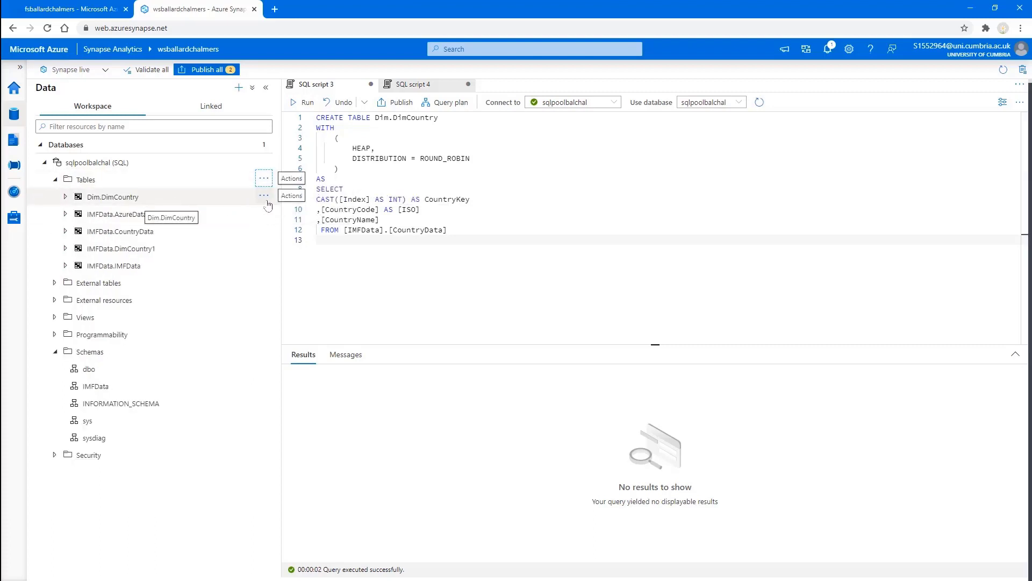
left_click(265, 197)
mouse_move(301, 213)
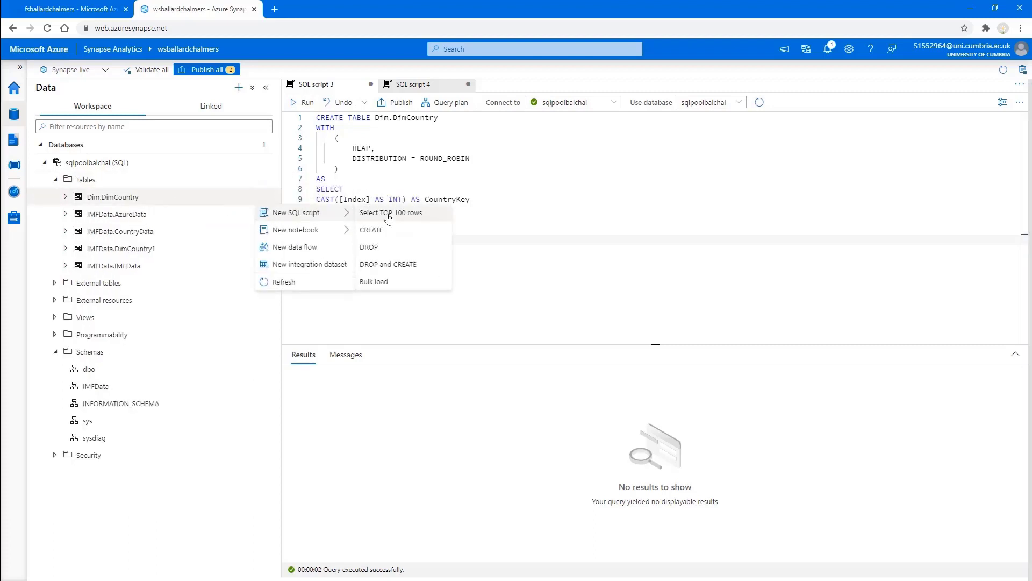
left_click(389, 213)
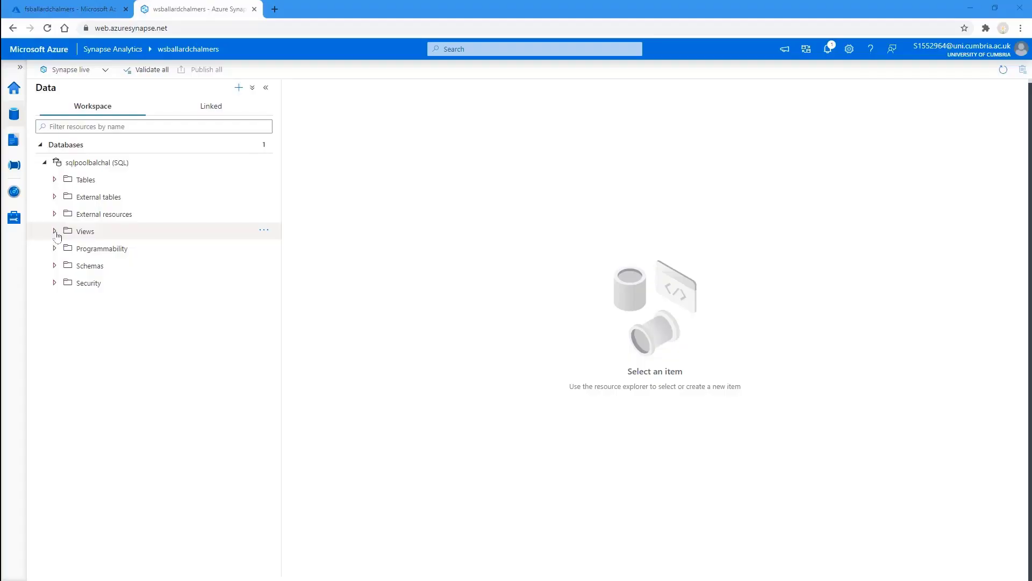
Step: Replace a new view template with the prepared vIMF U.S. Dollars in Units view script
left_click(55, 230)
left_click(264, 230)
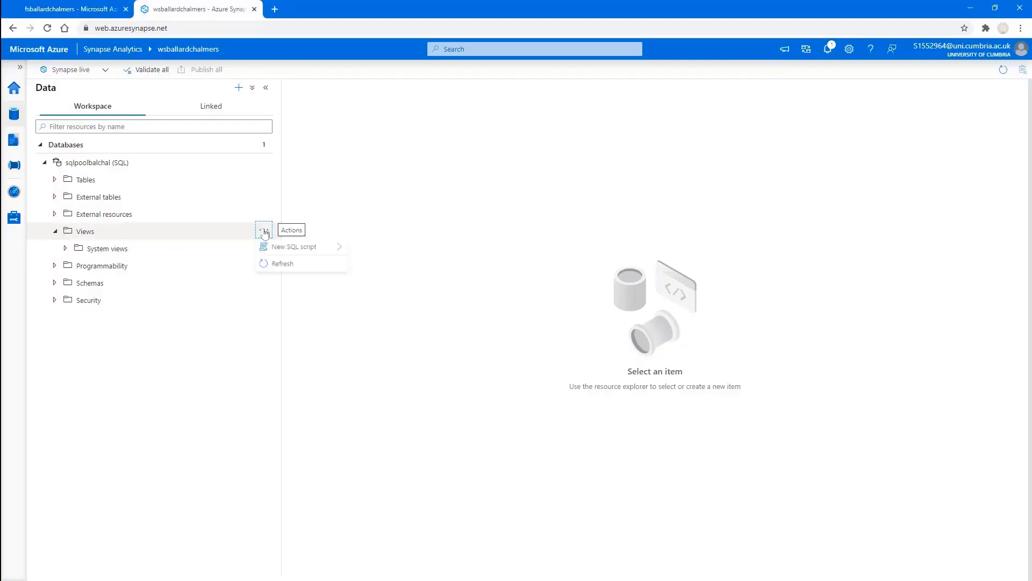
mouse_move(276, 248)
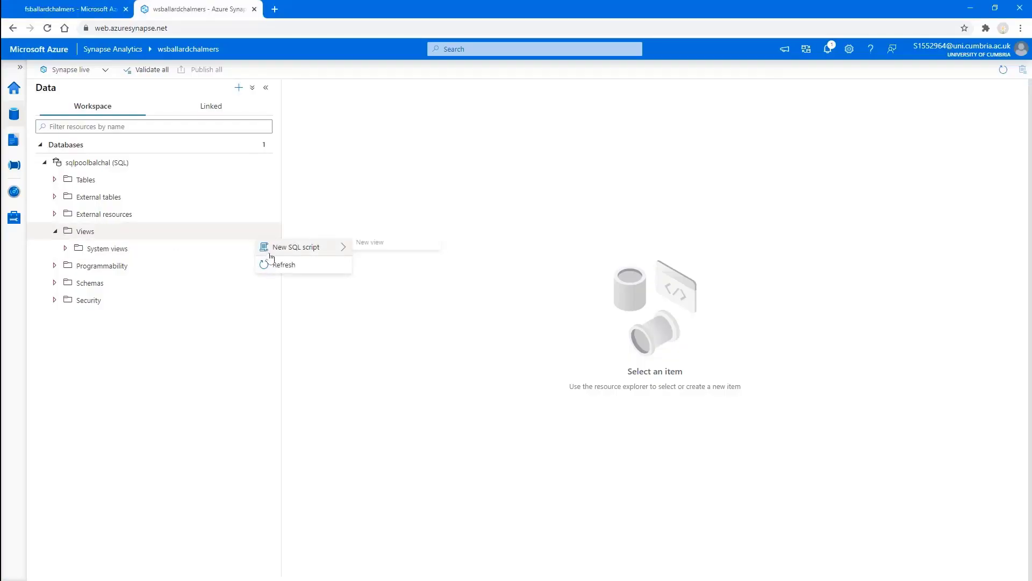
left_click(366, 253)
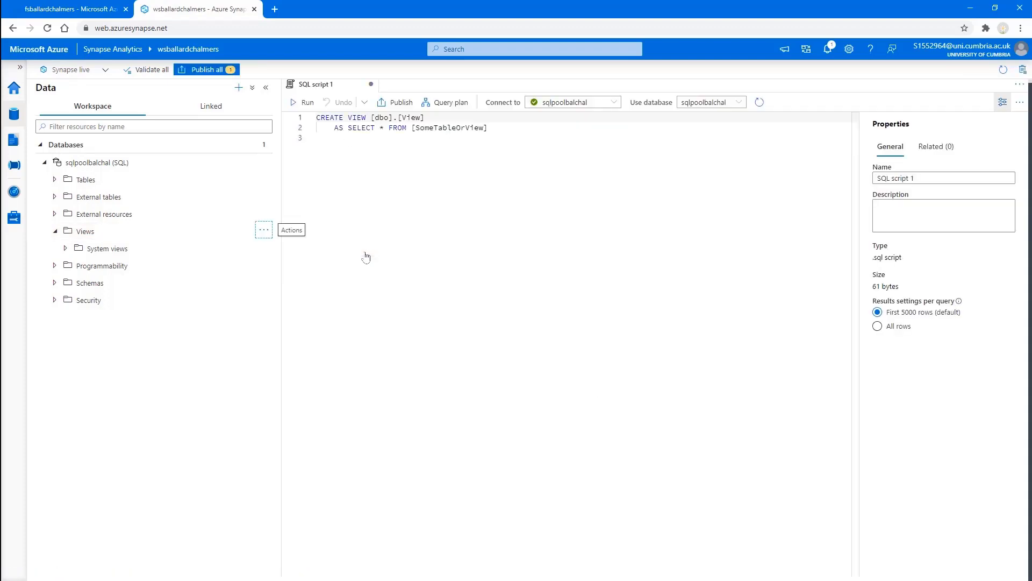
left_click(332, 147)
key("ctrl+a")
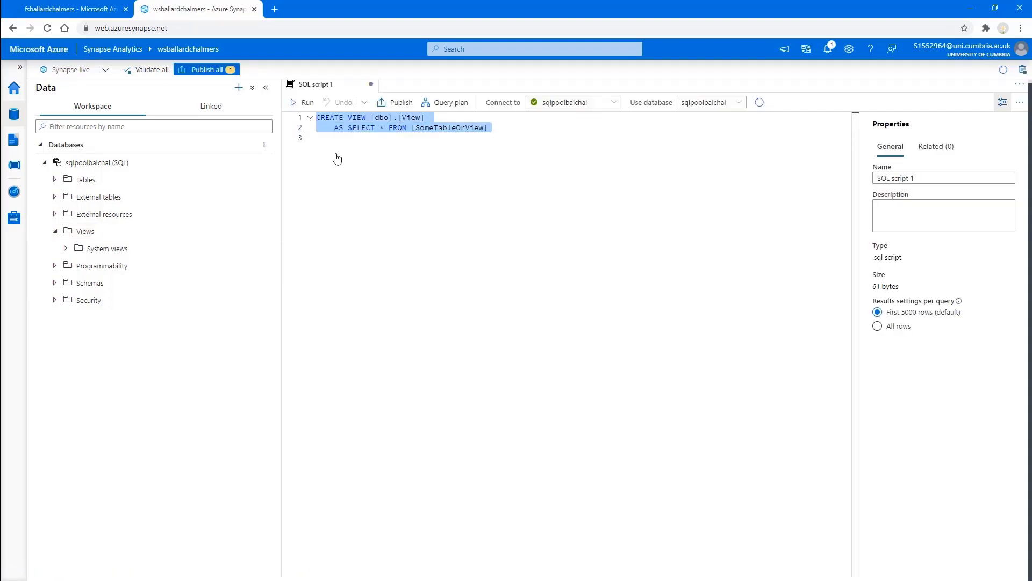
type("CREATE VIEW [IMFData].[vIMF U.S. Dollars in Units] AS SELECT [ROW_ID] ,[WEO Country Code] ,[ISO] ,[WEO Subject Code] ,[Country] ,[Subject Descriptor] ,[Units] ,[Scale] ,[Year] ,[Value]  FROM [IMFData].[IMFData]  WHERE Units = 'U.S. dollars' AND Scale = 'Units'")
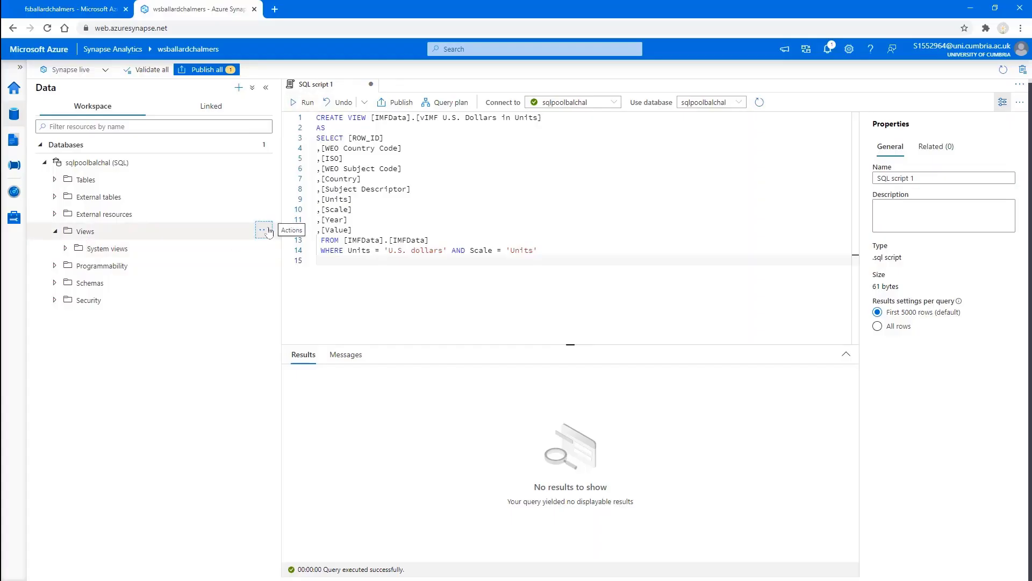
Step: Refresh Views and query the top 100 rows of the U.S. Dollars in Units view
left_click(268, 231)
left_click(284, 265)
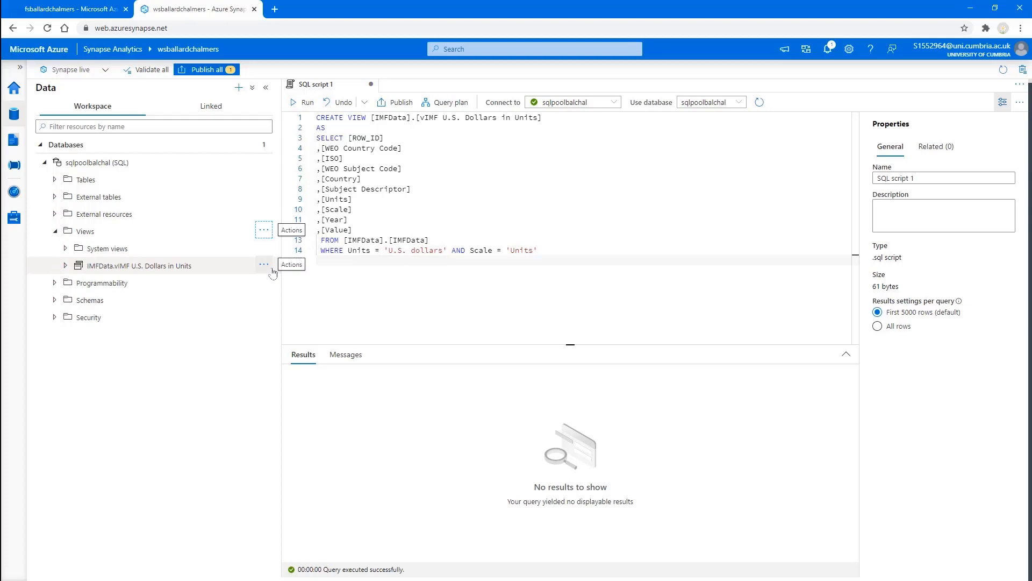
left_click(264, 264)
mouse_move(295, 281)
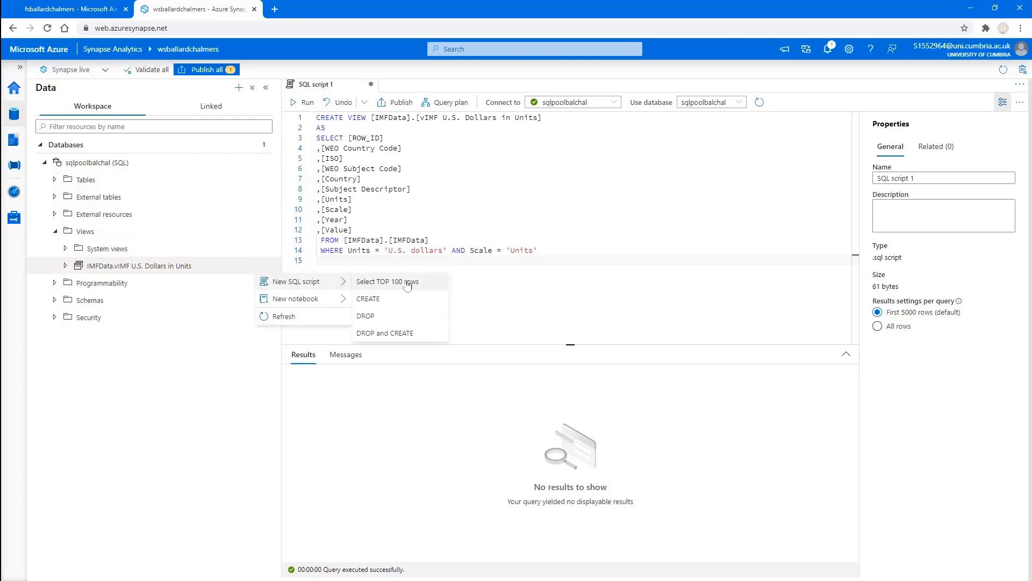
left_click(387, 282)
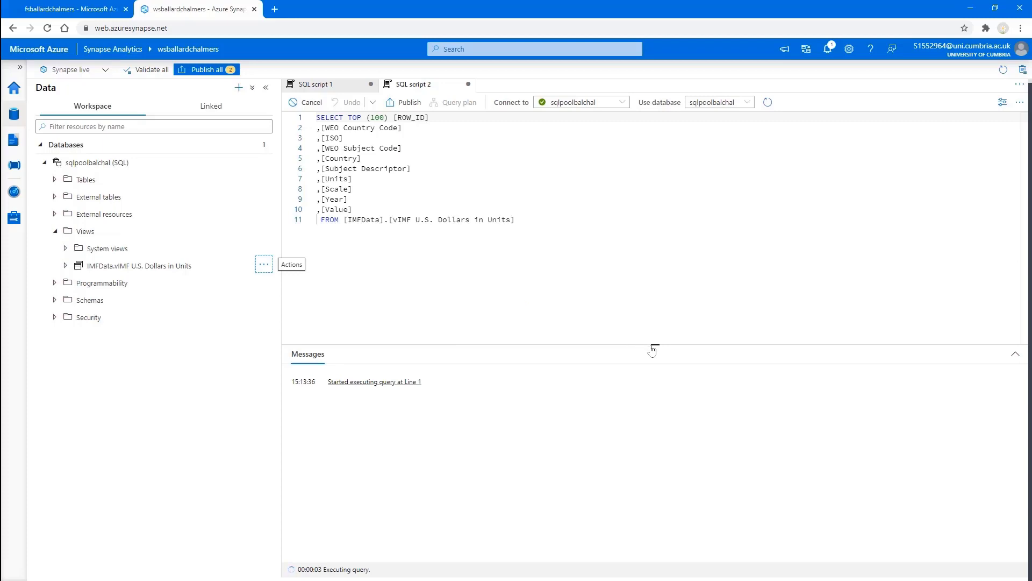
Step: Enlarge the results grid to inspect the U.S.-dollar view rows, then restore the editor
left_click_drag(652, 346, 649, 225)
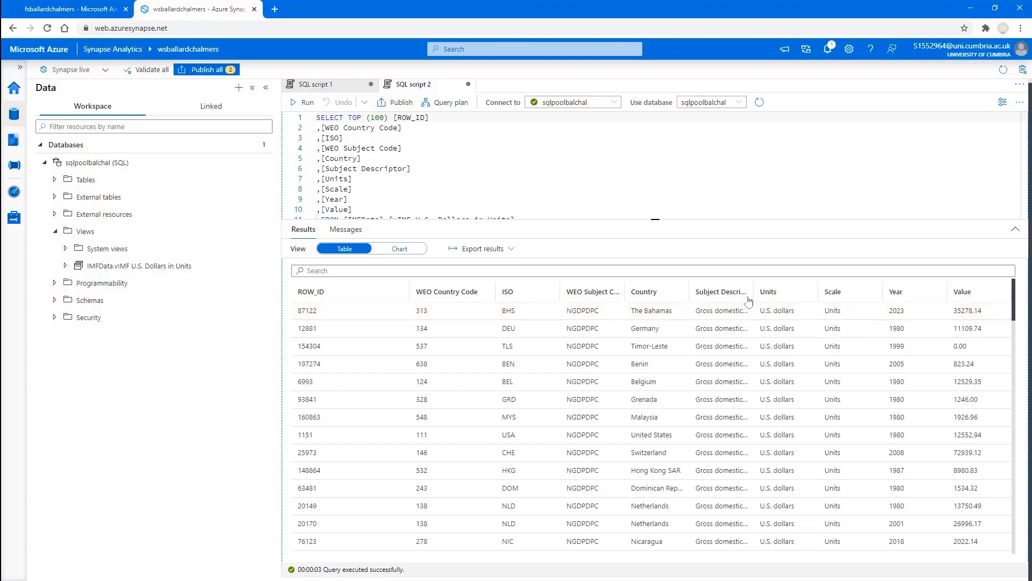
left_click_drag(815, 294, 858, 292)
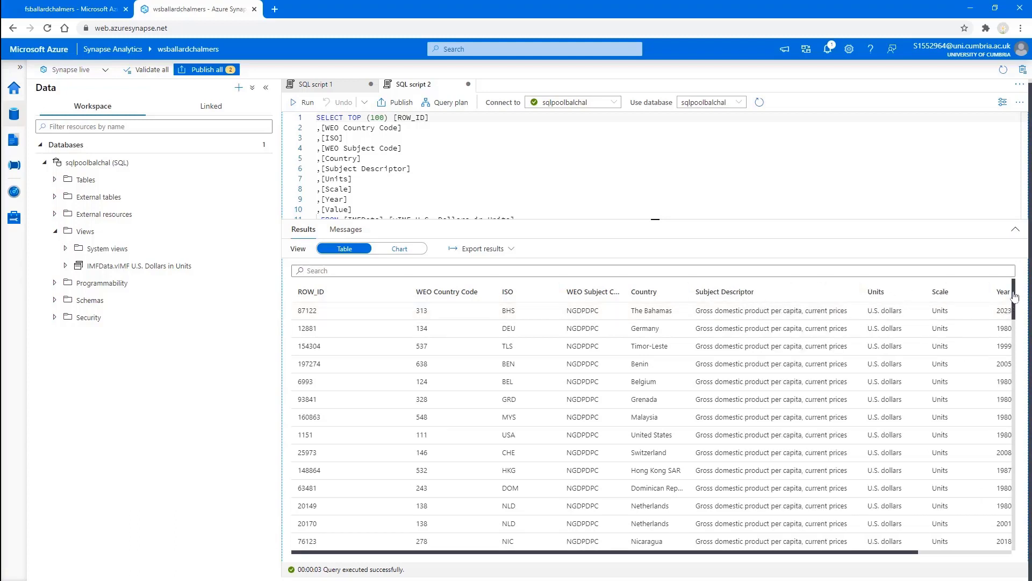
left_click_drag(1015, 296, 1012, 364)
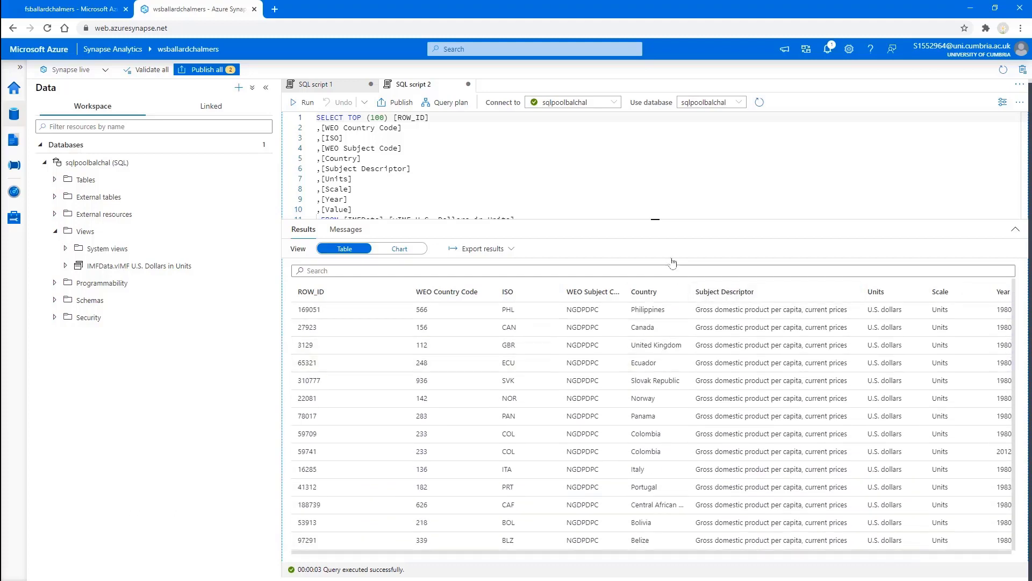
left_click_drag(657, 225, 657, 323)
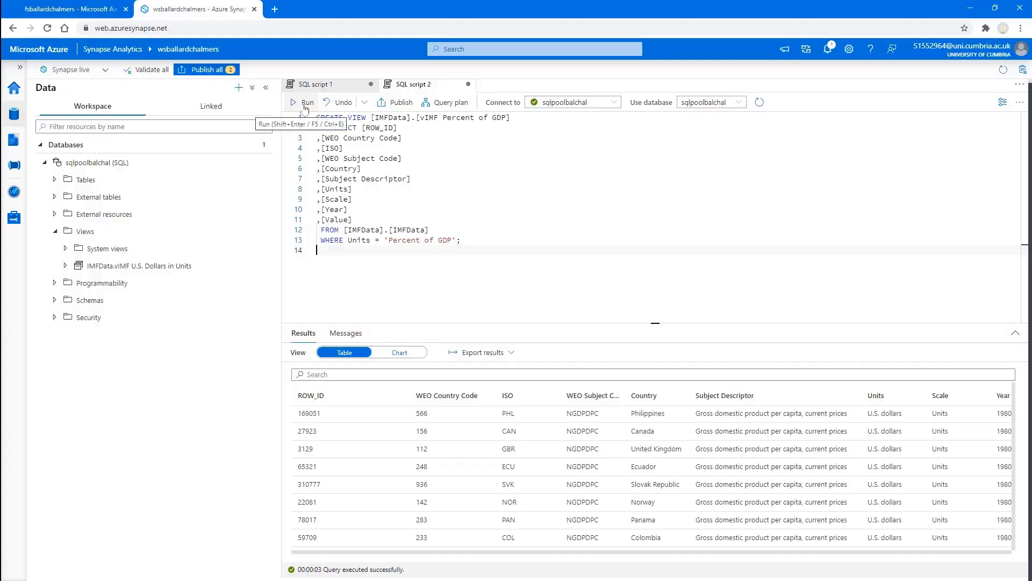
Step: Create the vIMF Percent of GDP view and refresh the Views list
left_click(305, 104)
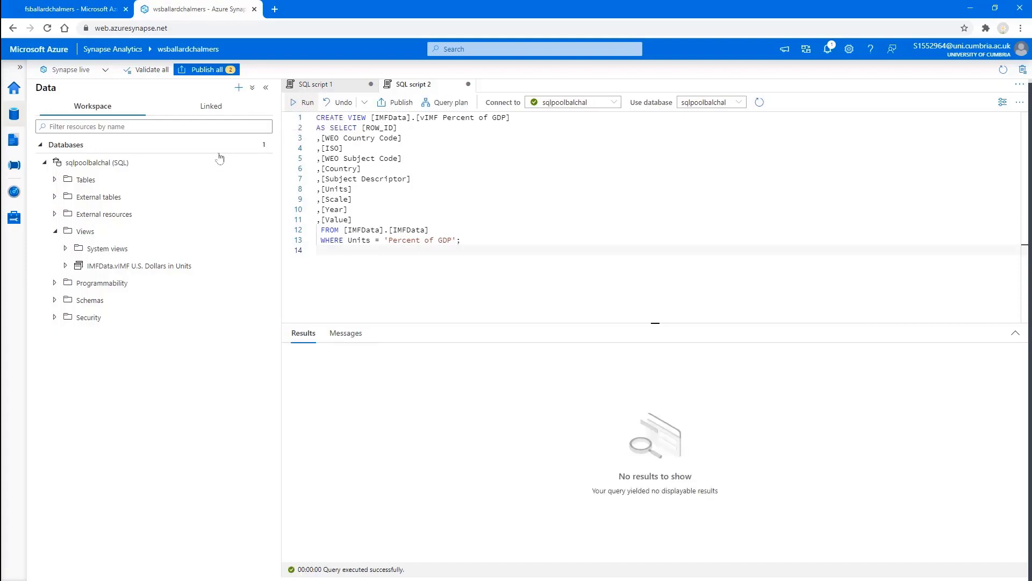
left_click(264, 229)
left_click(277, 263)
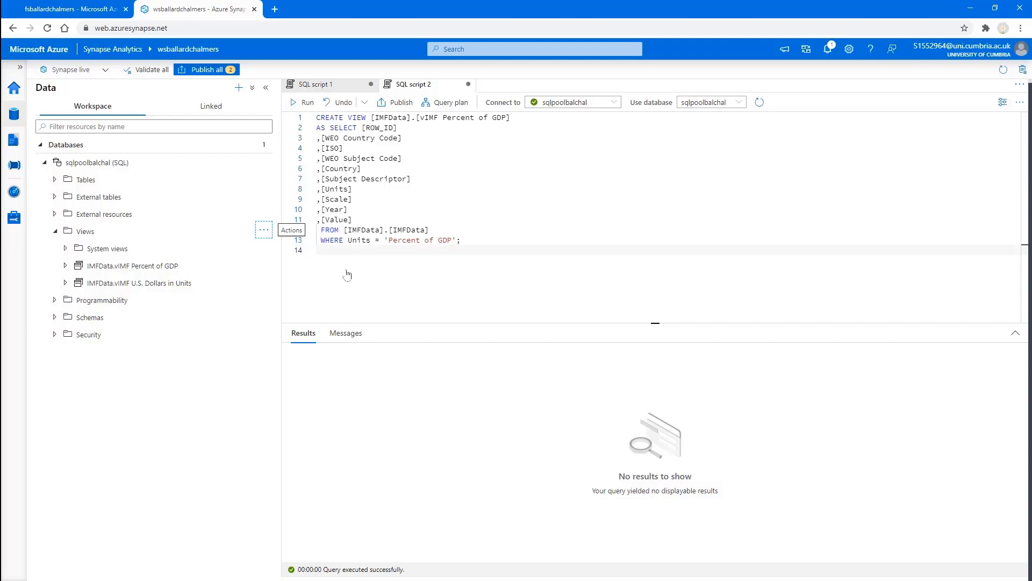
Step: Query the top 100 rows of the Percent of GDP view and inspect its Units column
left_click(264, 265)
mouse_move(296, 281)
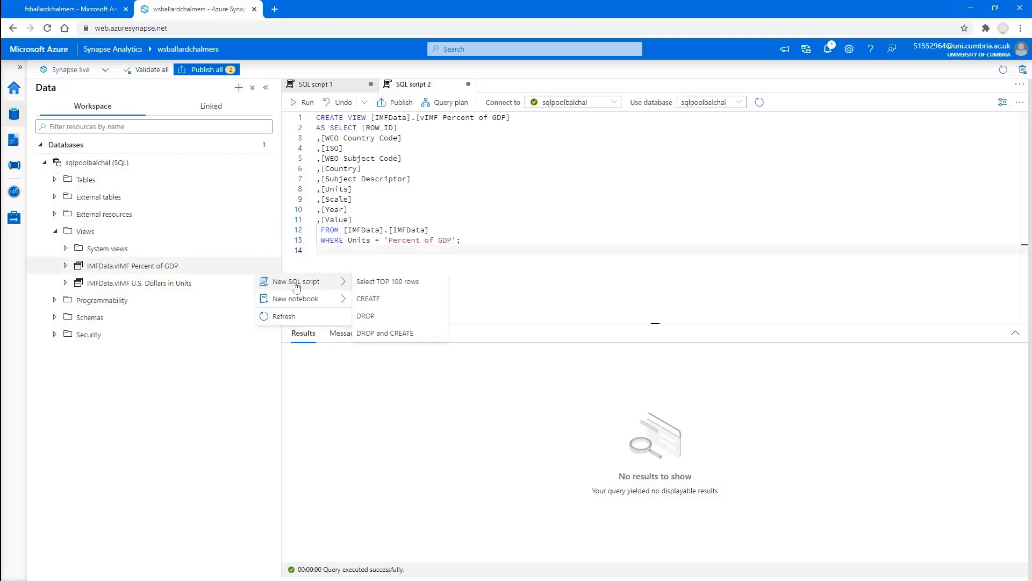
left_click(387, 281)
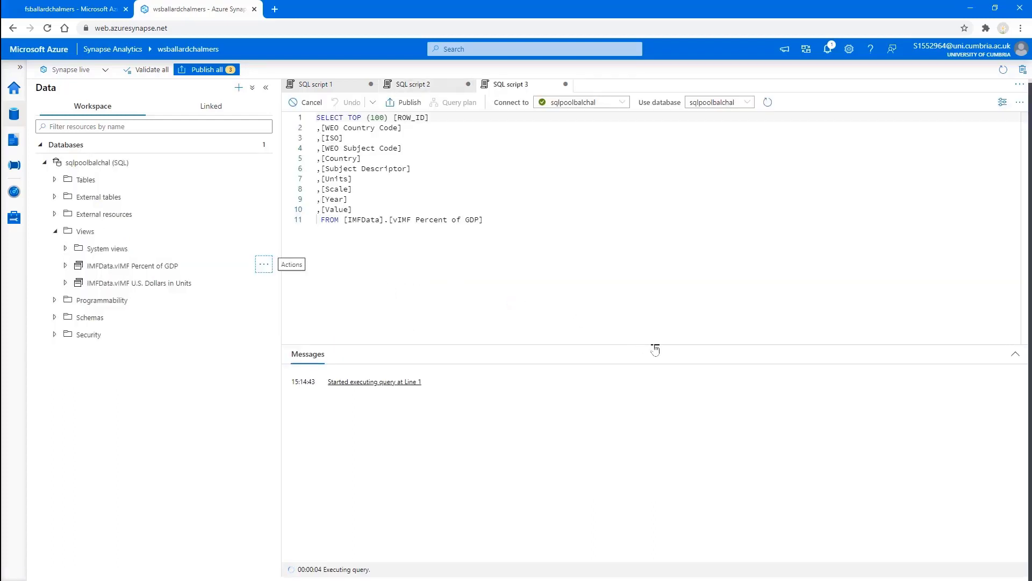
left_click_drag(656, 350, 640, 261)
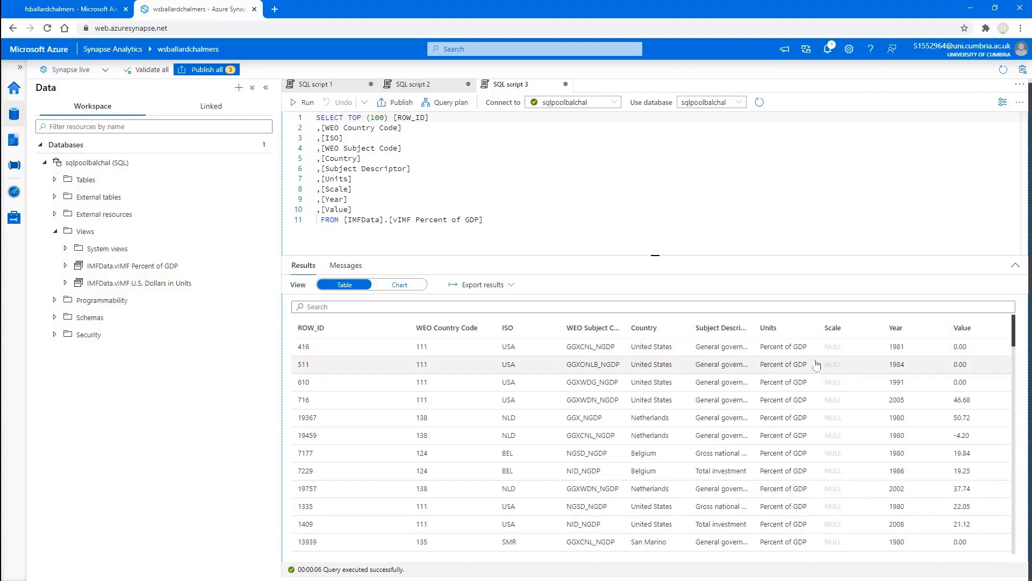
left_click(817, 334)
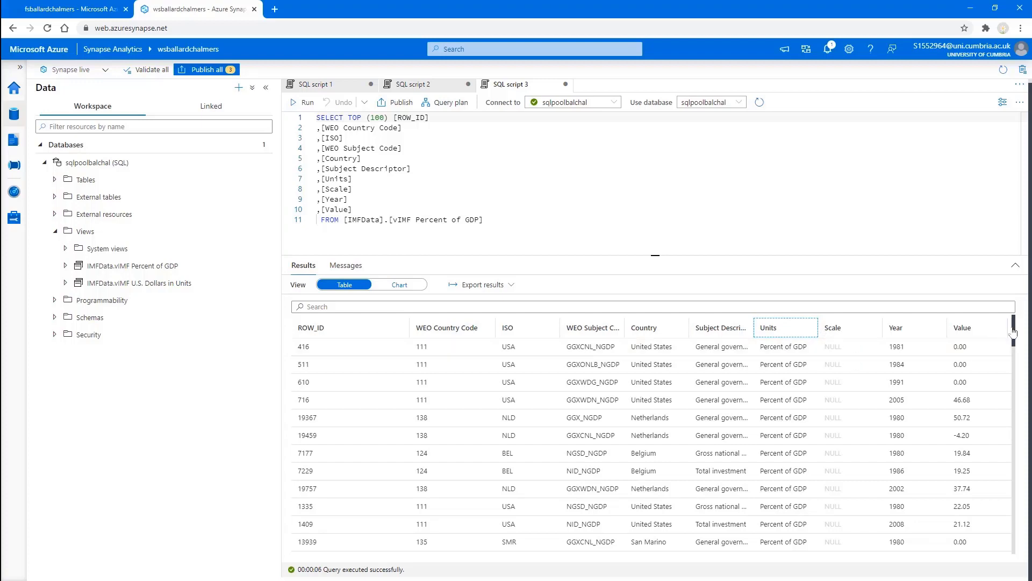
left_click_drag(1014, 336, 1013, 354)
scroll(1011, 367, "down", 1)
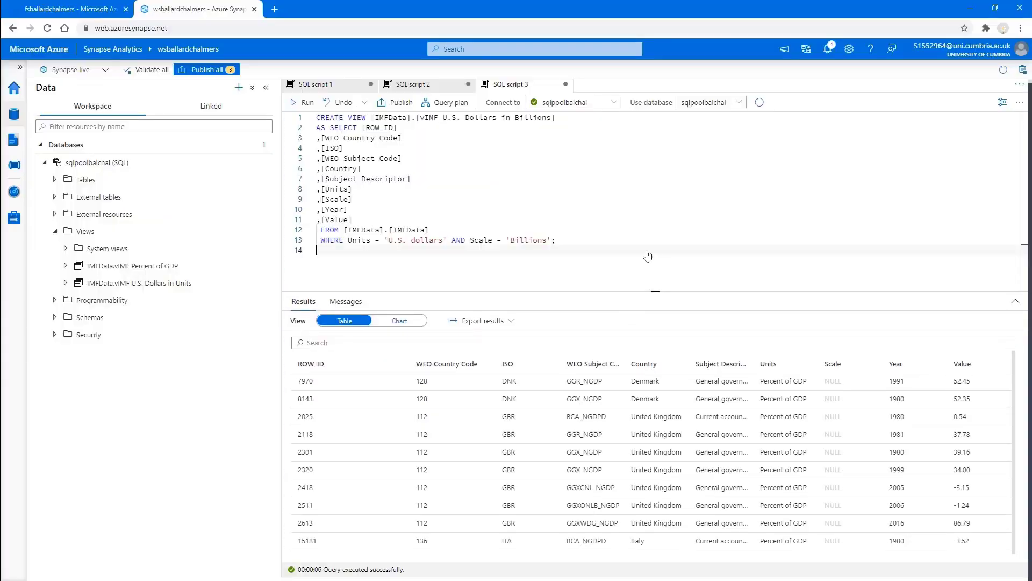
Step: Create the vIMF U.S. Dollars in Billions view and refresh the Views list
left_click(303, 103)
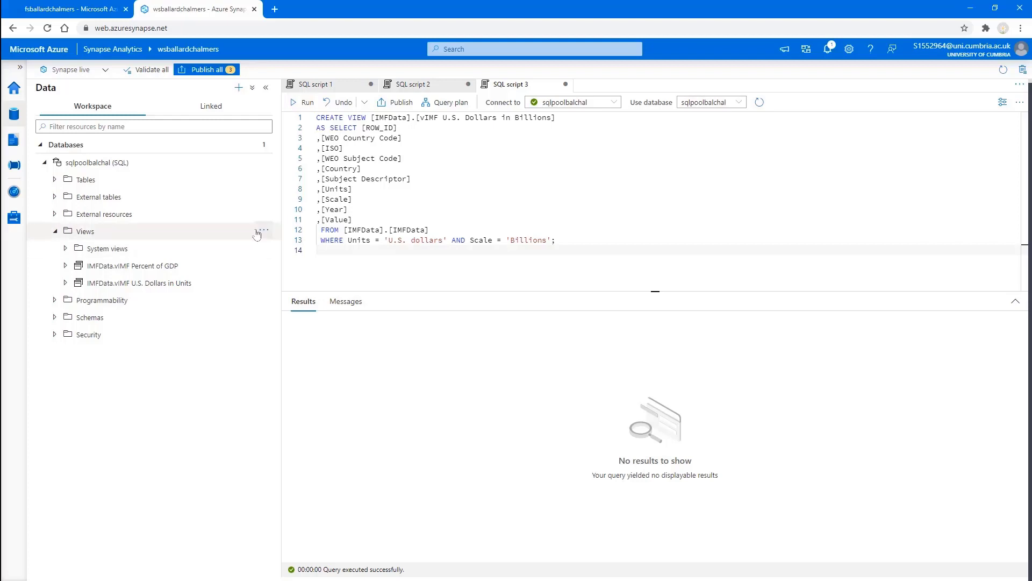
left_click(263, 232)
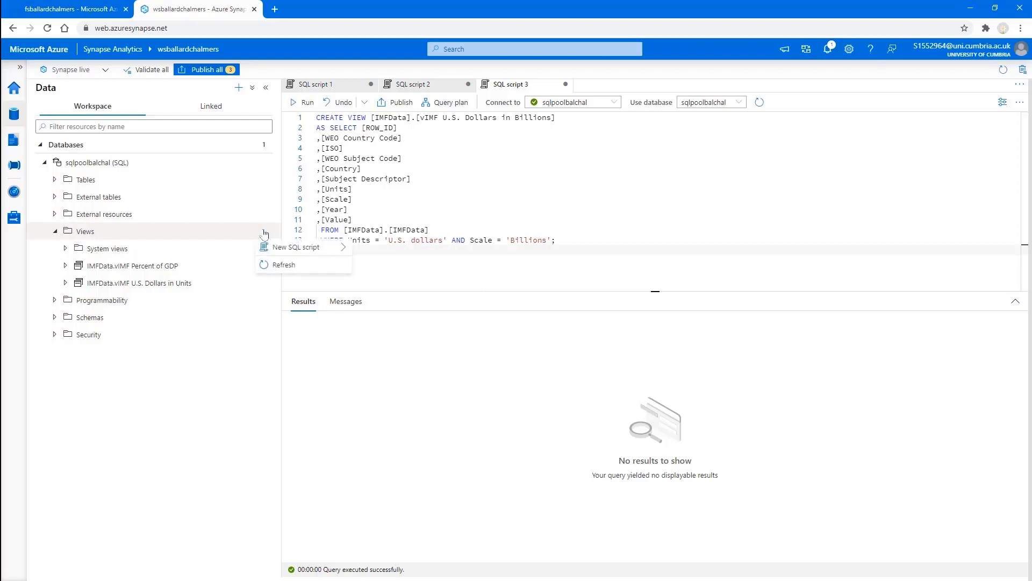
left_click(280, 264)
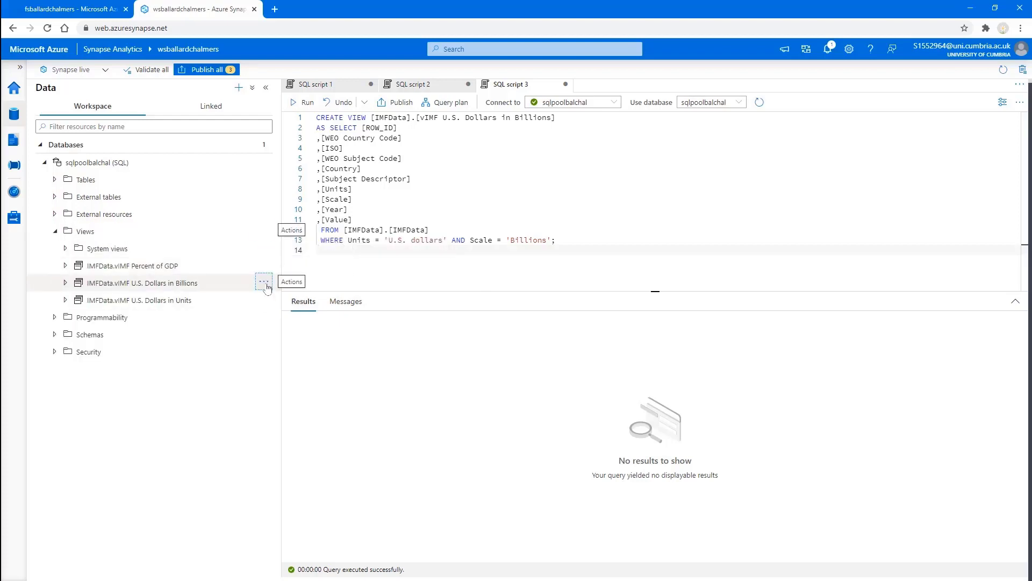
Step: Preview the top 100 rows of the U.S. Dollars in Billions view
left_click(263, 281)
mouse_move(312, 304)
left_click(374, 300)
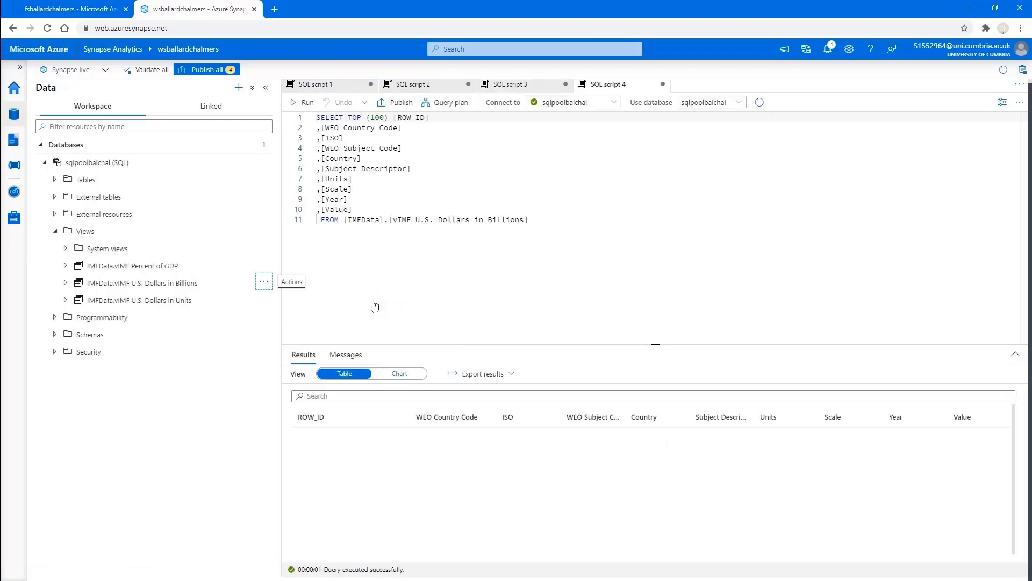
left_click_drag(655, 351, 634, 252)
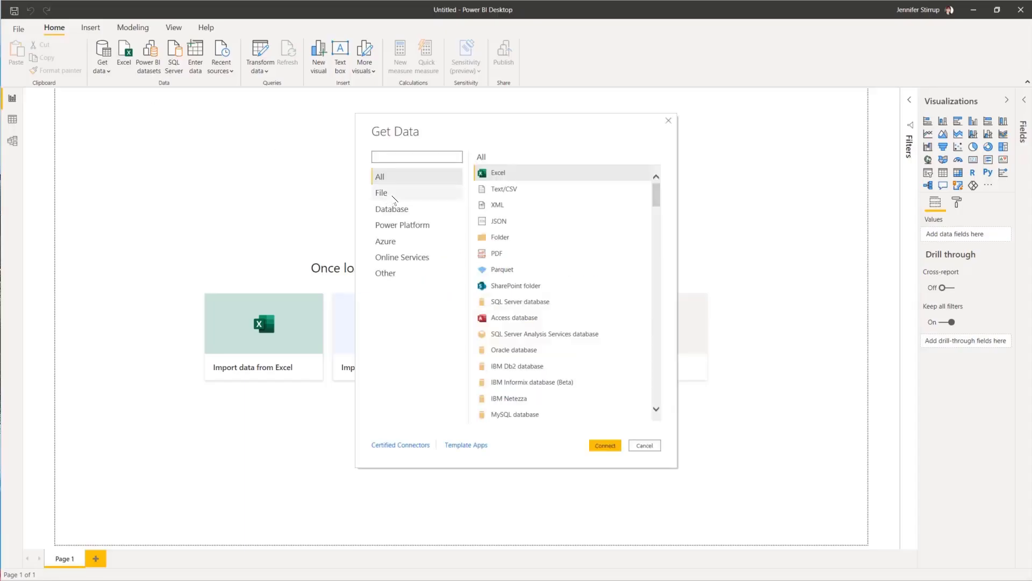
Step: Connect to the Synapse server through the Azure Synapse Analytics connector
left_click(391, 242)
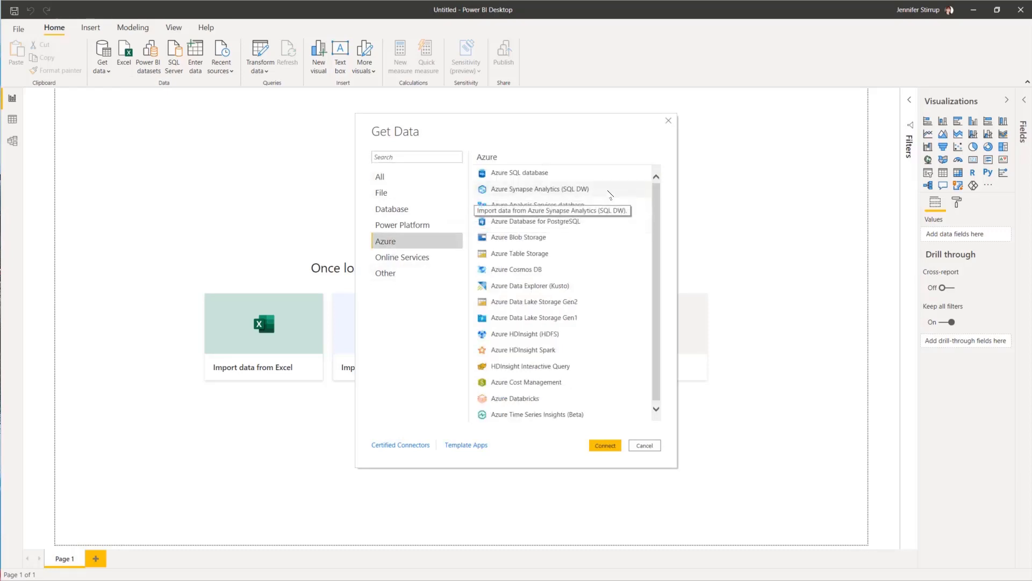
left_click(546, 189)
left_click(605, 445)
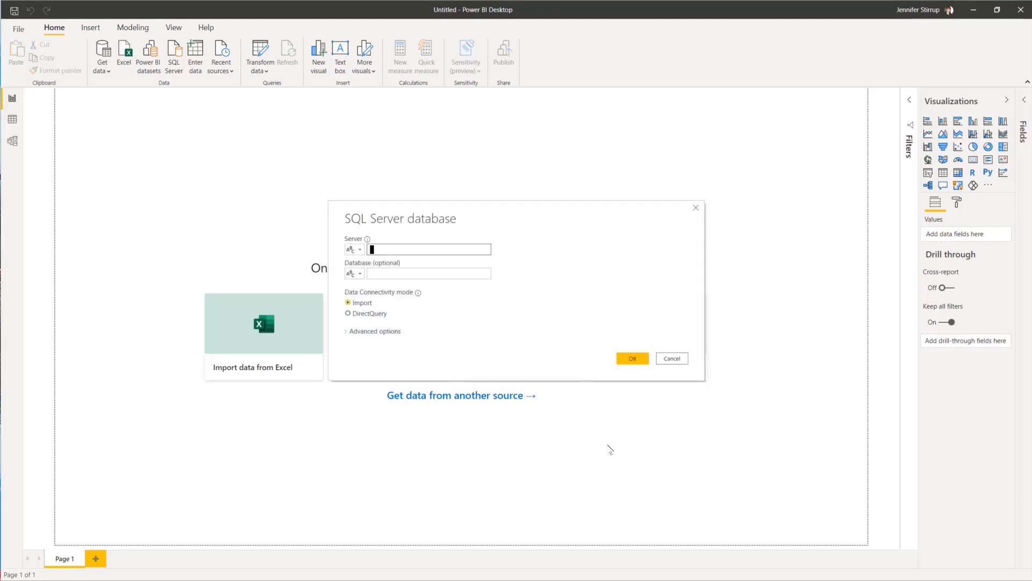
type("wsballardchalmers.sql.azuresynapse.net")
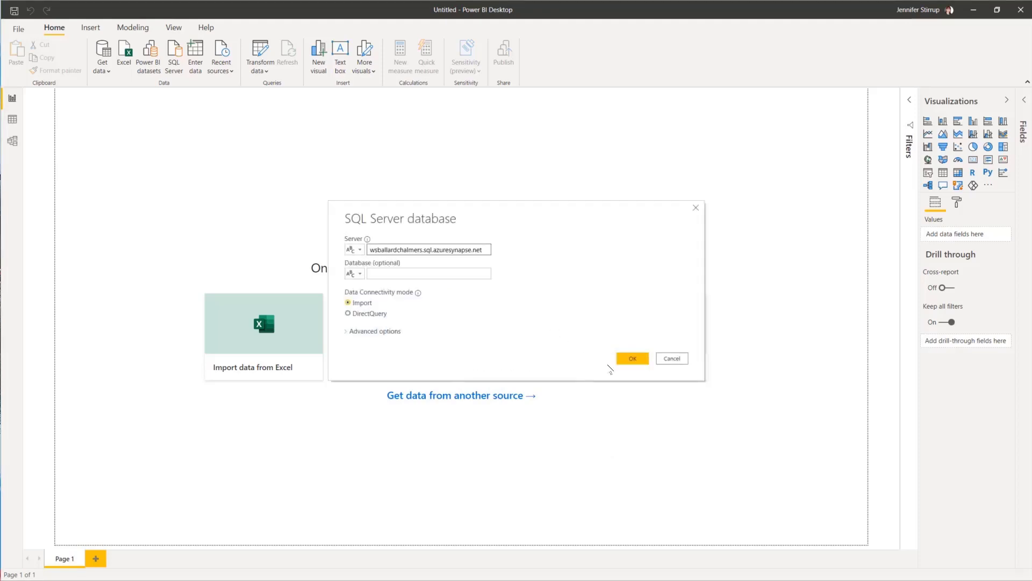
left_click(632, 358)
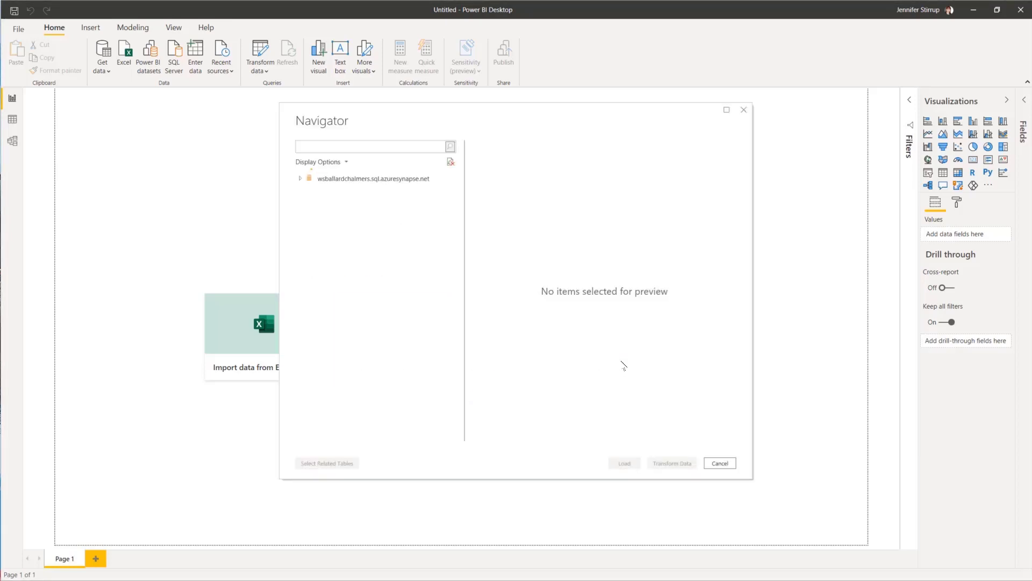
Step: Load the Percent of GDP, Billions and Units views plus Dim.DimCountry
left_click(300, 178)
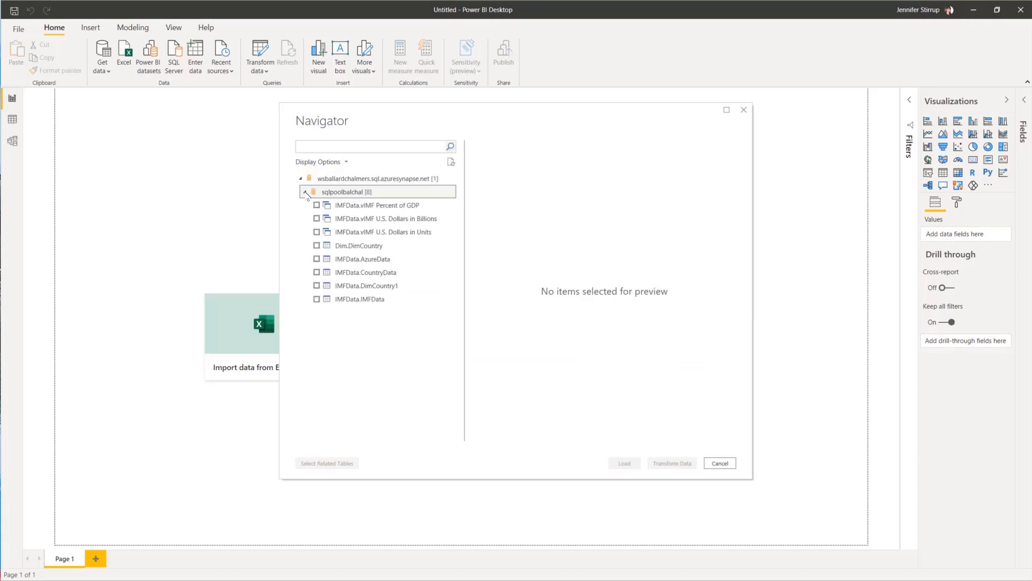
left_click(317, 205)
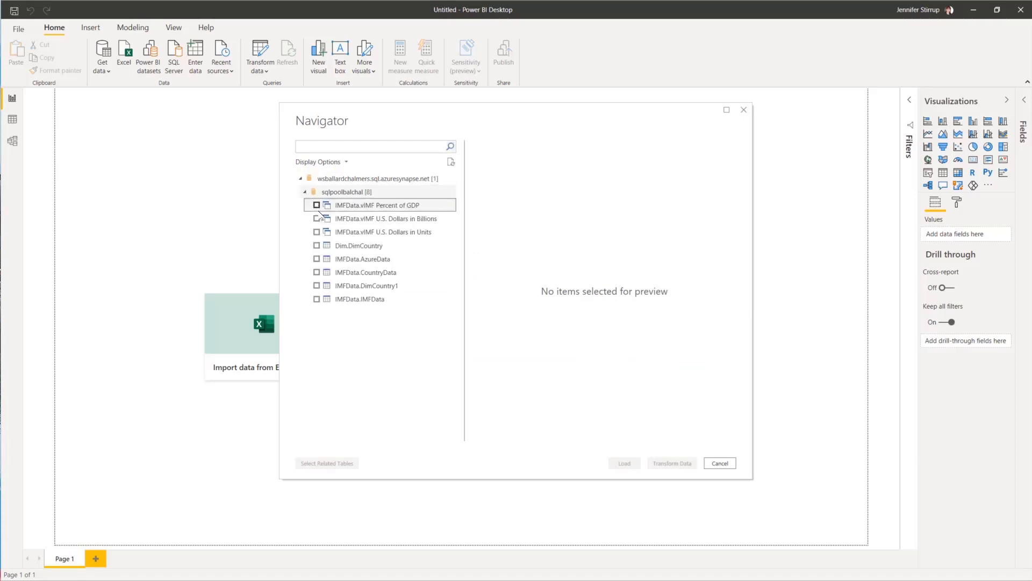
left_click(317, 218)
left_click(317, 232)
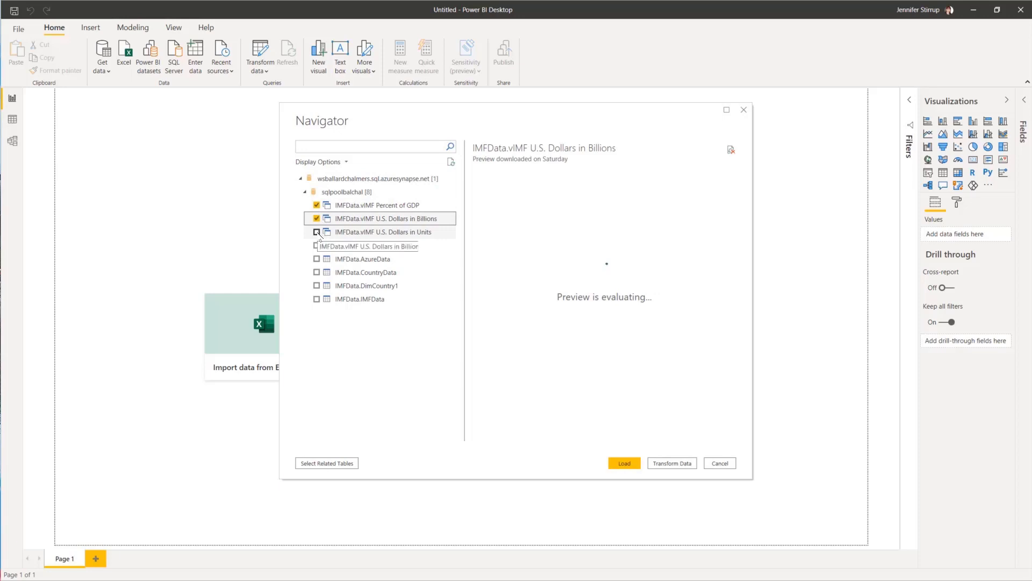
left_click(317, 245)
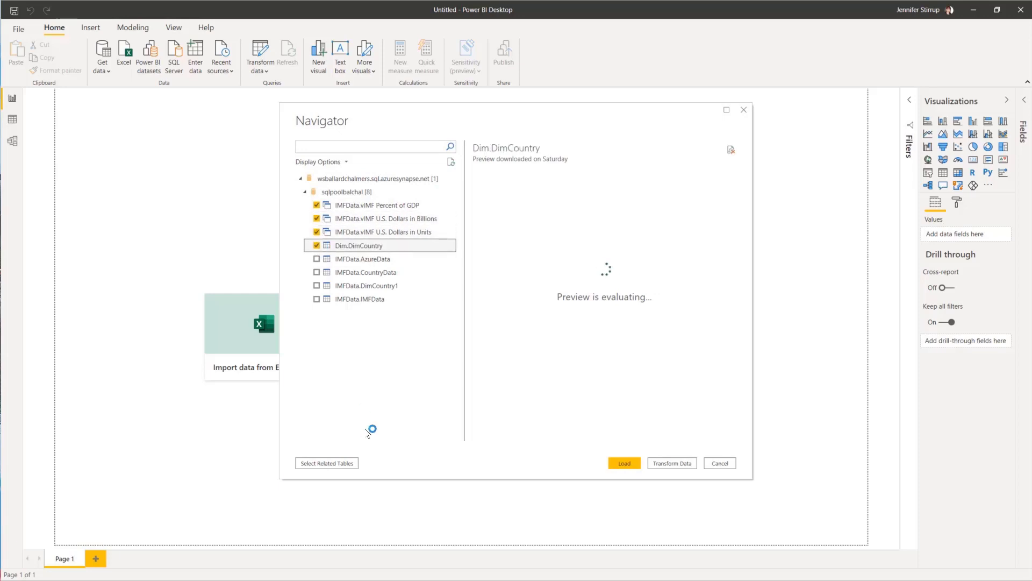
left_click(625, 464)
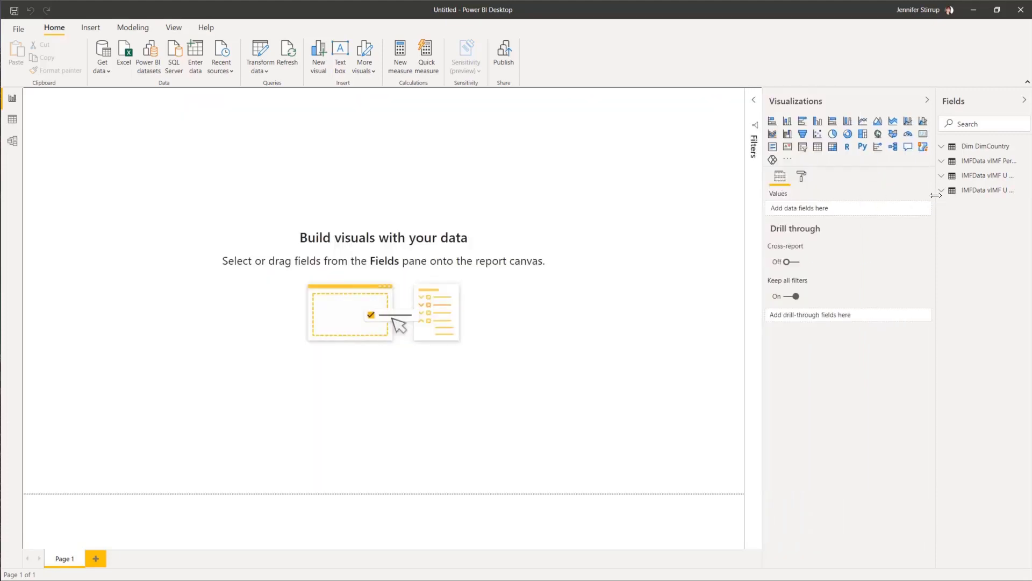
Step: Build a table visual of CountryName and ISO from Dim DimCountry
left_click_drag(935, 196, 887, 160)
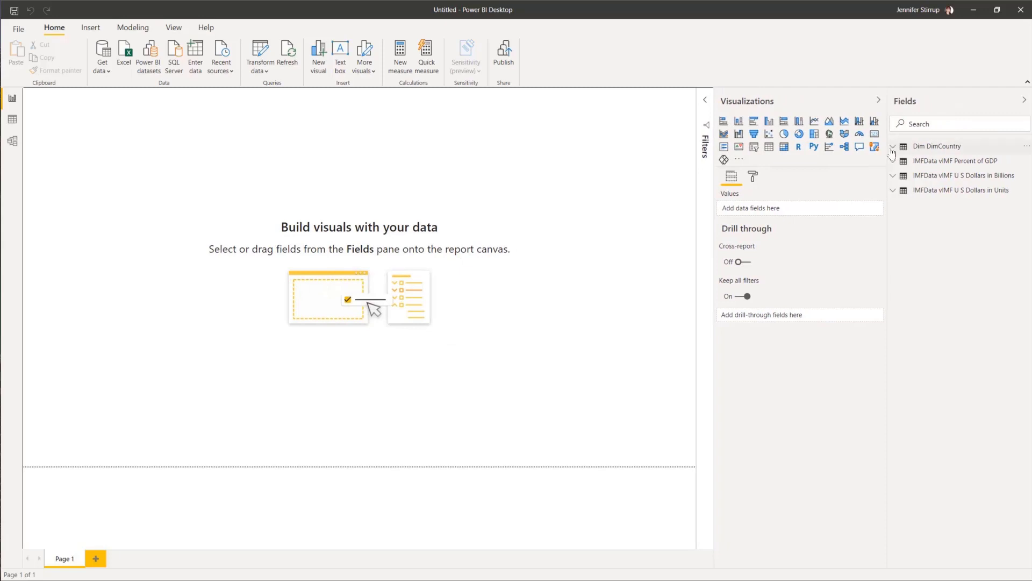
left_click(892, 152)
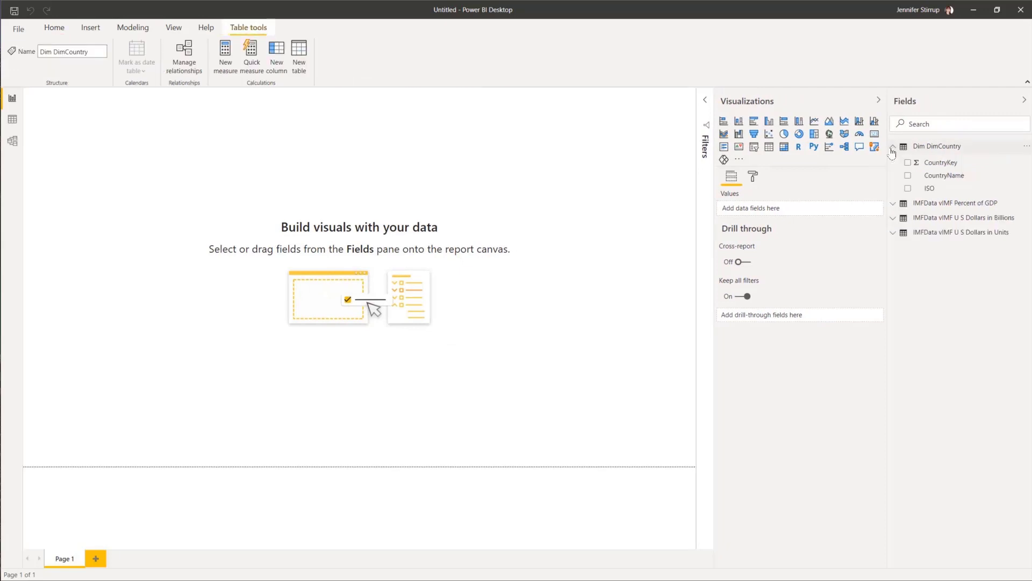
left_click(909, 177)
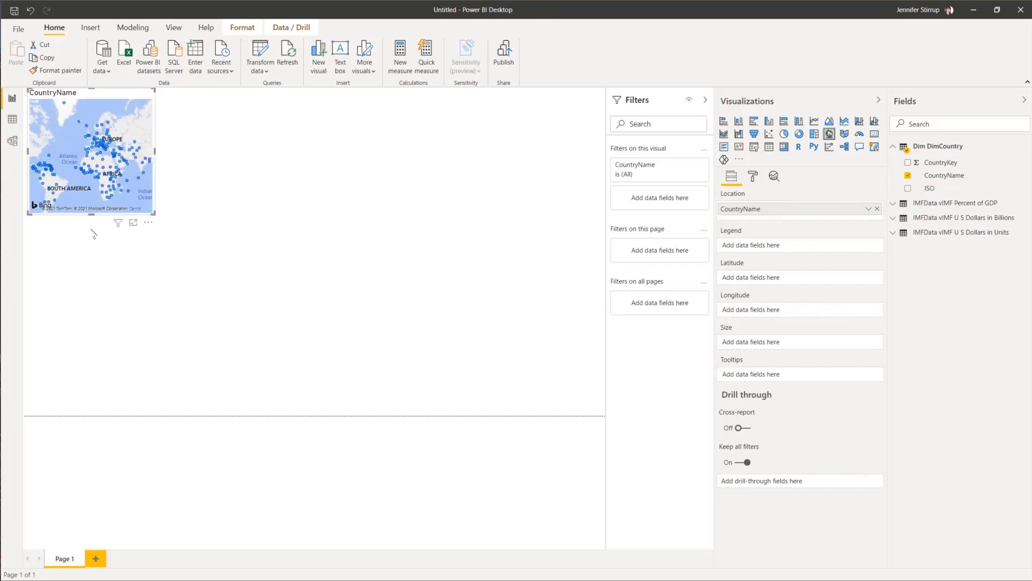
left_click(770, 148)
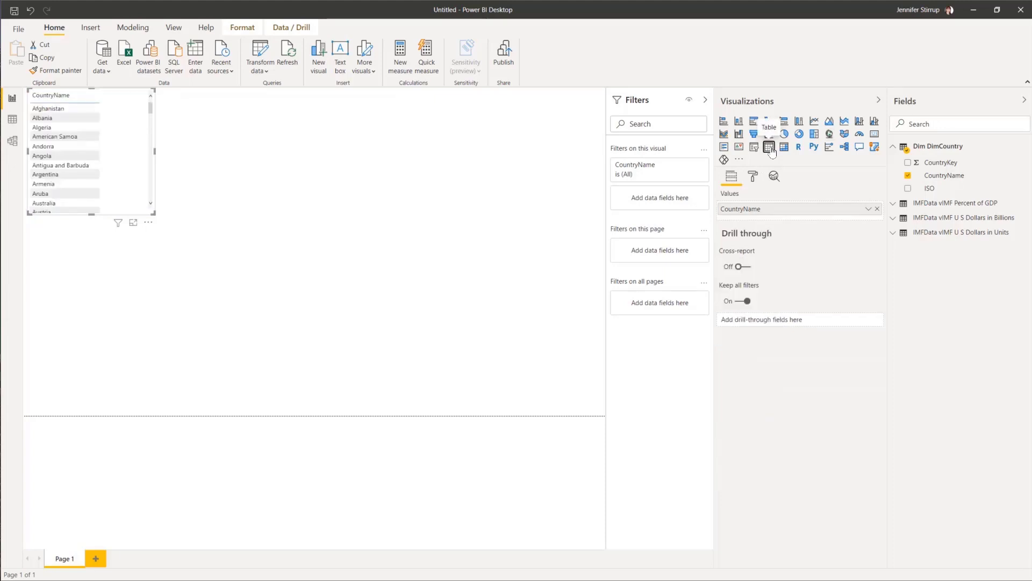
left_click(909, 190)
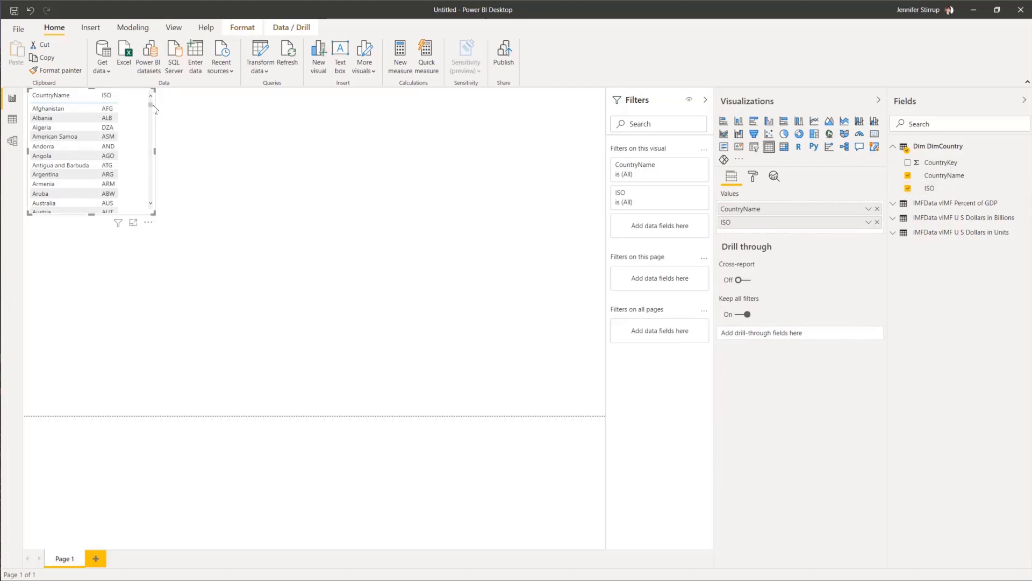
mouse_move(152, 105)
left_mouse_down()
mouse_move(151, 118)
mouse_move(153, 97)
left_mouse_up()
Step: Convert the country table into a CountryName-only slicer at the page's left edge
left_click(754, 149)
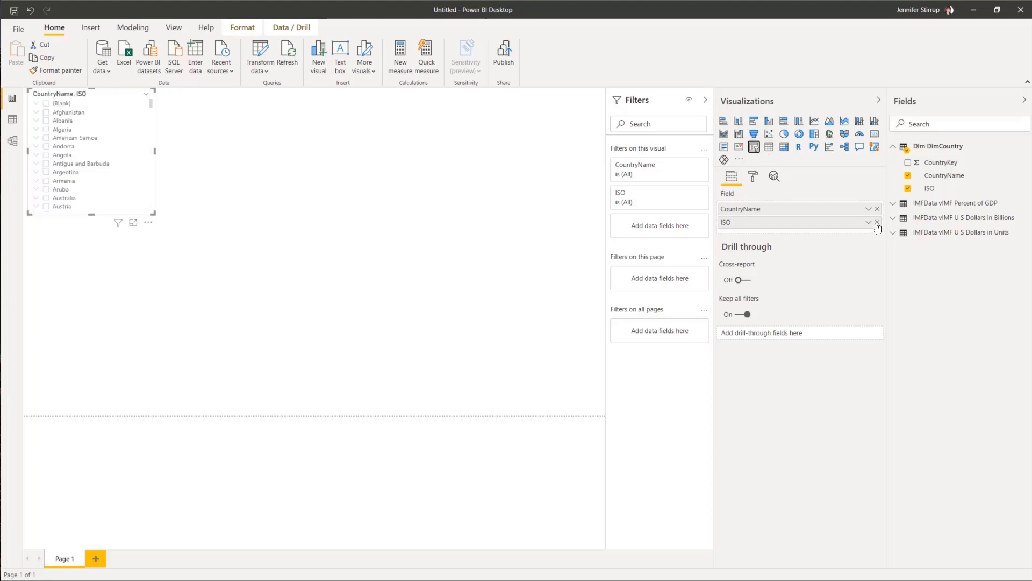
left_click(877, 223)
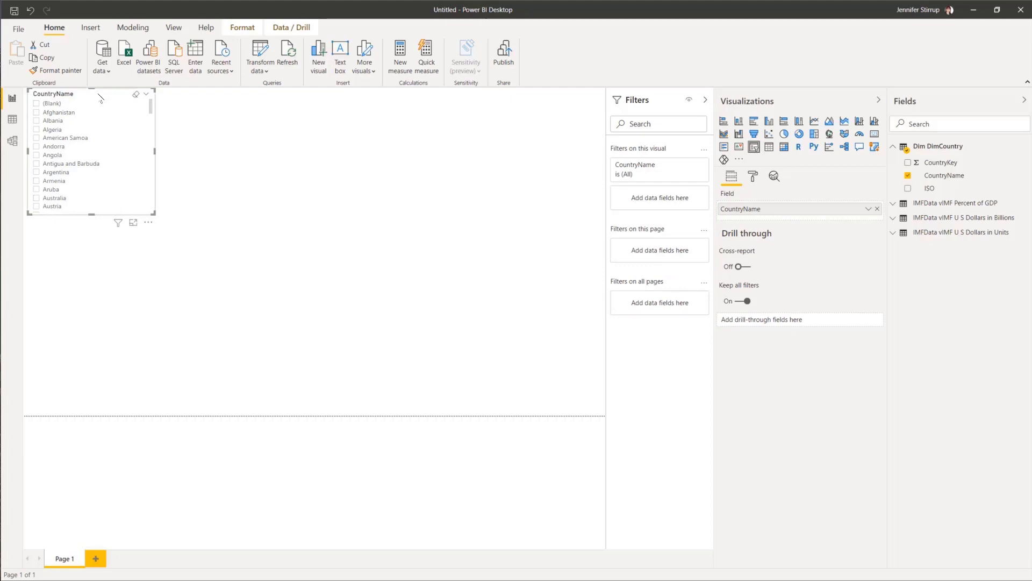
mouse_move(99, 96)
left_mouse_down()
mouse_move(99, 108)
mouse_move(90, 99)
left_mouse_up()
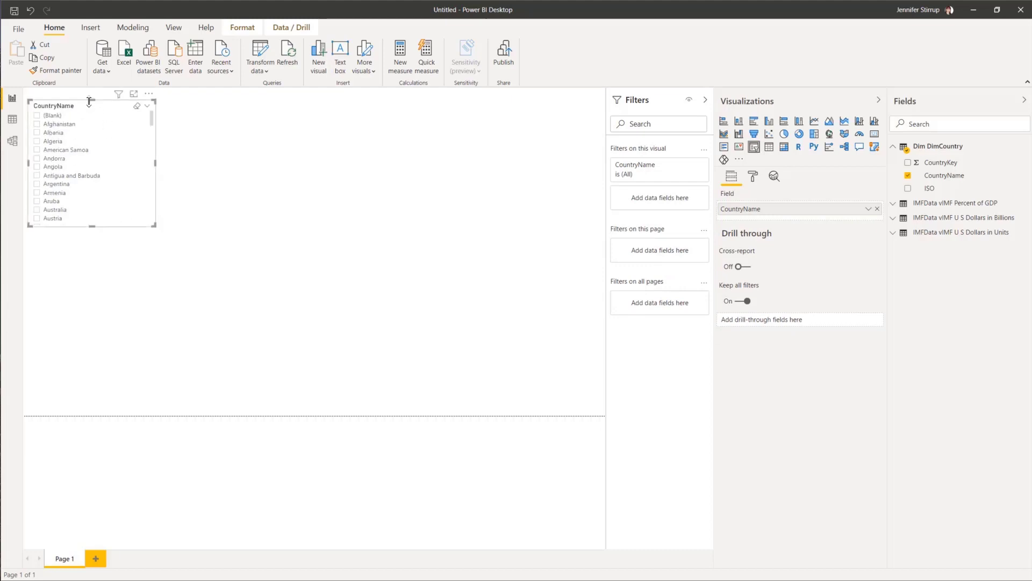
left_click_drag(93, 135, 83, 161)
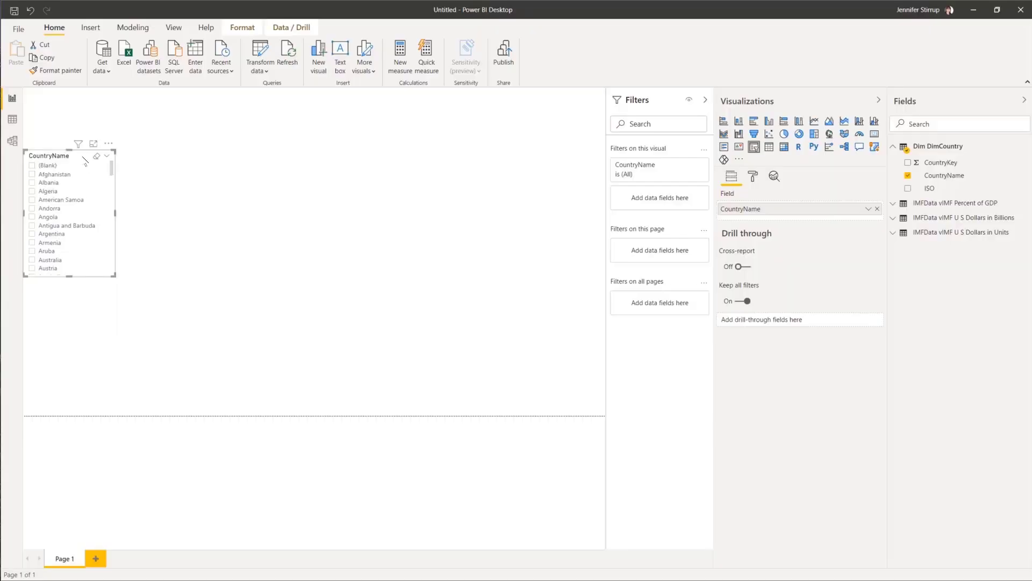
Step: Duplicate the CountryName slicer and place the copy beside the original
left_click(47, 58)
left_click(17, 59)
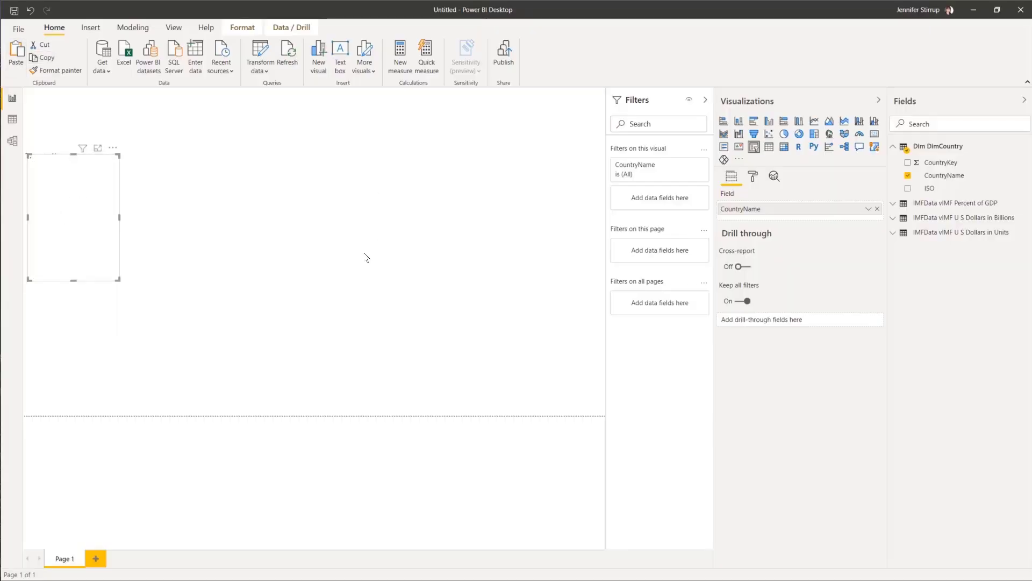
left_click_drag(113, 170, 232, 166)
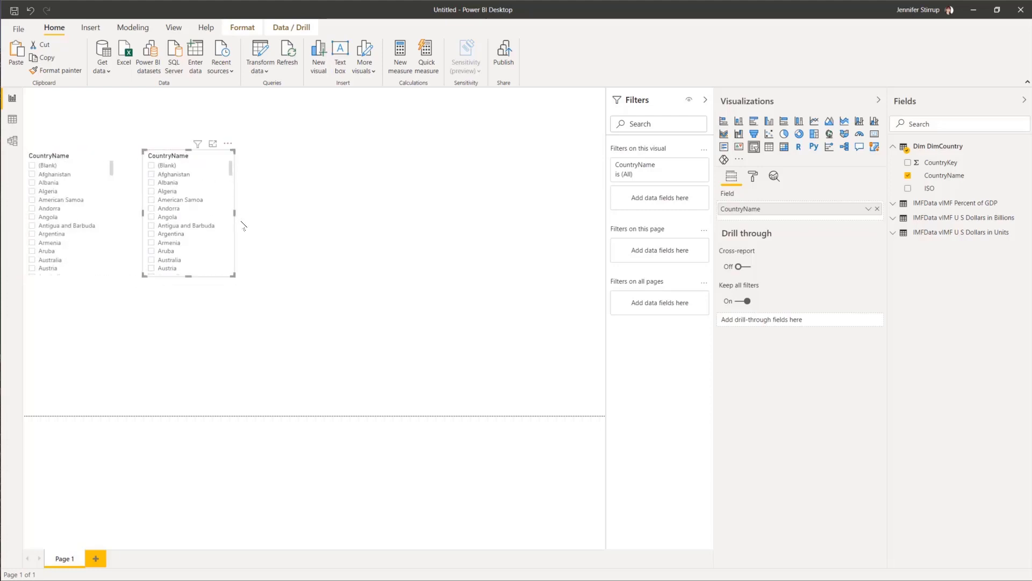
Step: Add Year to the second slicer, convert it to a table, and add the Value field
left_click(893, 204)
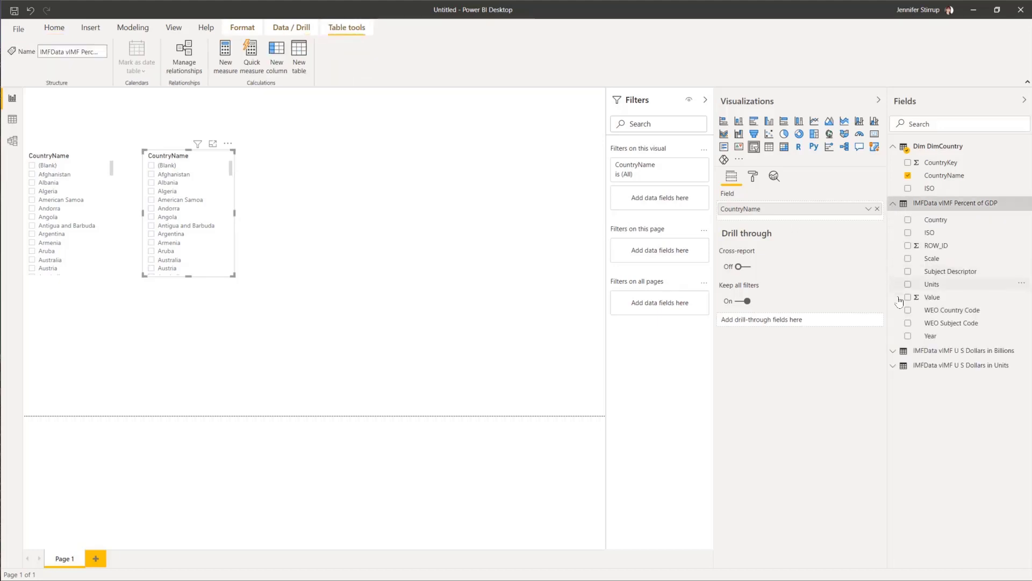
left_click(909, 337)
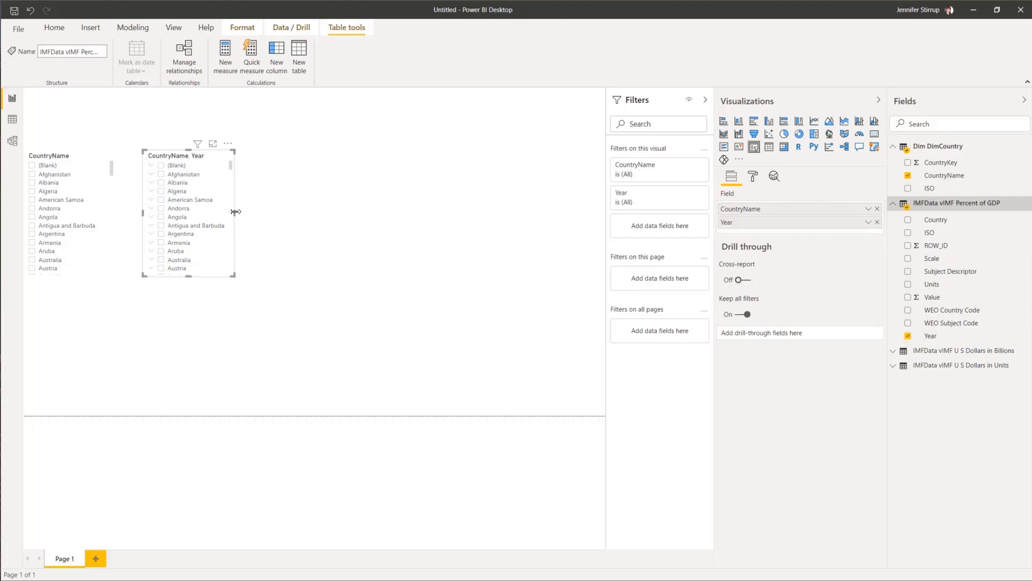
left_click_drag(262, 210, 334, 209)
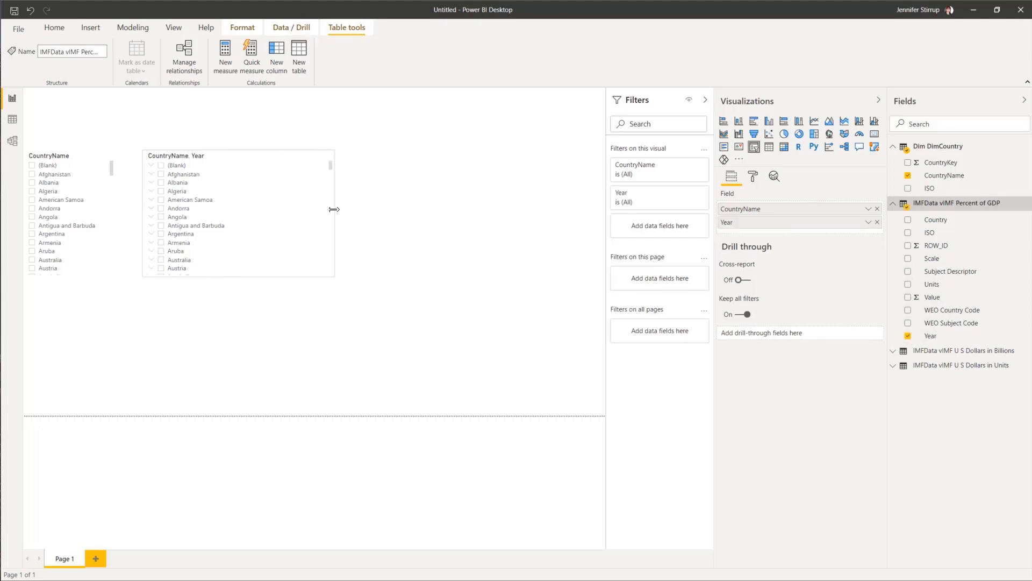
left_click(769, 153)
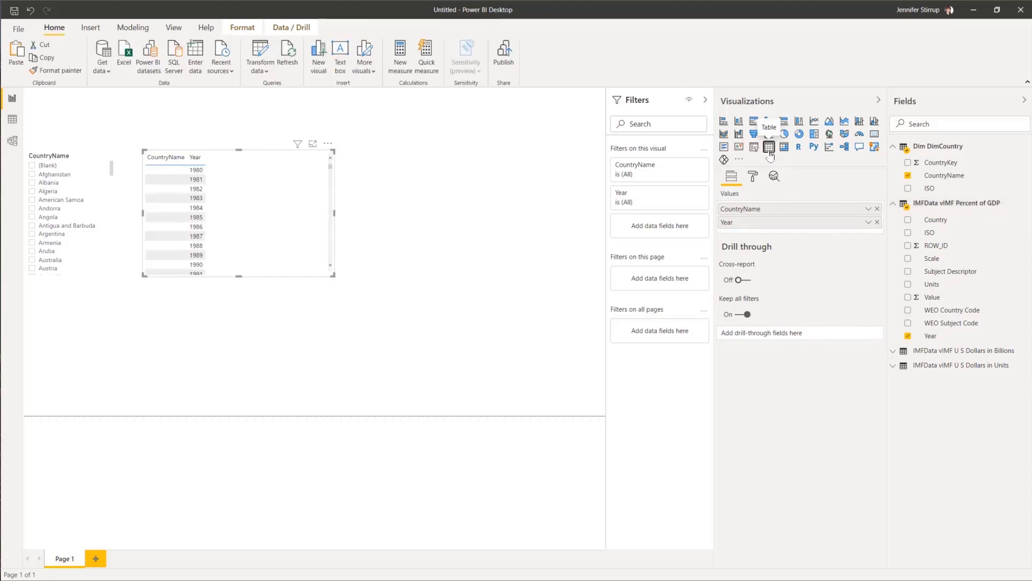
left_click(908, 297)
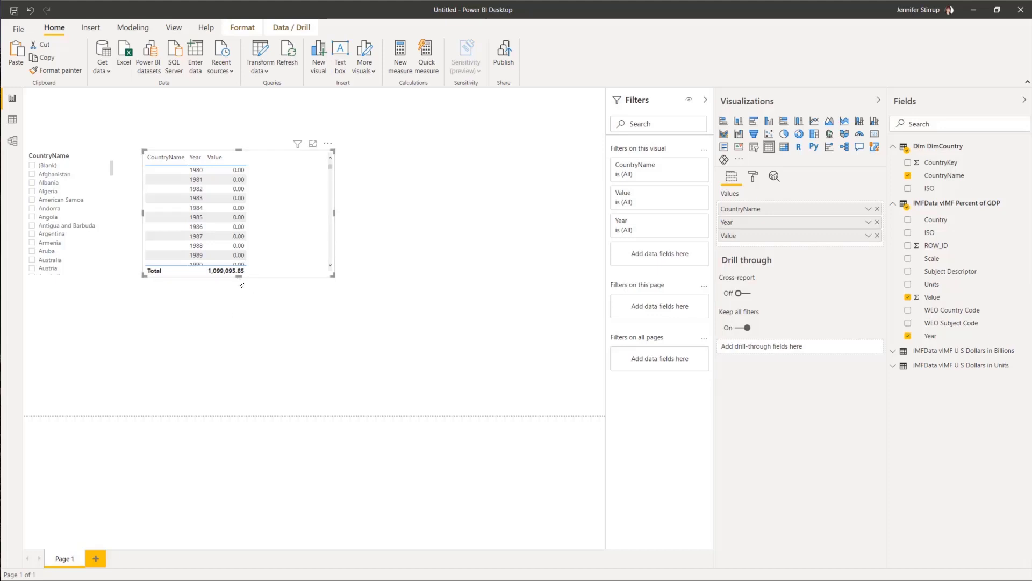
Step: Enlarge the CountryName, Year and Value table and widen its CountryName and Year columns
left_click_drag(239, 276, 239, 392)
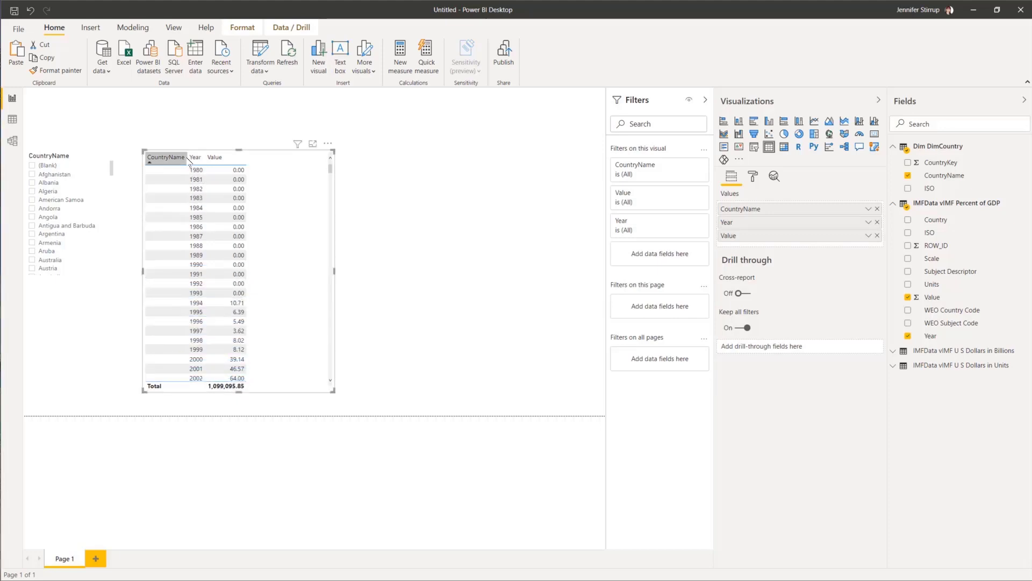
left_click_drag(187, 160, 312, 159)
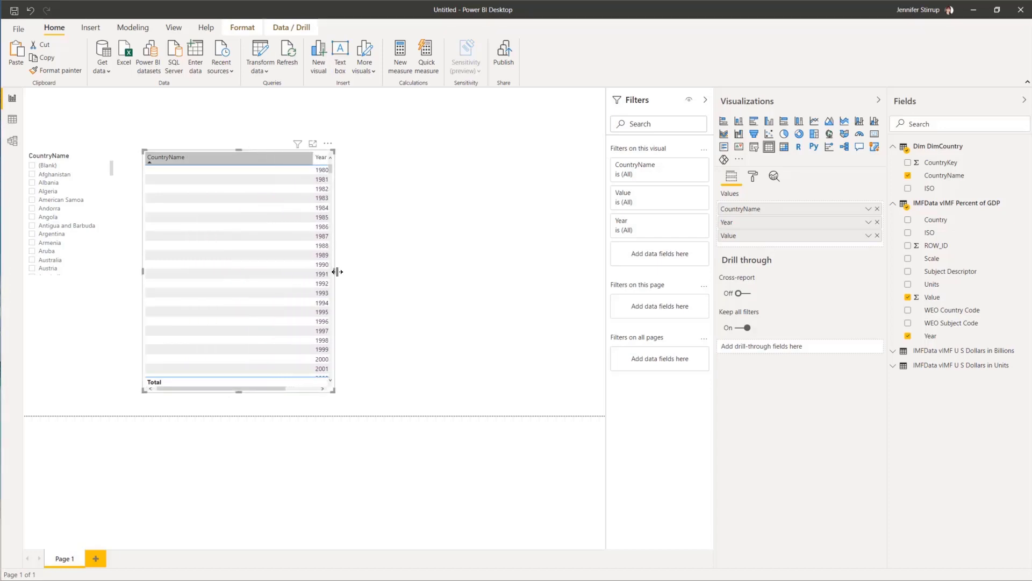
left_click_drag(334, 270, 578, 269)
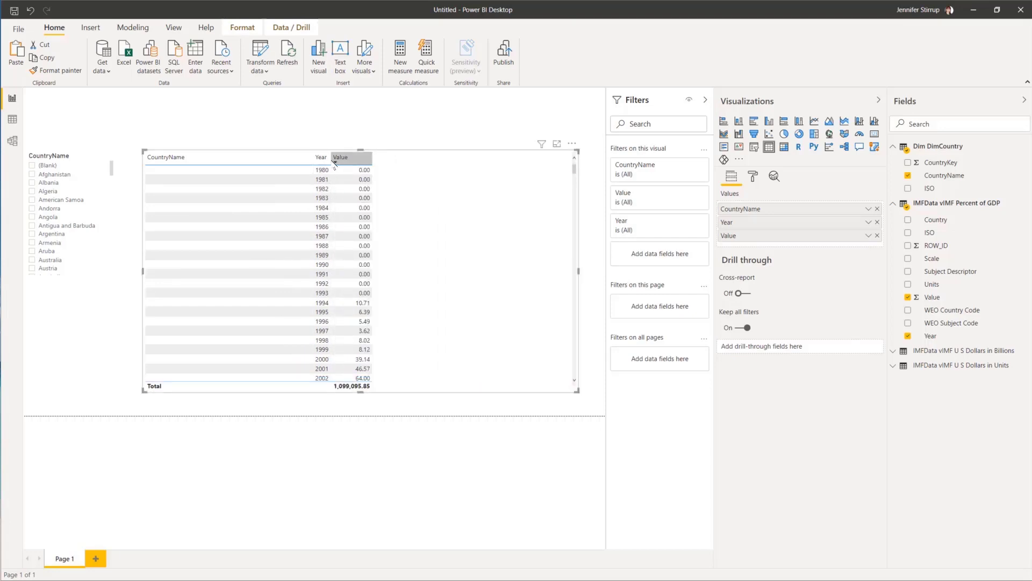
left_click_drag(330, 157, 556, 164)
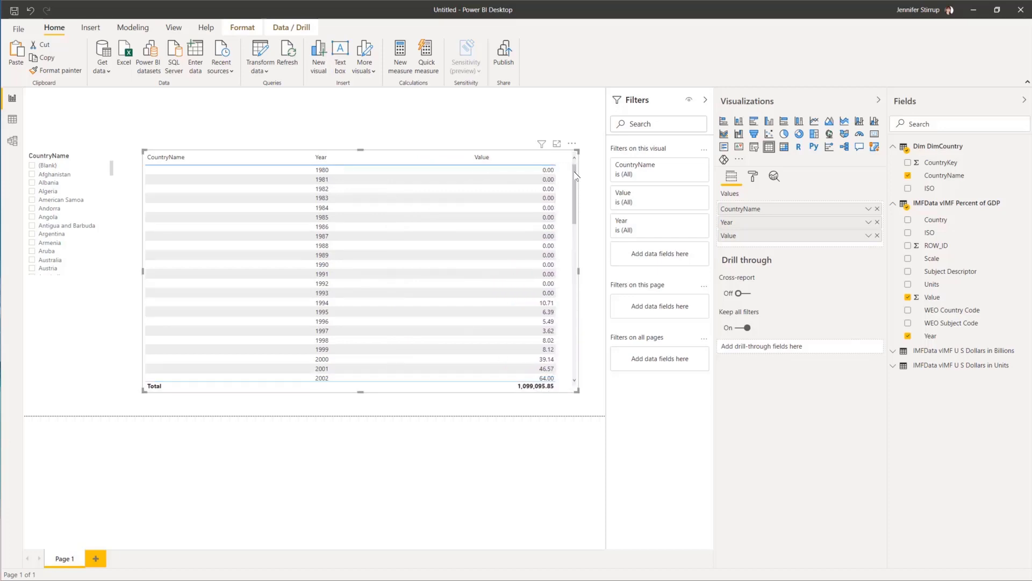
scroll(575, 209, "down", 3)
scroll(581, 215, "down", 10)
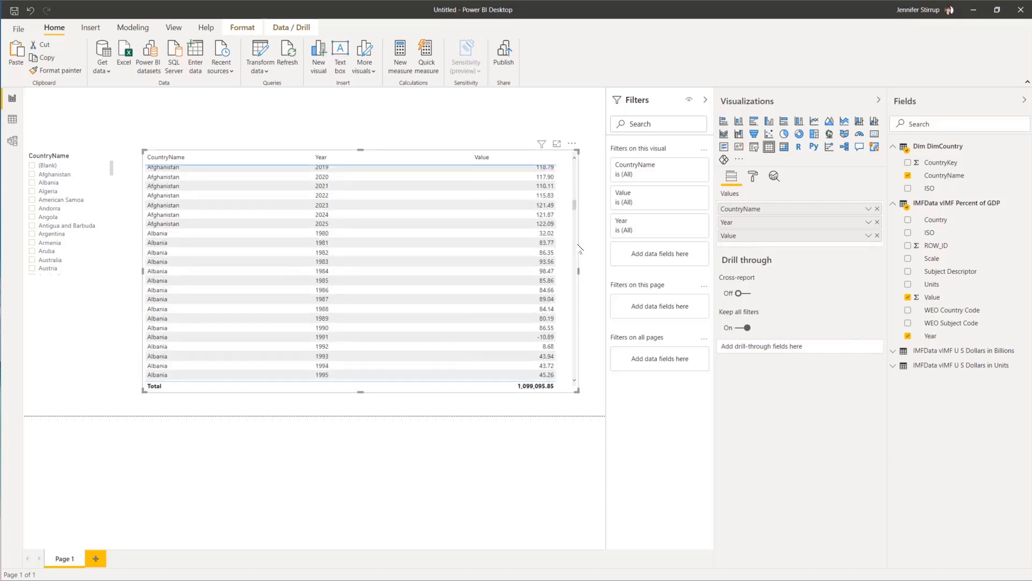
scroll(577, 229, "up", 2)
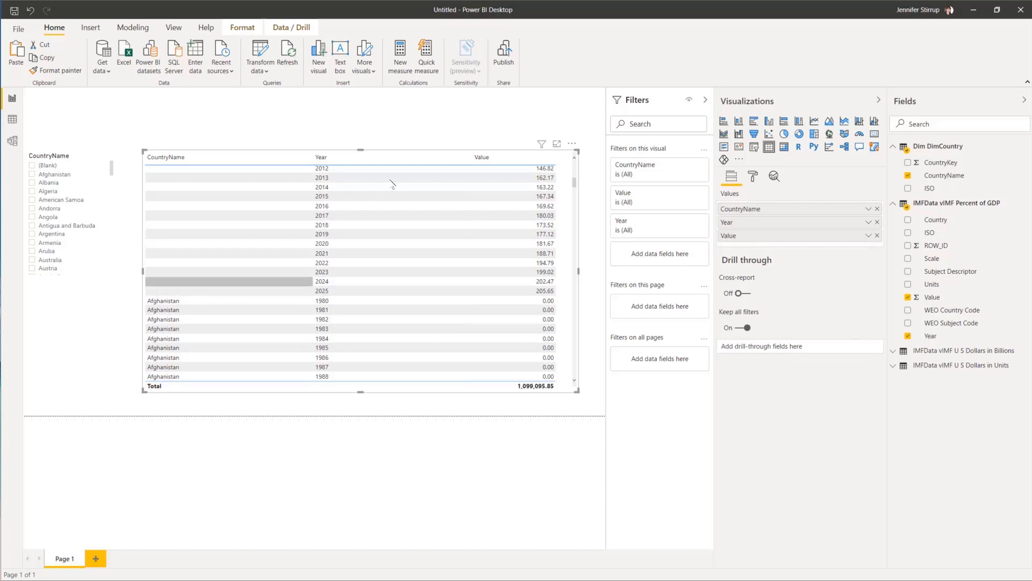
Step: Exclude (Blank) from the table's CountryName filter, then test the slicer by toggling Afghanistan
left_click(689, 167)
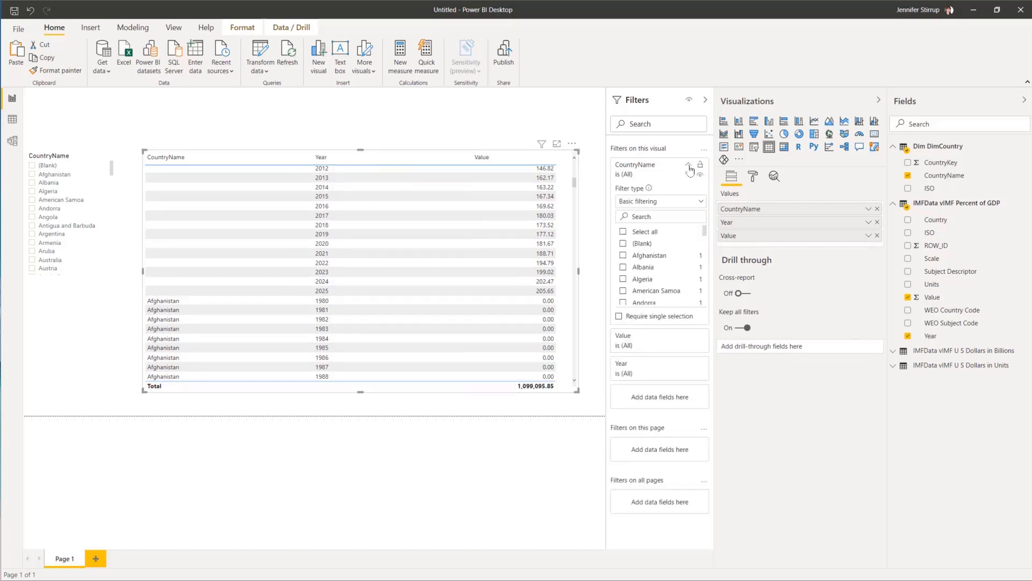
left_click(623, 244)
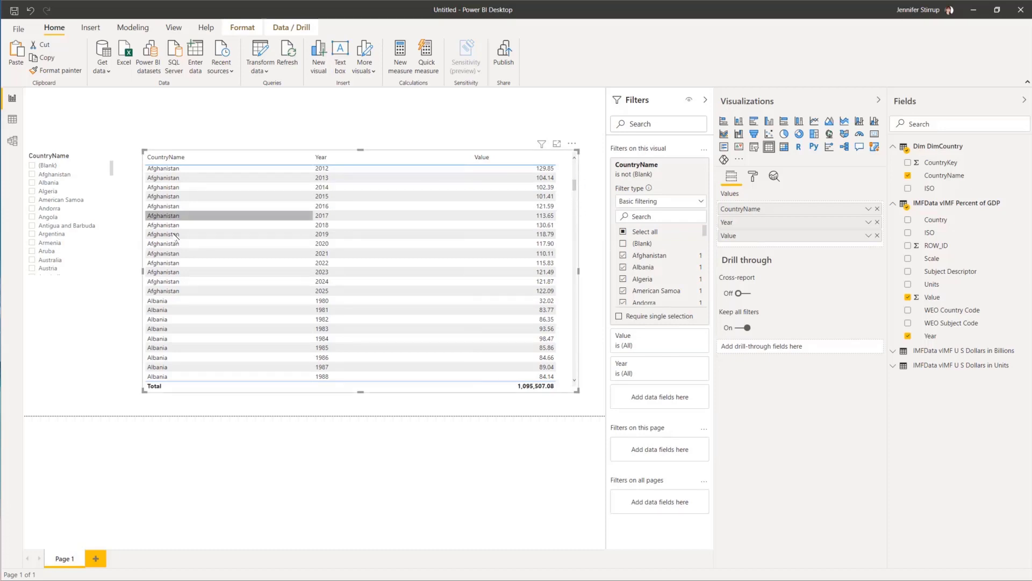
left_click(63, 160)
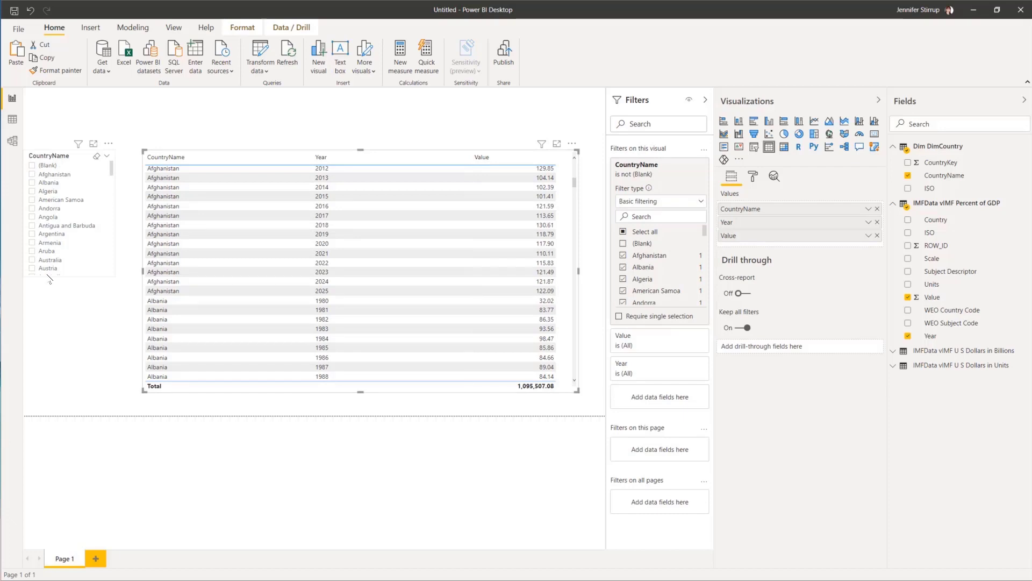
left_click(31, 299)
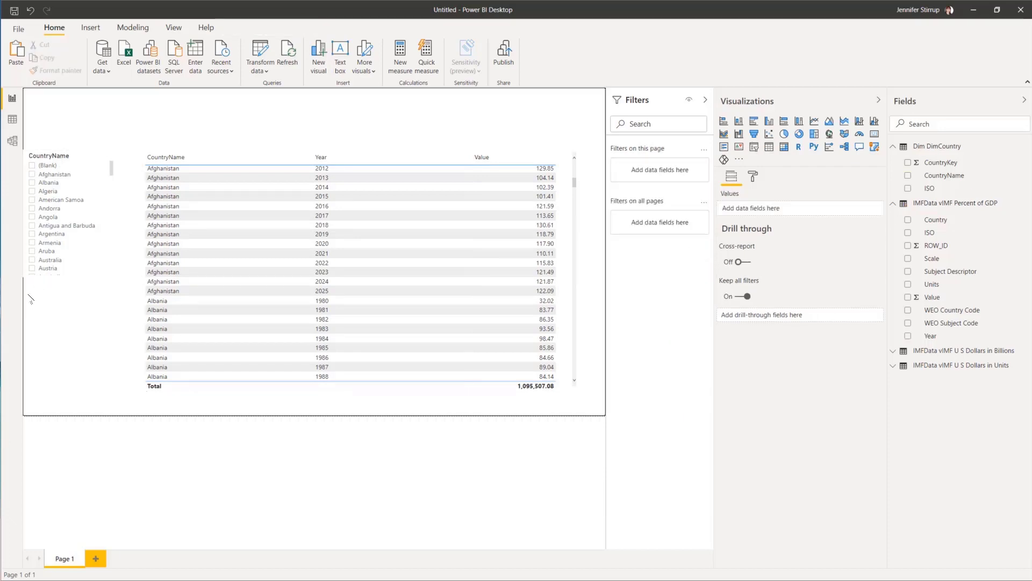
left_click(32, 175)
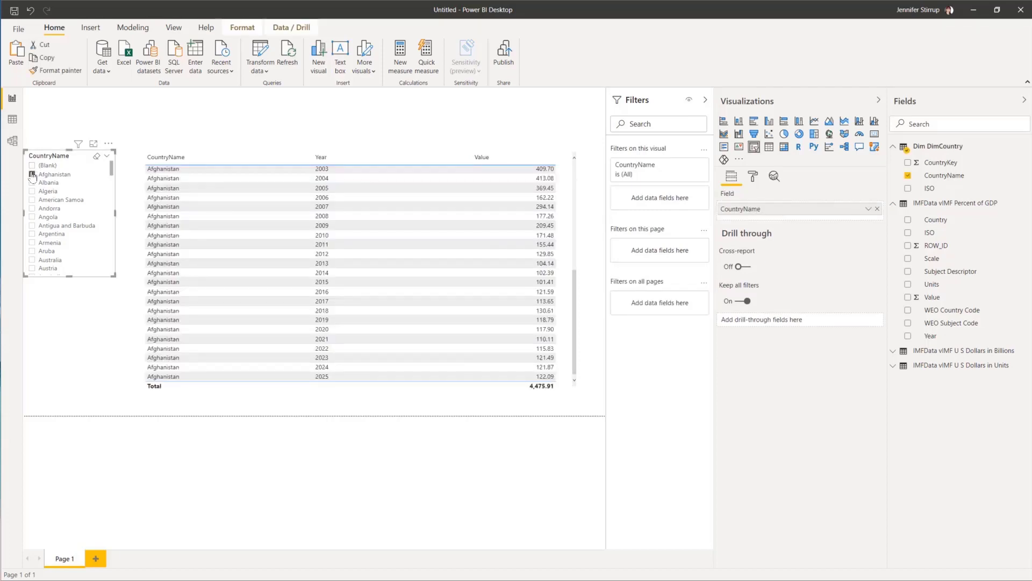
left_click(32, 175)
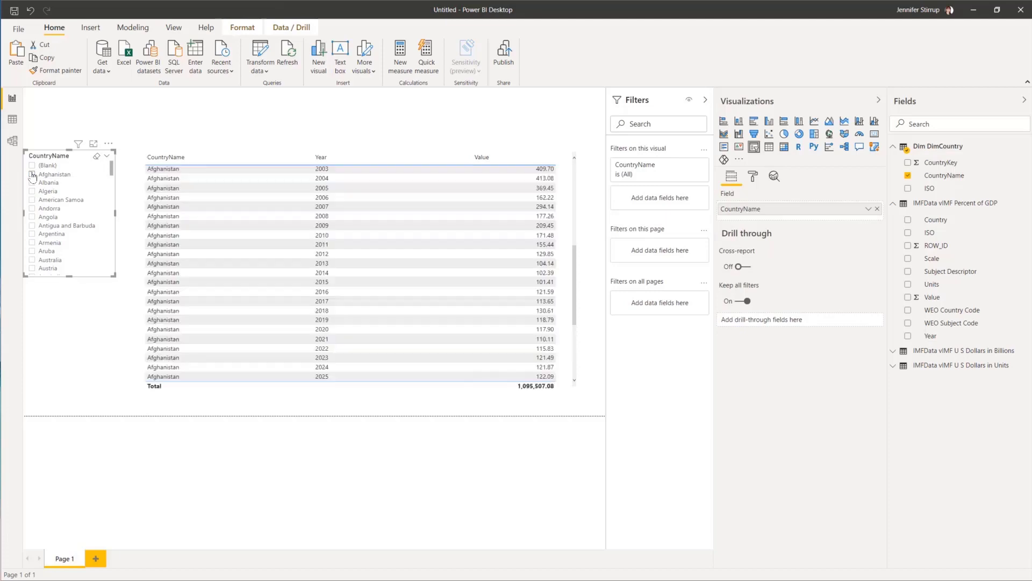
Step: Create a Year slicer from the Percent of GDP fields and place it under the CountryName slicer
left_click(33, 293)
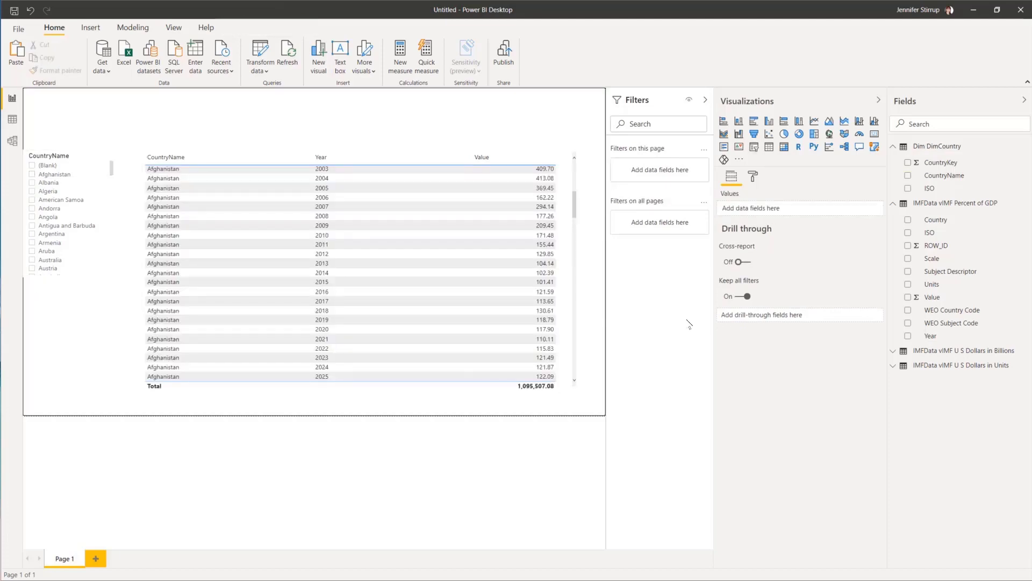
left_click(911, 339)
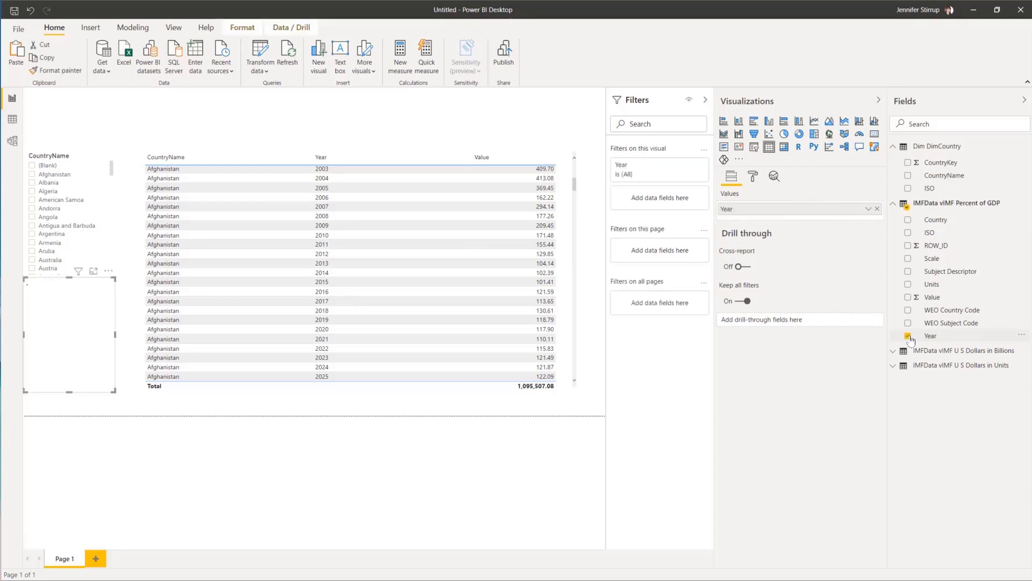
left_click(755, 148)
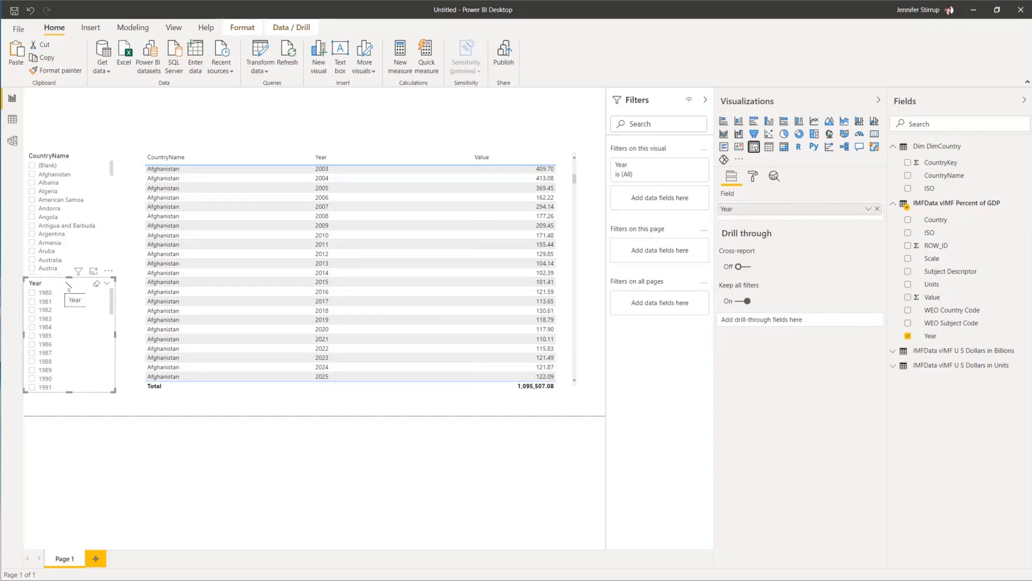
left_click_drag(68, 288, 69, 300)
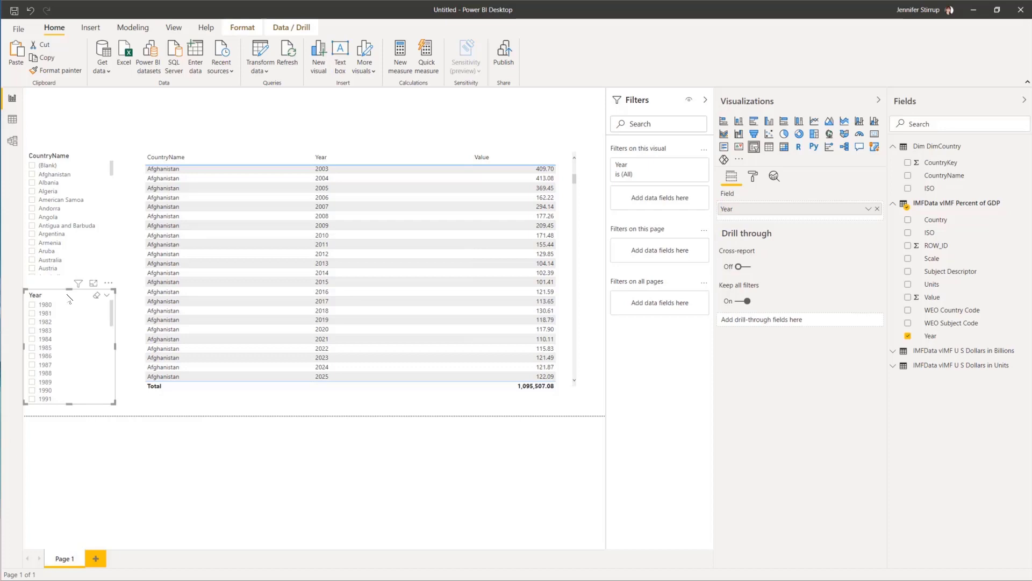
Step: On the Year slicer, turn off Multi-select with CTRL and turn on Show "Select all"
left_click(754, 178)
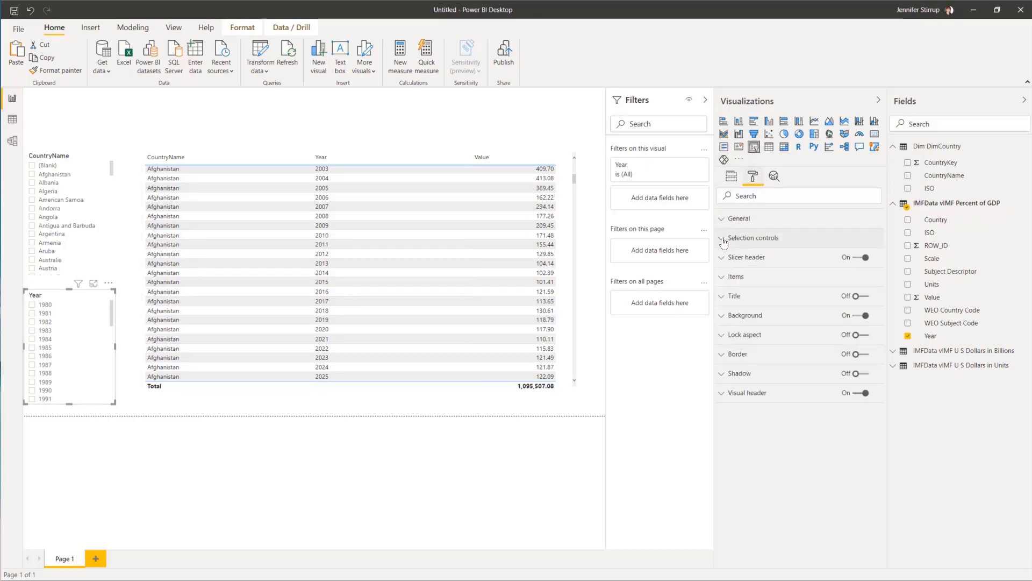
left_click(724, 242)
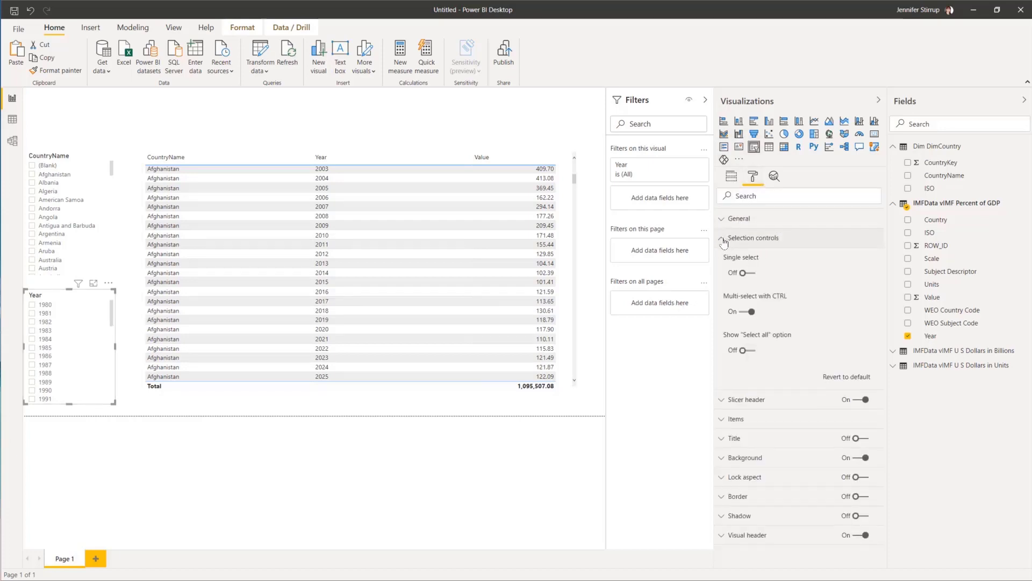
left_click(748, 312)
left_click(753, 351)
Step: Apply the same settings to the CountryName slicer: no CTRL multi-select, with "Select all" shown
left_click(73, 158)
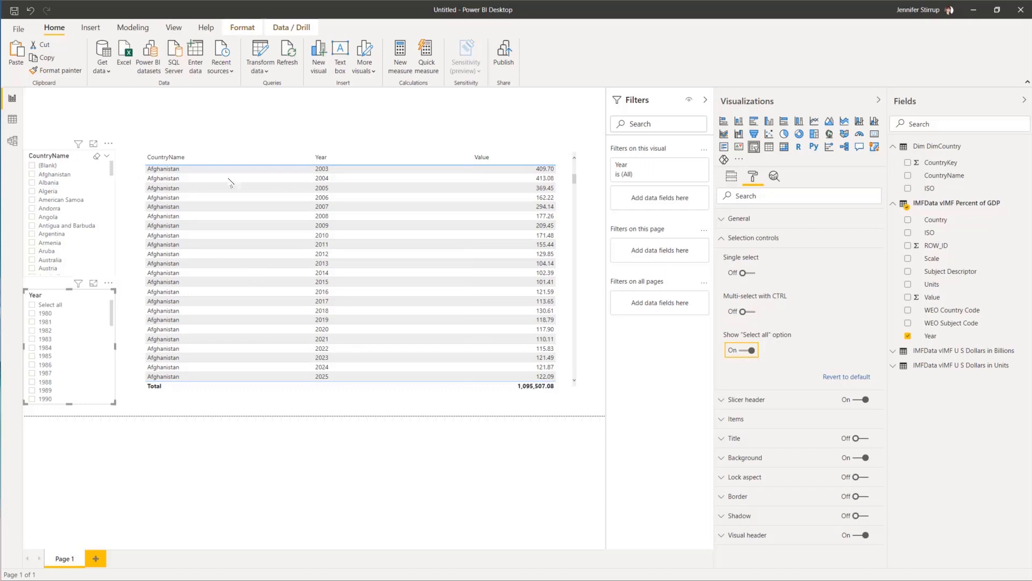
left_click(747, 312)
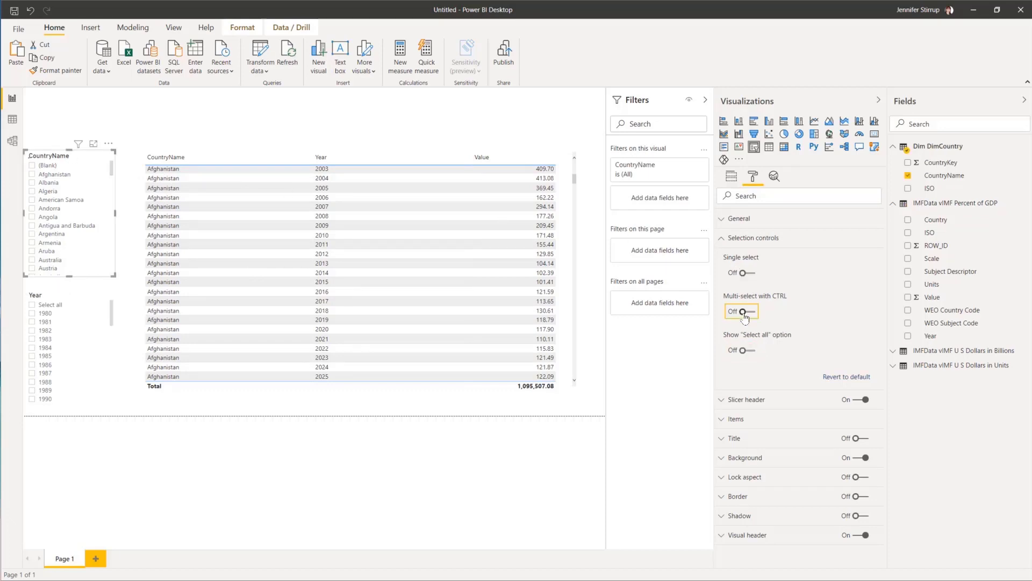
left_click(744, 350)
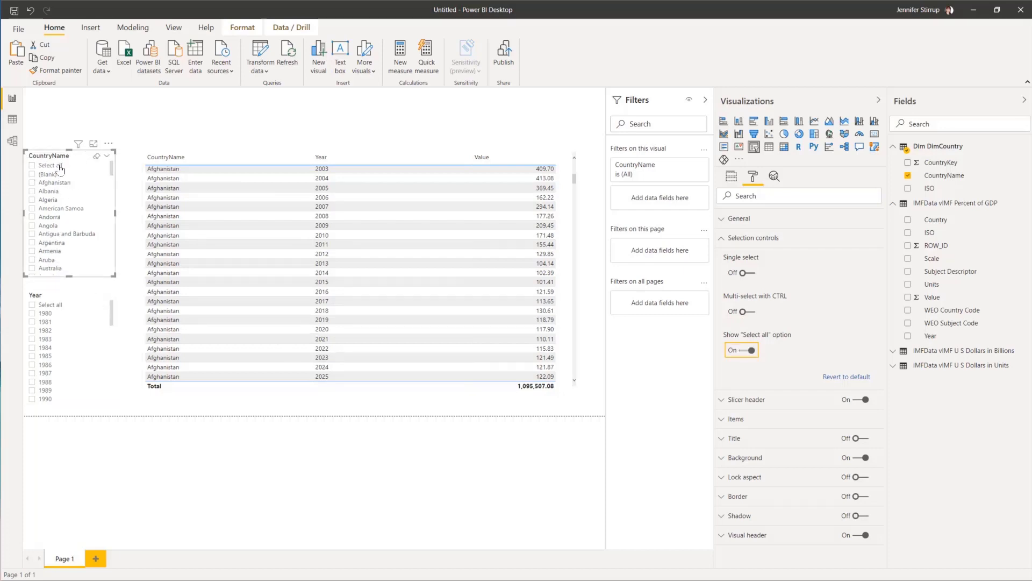
left_click(75, 159)
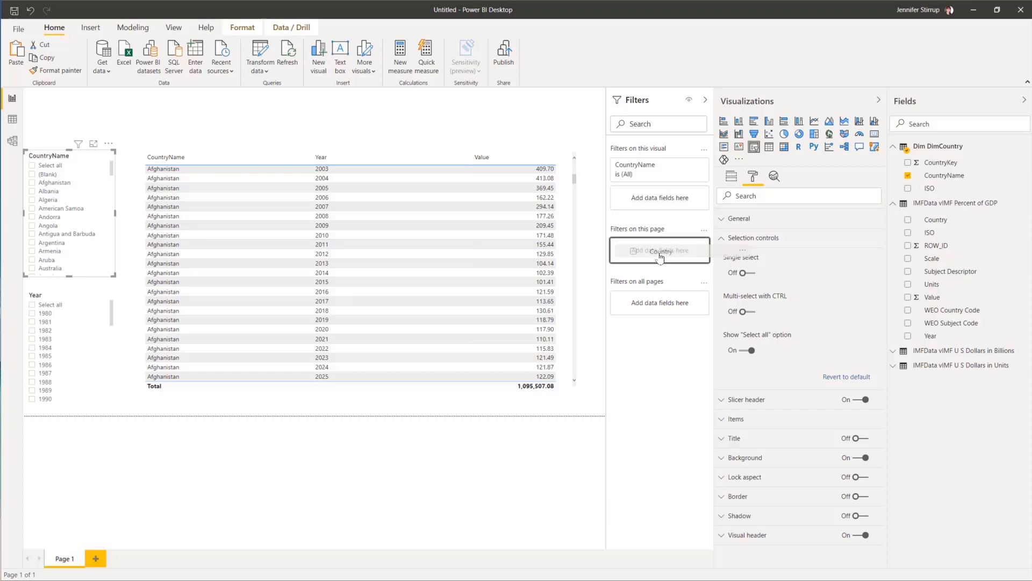
Step: Add Country to the Filters on this page well as a page-level filter
left_click_drag(661, 258, 661, 258)
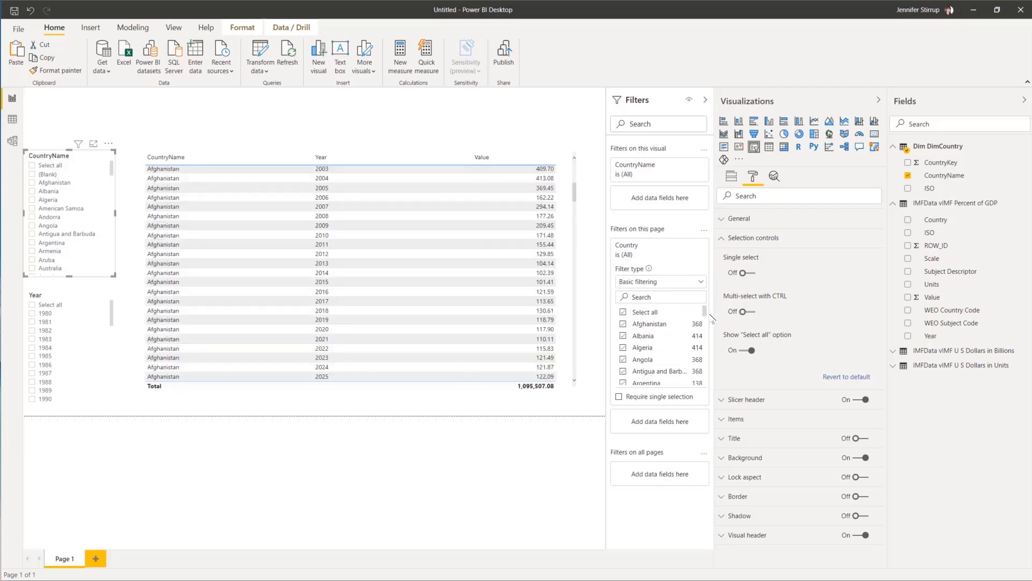
Step: Collapse the page-level Country filter and untick (Blank) in the table's CountryName filter
left_click_drag(705, 311, 702, 391)
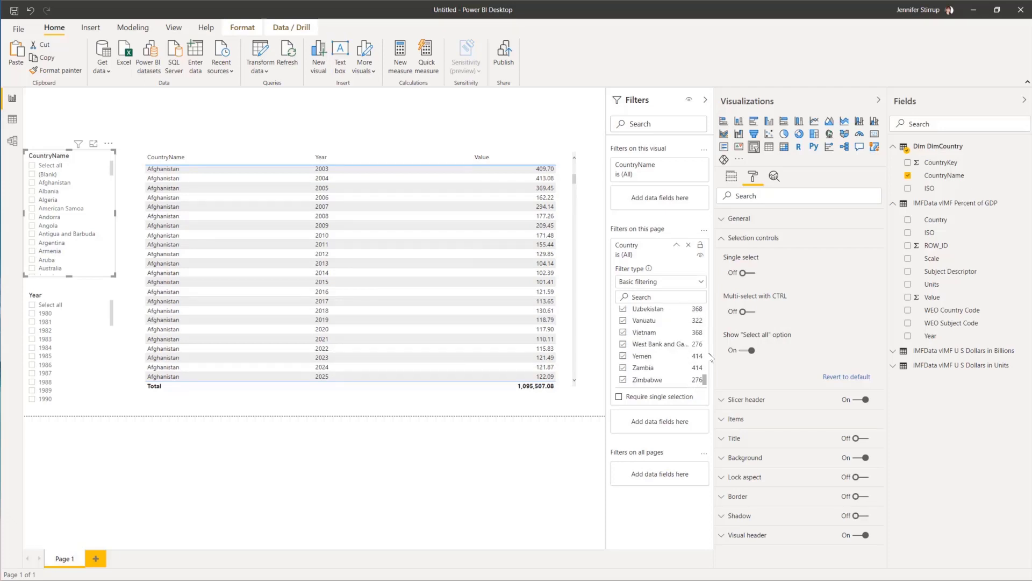
left_click(677, 245)
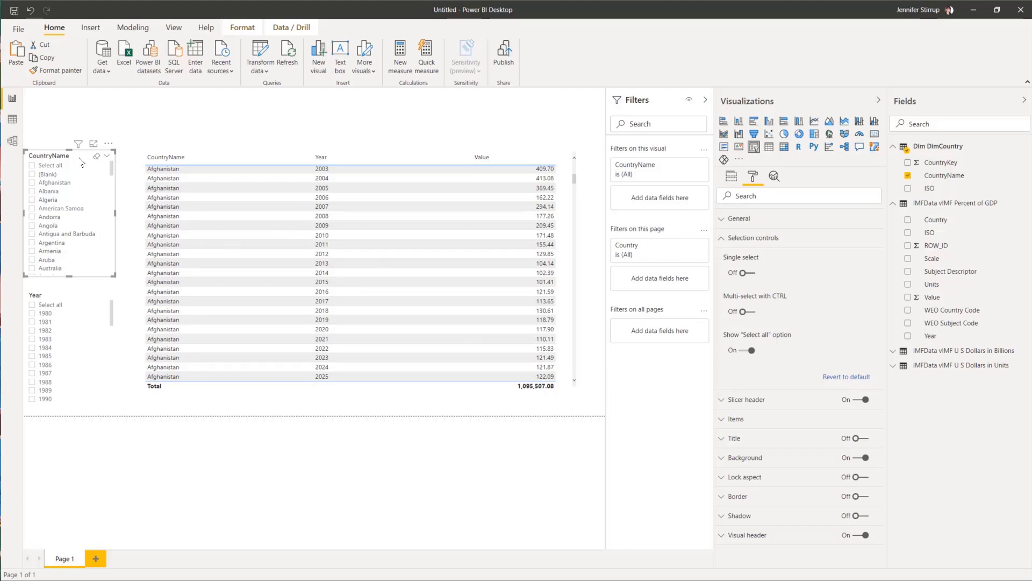
left_click(687, 166)
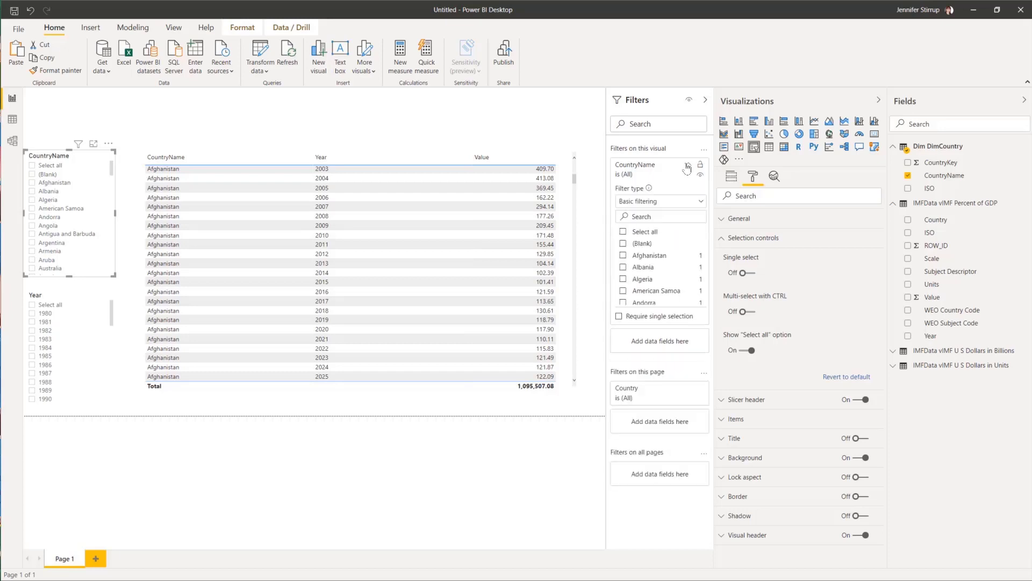
left_click(623, 245)
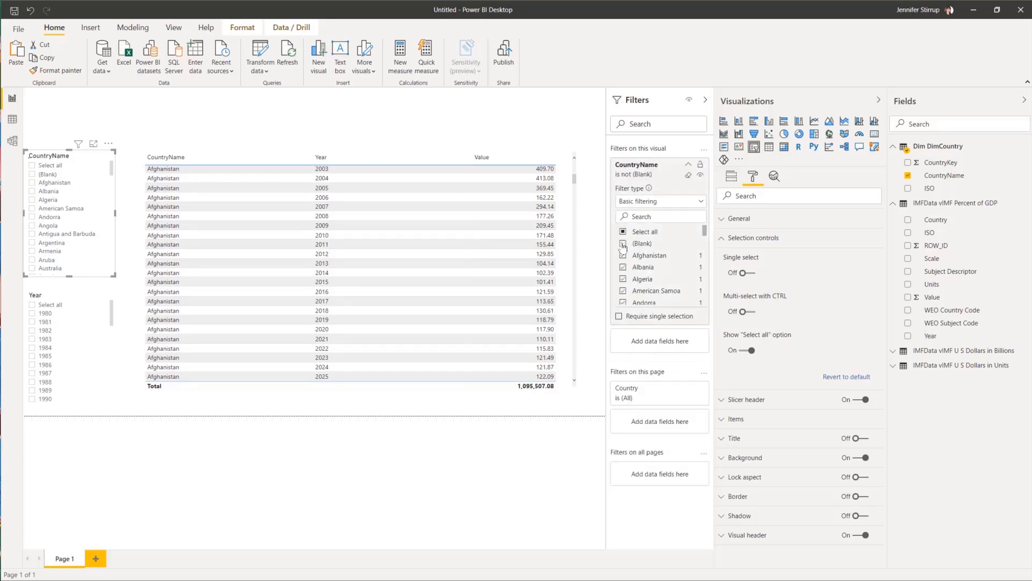
left_click(688, 165)
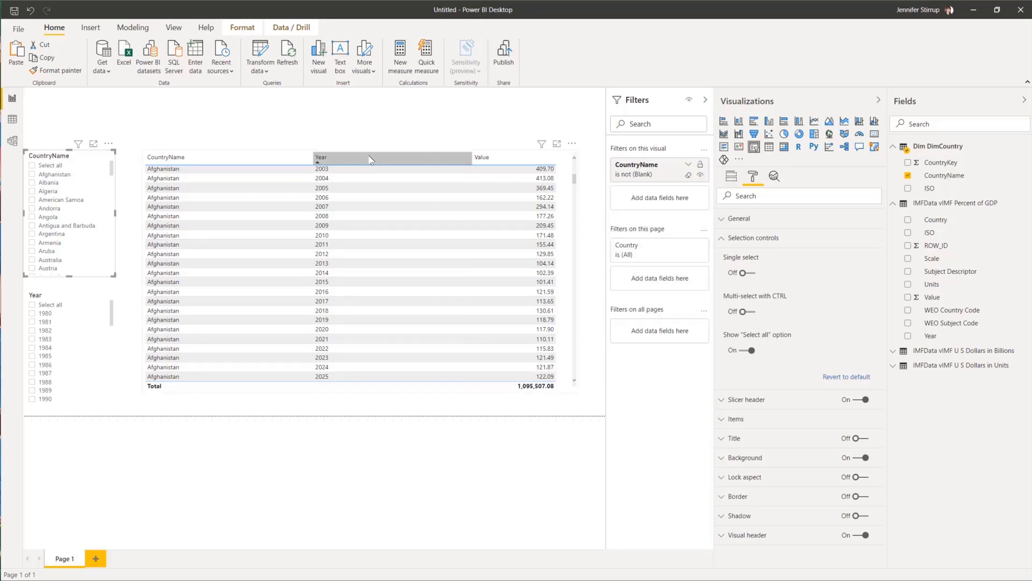
Step: Test the slicers with Albania and years 1982–1983, then choose Select all in both
left_click(34, 186)
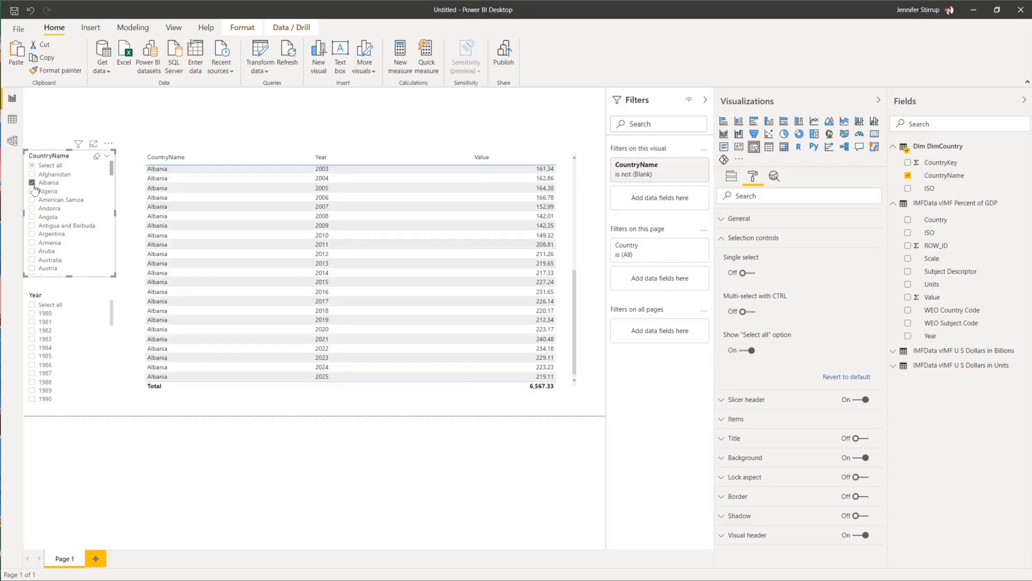
left_click(31, 332)
left_click(31, 339)
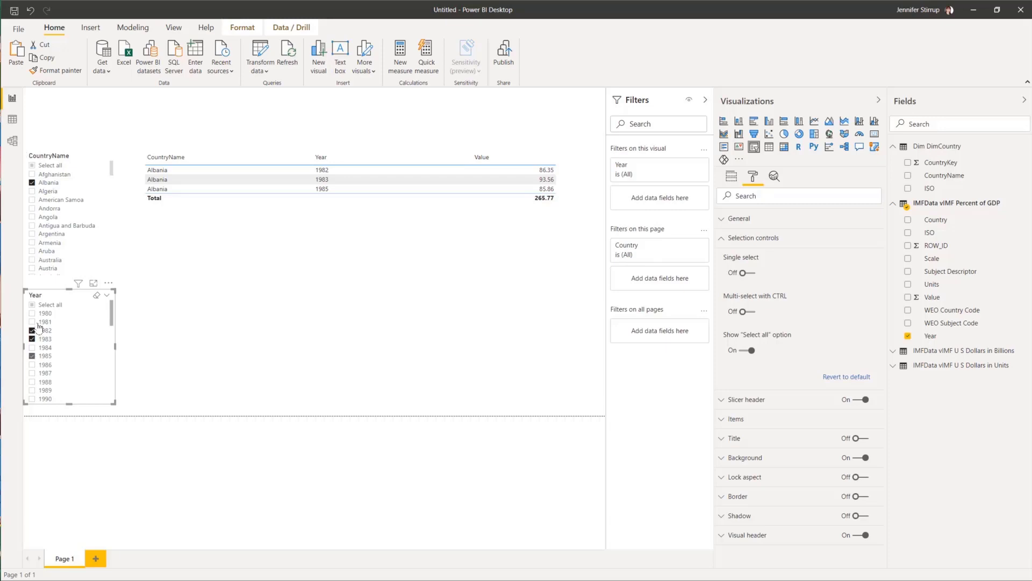
left_click(31, 305)
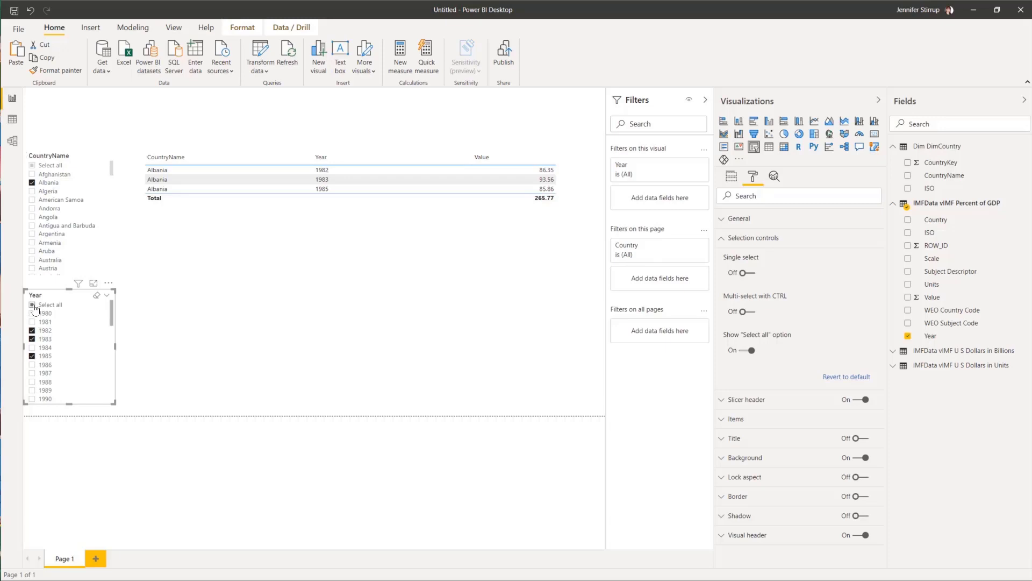
left_click(32, 165)
left_click(151, 111)
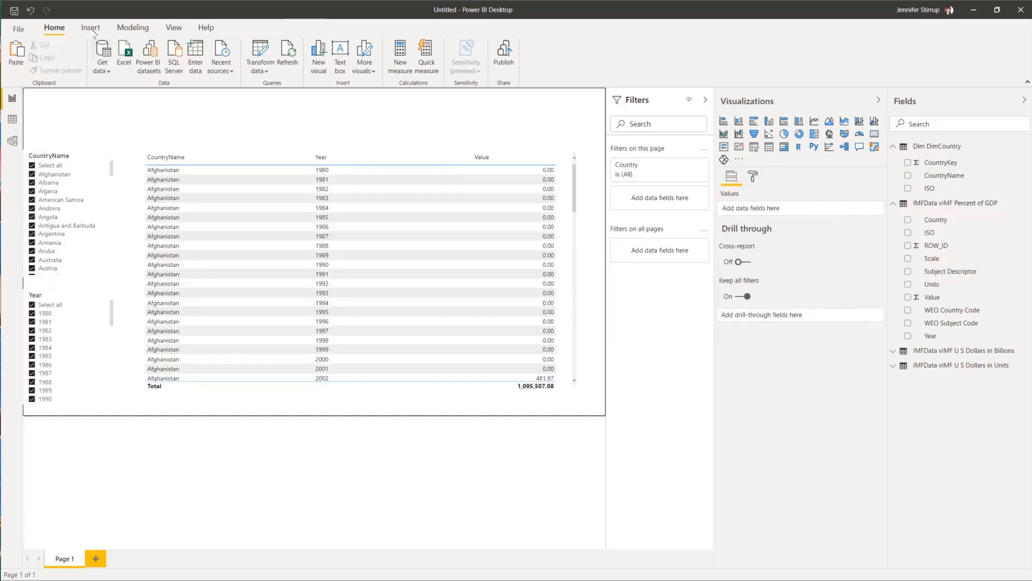
Step: Insert a 24-pt text box reading 'Percent GDP Percentage Detail Table'
left_click(92, 27)
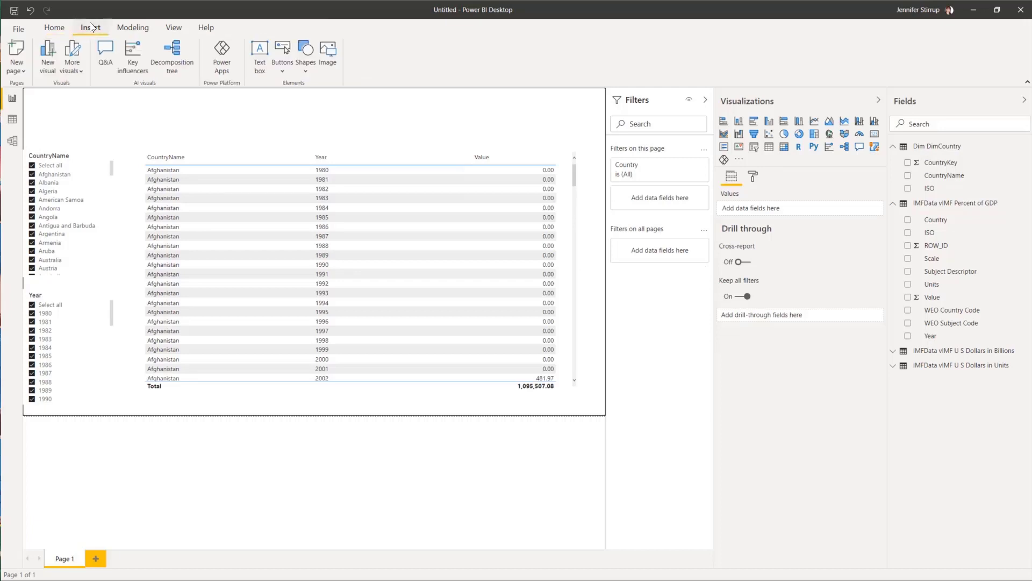
left_click(269, 62)
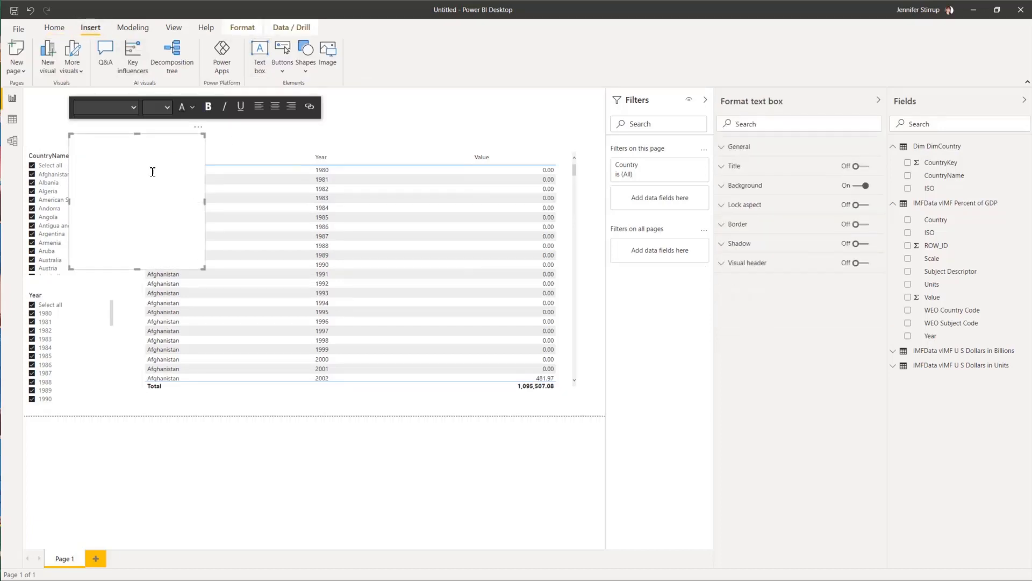
left_click(167, 107)
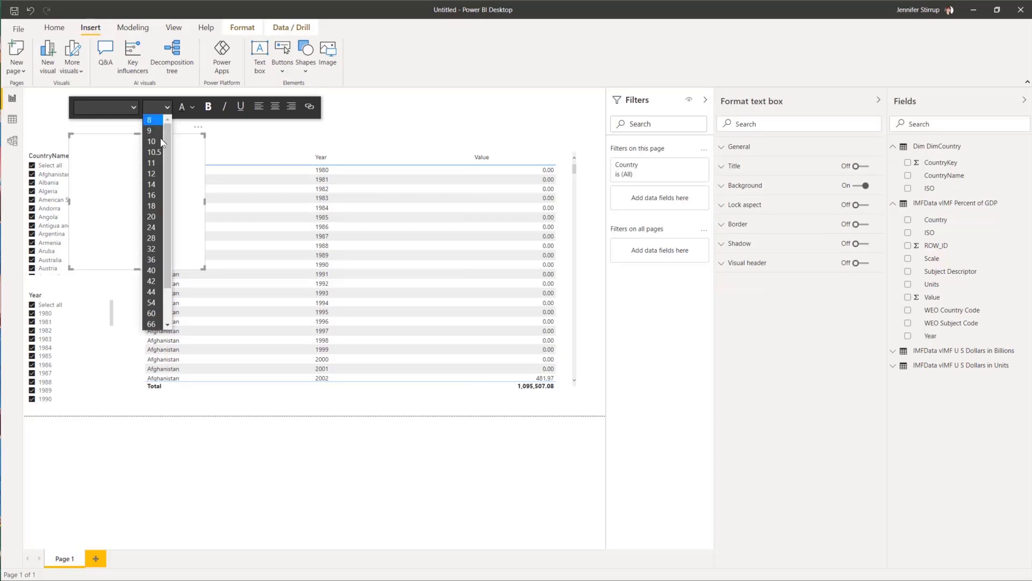
left_click(152, 227)
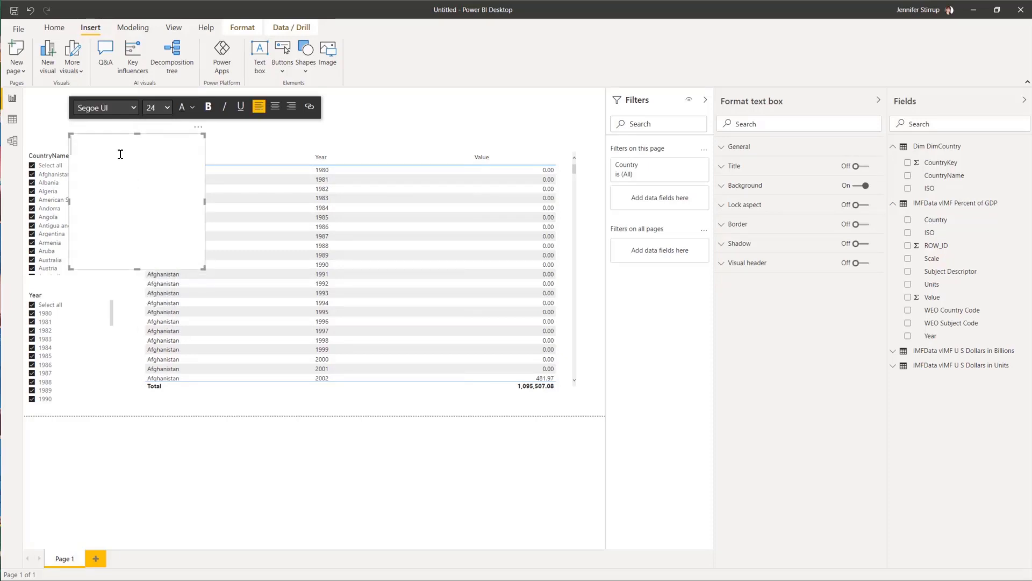
type("Pe")
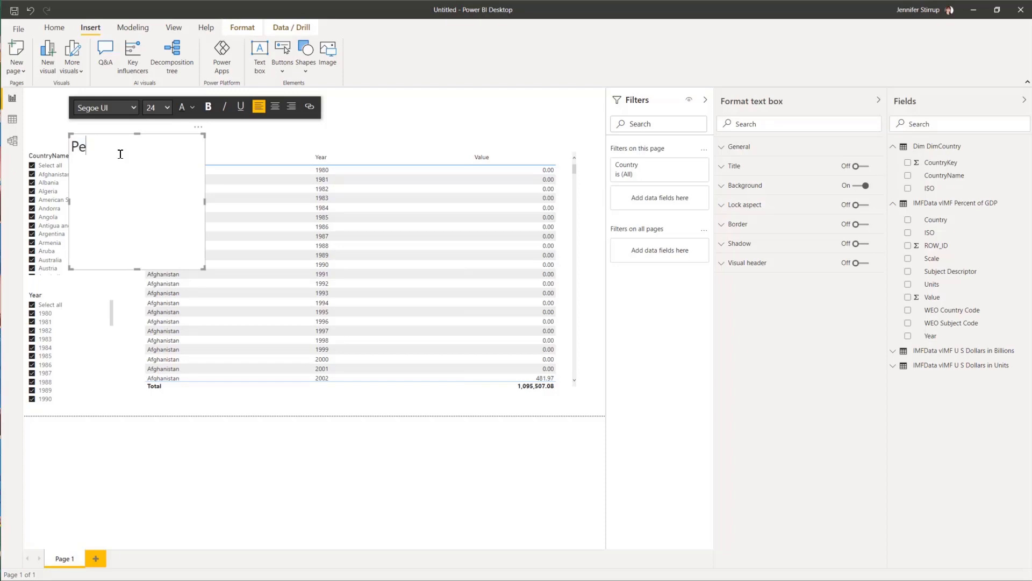
type("rcent GDP Percentage Detail T")
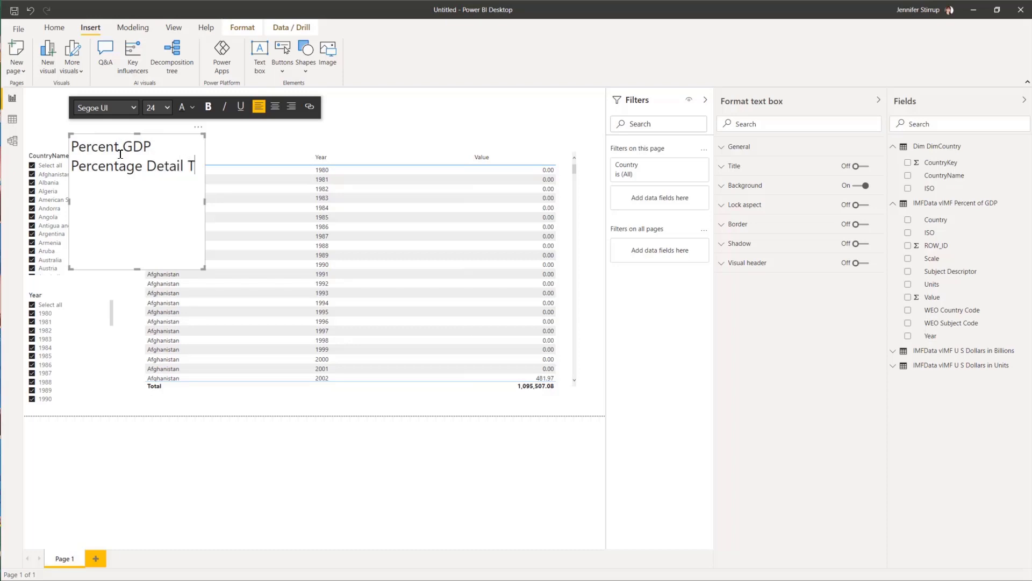
type("able")
Step: Move the title box to the top-left and resize it to fit the title on one line
left_click_drag(117, 136, 76, 96)
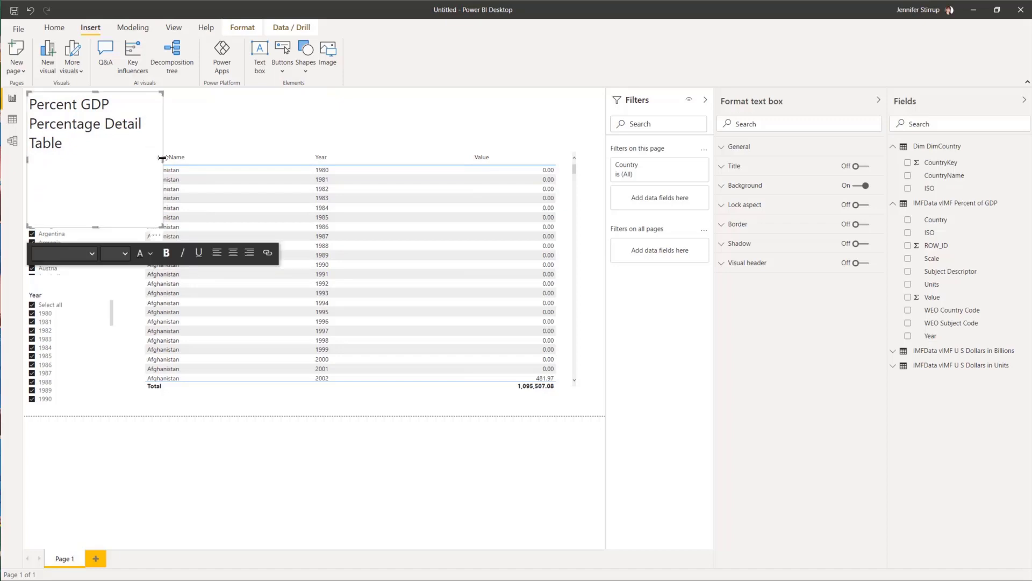
left_click_drag(163, 158, 581, 160)
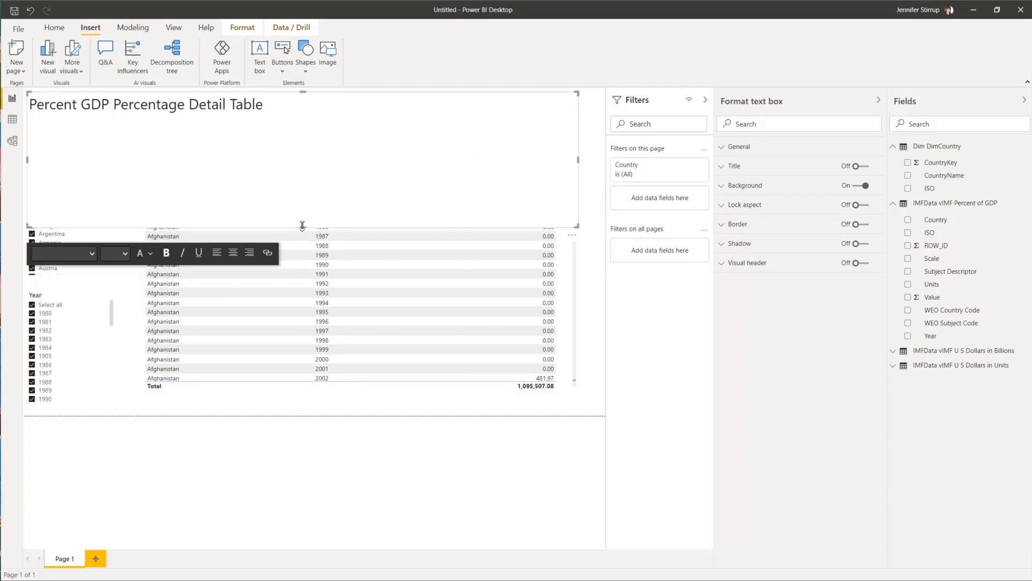
left_click_drag(303, 226, 300, 147)
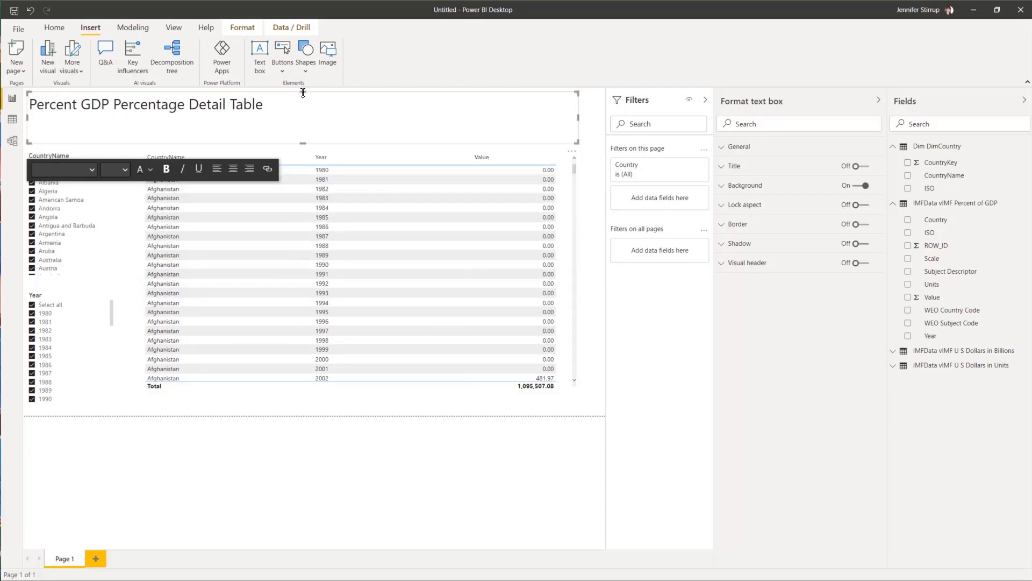
left_click_drag(302, 92, 303, 111)
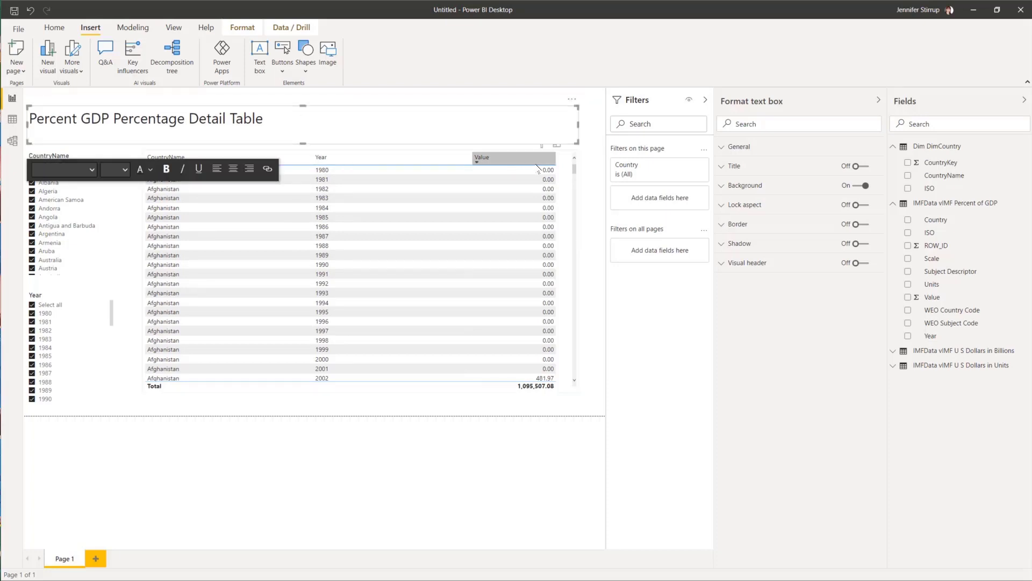
Step: Switch off Totals in the detail table's Total formatting so the Total row disappears
left_click(562, 167)
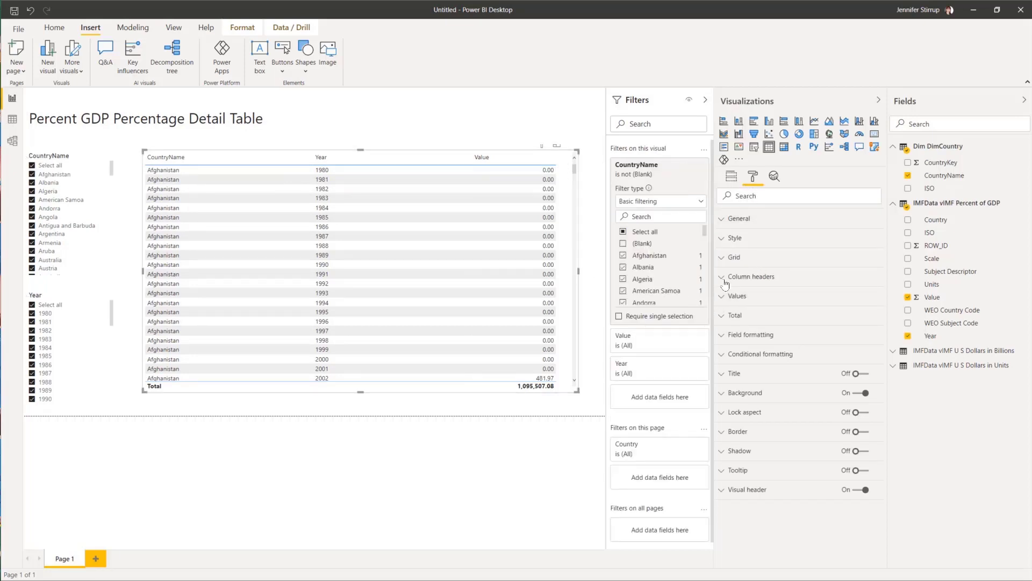
left_click(721, 317)
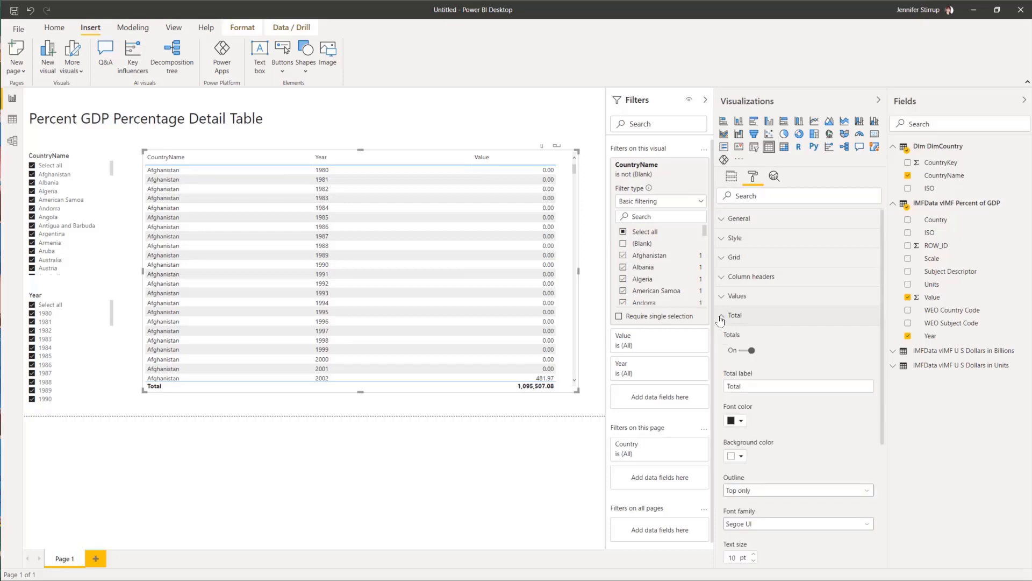
left_click(741, 354)
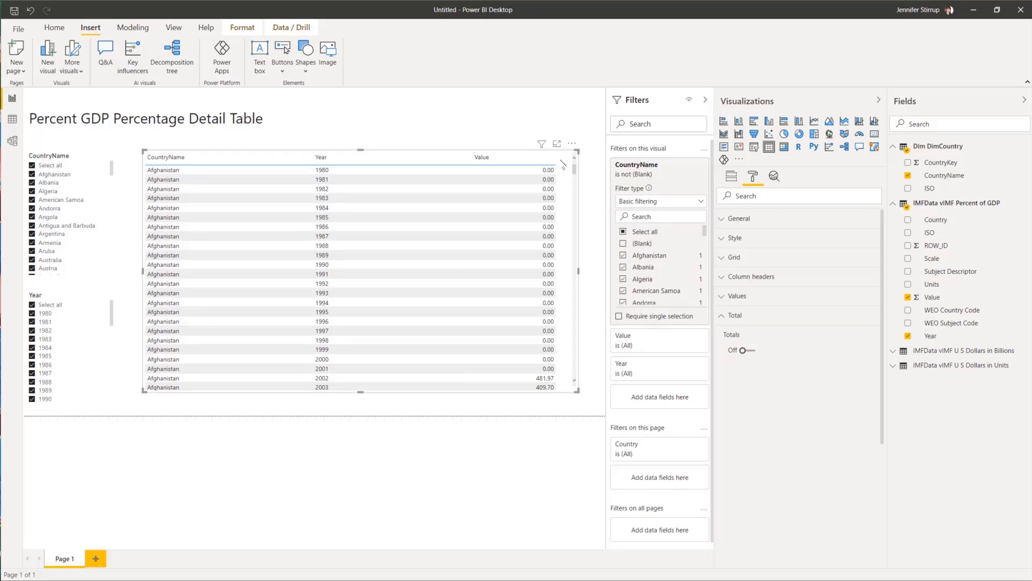
left_click(164, 550)
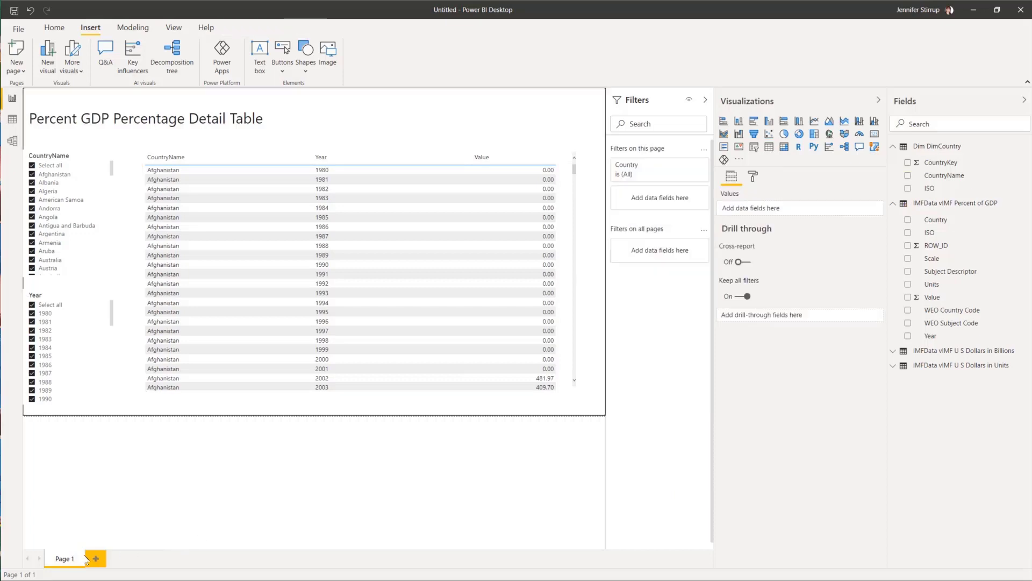
Step: Rename Page 1 to 'Percentage GDP Detail'
double_click(64, 559)
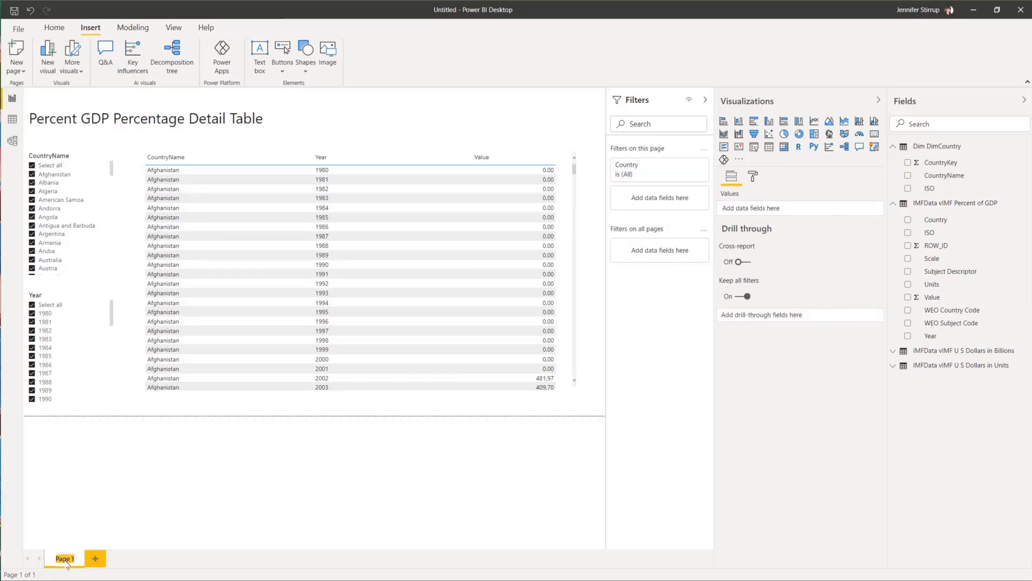
type("Percentage GDP Detail")
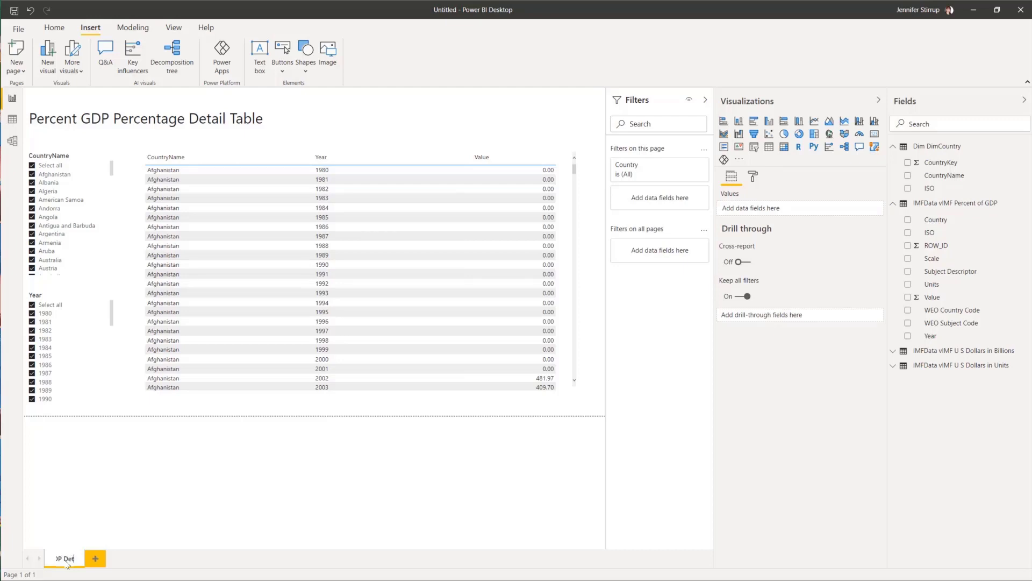
key("Return")
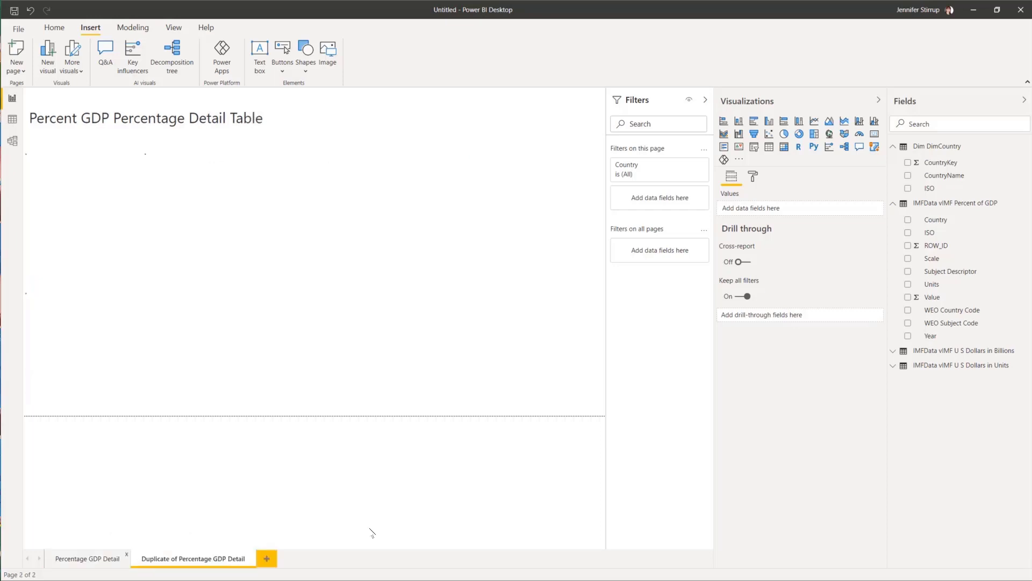
Step: Rename the duplicated page to '% GDP Percentage Over Time'
double_click(188, 559)
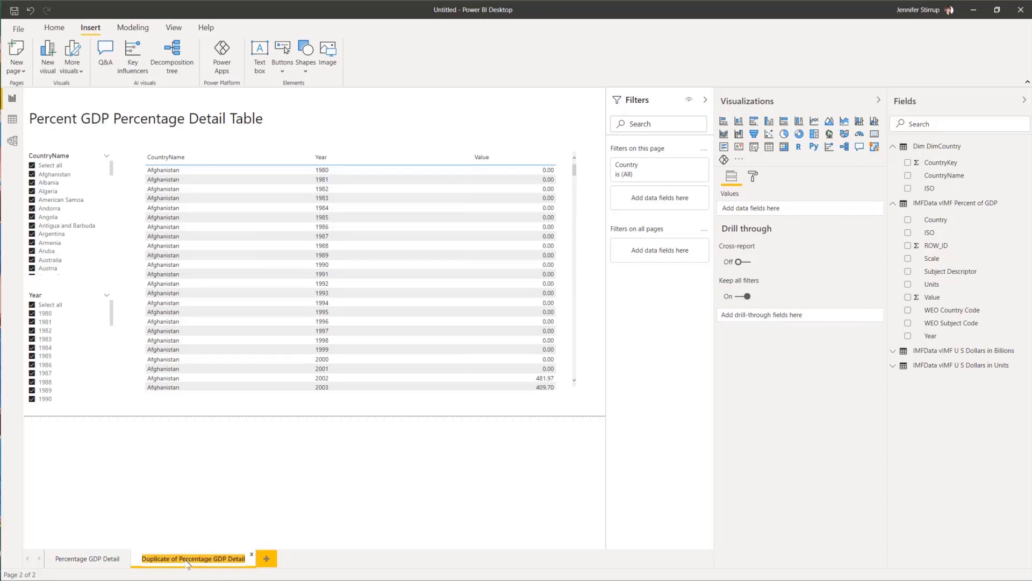
type("%")
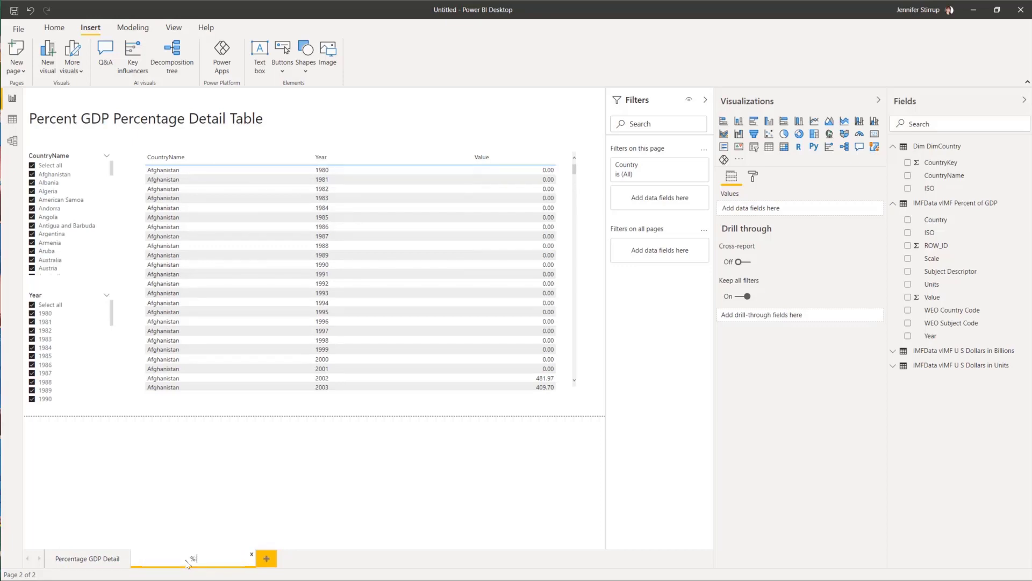
type(" GDP Perc")
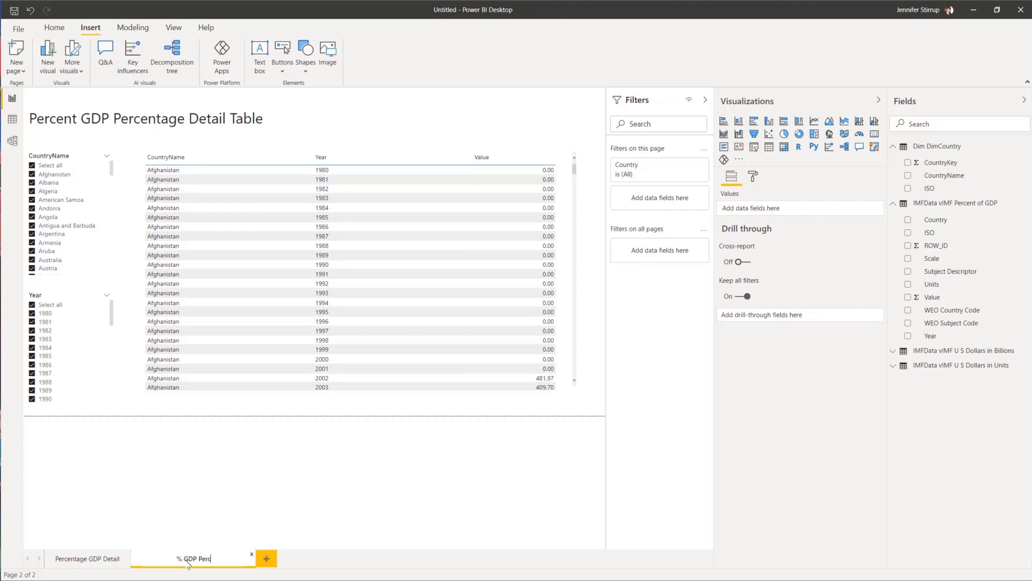
type("entage Over Time")
key("Return")
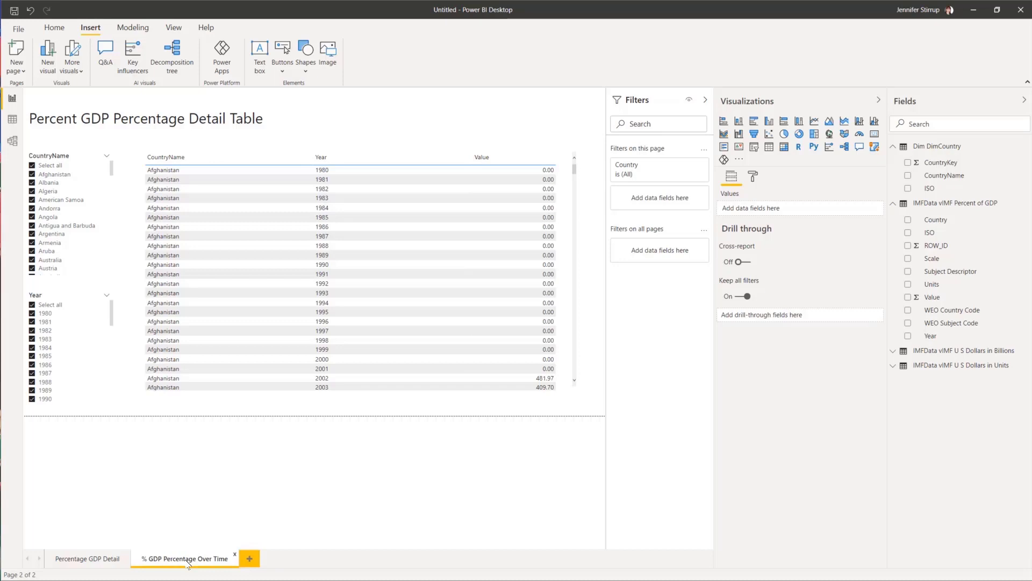
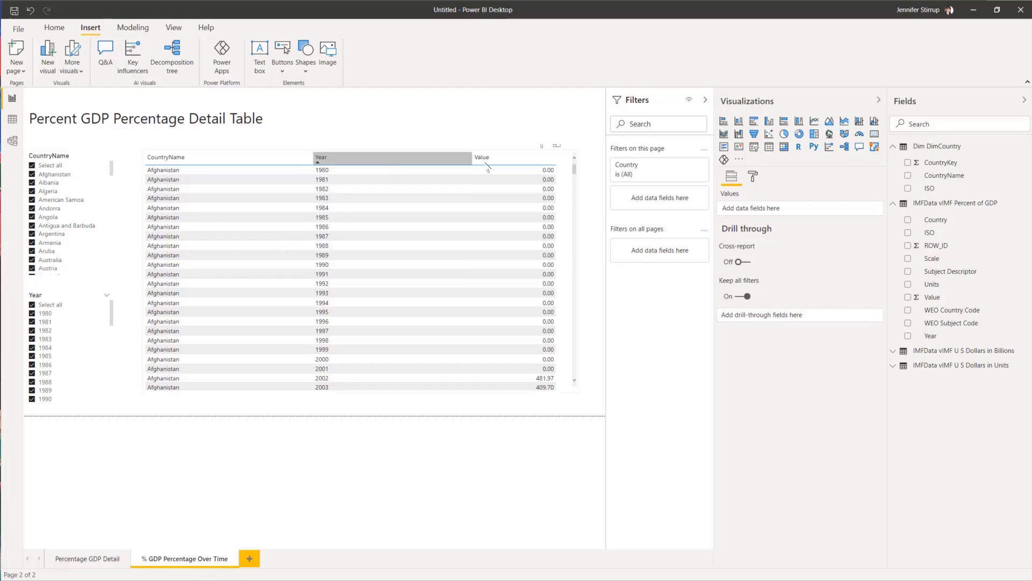
Step: Select the detail table and highlight the old 'Percent GDP Percentage Detail Table' title text
left_click(565, 156)
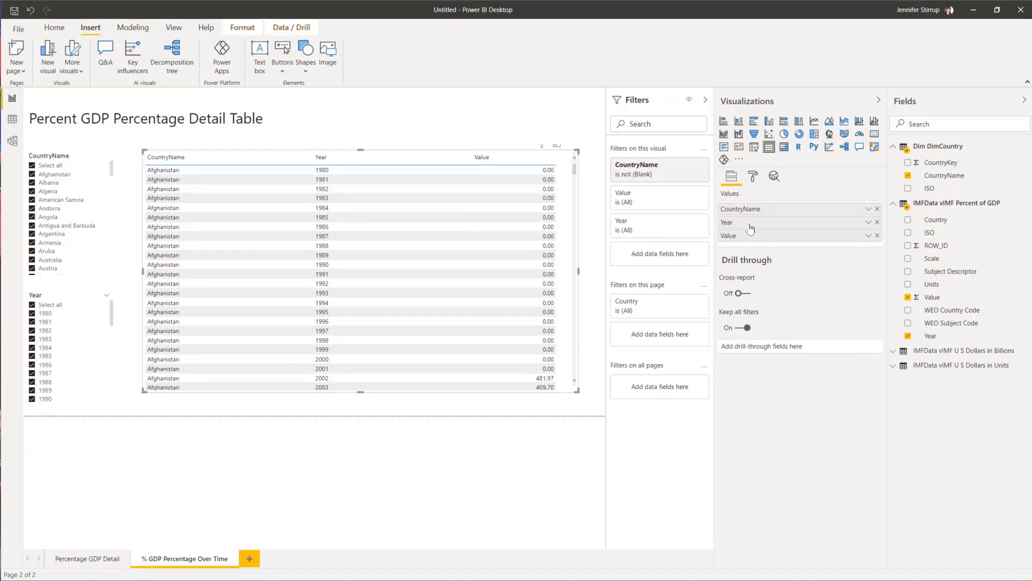
left_click_drag(751, 228, 751, 206)
left_click_drag(263, 119, 7, 120)
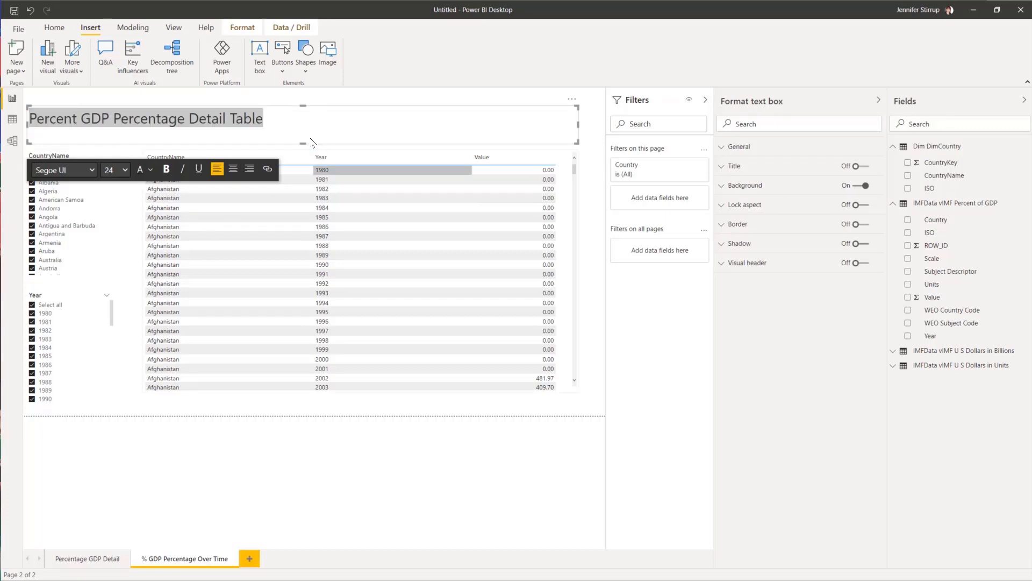
Step: Replace the page title with 'Top 10 % GDP'
left_click(296, 124)
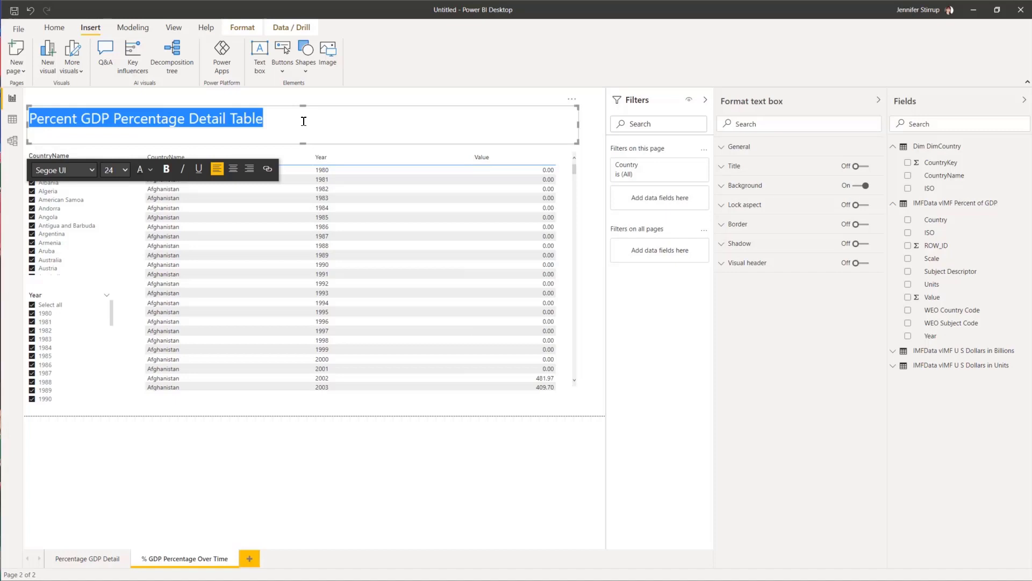
type("Top")
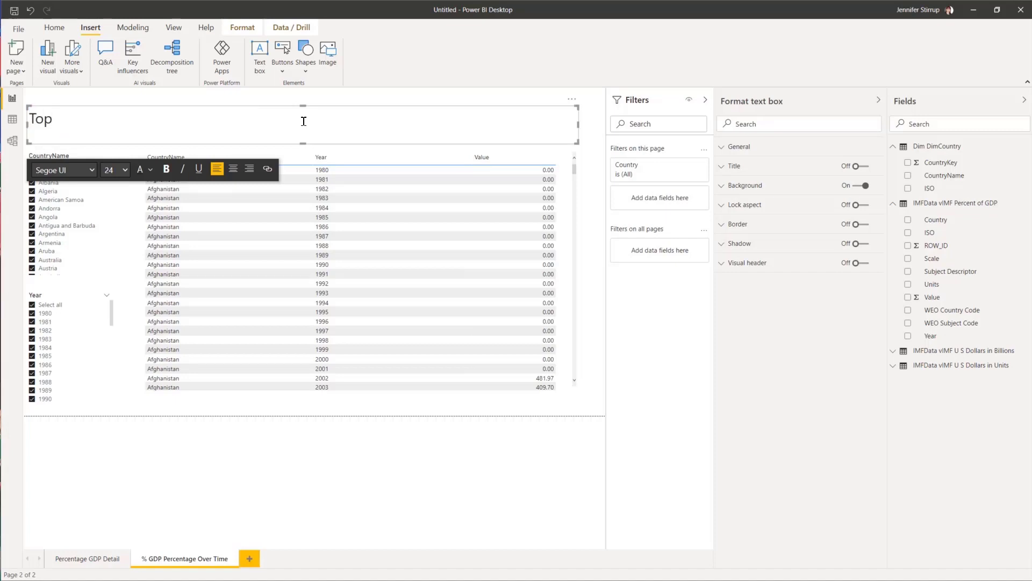
type(" 10 ")
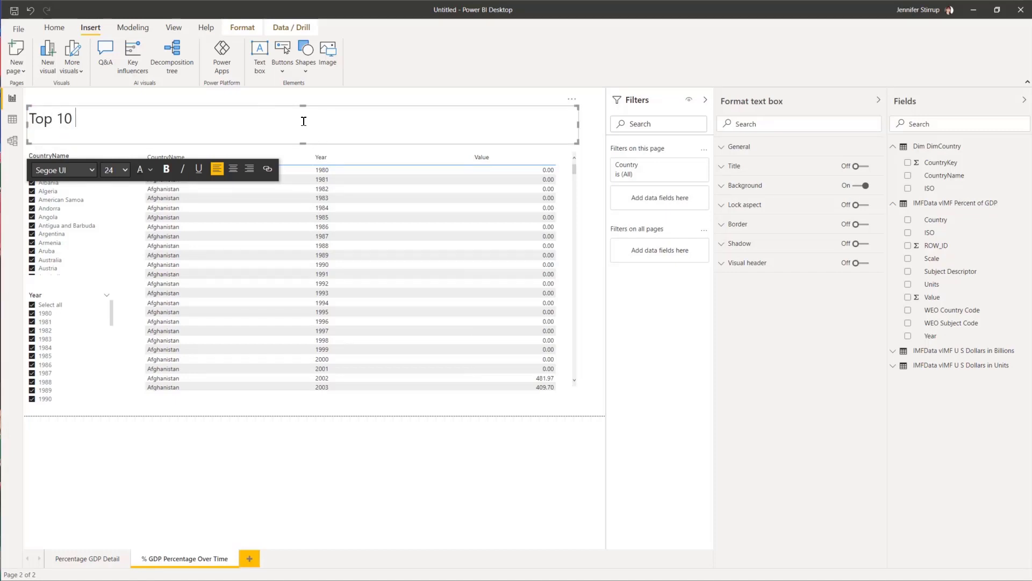
type("% GDP")
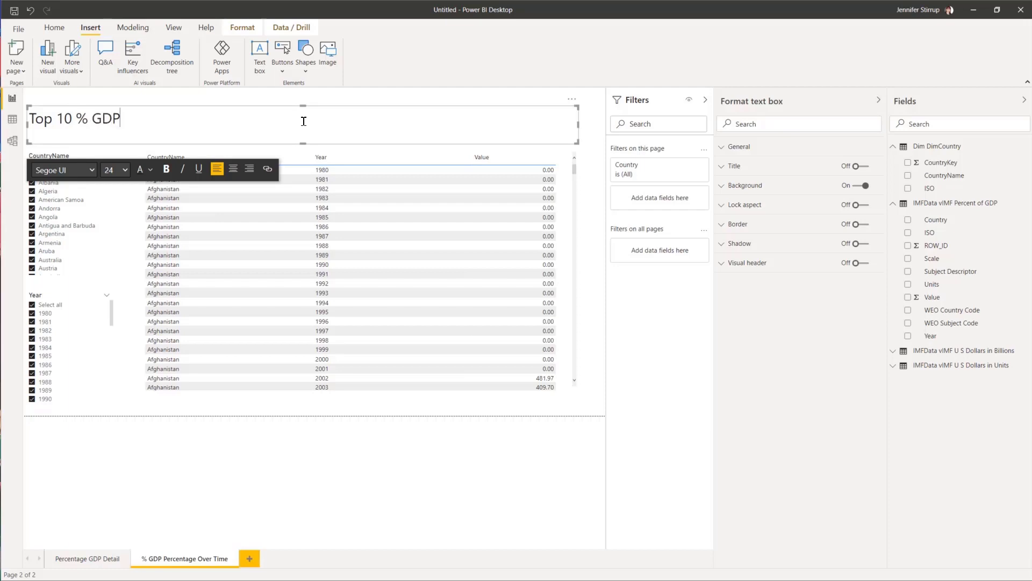
left_click(595, 244)
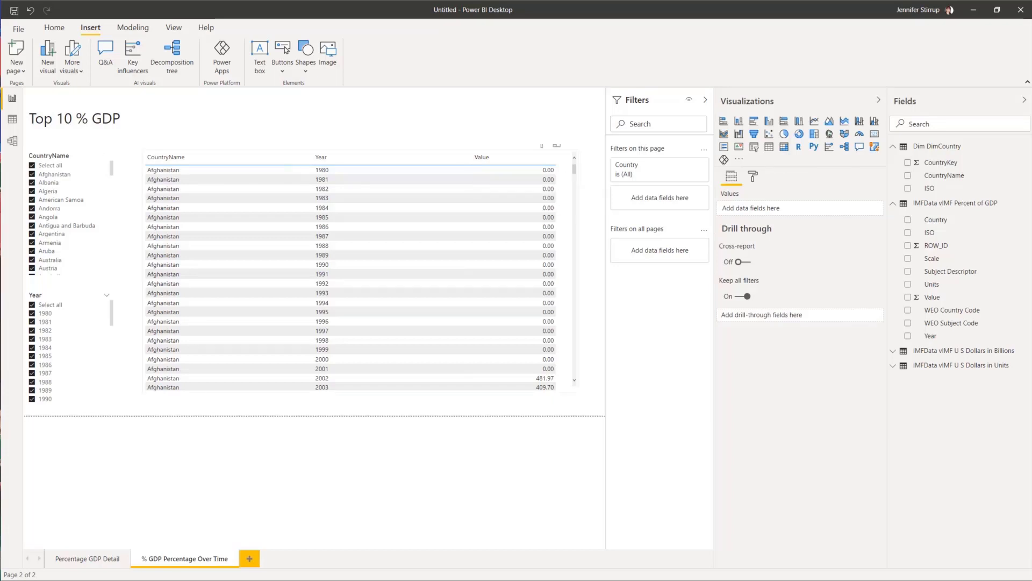
left_click(231, 207)
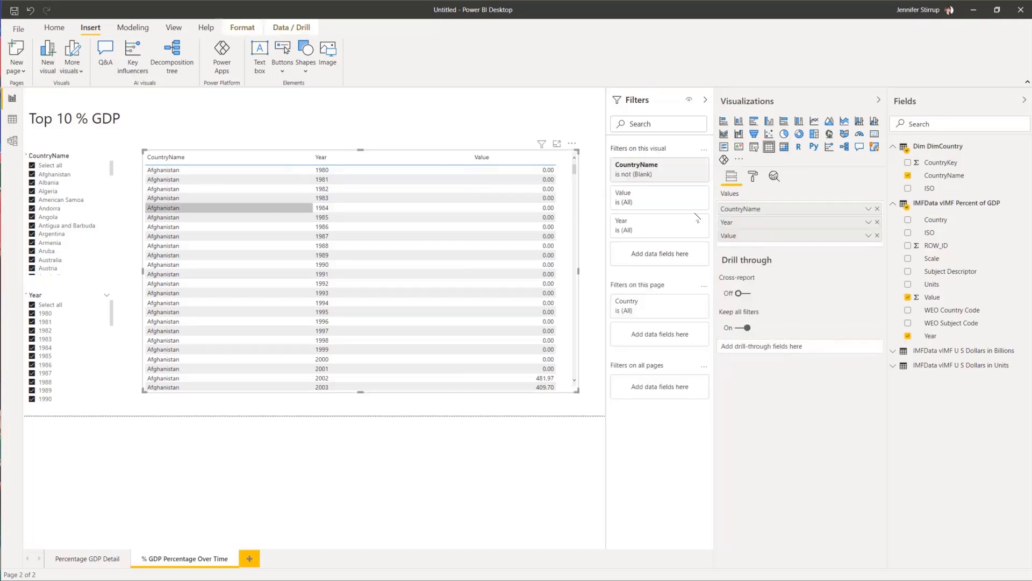
Step: Apply a Top N filter on CountryName showing the top 10 countries by Value
left_click(688, 166)
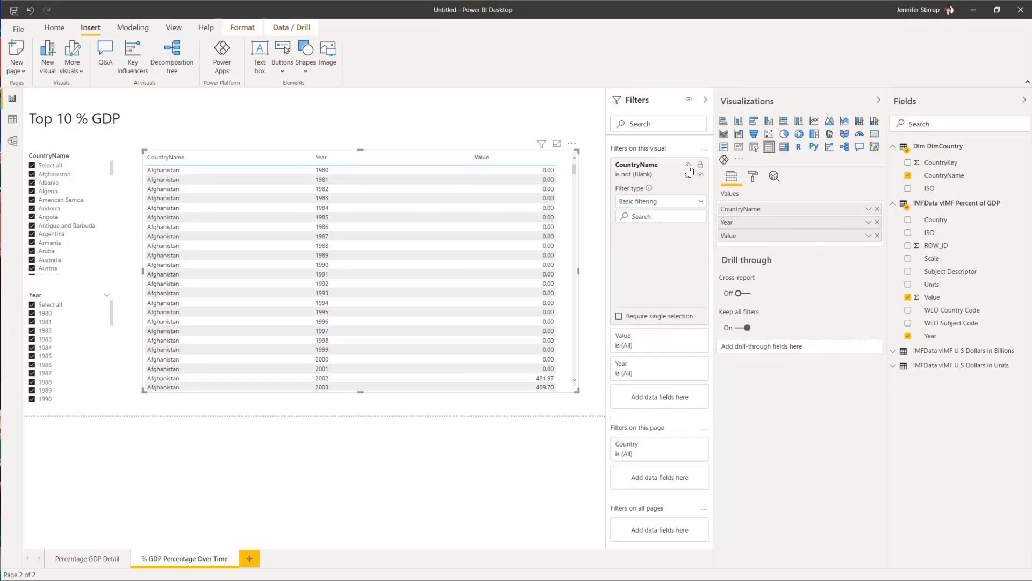
left_click(701, 203)
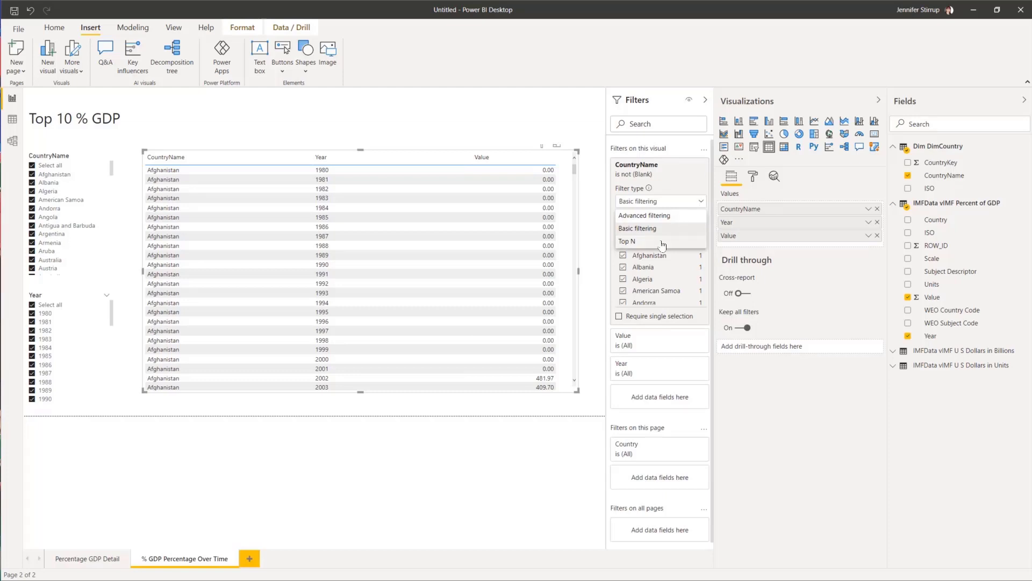
left_click(662, 241)
left_click(693, 232)
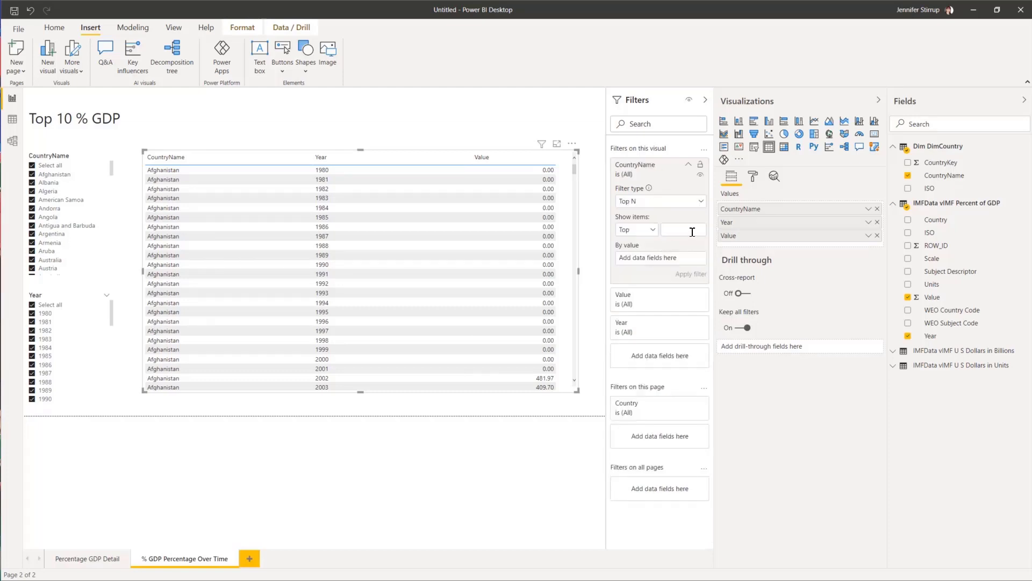
type("10")
left_click(653, 231)
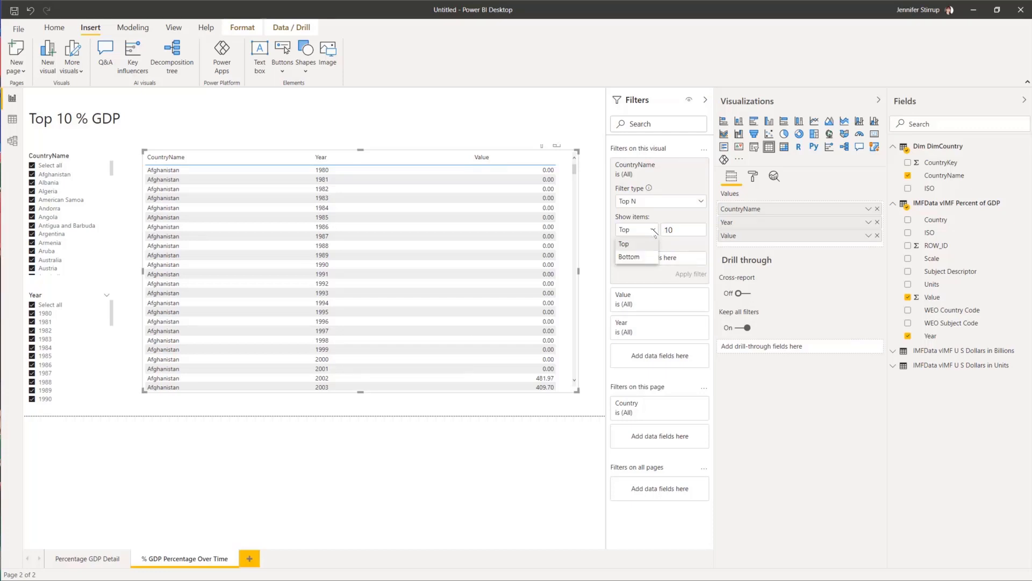
left_click(636, 244)
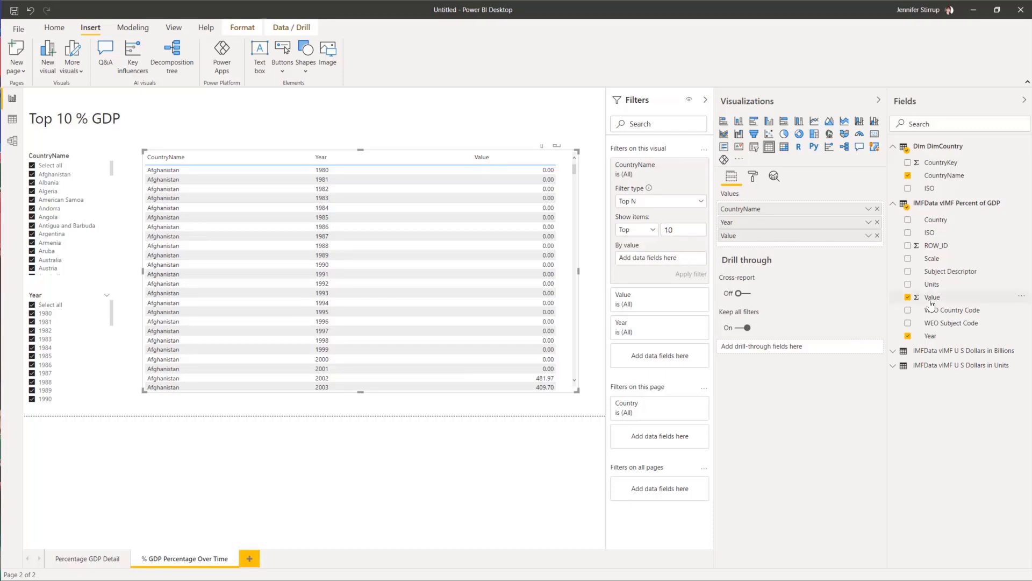
left_click_drag(932, 297, 671, 260)
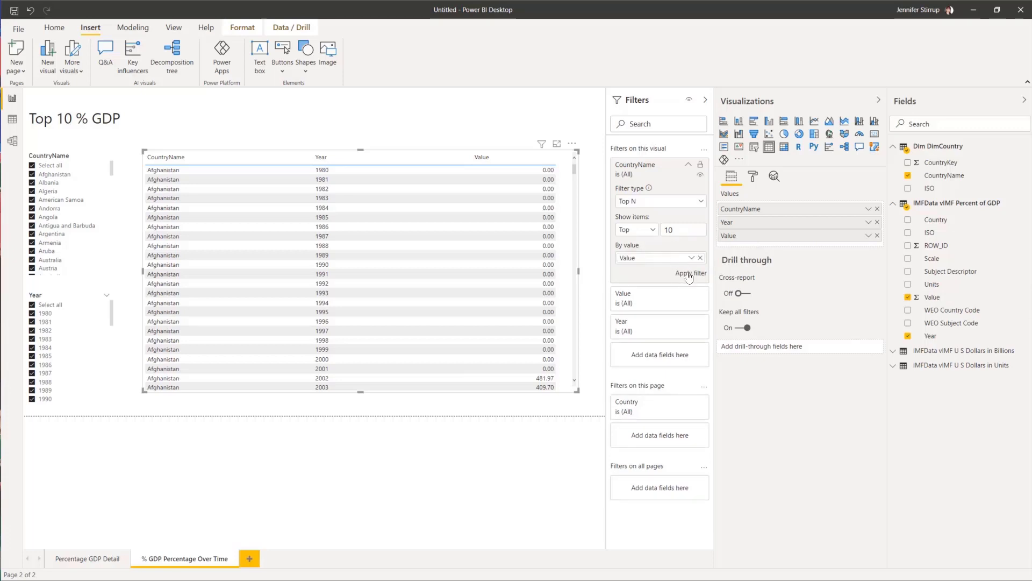
left_click(689, 275)
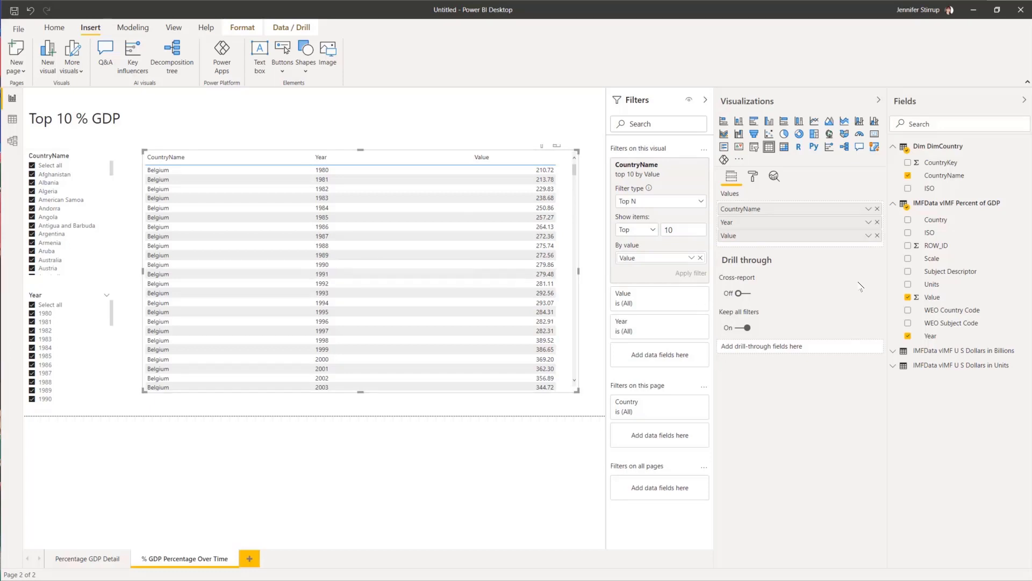
Step: Rename the table's Value column to '% GDP' for this visual only
left_click(869, 237)
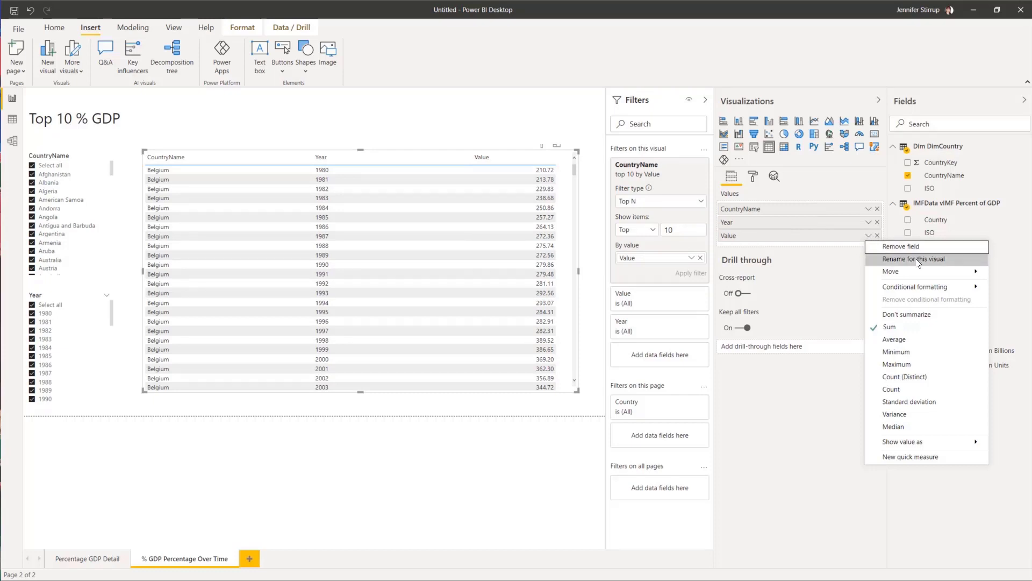
left_click(982, 259)
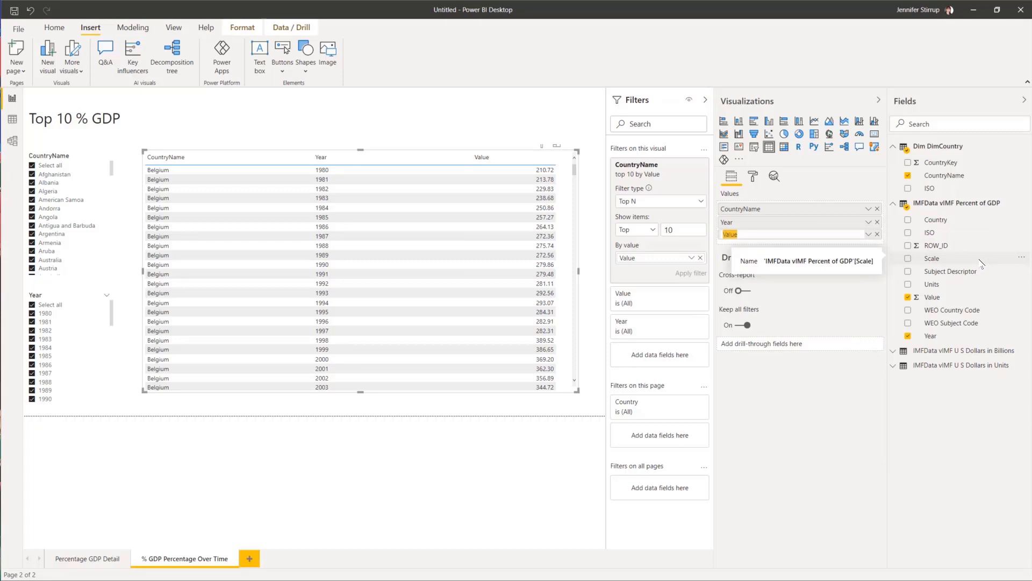
type("%")
type(" GDP")
key("Return")
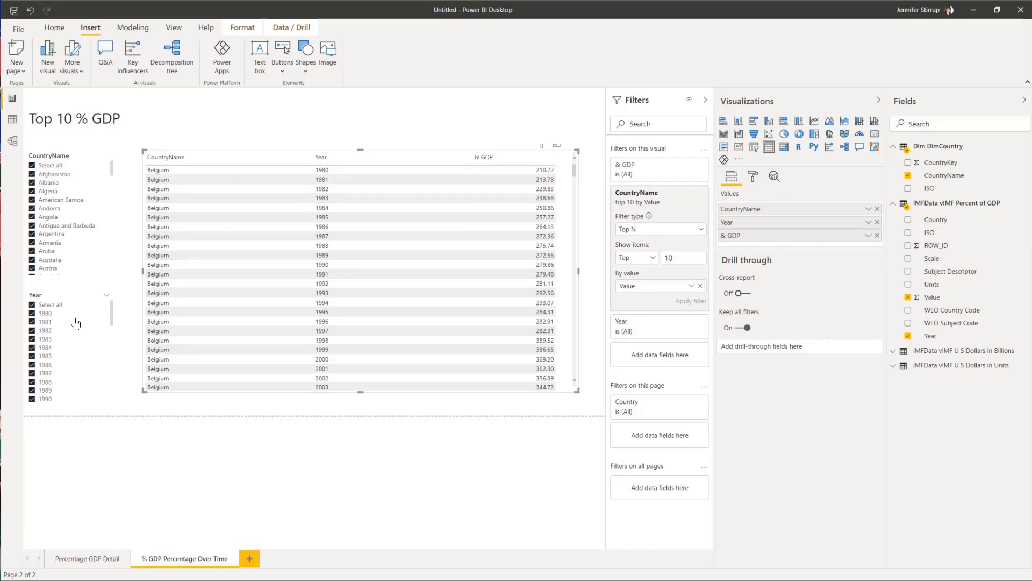
Step: Clear the Year slicer, briefly pick 2020, then clear it again to show all years
left_click(31, 305)
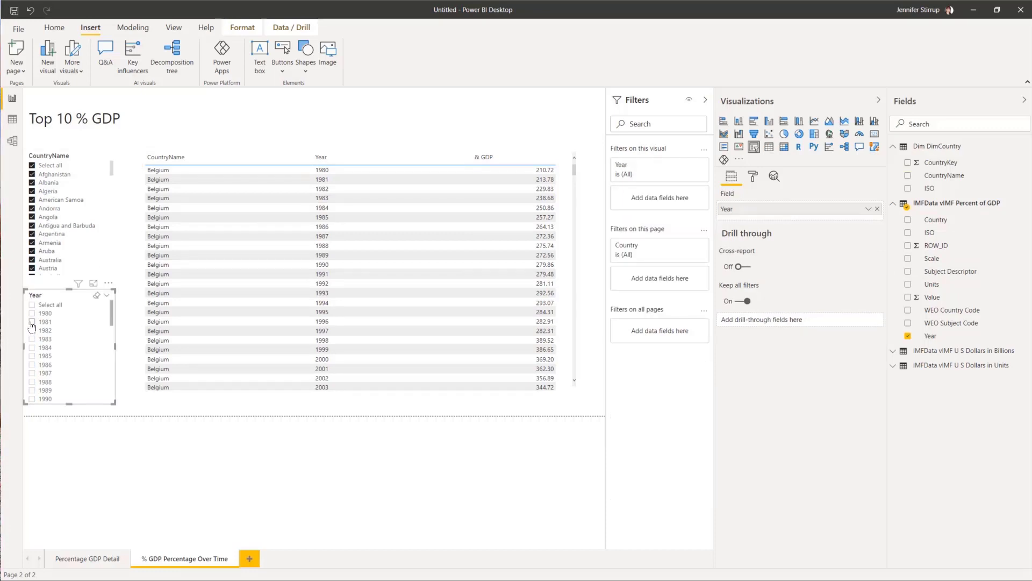
scroll(34, 382, "down", 10)
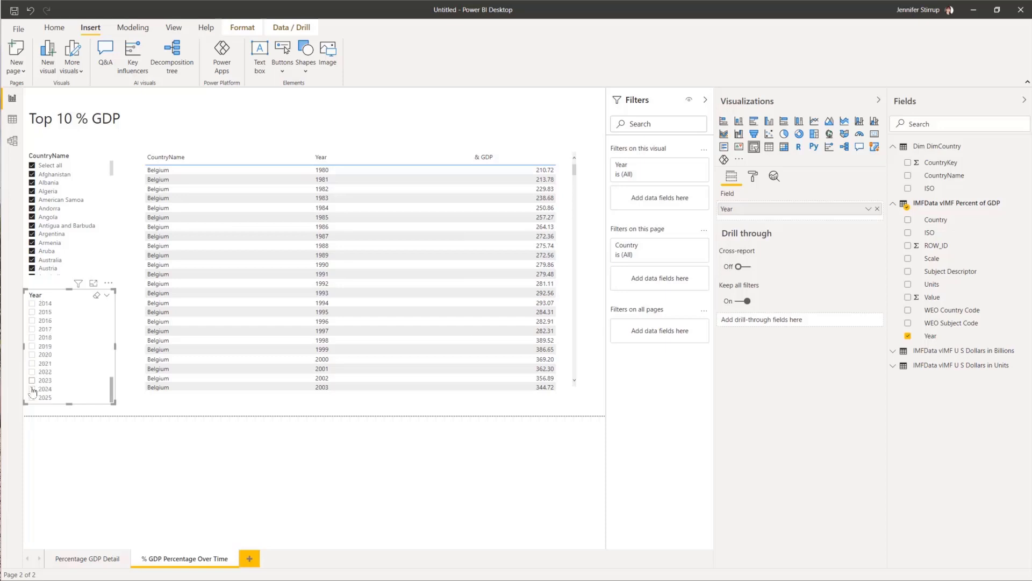
left_click(32, 355)
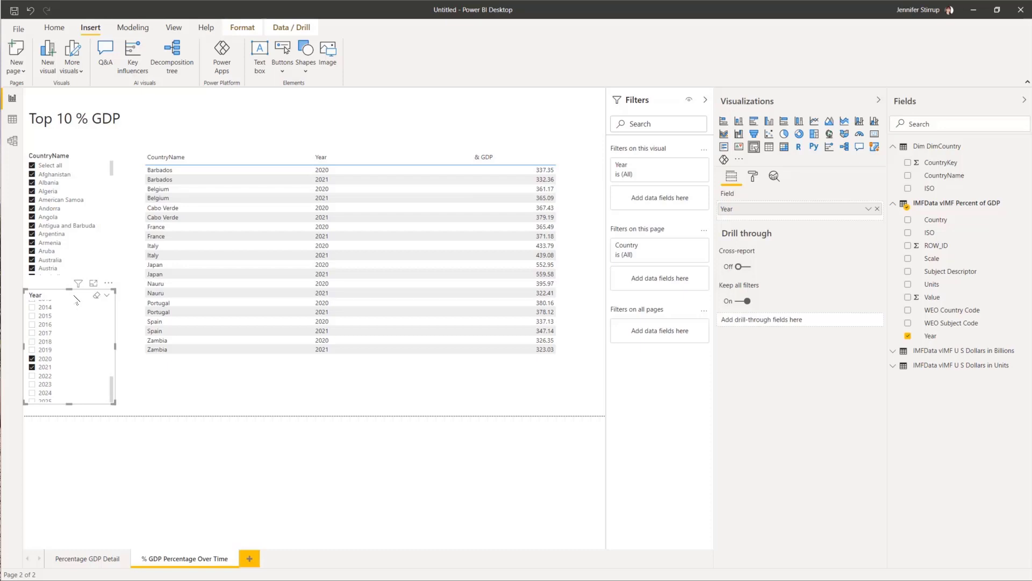
left_click(45, 358)
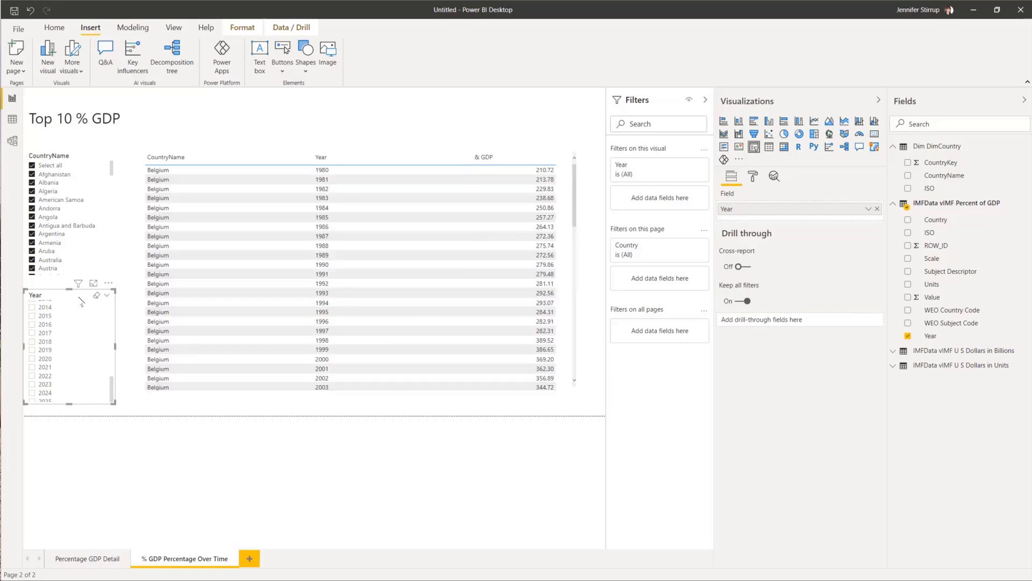
Step: Turn on Single select for the Year slicer and choose 1984
left_click(757, 180)
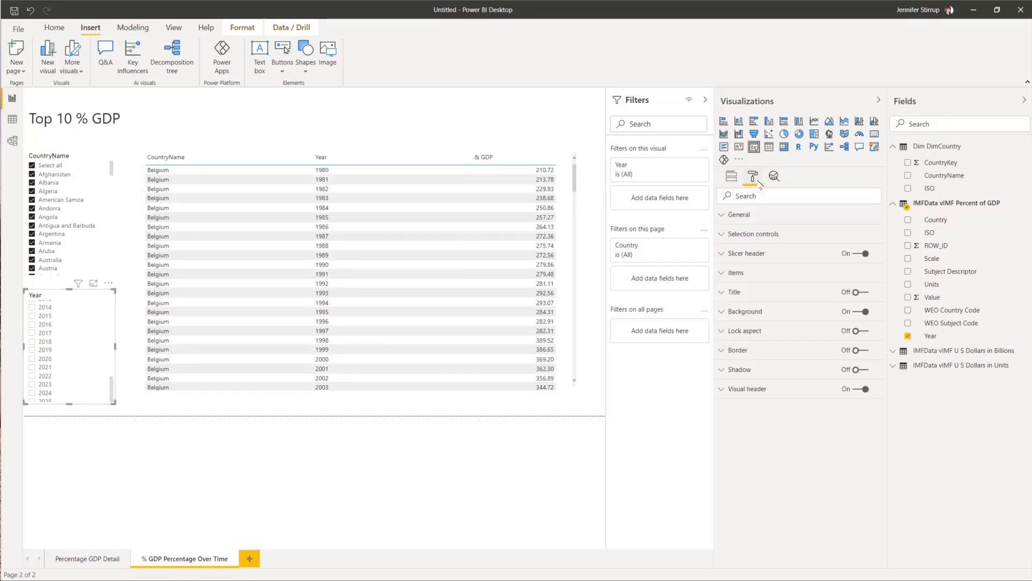
left_click(723, 240)
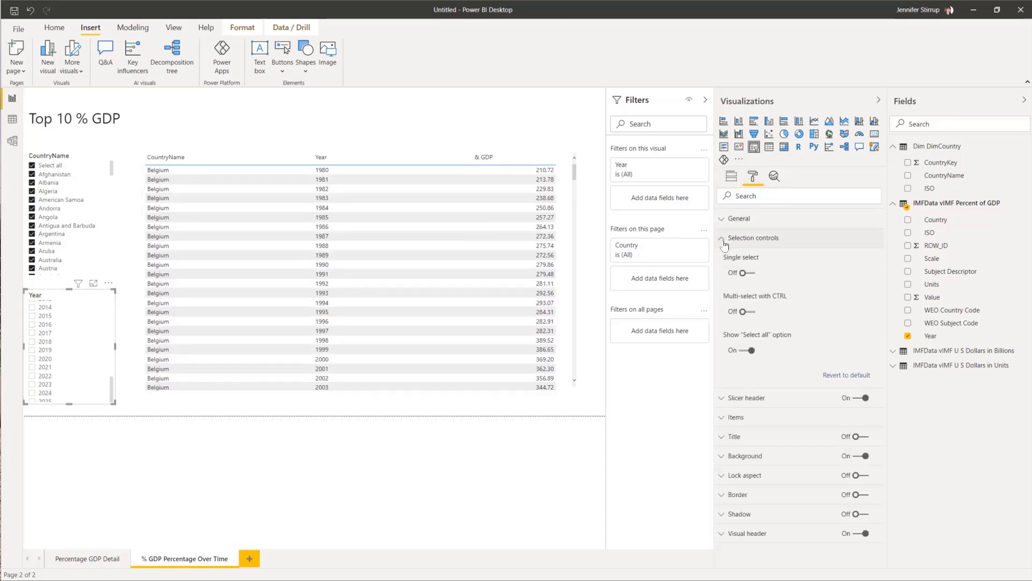
left_click(749, 274)
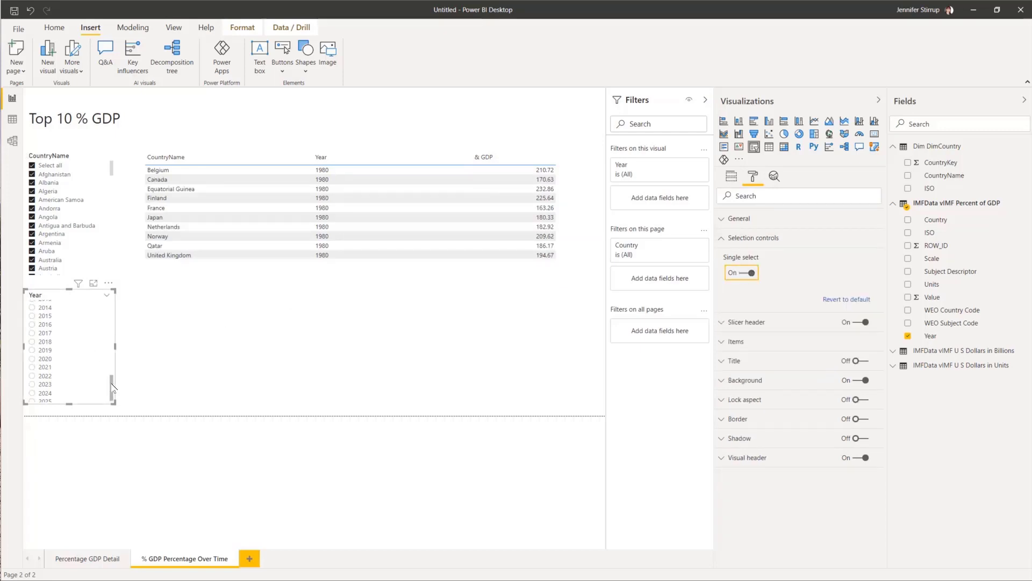
left_click_drag(112, 386, 112, 310)
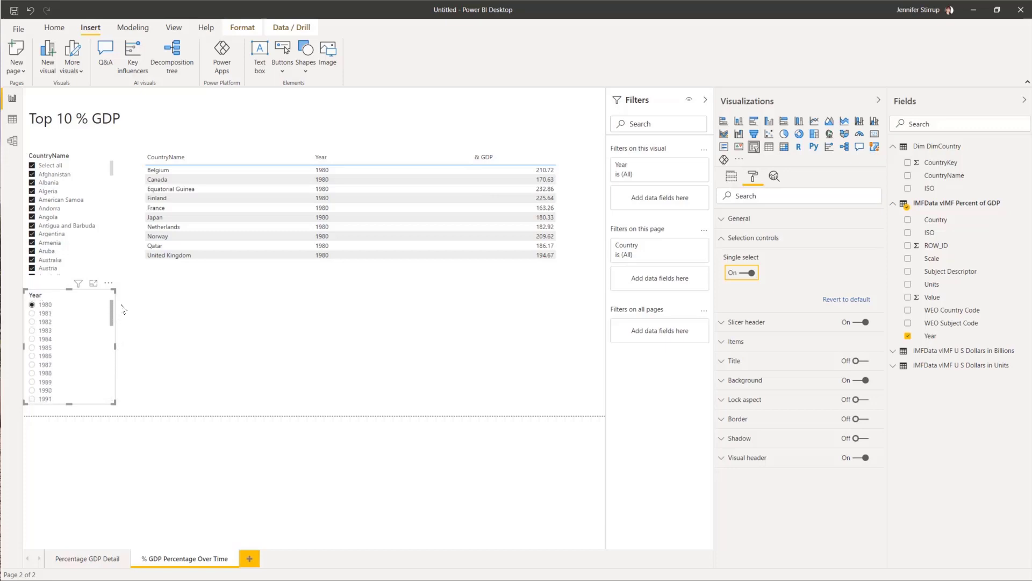
left_click(32, 313)
left_click(32, 338)
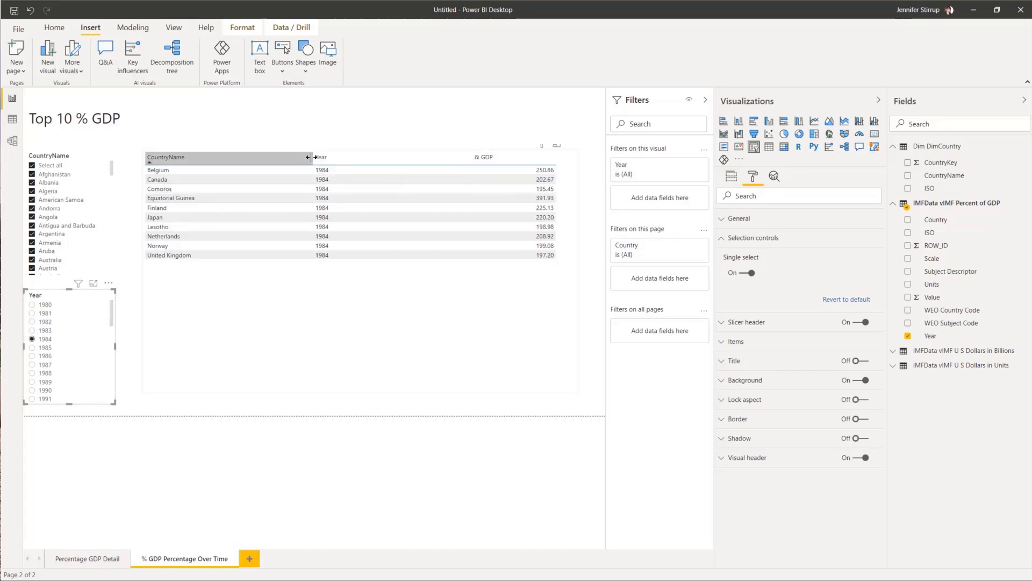
Step: Resize the CountryName and Year columns, sort by & GDP, and shorten the table to ten rows
mouse_move(312, 157)
left_mouse_down()
mouse_move(381, 157)
mouse_move(329, 159)
left_mouse_up()
left_click_drag(452, 159, 487, 160)
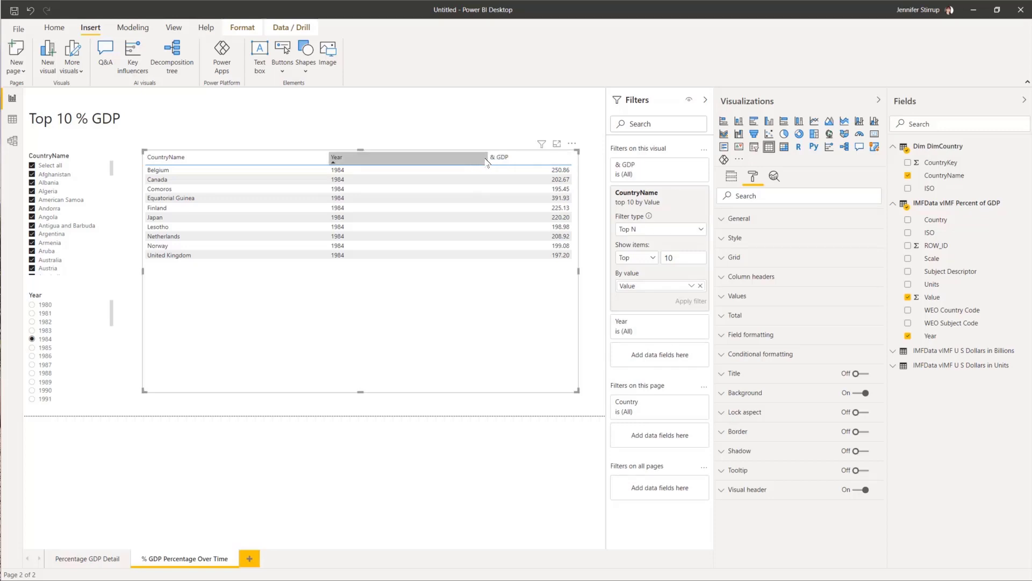
left_click_drag(487, 157, 402, 159)
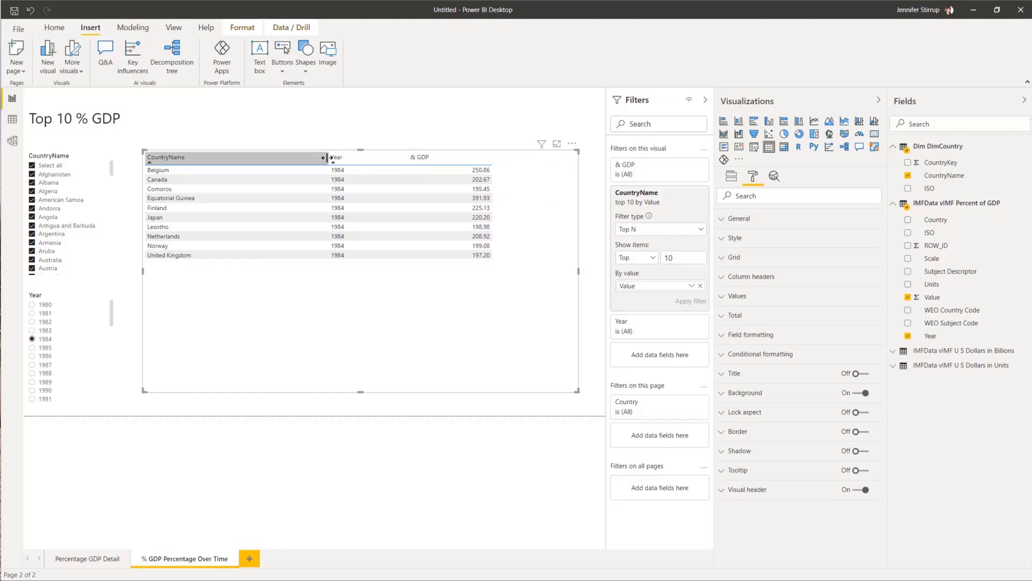
left_click_drag(328, 158, 408, 159)
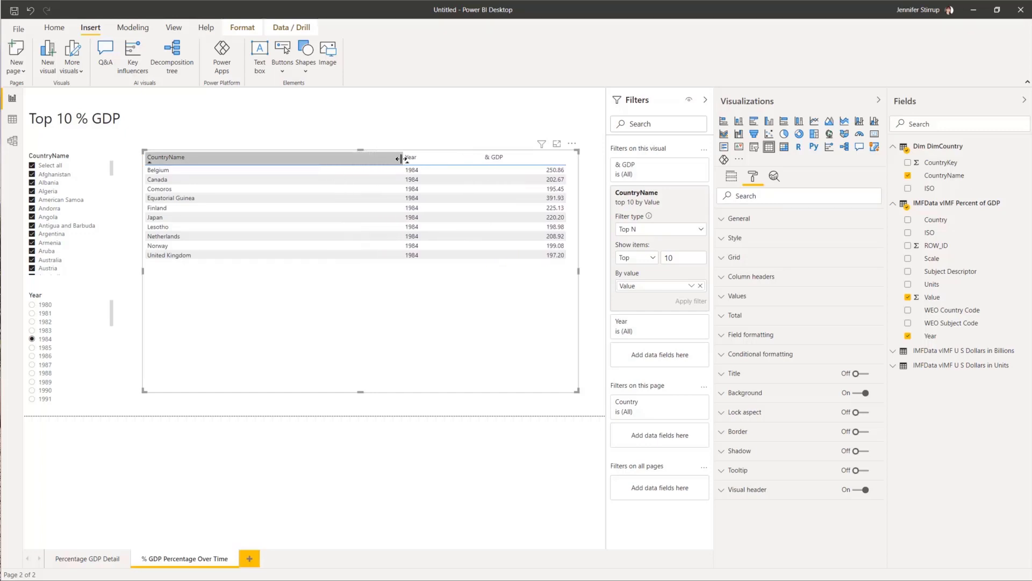
left_click(490, 159)
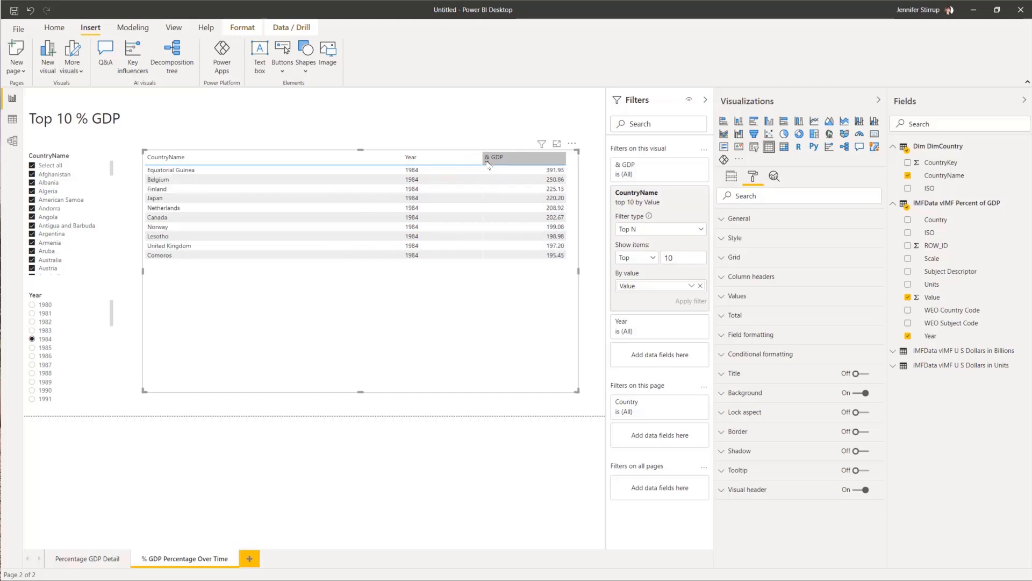
left_click(487, 162)
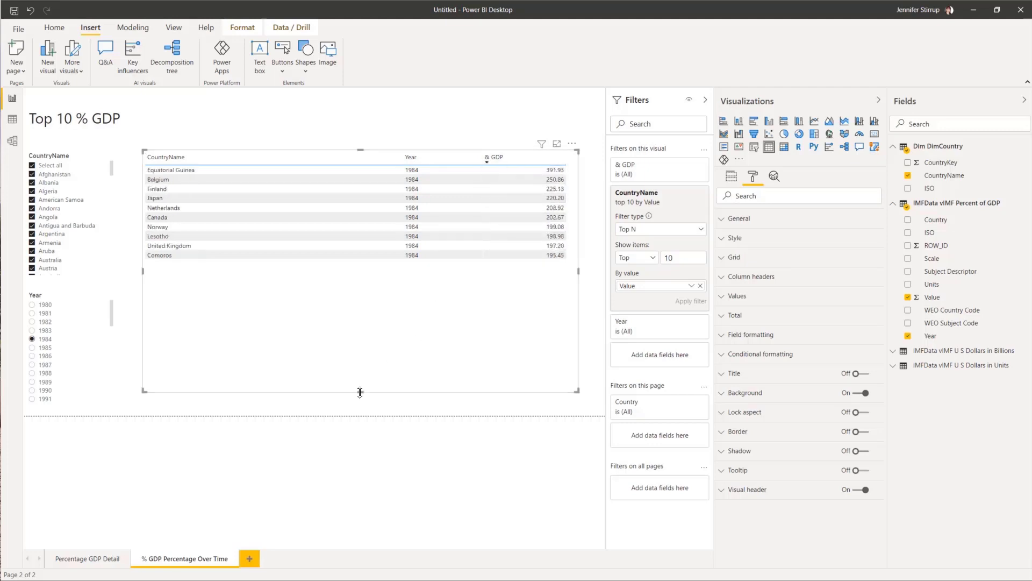
left_click_drag(359, 397, 367, 271)
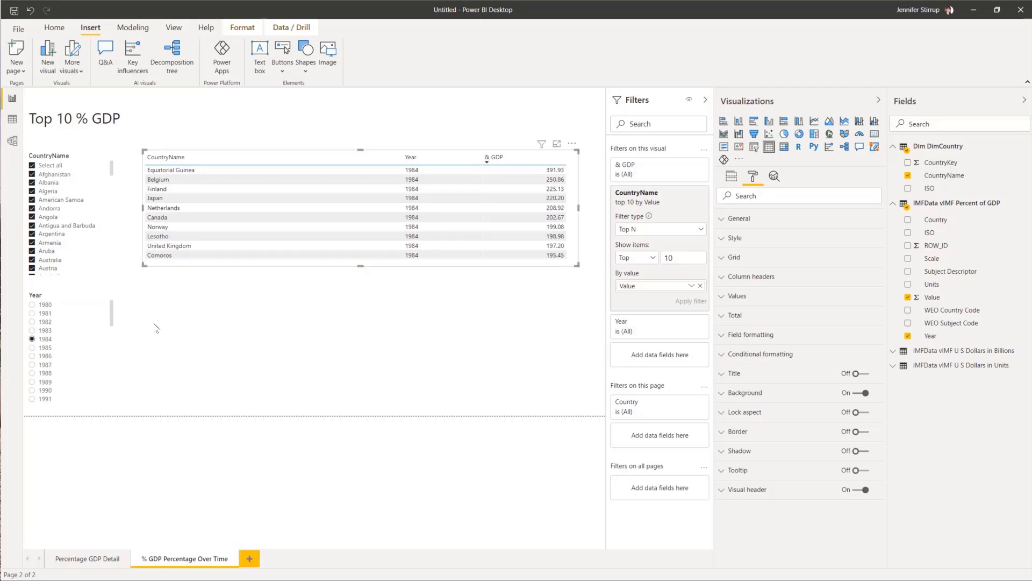
Step: Duplicate the top-10 table visual via copy and paste
left_click(228, 141)
left_click(246, 158)
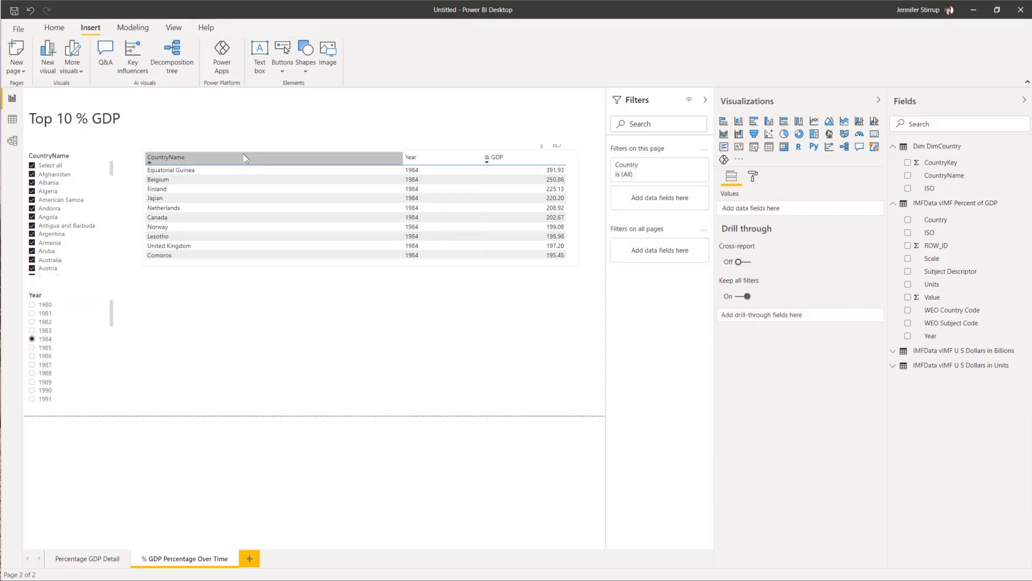
left_click(55, 28)
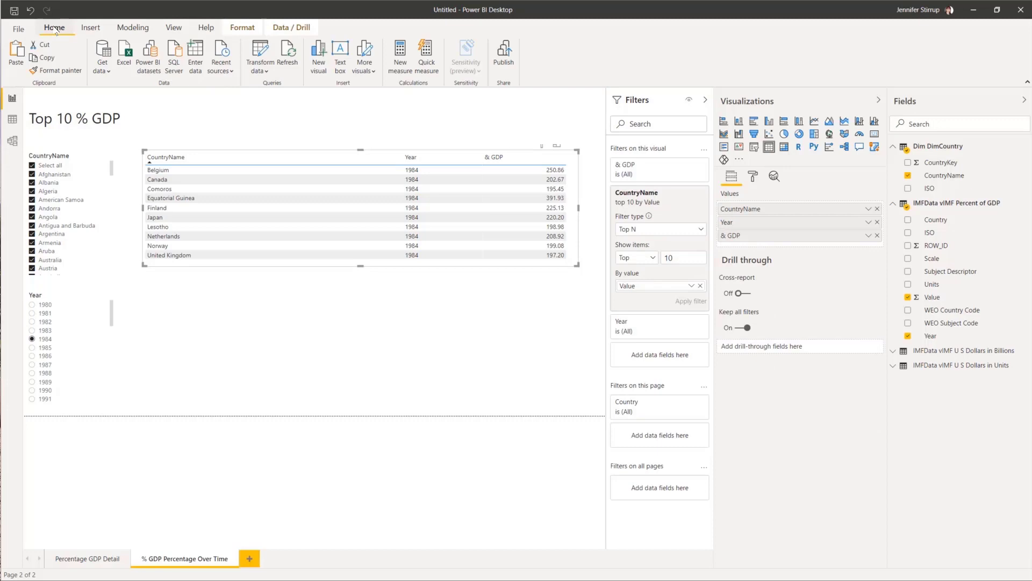
left_click(47, 58)
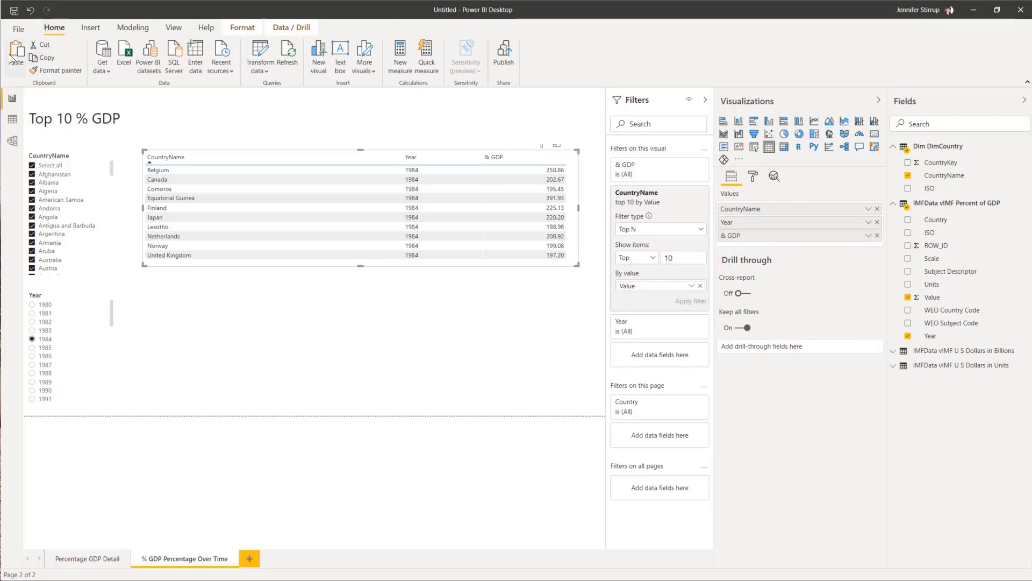
left_click(12, 54)
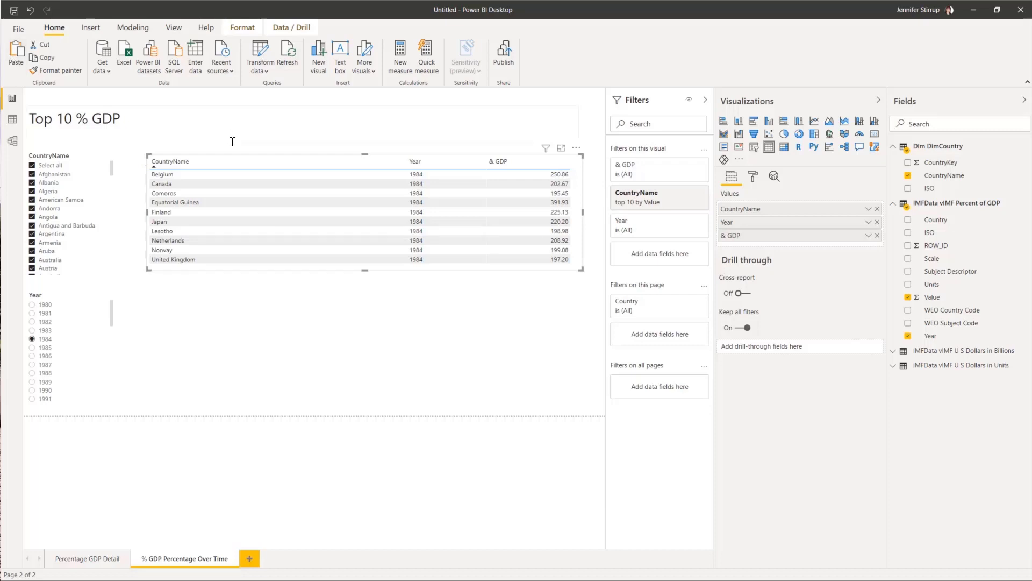
Step: Move the copy below, drop Year to make a & GDP by CountryName map, and sort the table by & GDP descending
left_click_drag(255, 159, 250, 286)
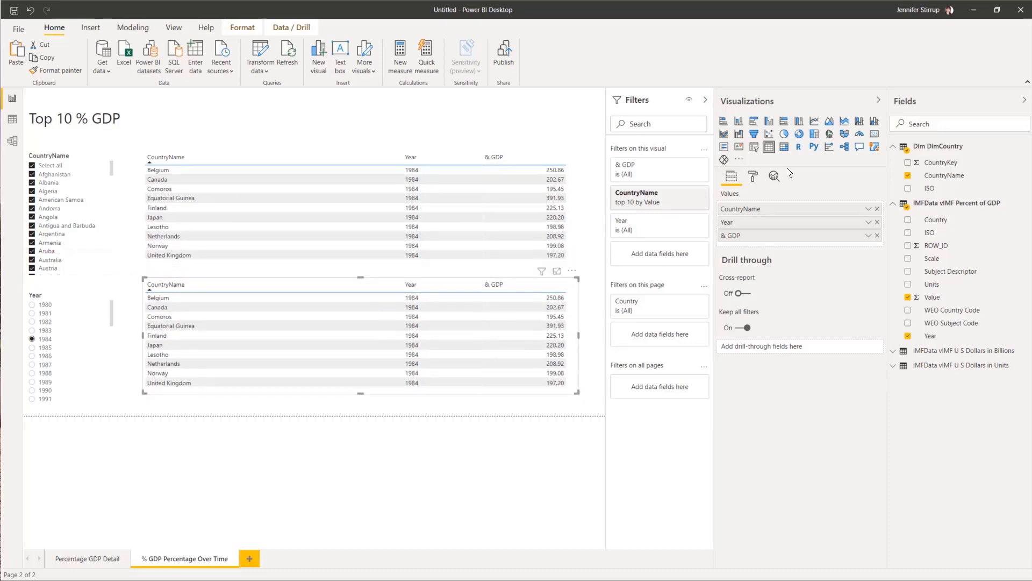
left_click(878, 222)
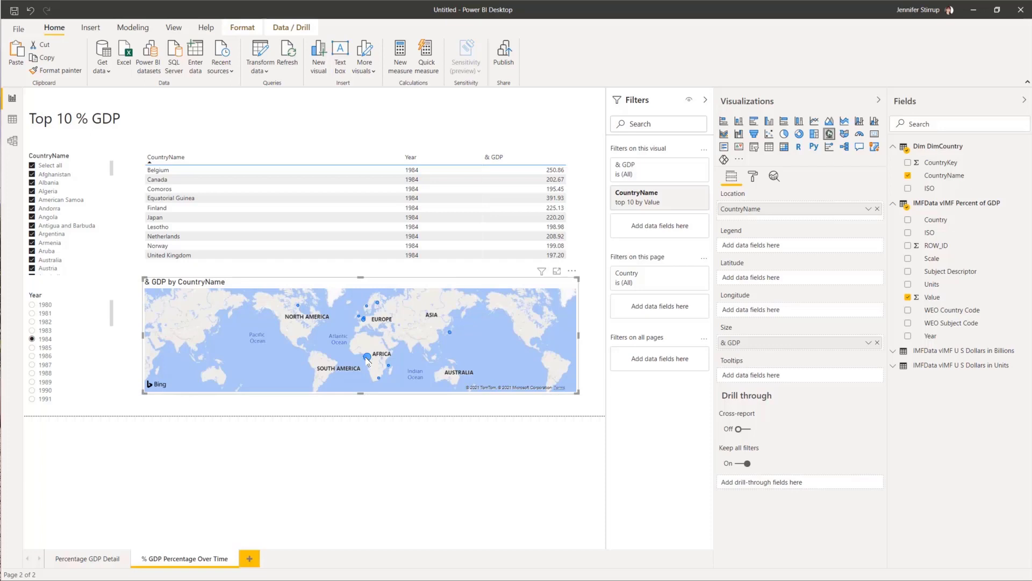
mouse_move(368, 360)
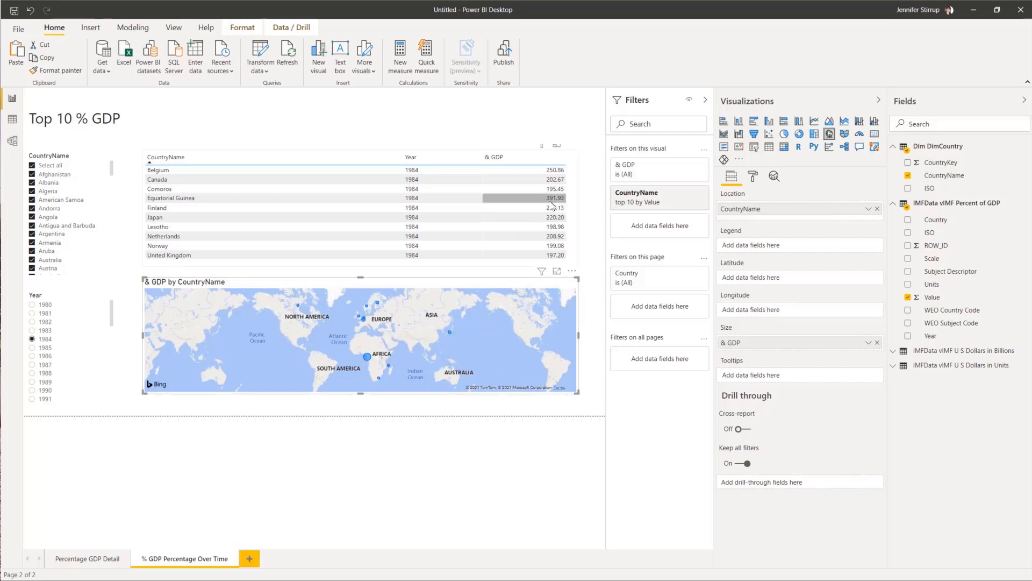
left_click(489, 163)
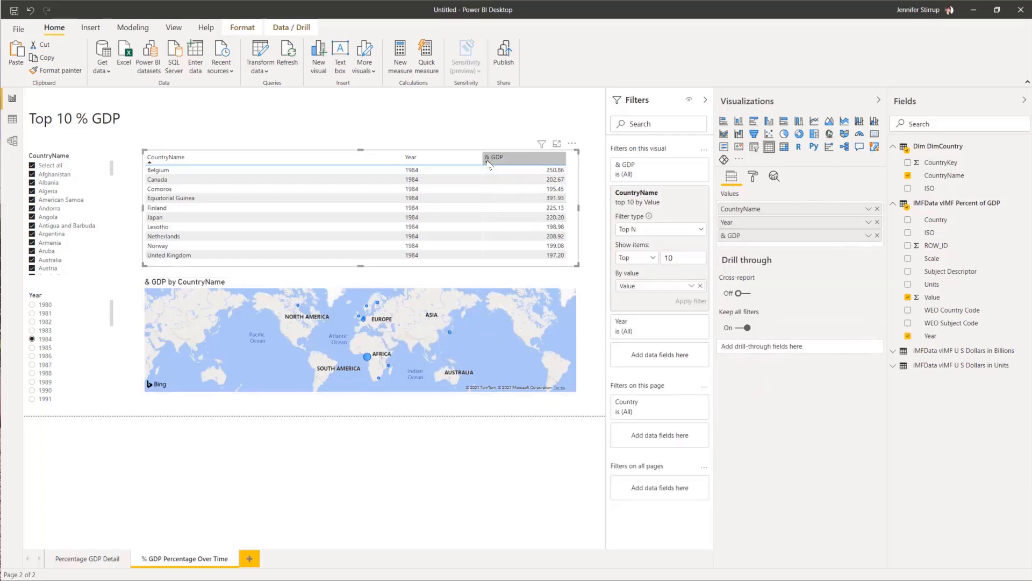
left_click(489, 163)
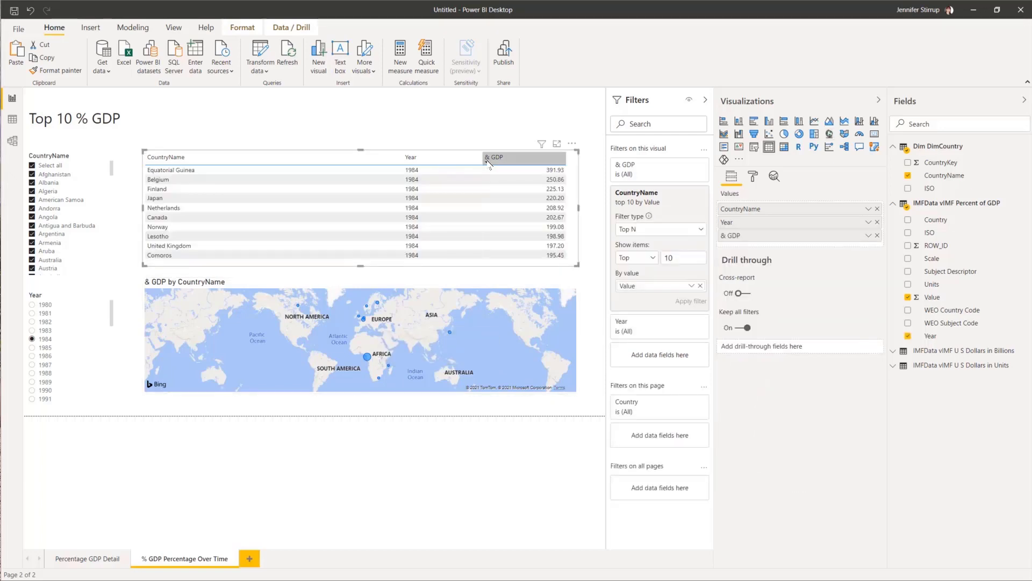
left_click(601, 275)
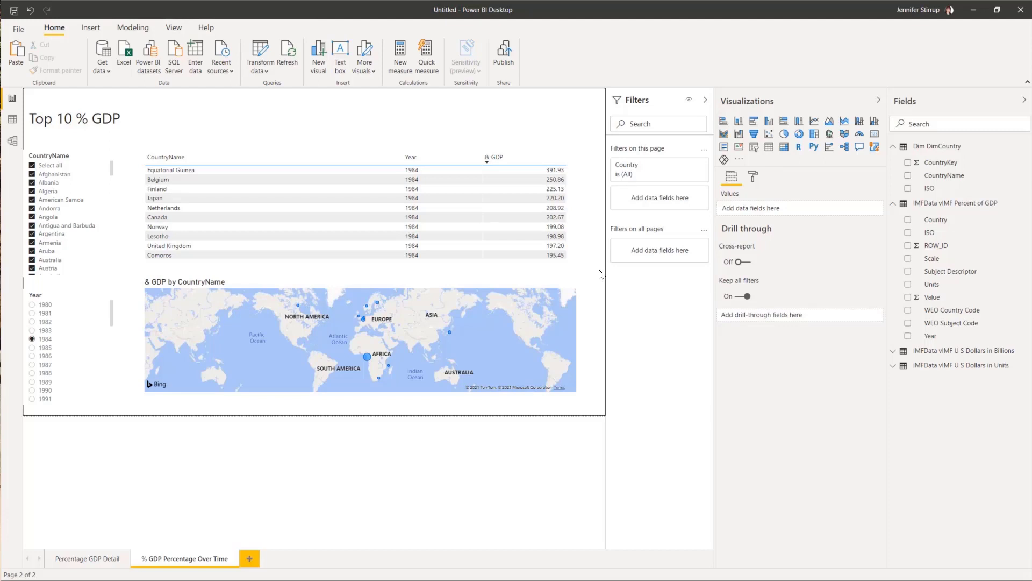
Step: Duplicate the current page and name the copy 'GDP Over Time'
right_click(197, 561)
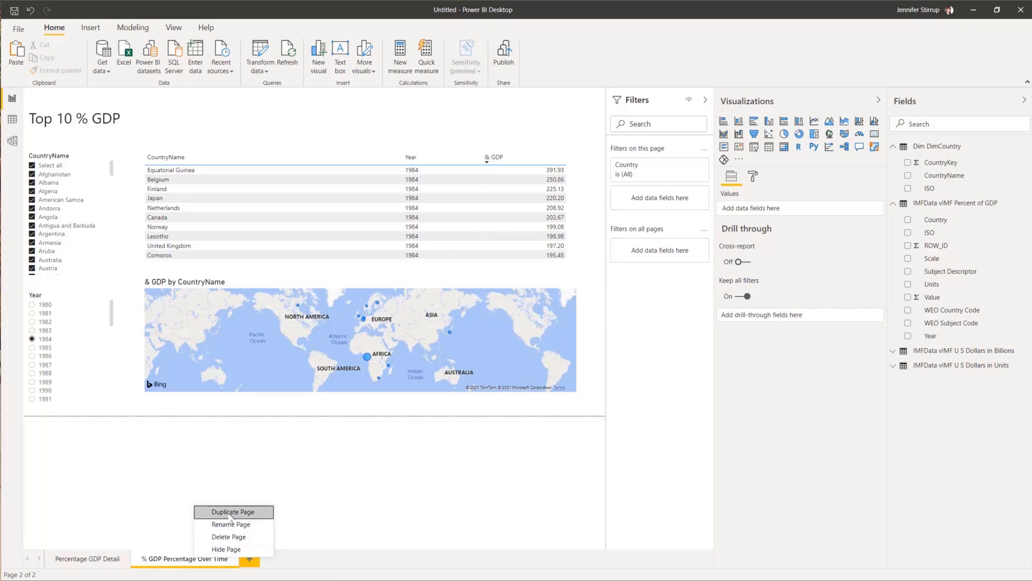
left_click(231, 514)
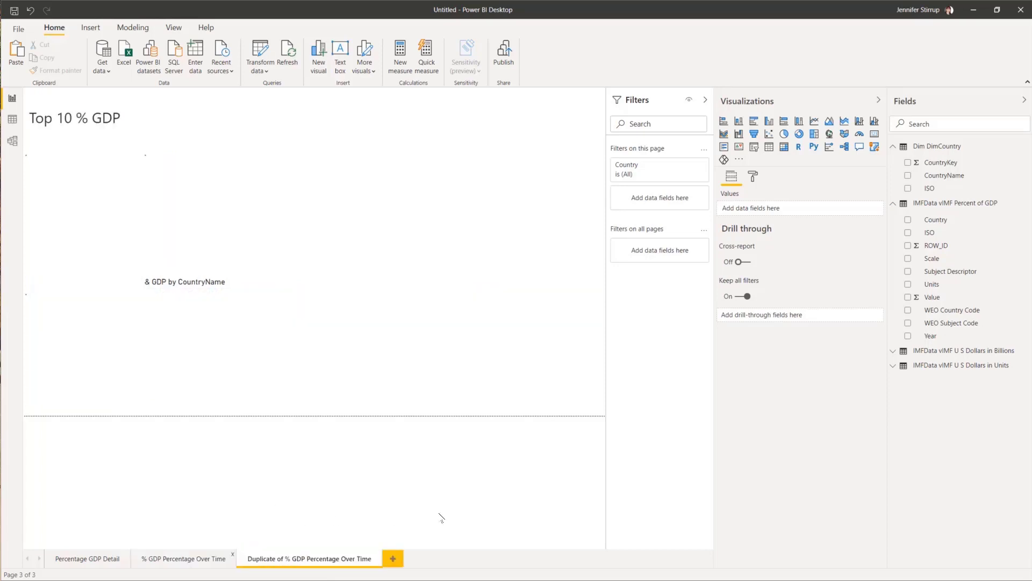
right_click(300, 560)
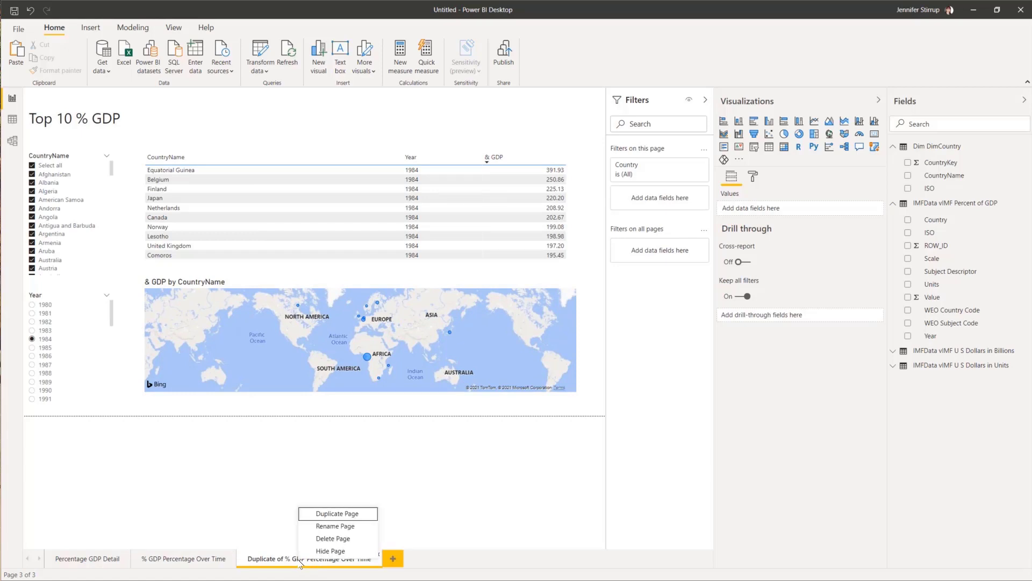
left_click(333, 529)
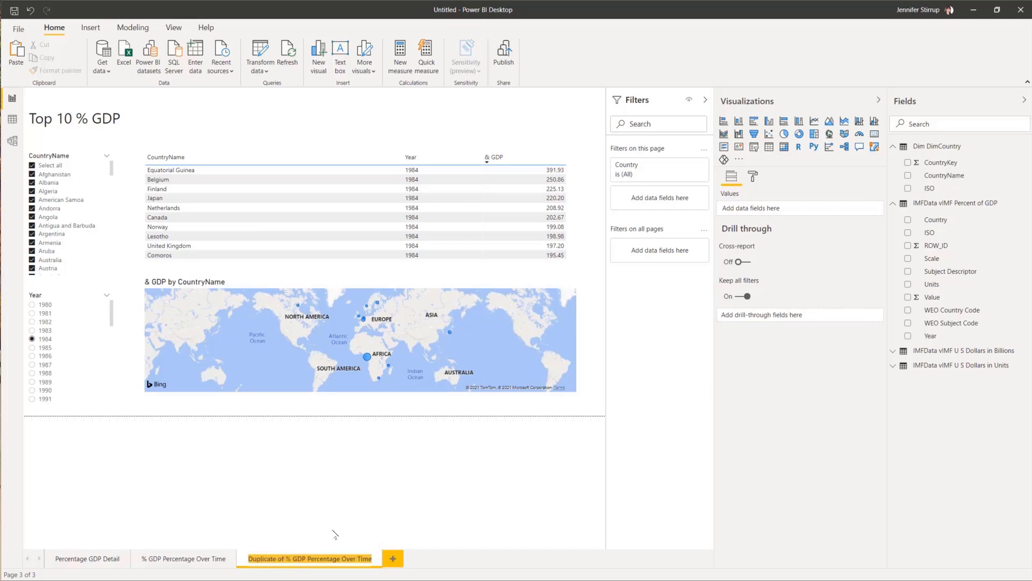
type("GDP")
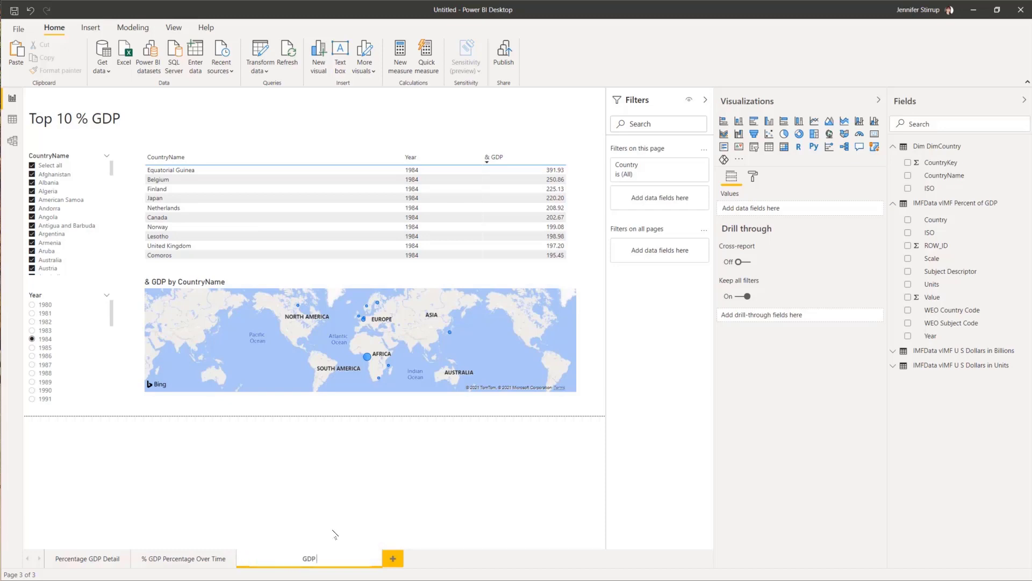
type(" Over TIme")
key("Return")
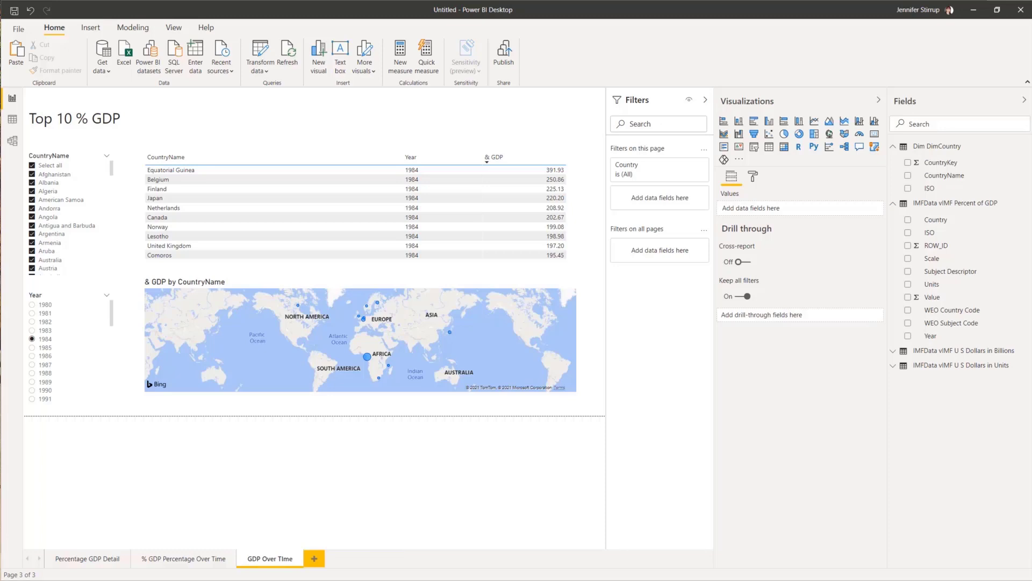
left_click(90, 305)
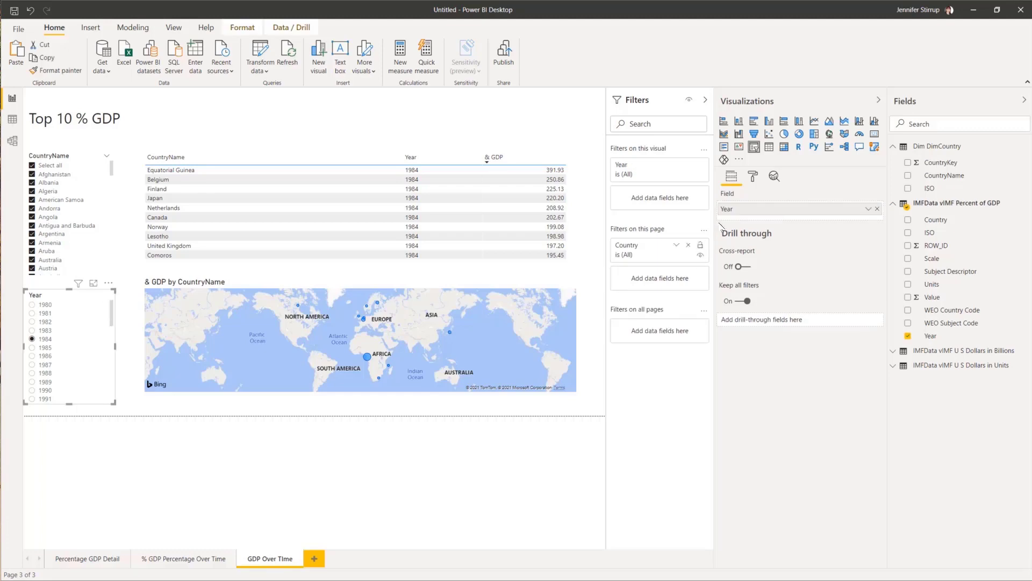
Step: Turn off Single select on the Year slicer and select all years
left_click(752, 177)
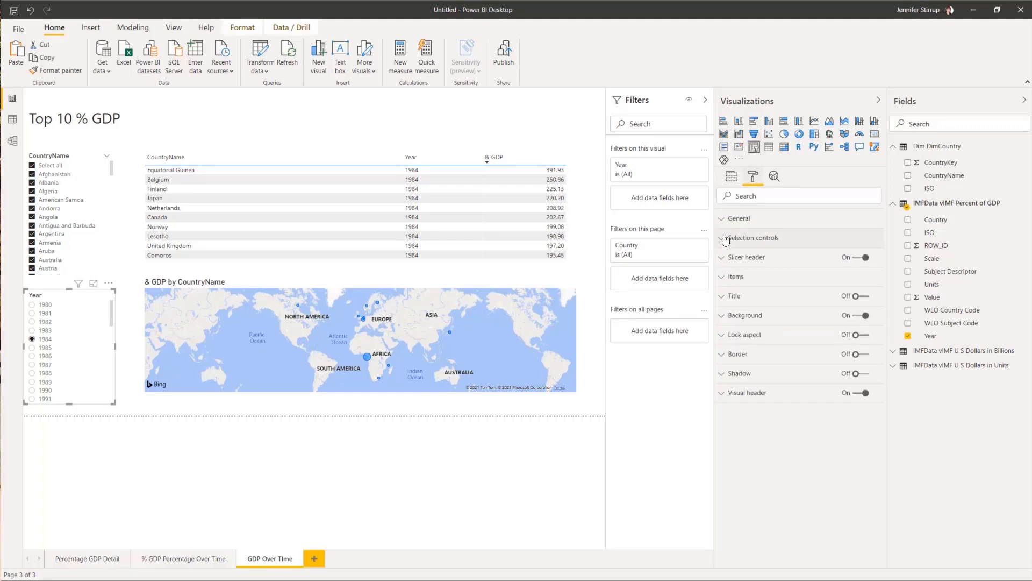
left_click(724, 238)
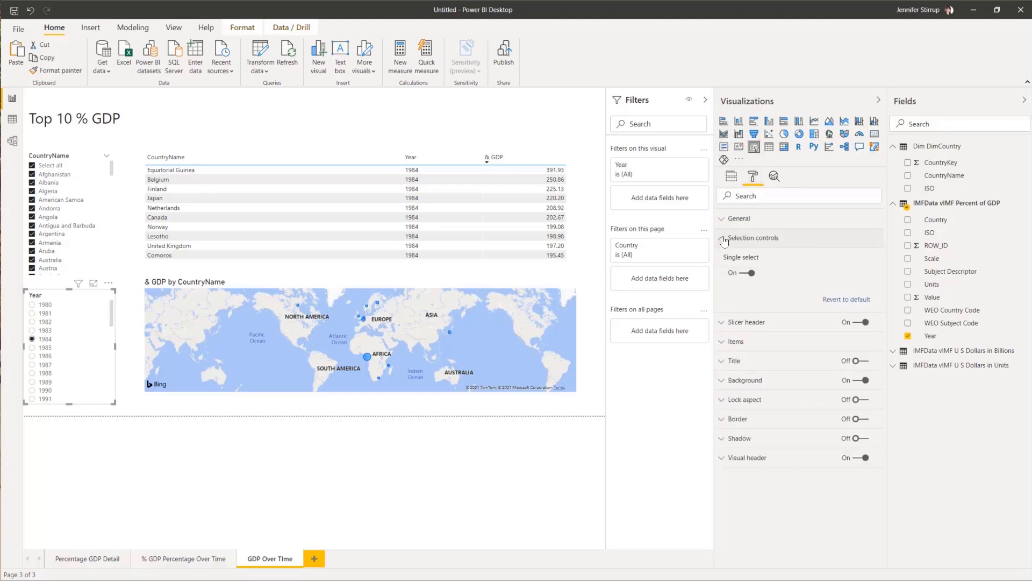
left_click(738, 274)
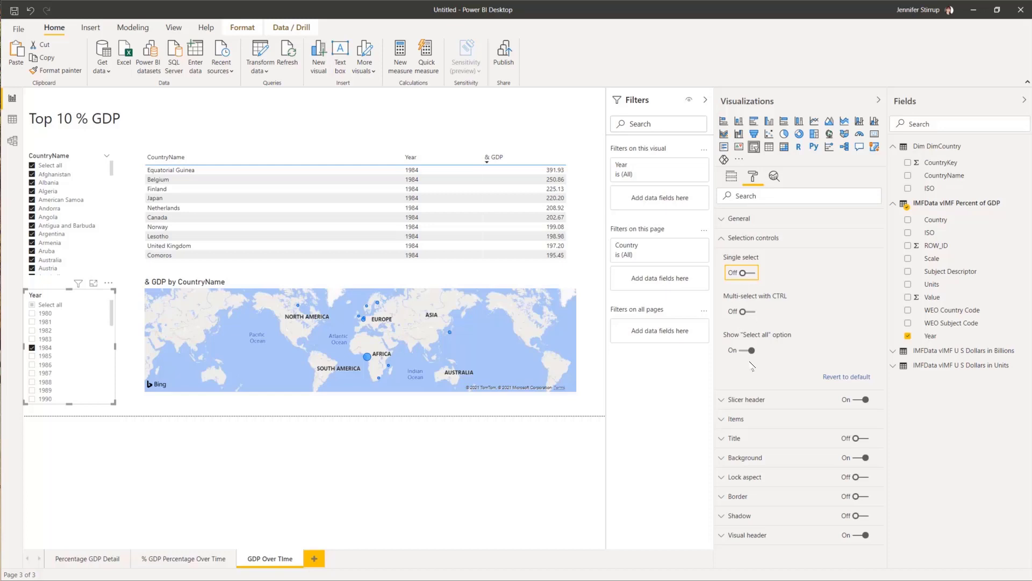
left_click(32, 305)
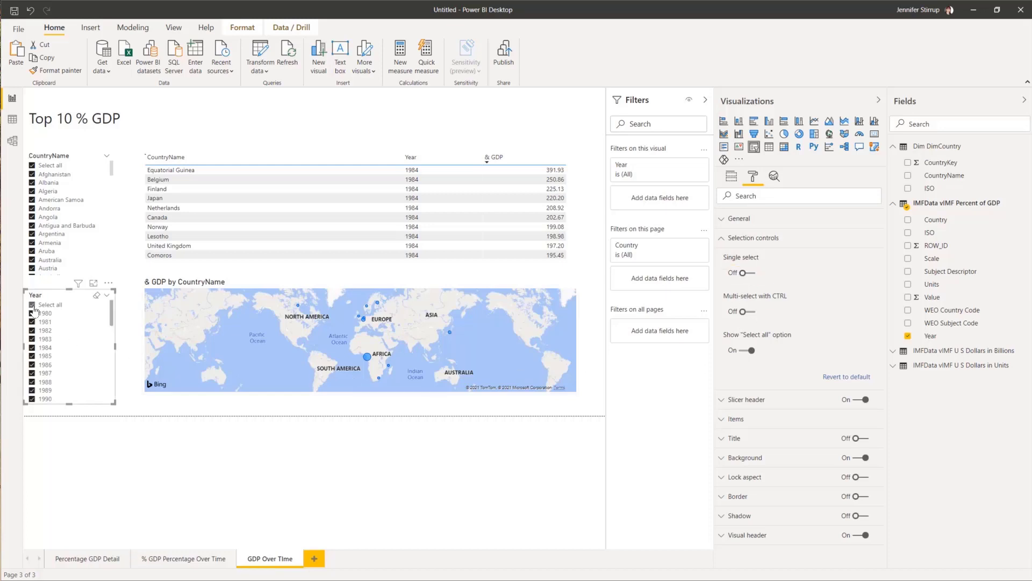
Step: Sort the table by CountryName and delete the & GDP by CountryName map
left_click(238, 157)
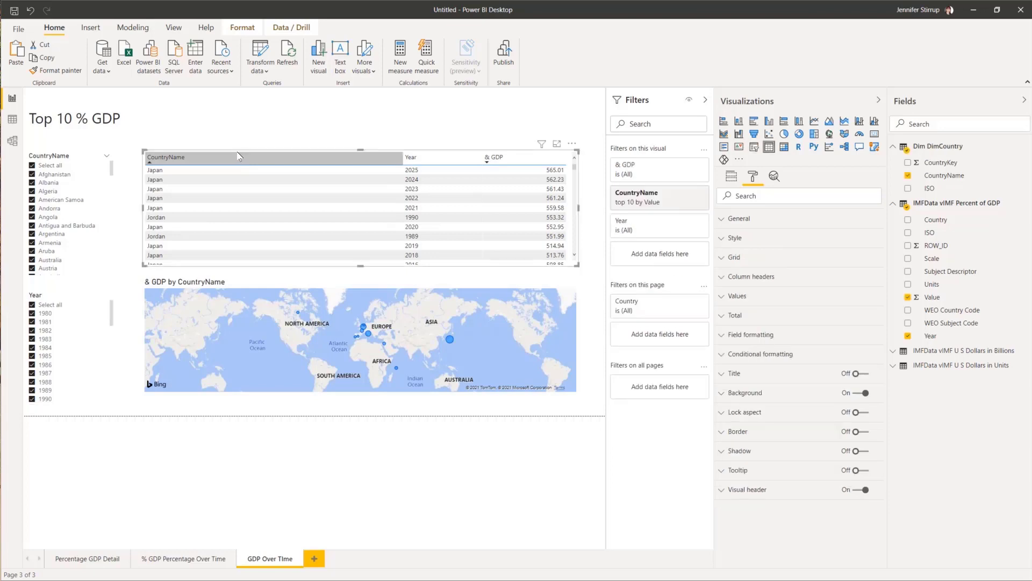
left_click(240, 156)
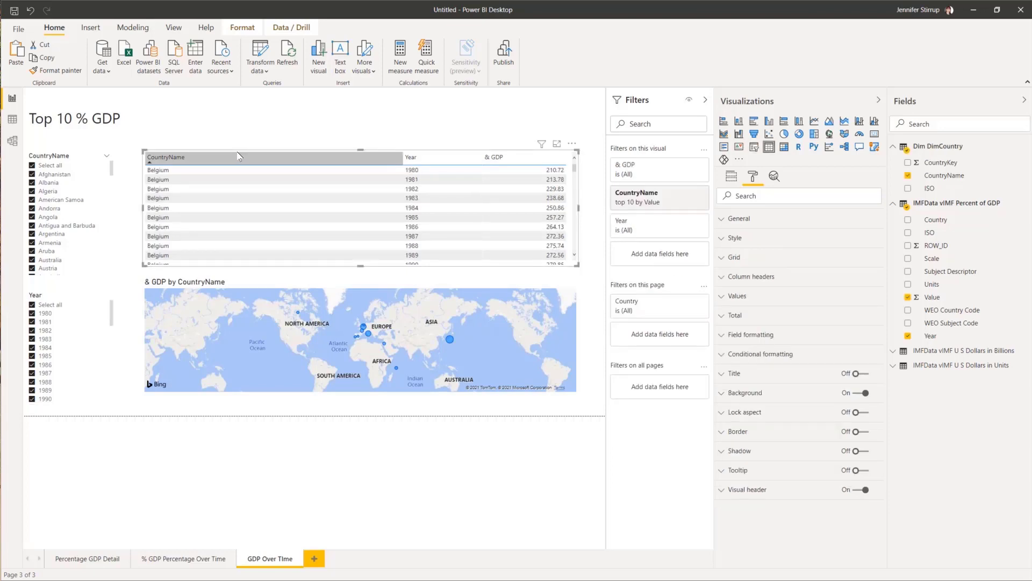
left_click(262, 284)
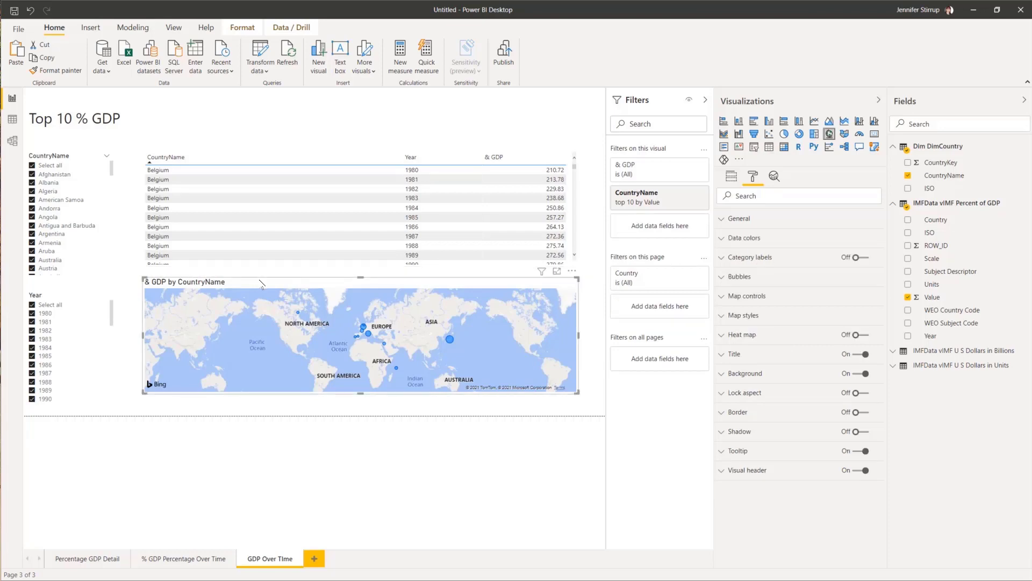
key("Delete")
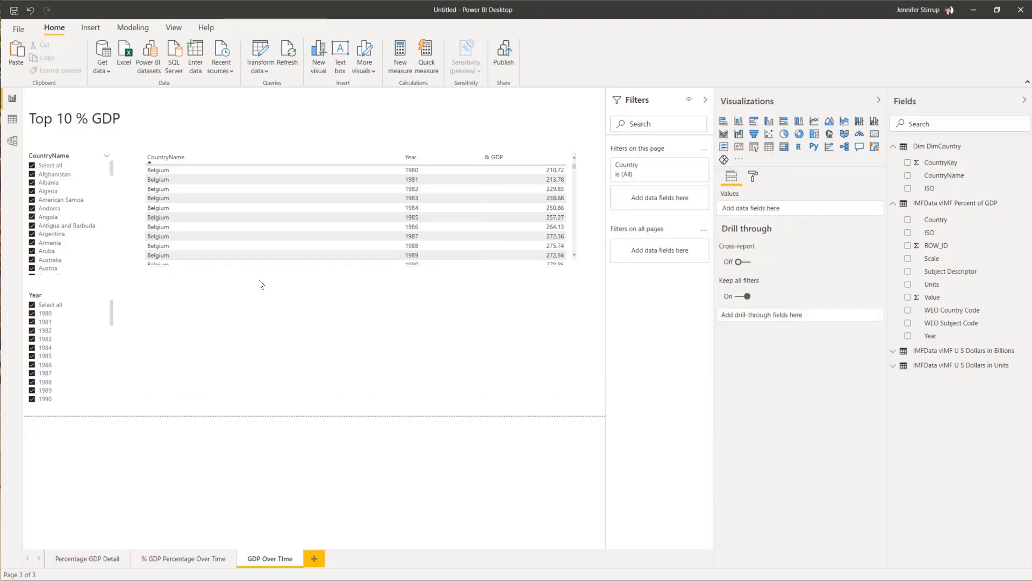
Step: Remove the top 10 by Value restriction from the table's CountryName filter
left_click(571, 160)
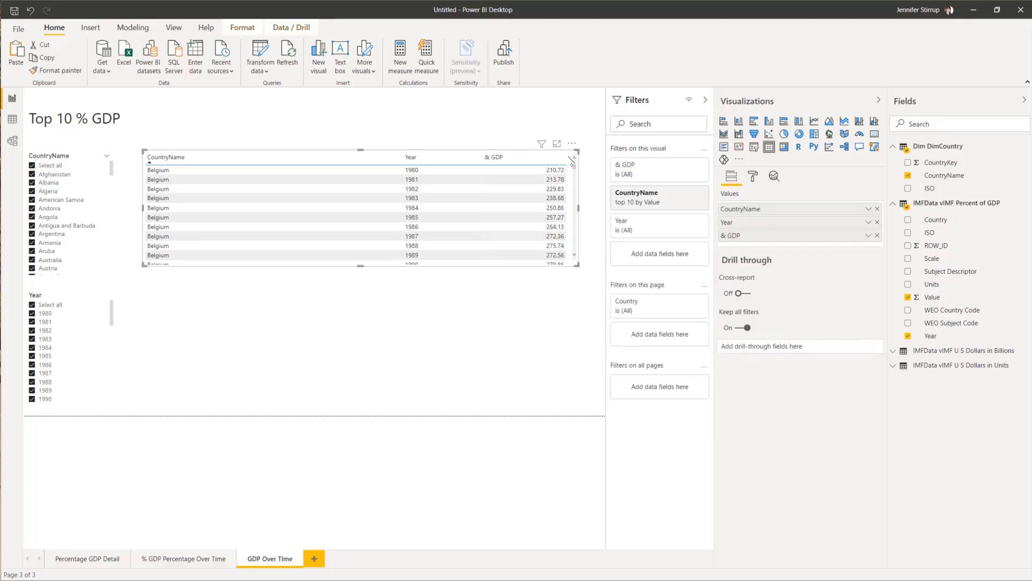
left_click(690, 193)
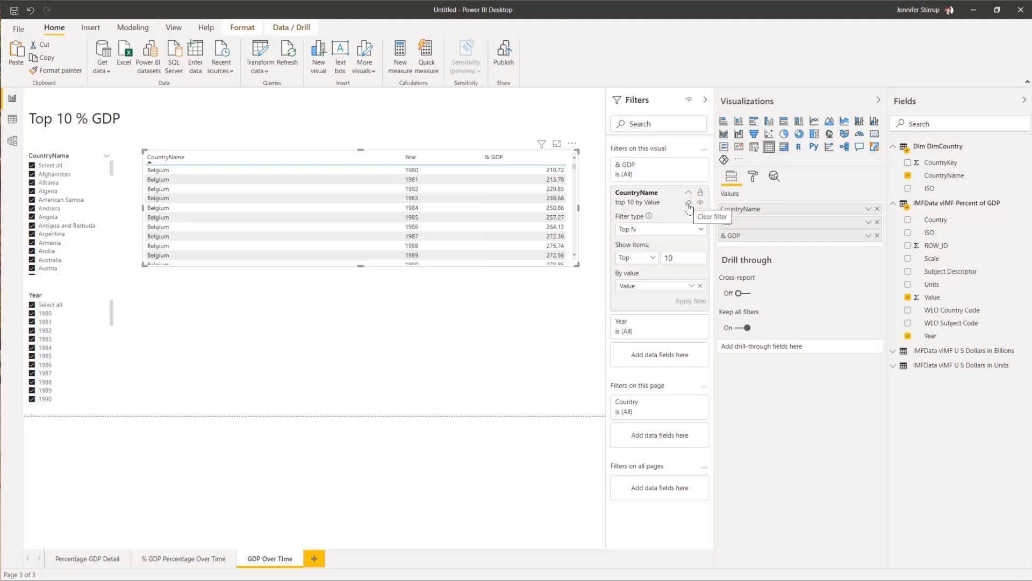
left_click(688, 204)
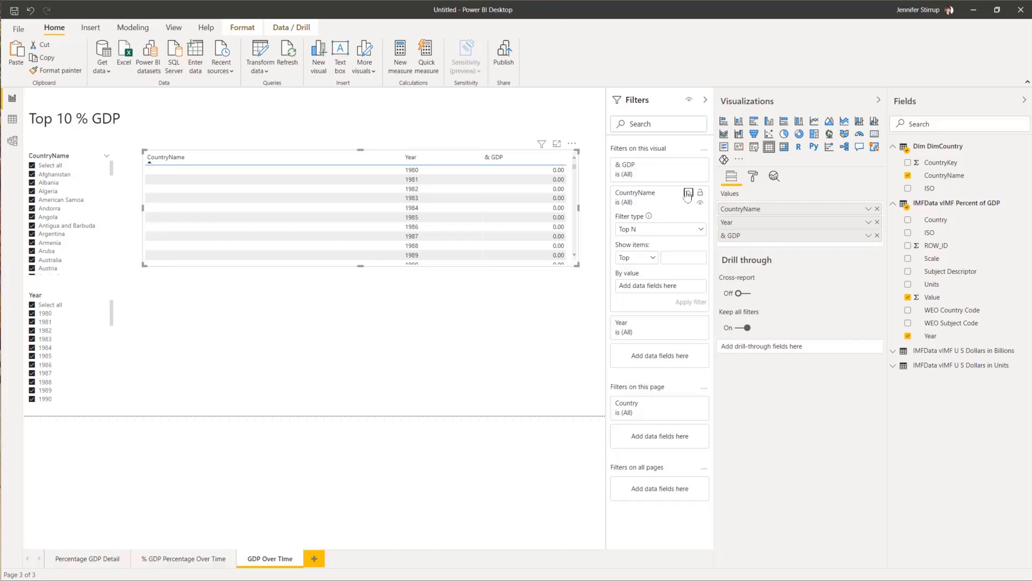
left_click(688, 193)
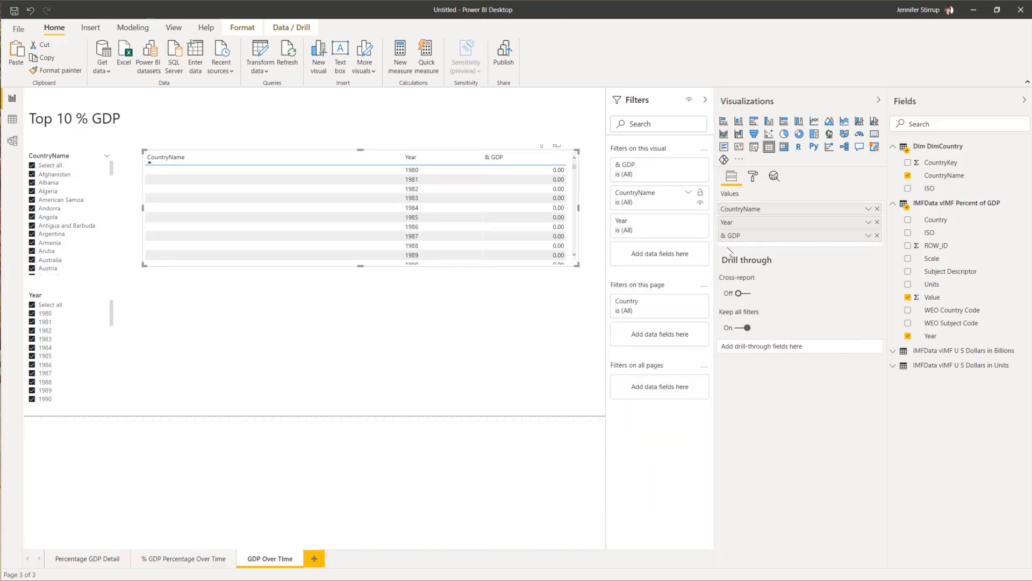
left_click(689, 194)
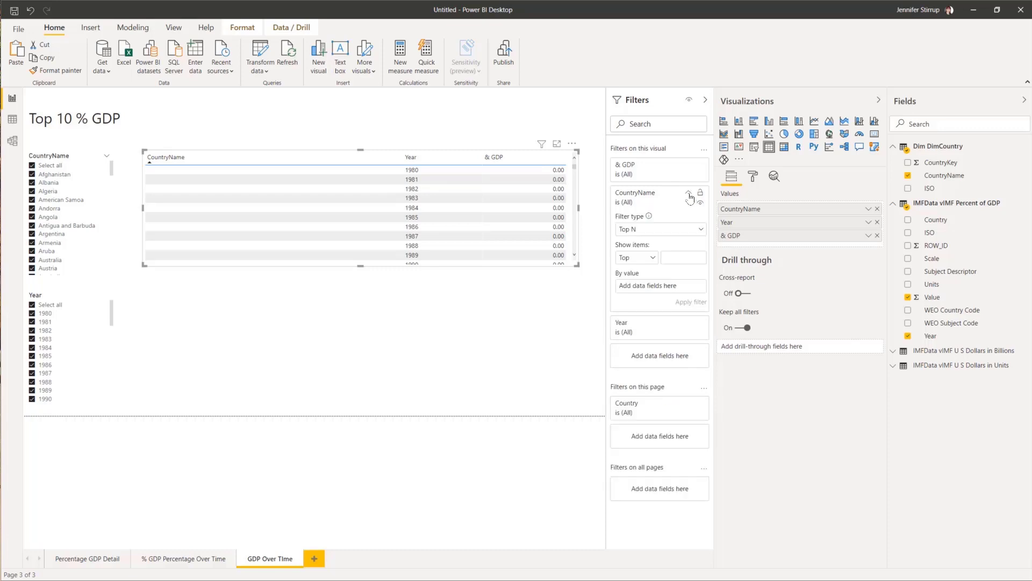
left_click(689, 194)
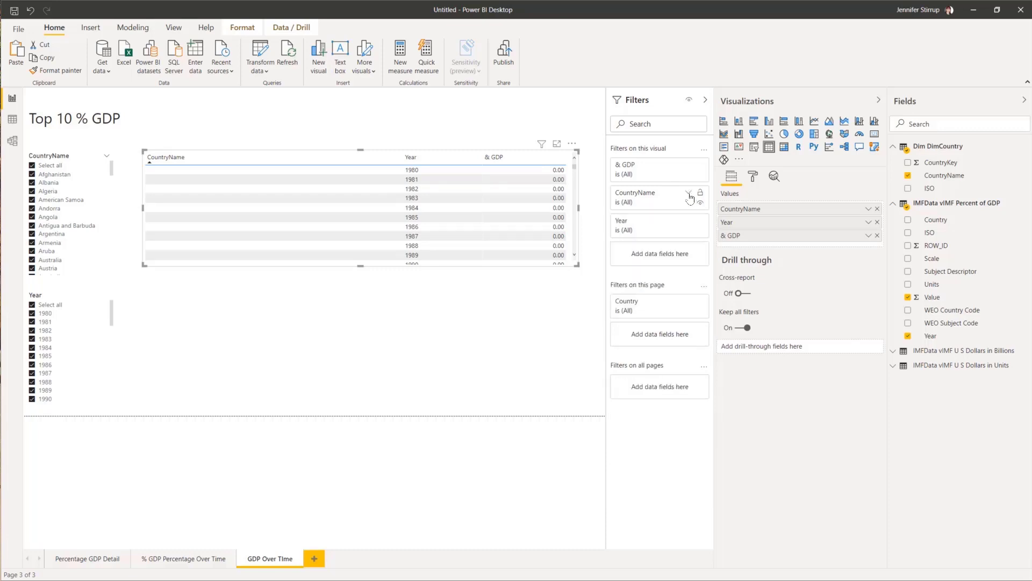
Step: Switch the CountryName filter type to Basic filtering so it reads is not (Blank)
left_click(450, 311)
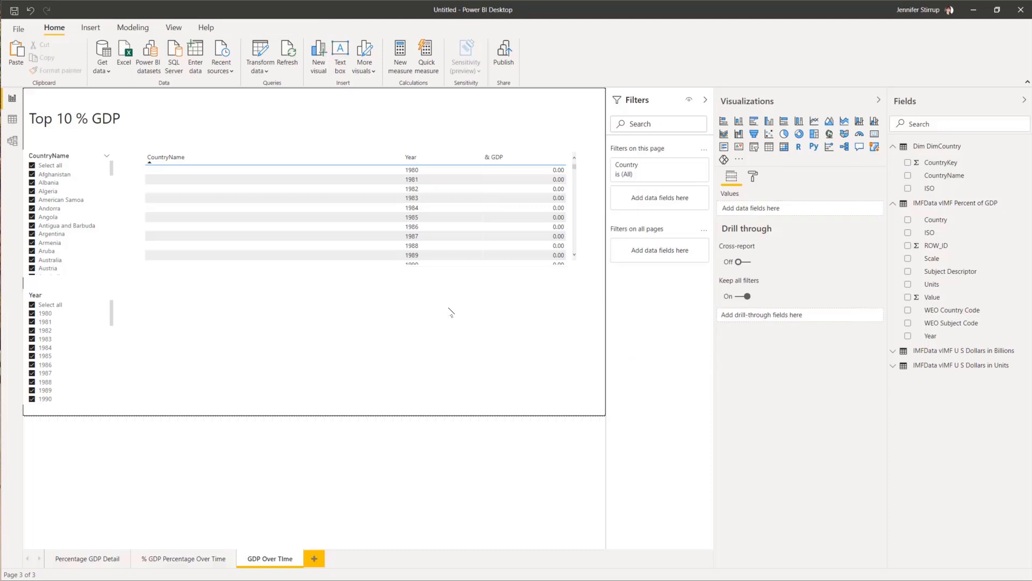
left_click(304, 164)
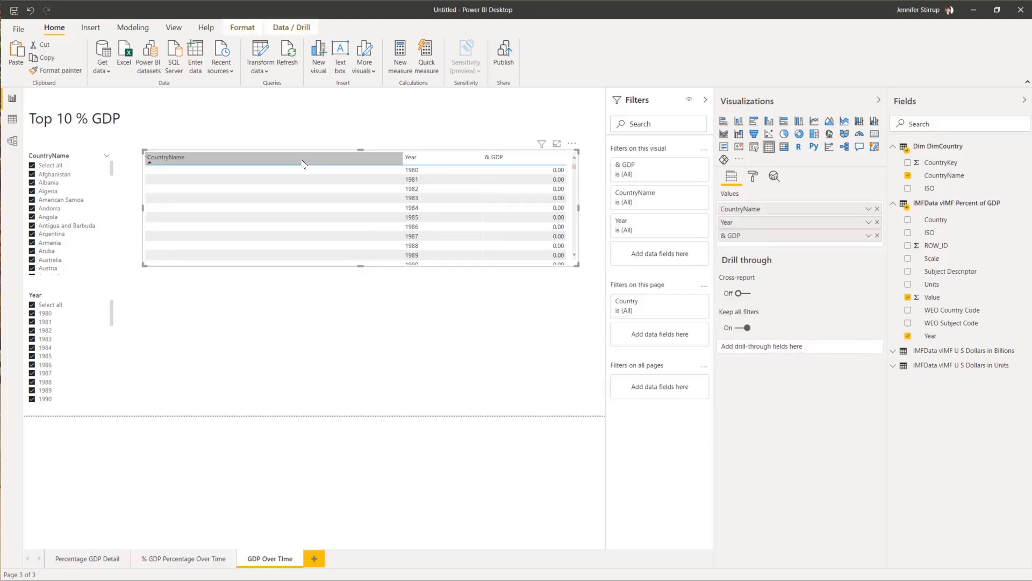
left_click(689, 194)
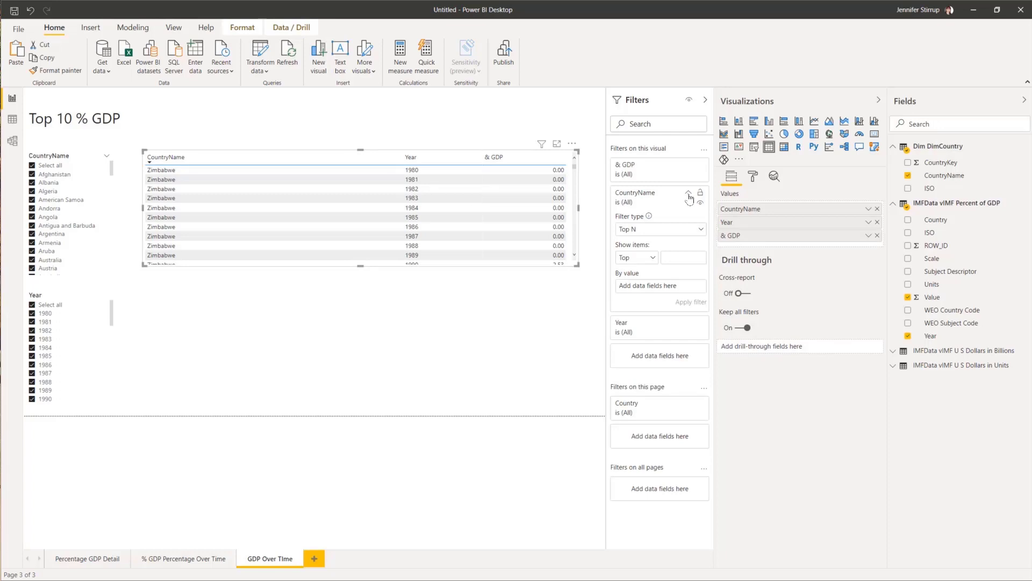
left_click(704, 233)
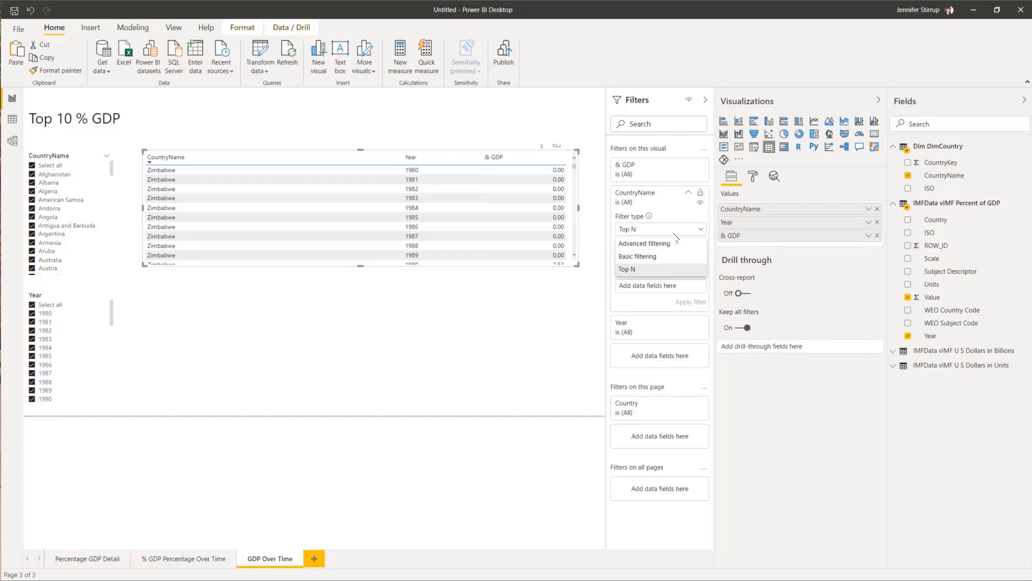
left_click(648, 257)
left_click(689, 192)
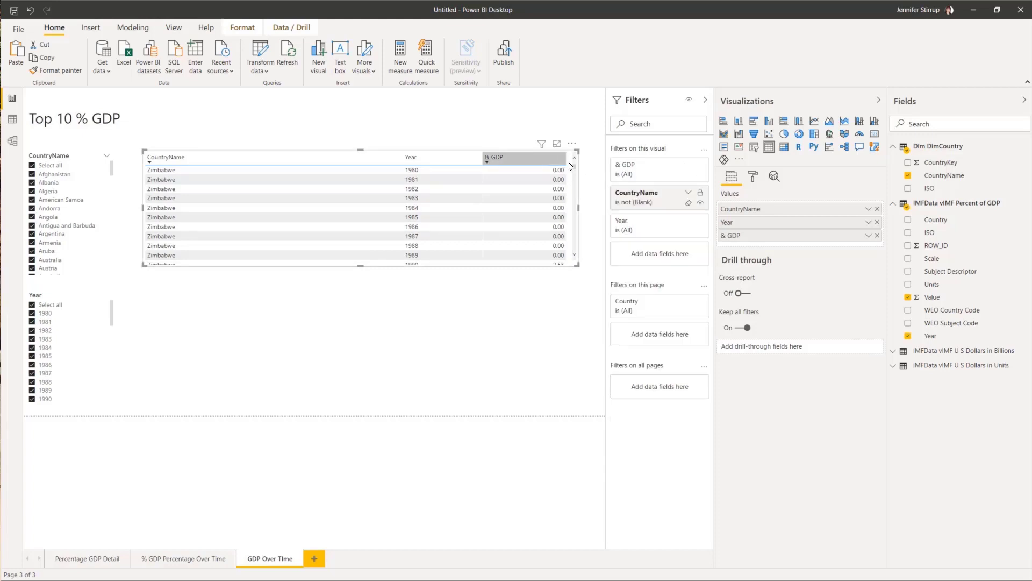
Step: Turn the table into a line chart with Year on the axis and one line per Country
left_click(814, 122)
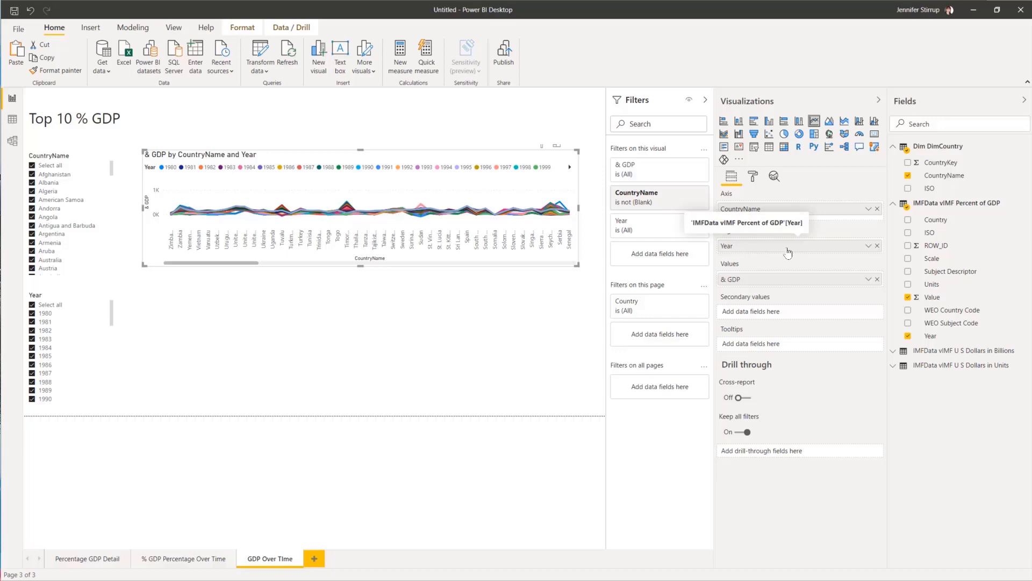
left_click_drag(788, 252, 797, 209)
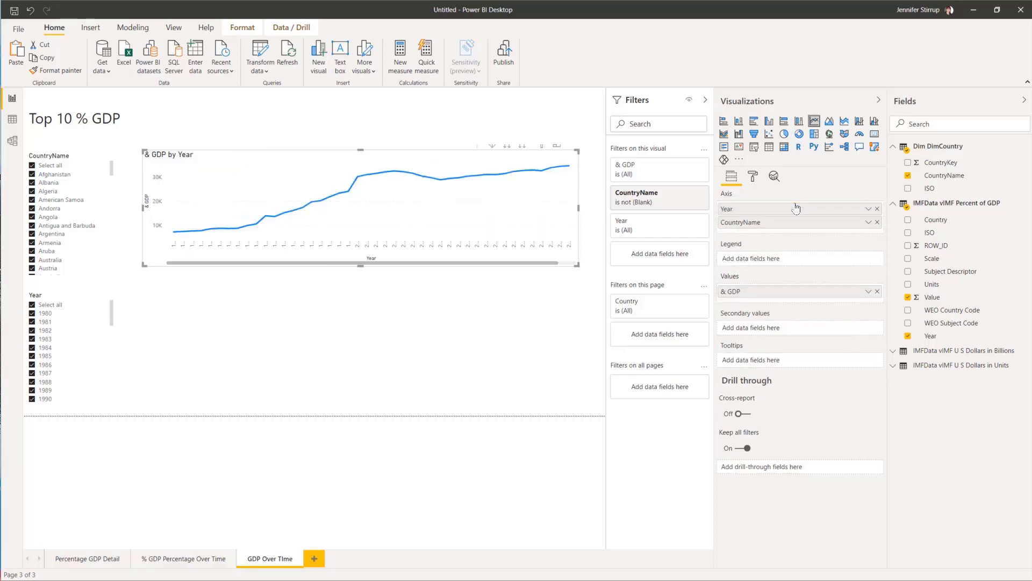
left_click(878, 222)
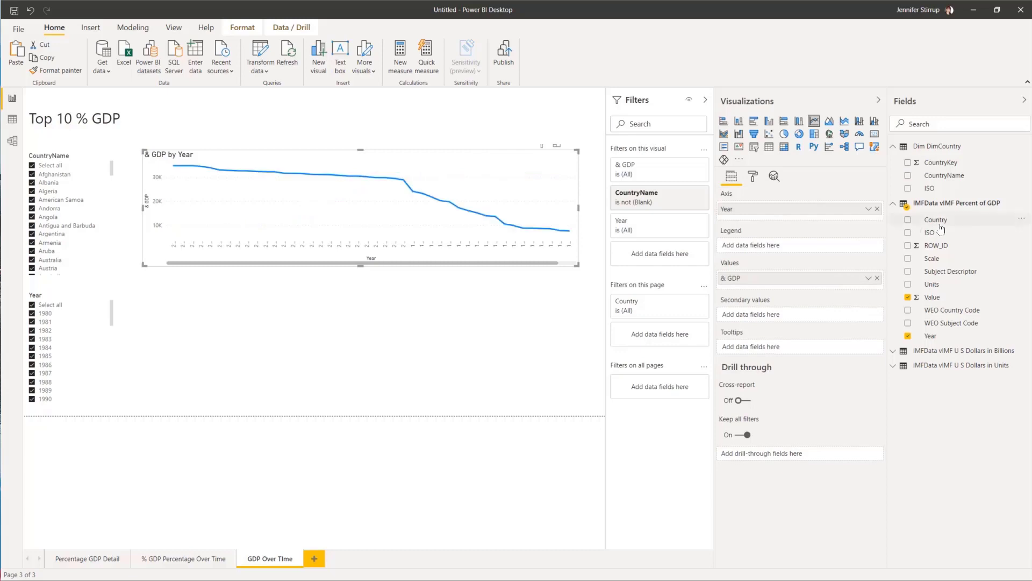
left_click_drag(841, 250, 835, 252)
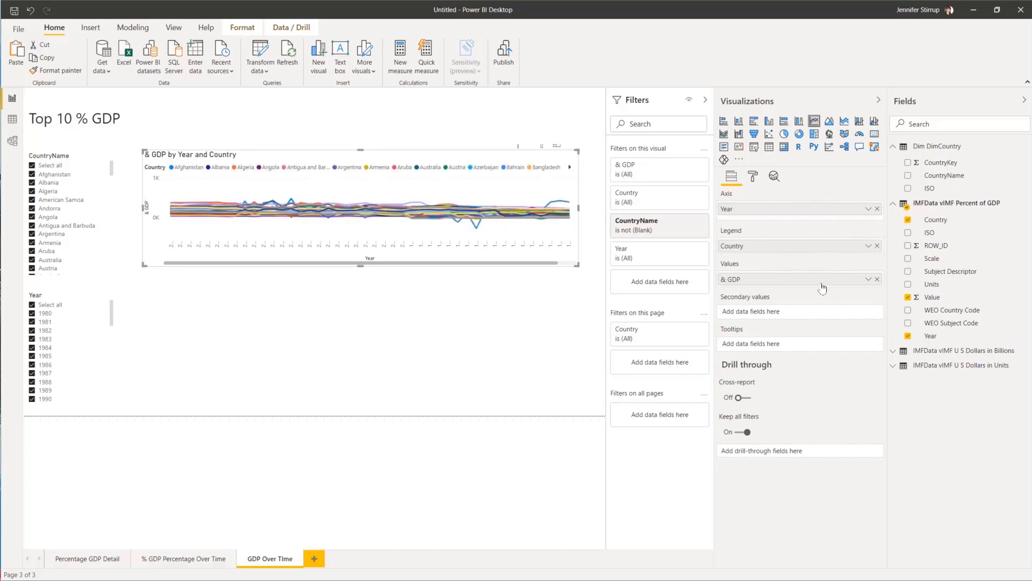
Step: Rename the chart's GDP value field to 'GDP Percentage'
left_click(868, 279)
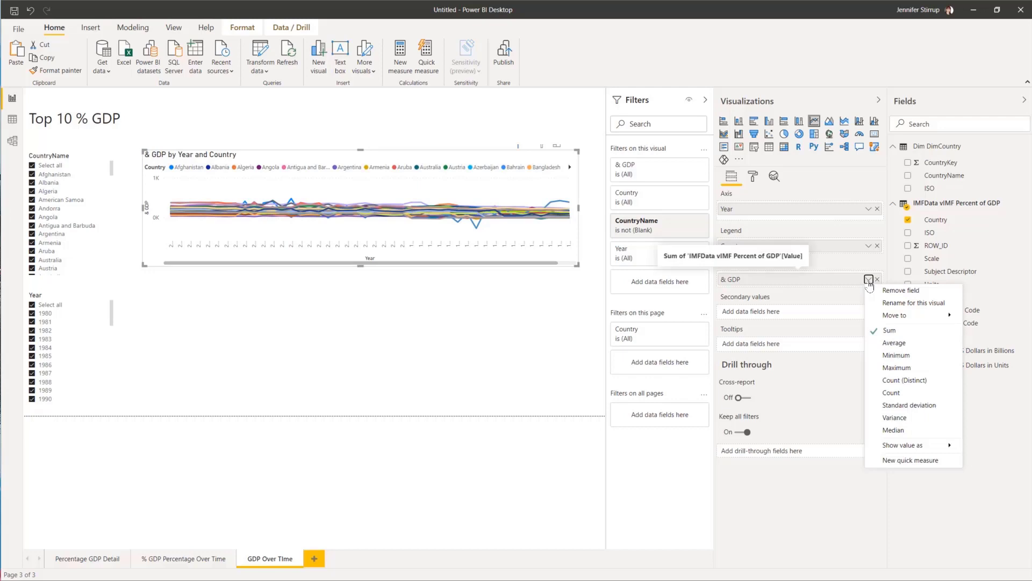
left_click(913, 303)
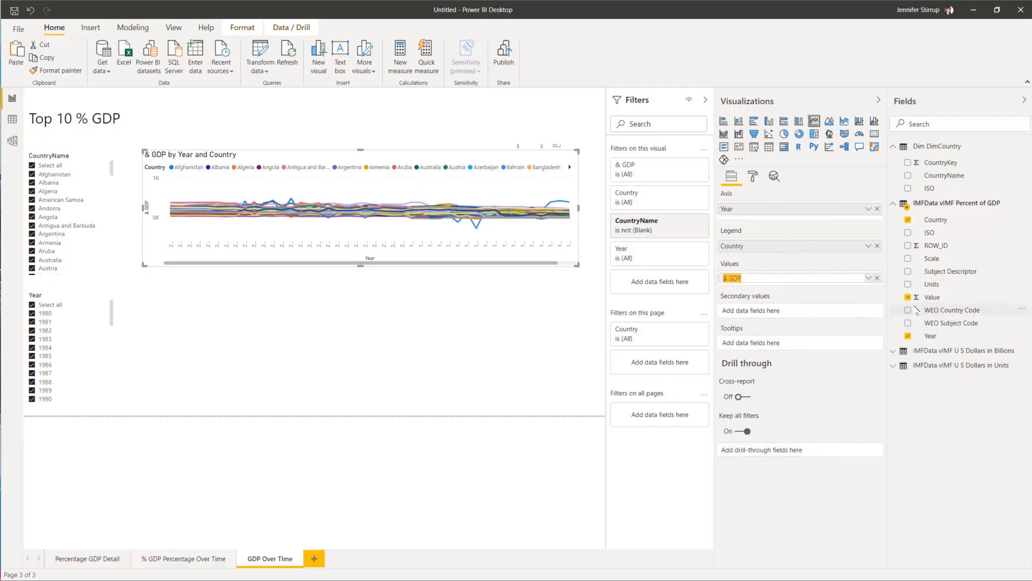
type("GDP Percentage")
key("Return")
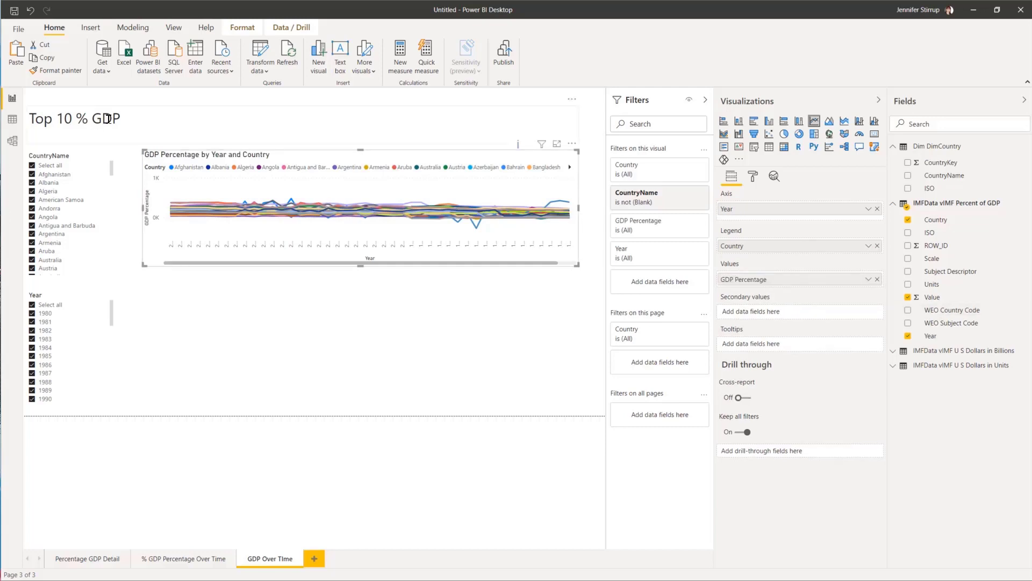
left_click_drag(134, 118, 31, 120)
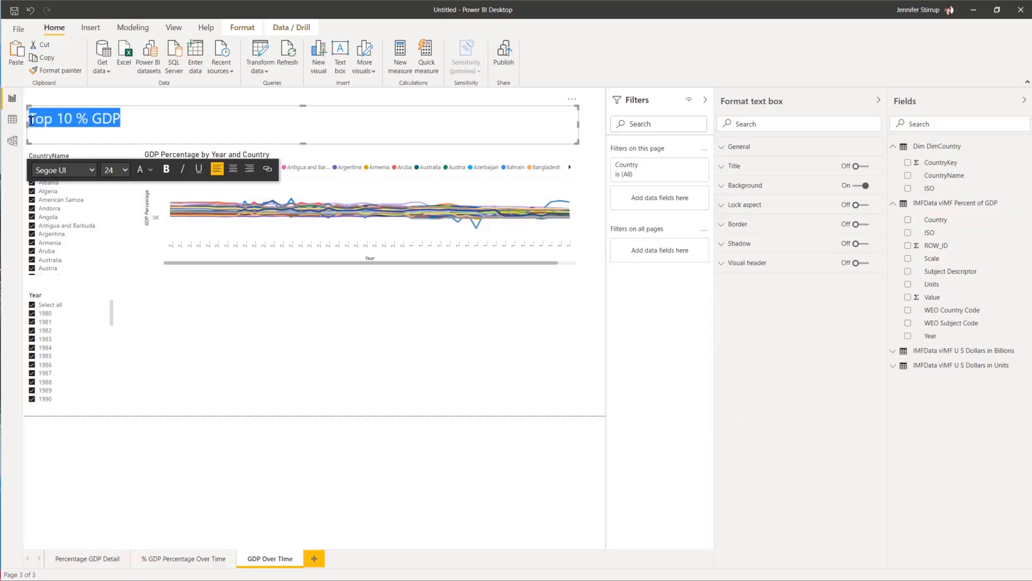
type("GDP Perce")
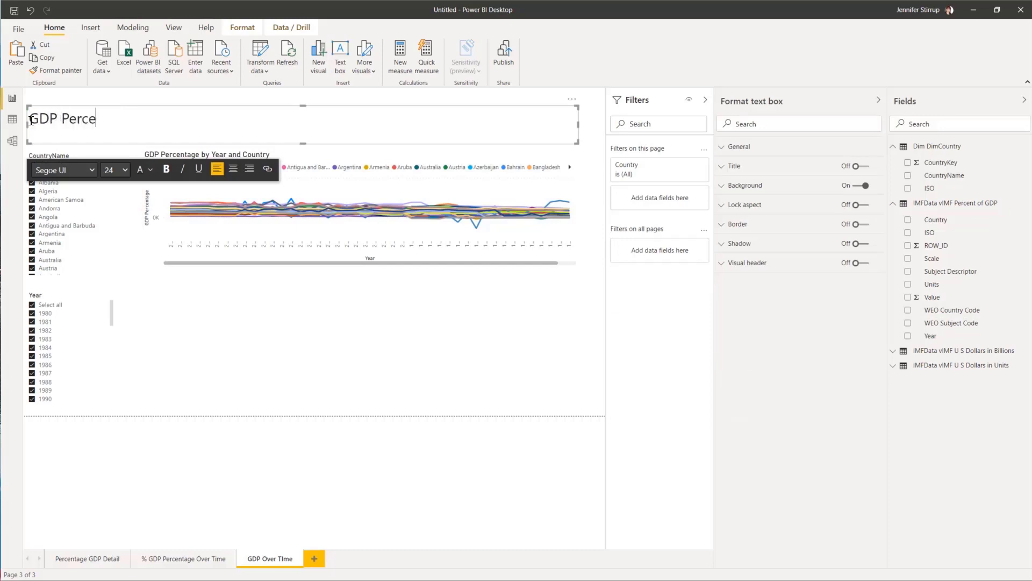
type("ntage Over Tm")
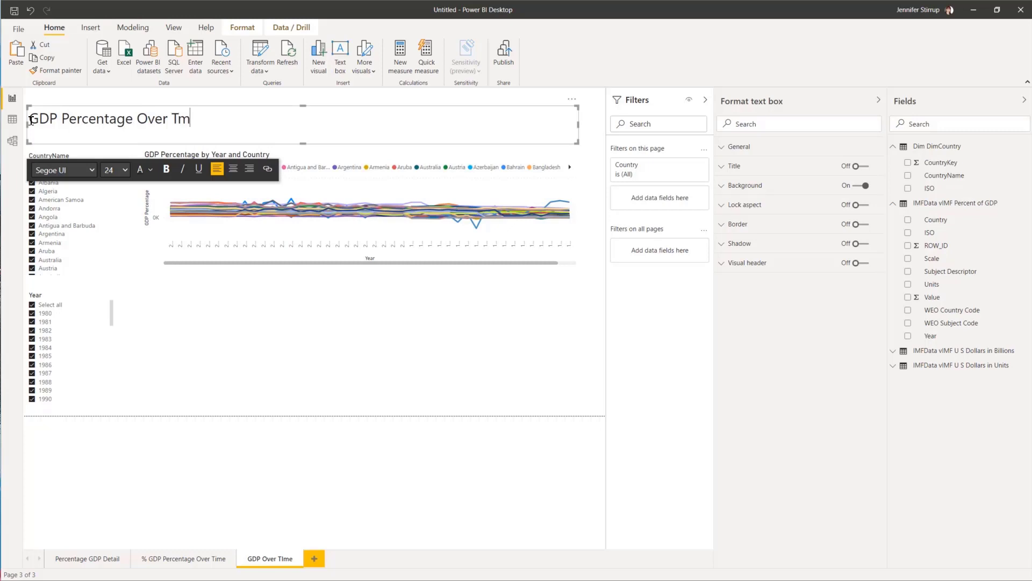
key("BackSpace")
type("ime")
left_click(364, 264)
left_click(370, 268)
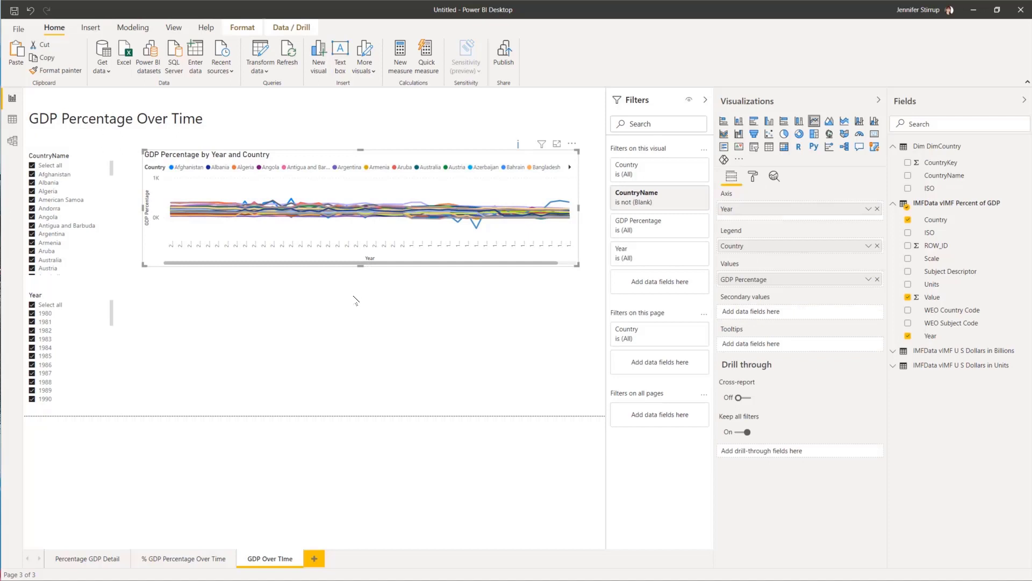
left_click_drag(355, 300, 352, 407)
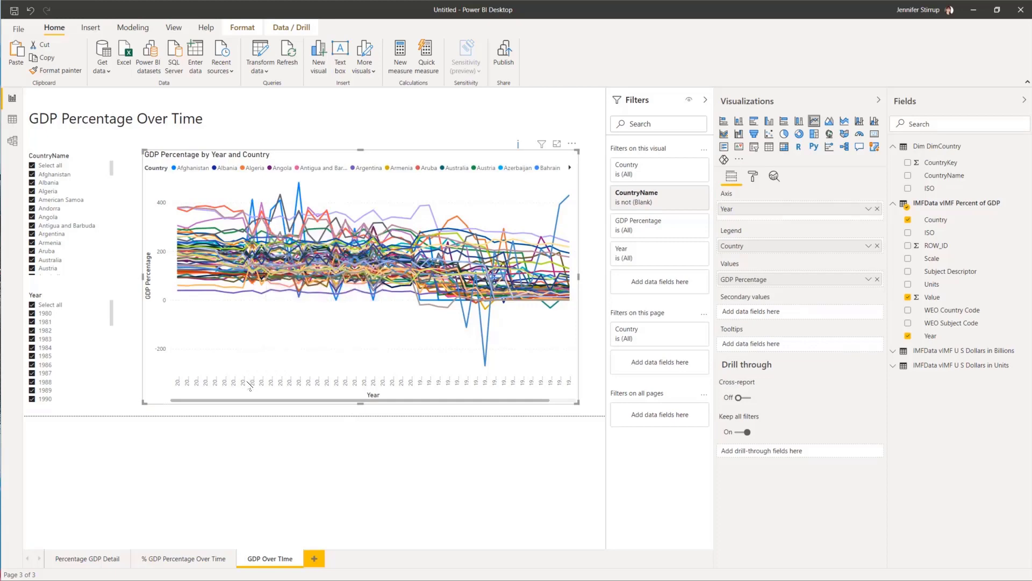
left_click_drag(448, 400, 195, 407)
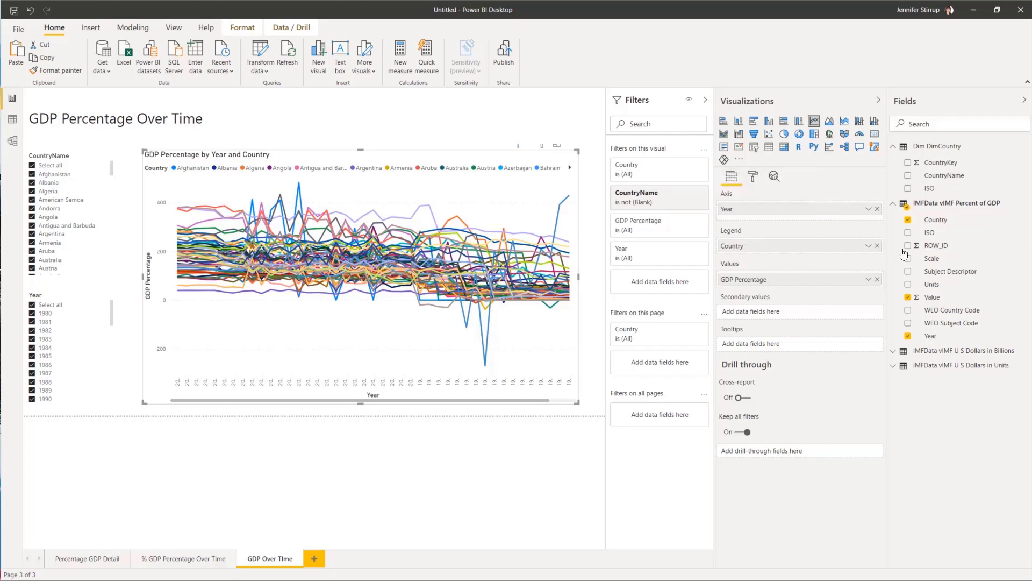
Step: Change the Year column's data type to Whole number and confirm the change
left_click(925, 337)
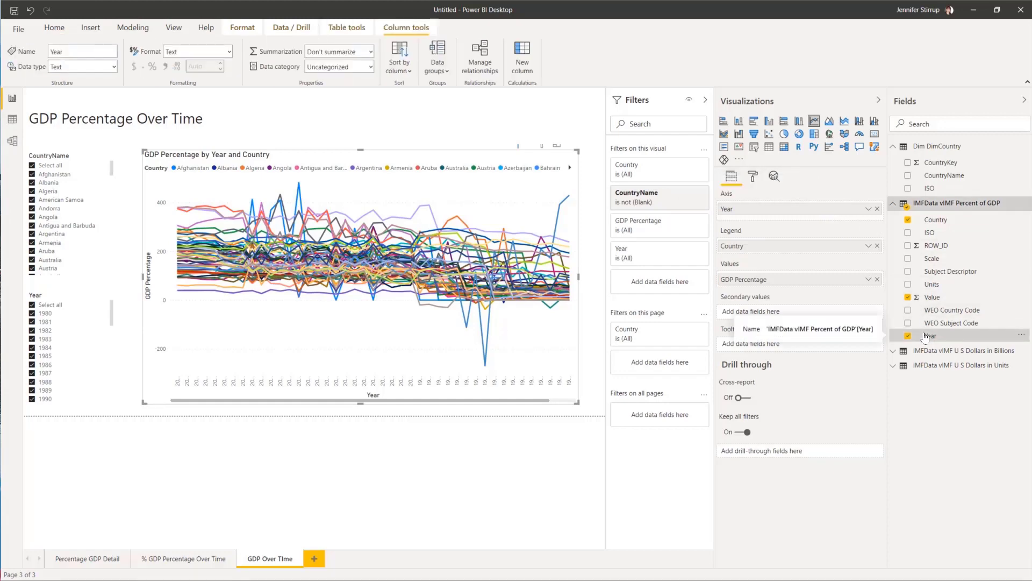
left_click(114, 68)
left_click(106, 84)
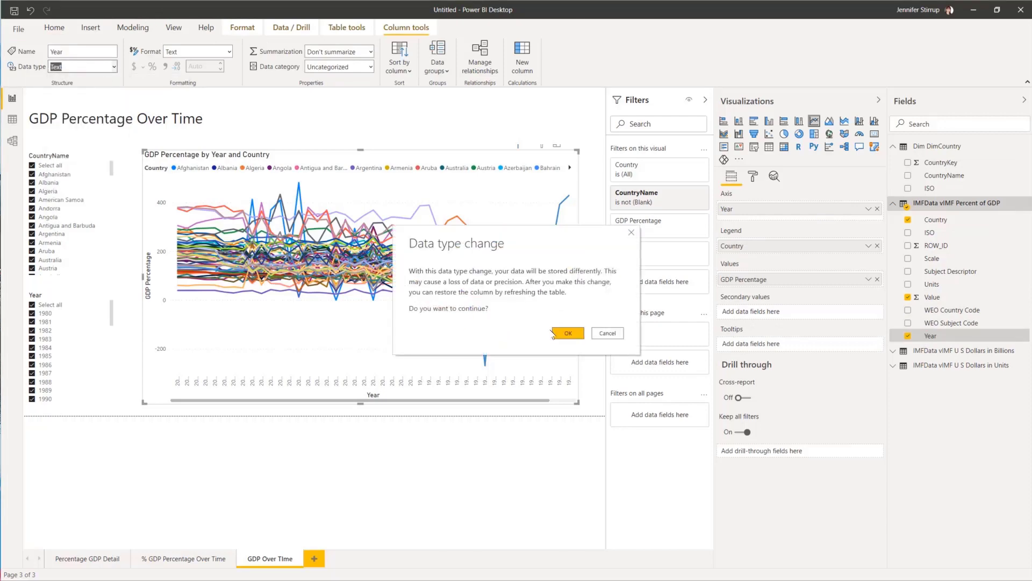
left_click(568, 334)
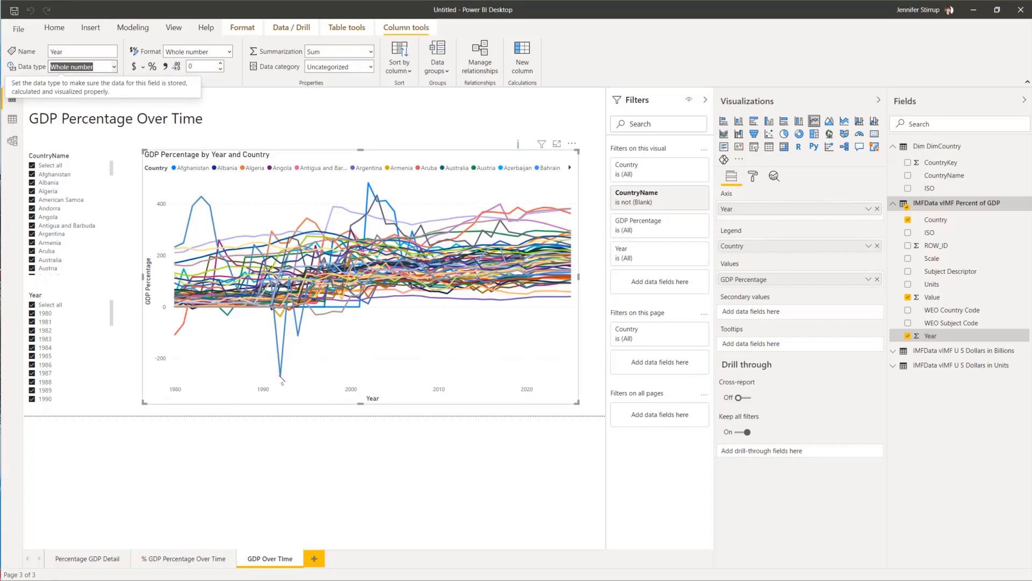
mouse_move(280, 376)
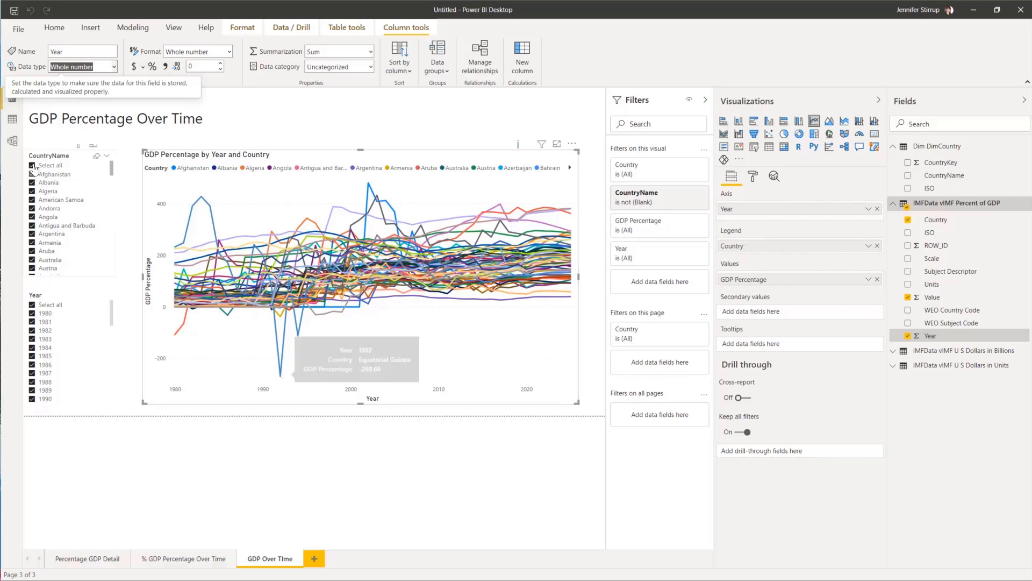
Step: Show only Algeria via the CountryName slicer and recolour its chart line dark blue
left_click(35, 192)
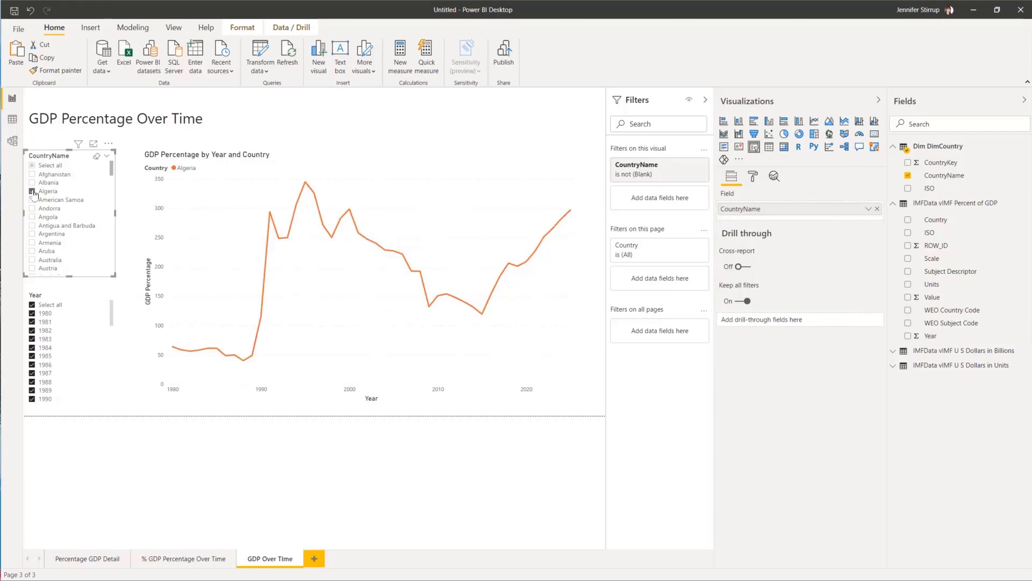
left_click(471, 161)
left_click(753, 176)
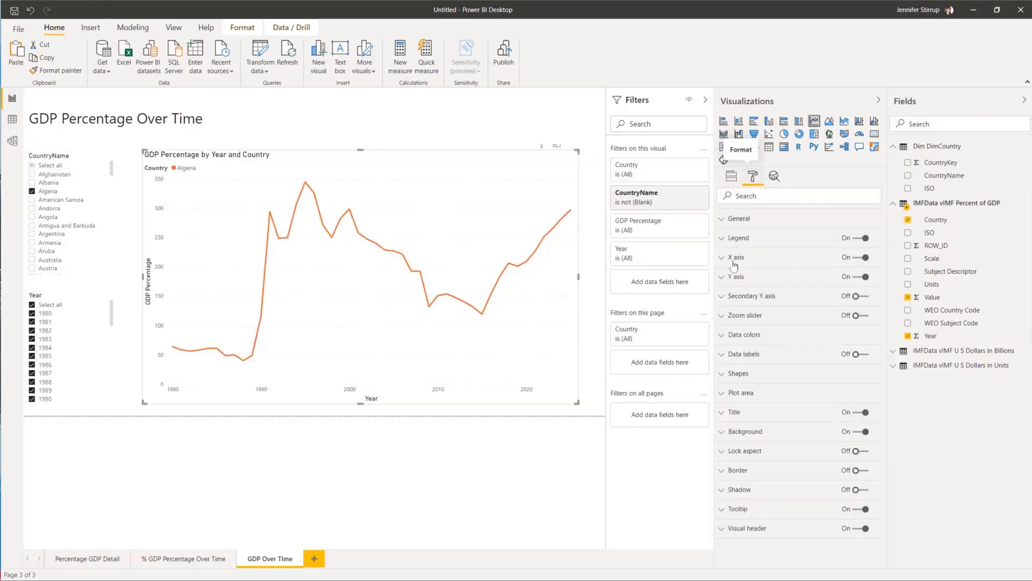
left_click(723, 339)
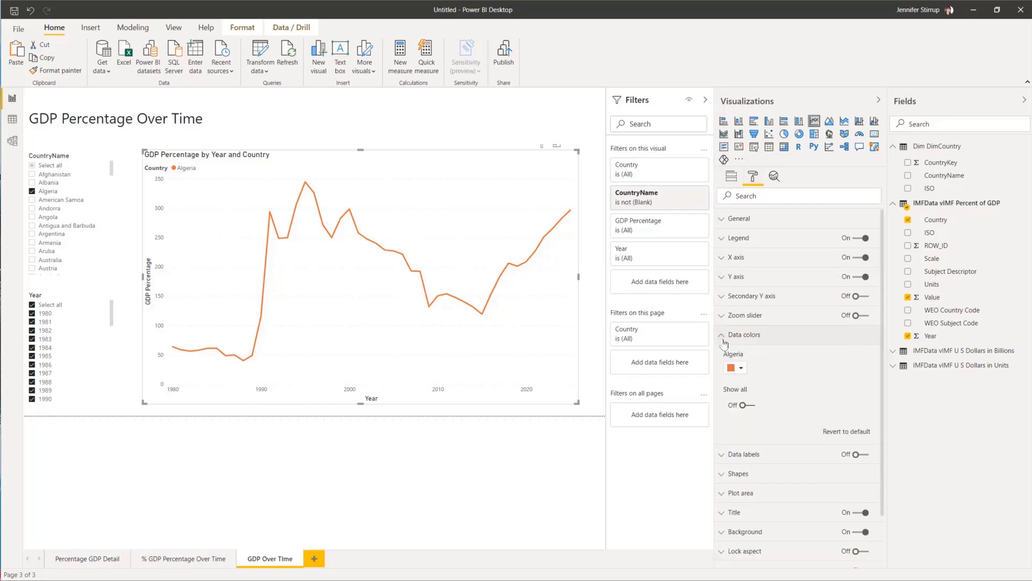
left_click(738, 368)
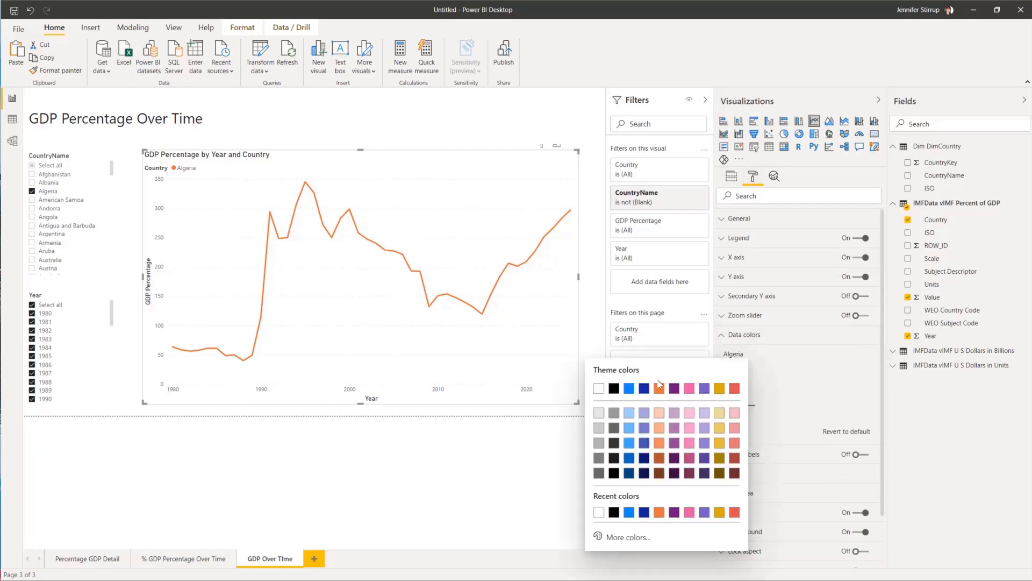
left_click(644, 388)
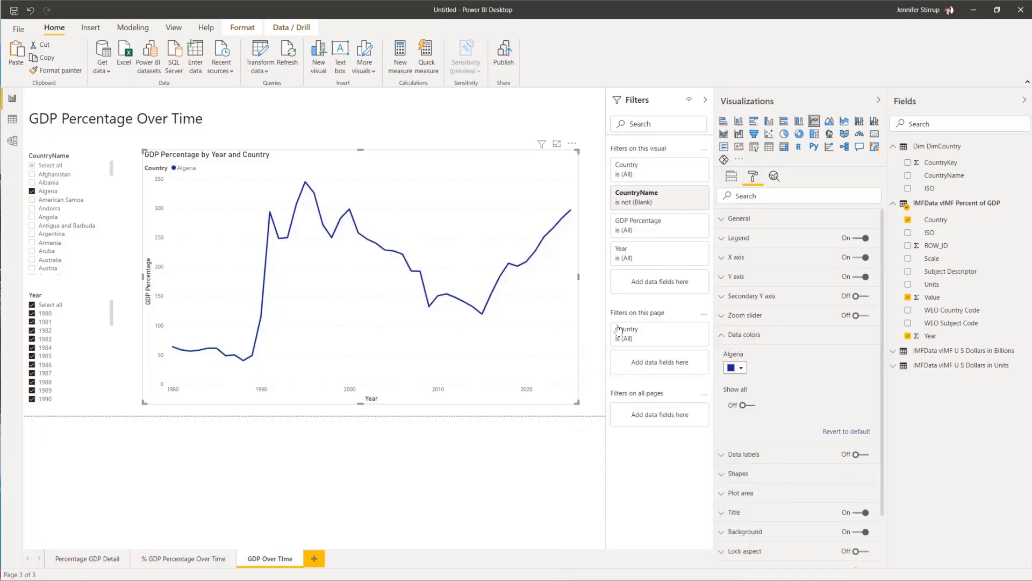
left_click(600, 295)
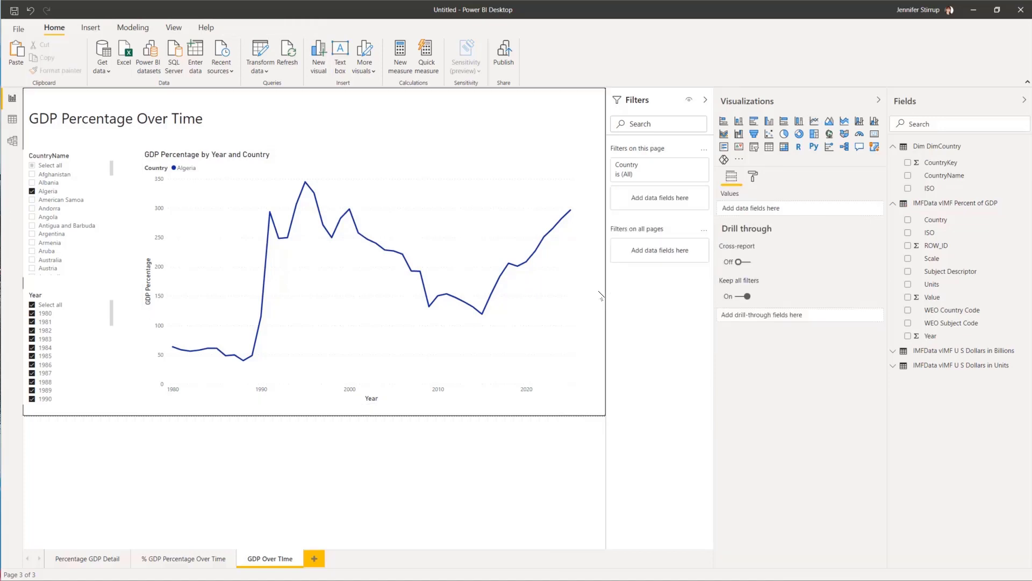
Step: Add a Subject Descriptor visual-level filter on the line chart, keeping only Gross national savings
left_click(351, 157)
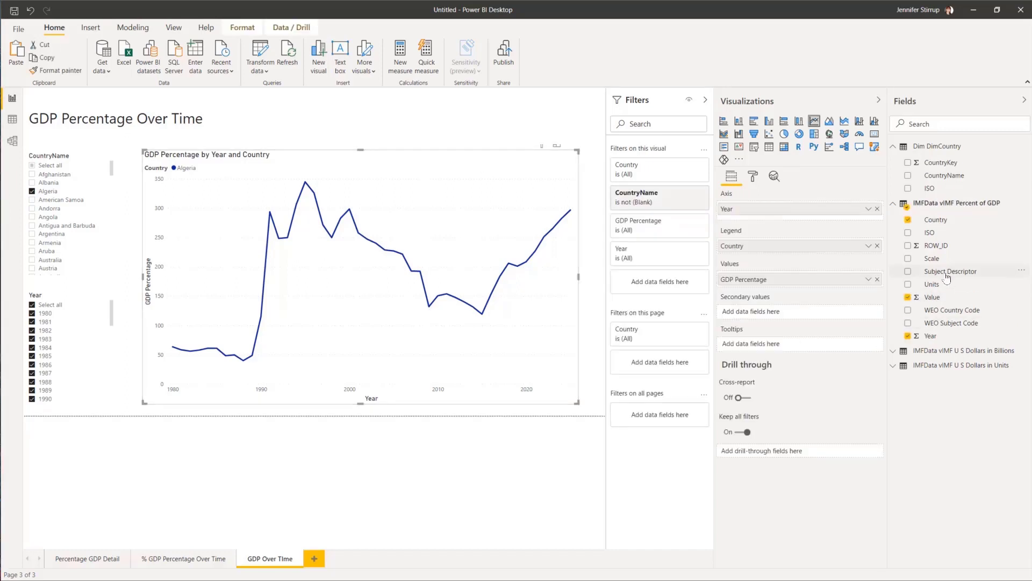
left_click_drag(947, 276, 662, 284)
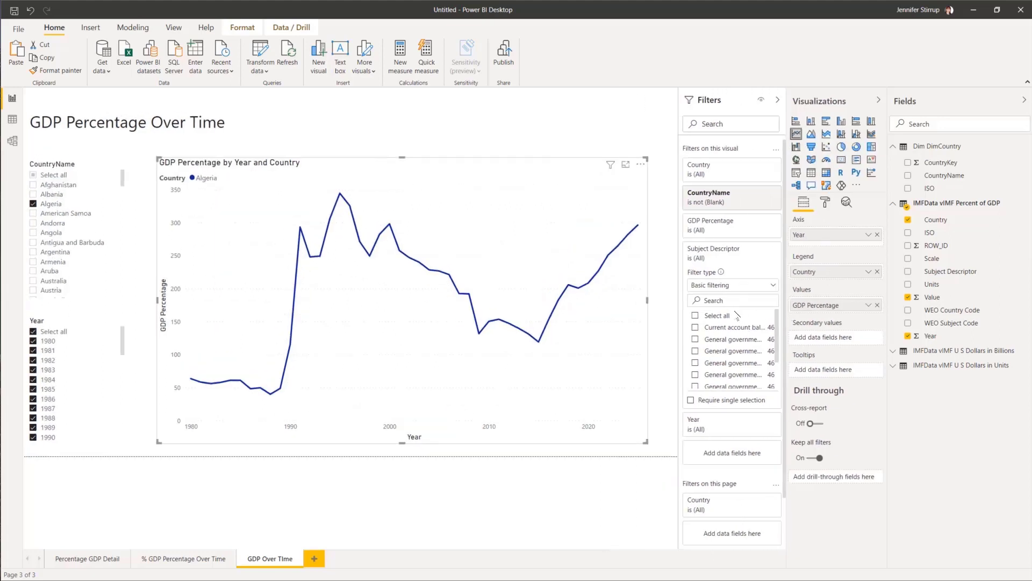
left_click_drag(679, 302, 602, 301)
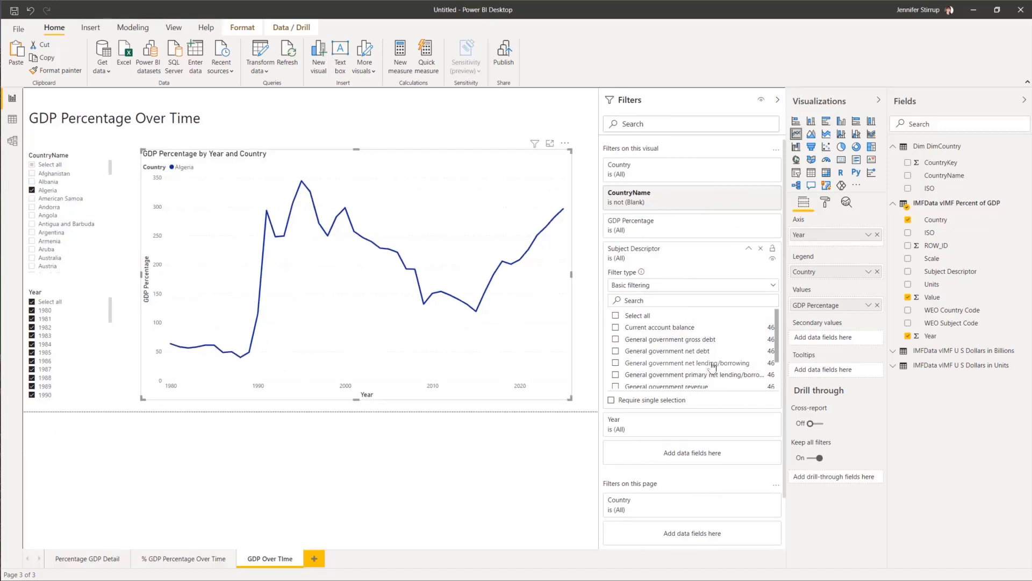
scroll(712, 365, "down", 1)
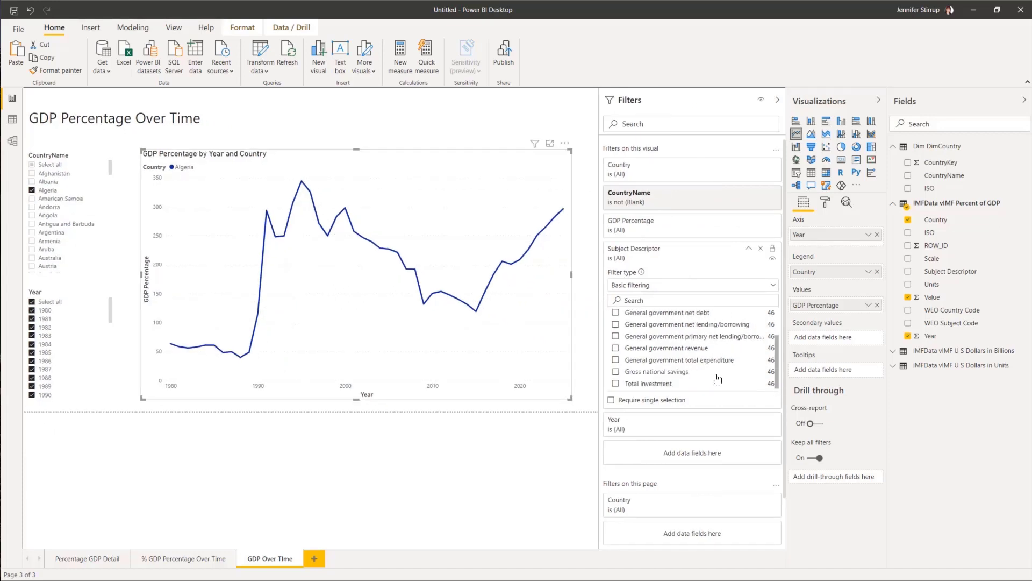
left_click(616, 372)
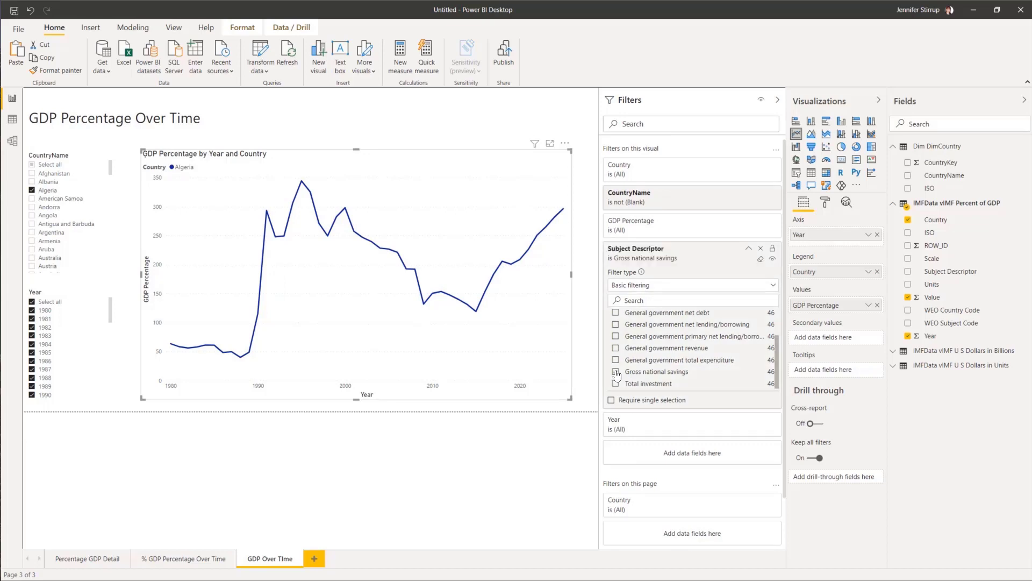
left_click(748, 249)
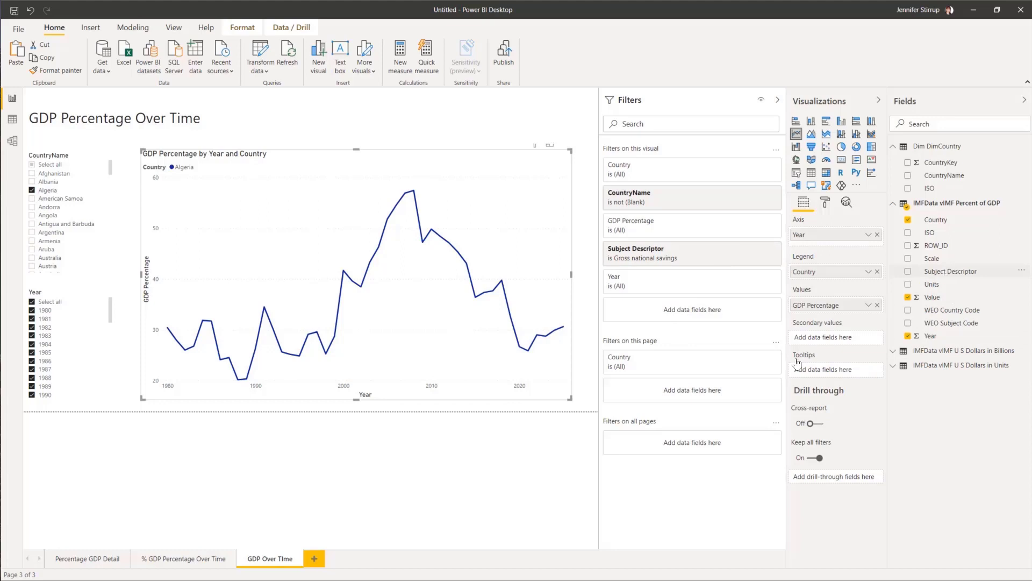
Step: Apply the Subject Descriptor filter to all pages, keeping Gross national savings
left_click_drag(798, 362, 726, 446)
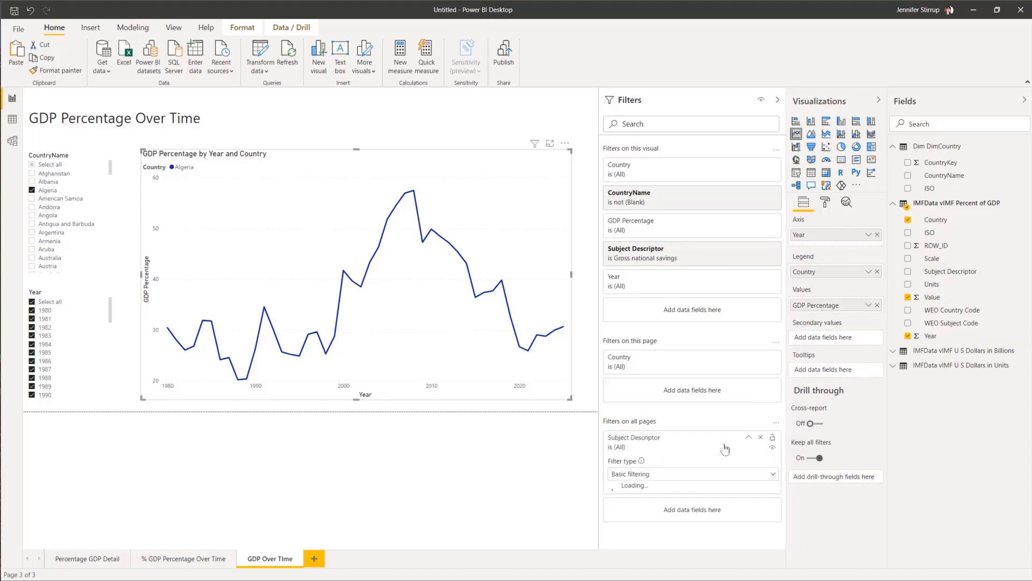
scroll(786, 397, "down", 3)
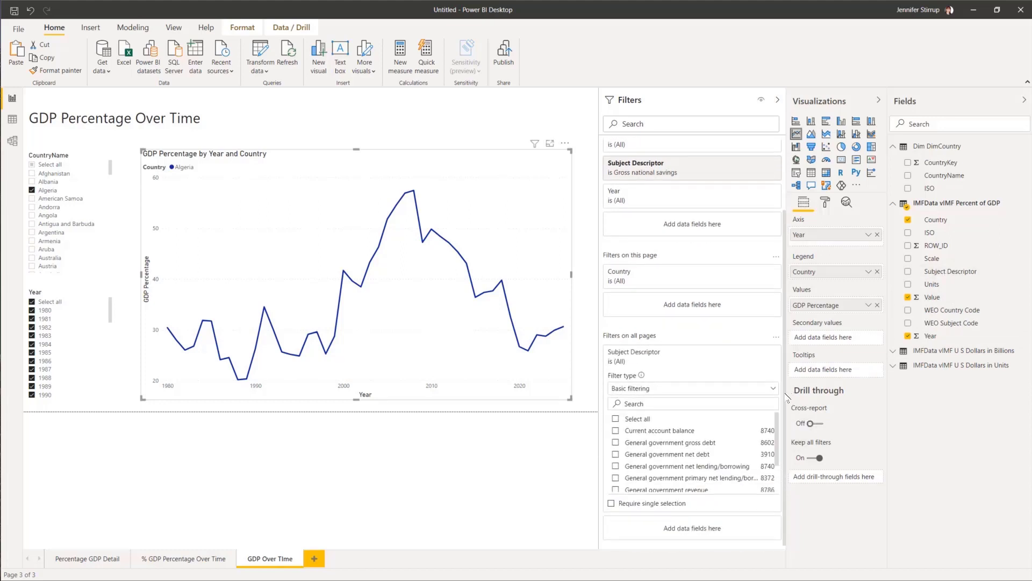
scroll(698, 479, "down", 2)
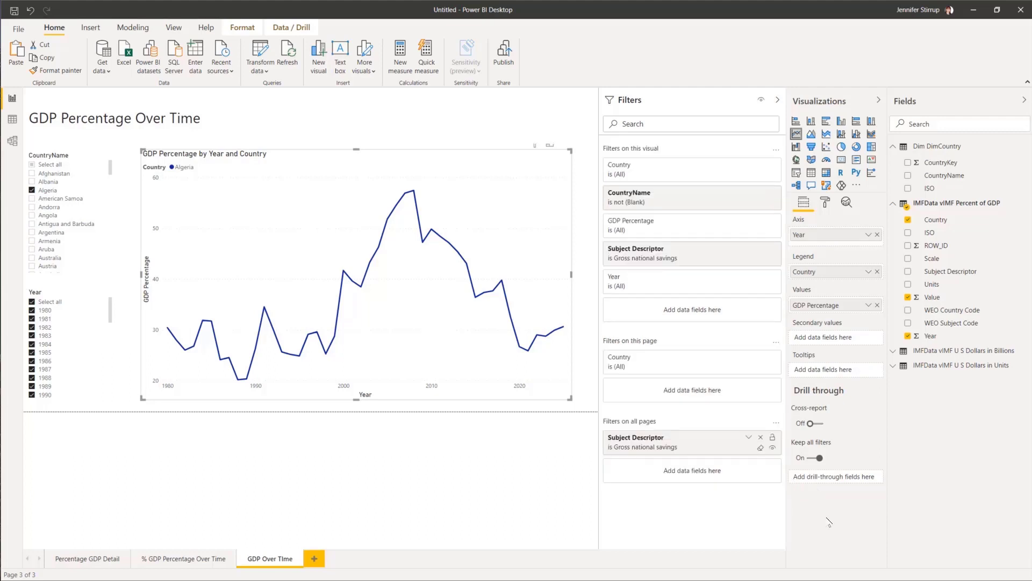
Step: Check the GDP Percentage Over Time page filtered to 1980, then view Percentage GDP Detail
left_click(176, 560)
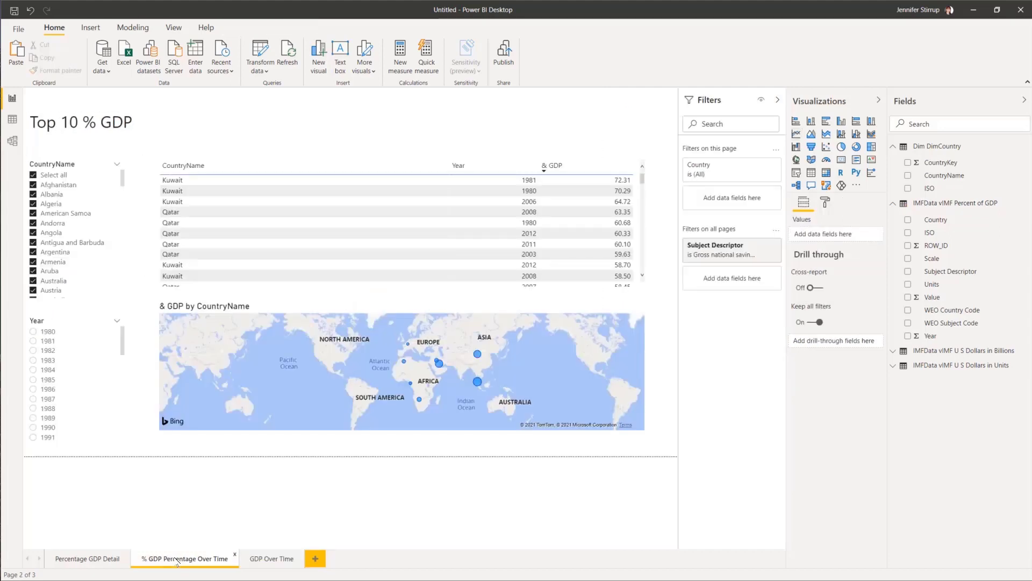
left_click(33, 332)
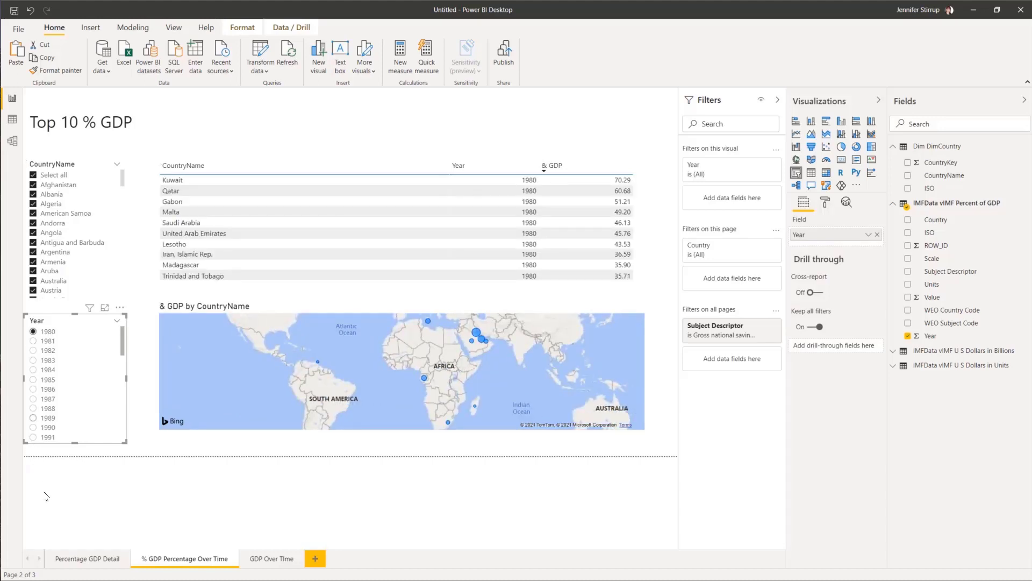
left_click(85, 559)
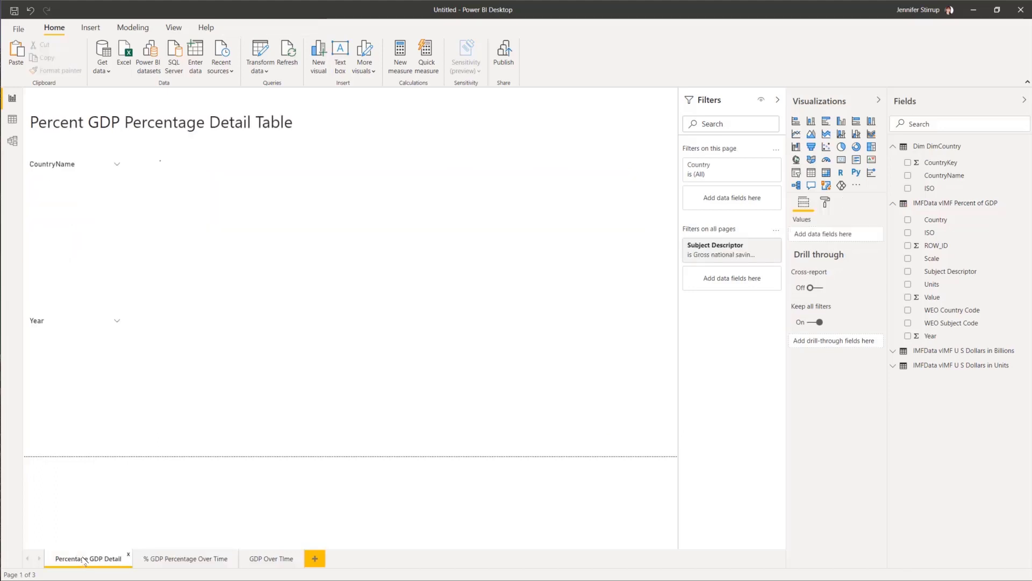